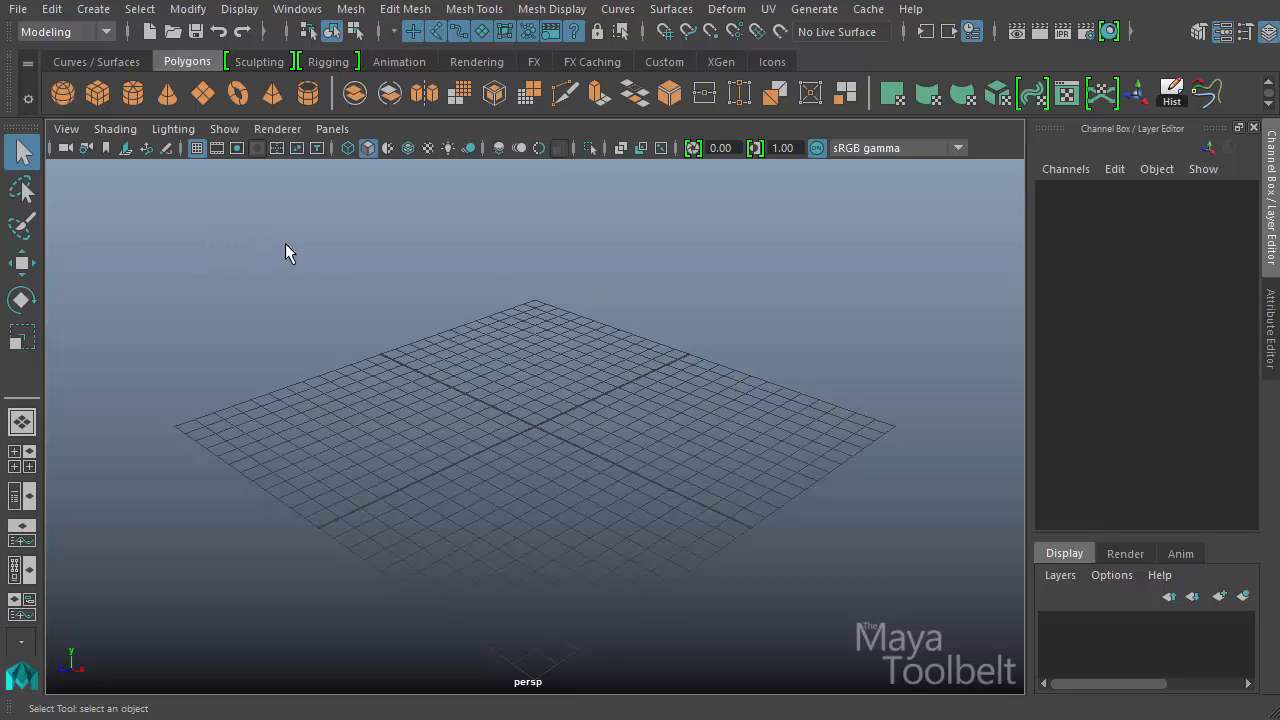
Choose the Modeling menu set and look at its Deform commands
click(99, 31)
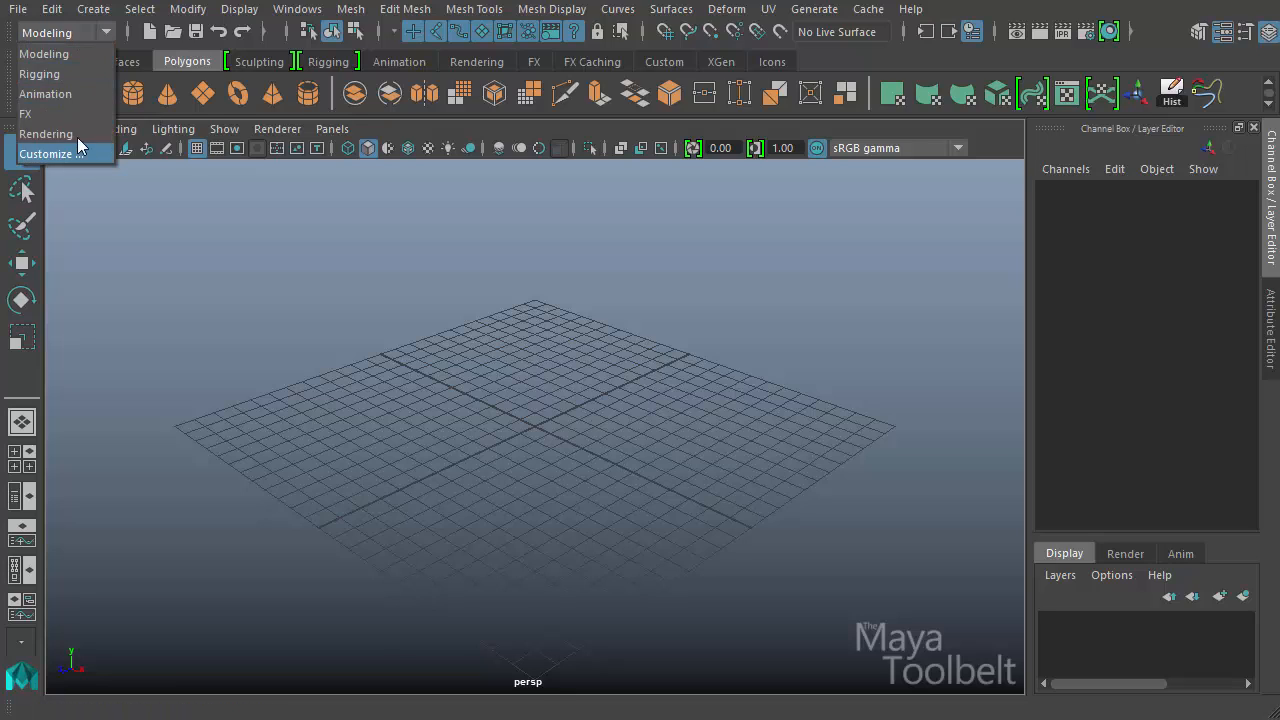
click(50, 54)
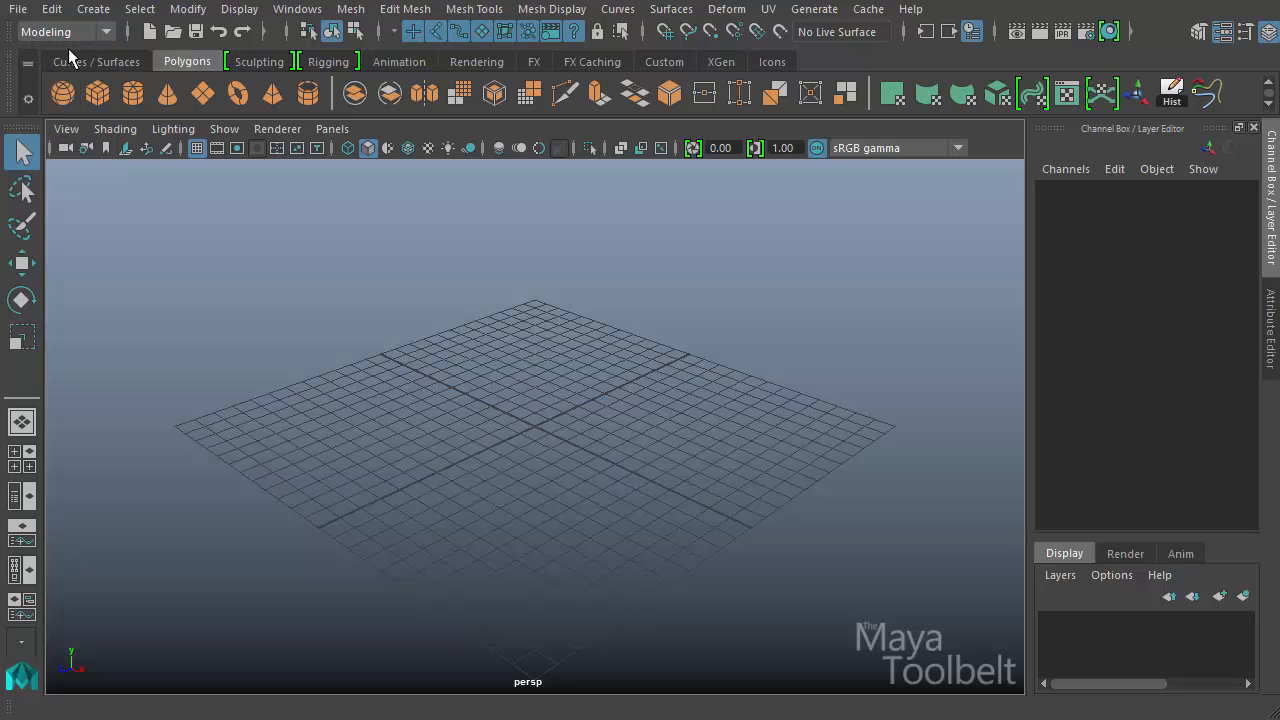
click(727, 10)
click(740, 12)
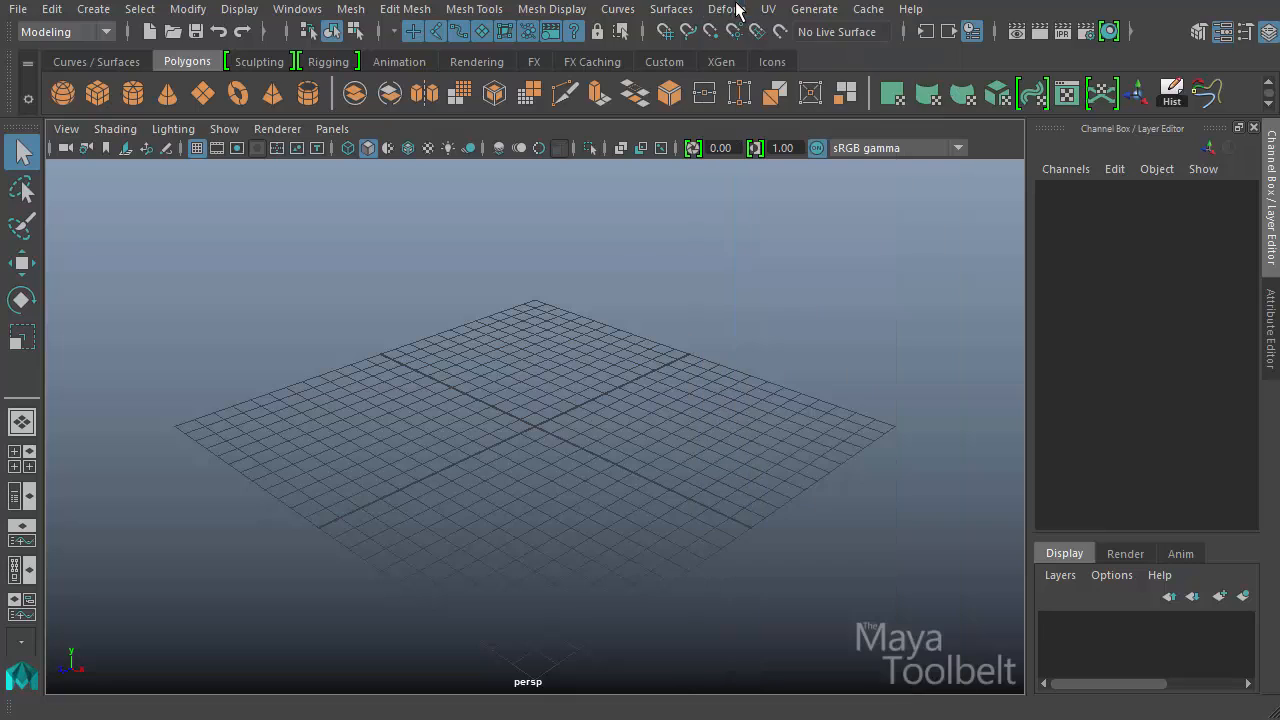
Switch to the Rigging menu set and look through its Deform commands
click(46, 37)
click(72, 74)
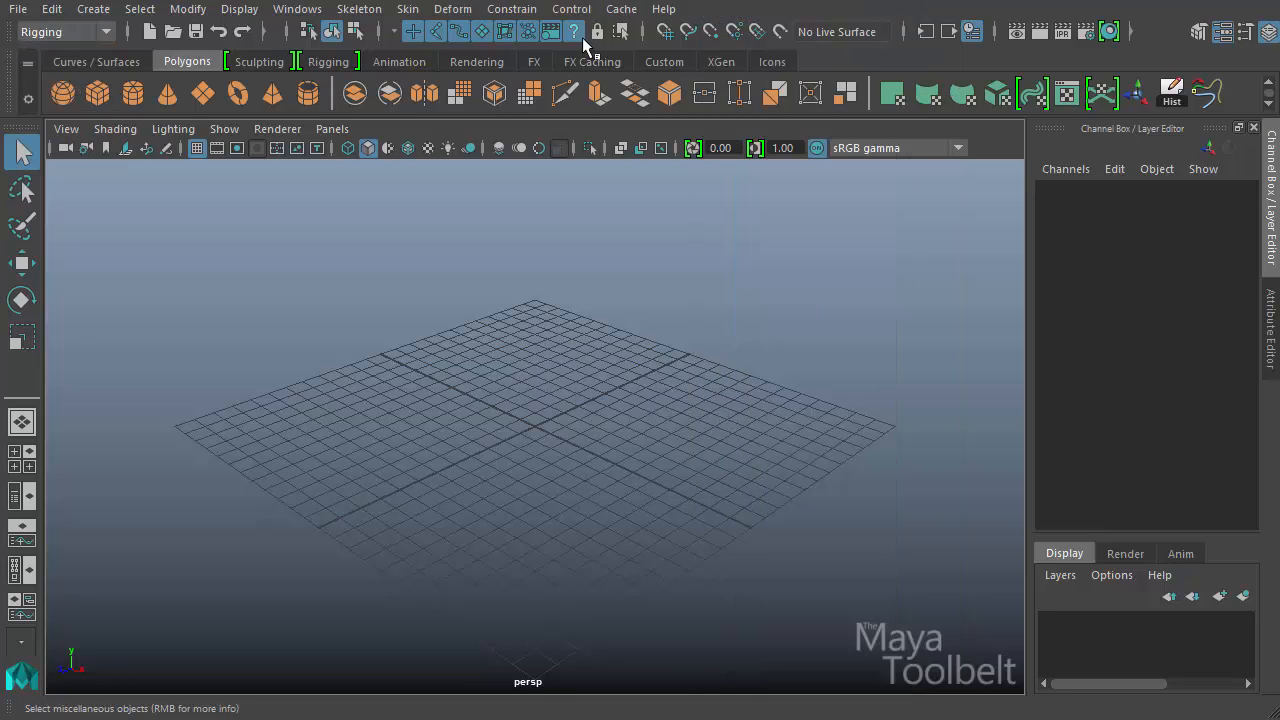
click(436, 12)
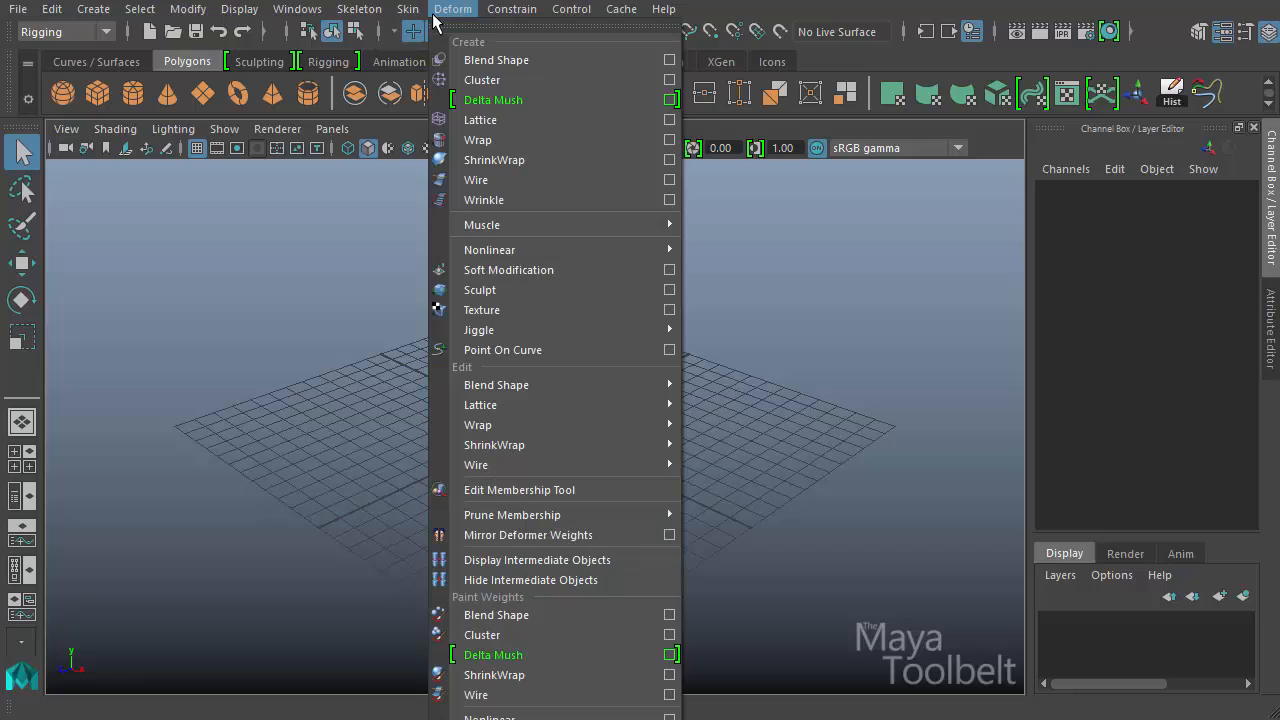
click(440, 12)
Switch to the Animation menu set and view the full Deform command list available from Anim Deform
click(55, 33)
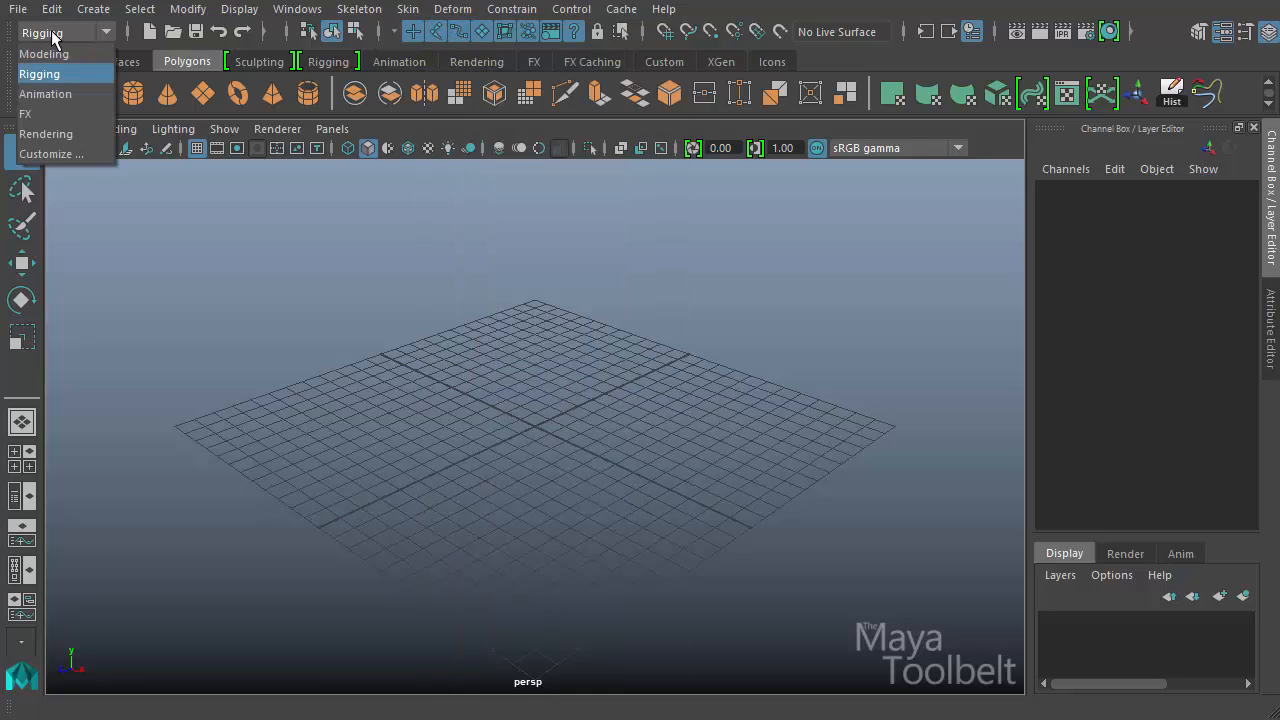
click(58, 97)
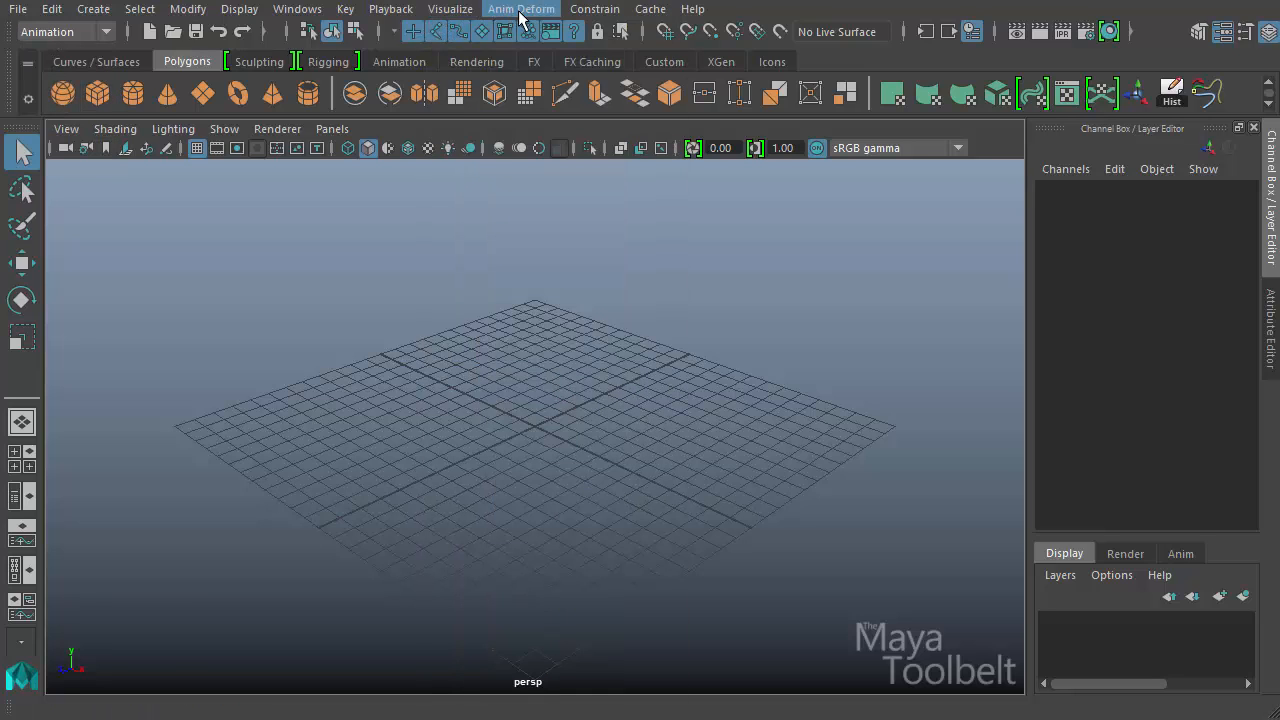
click(520, 12)
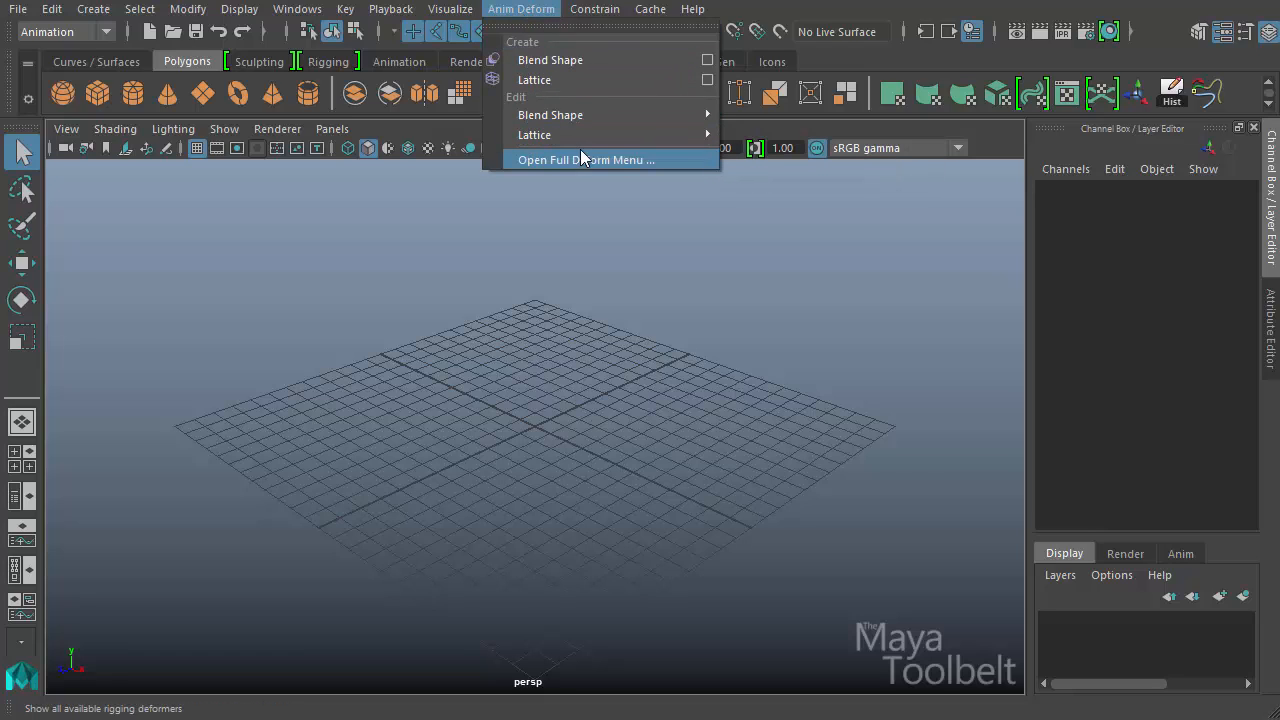
click(626, 160)
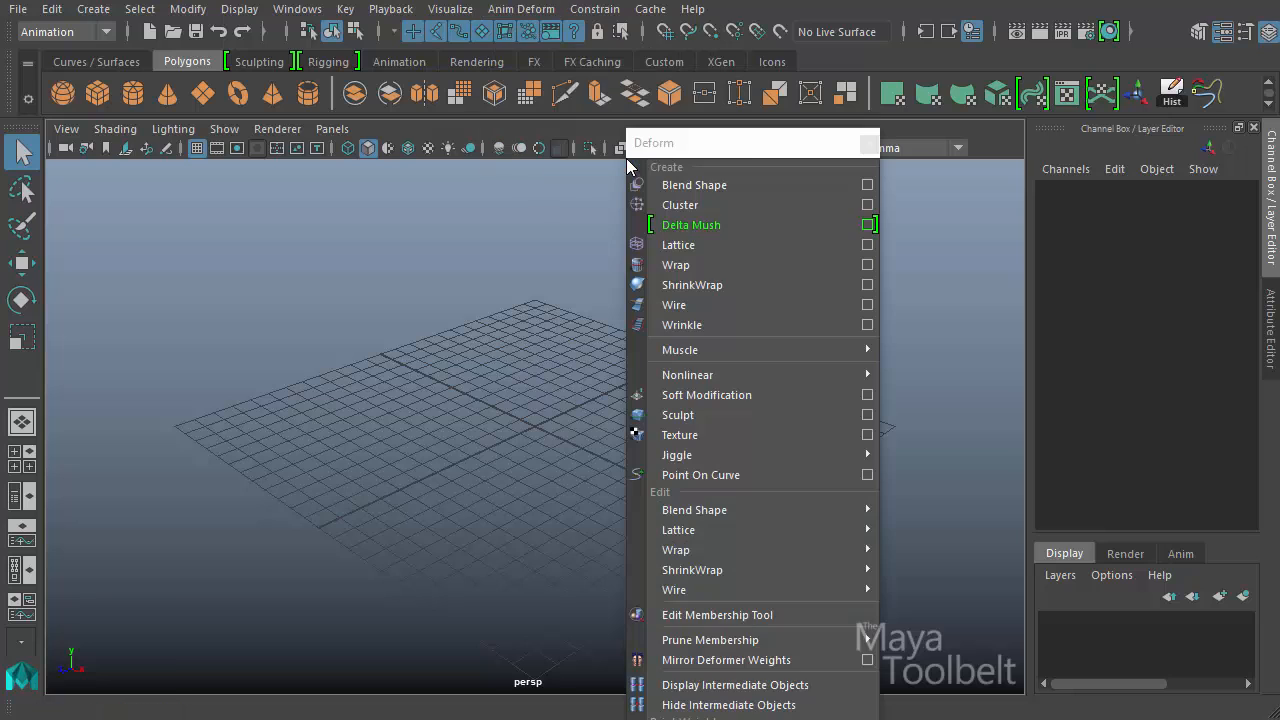
drag(724, 140, 671, 0)
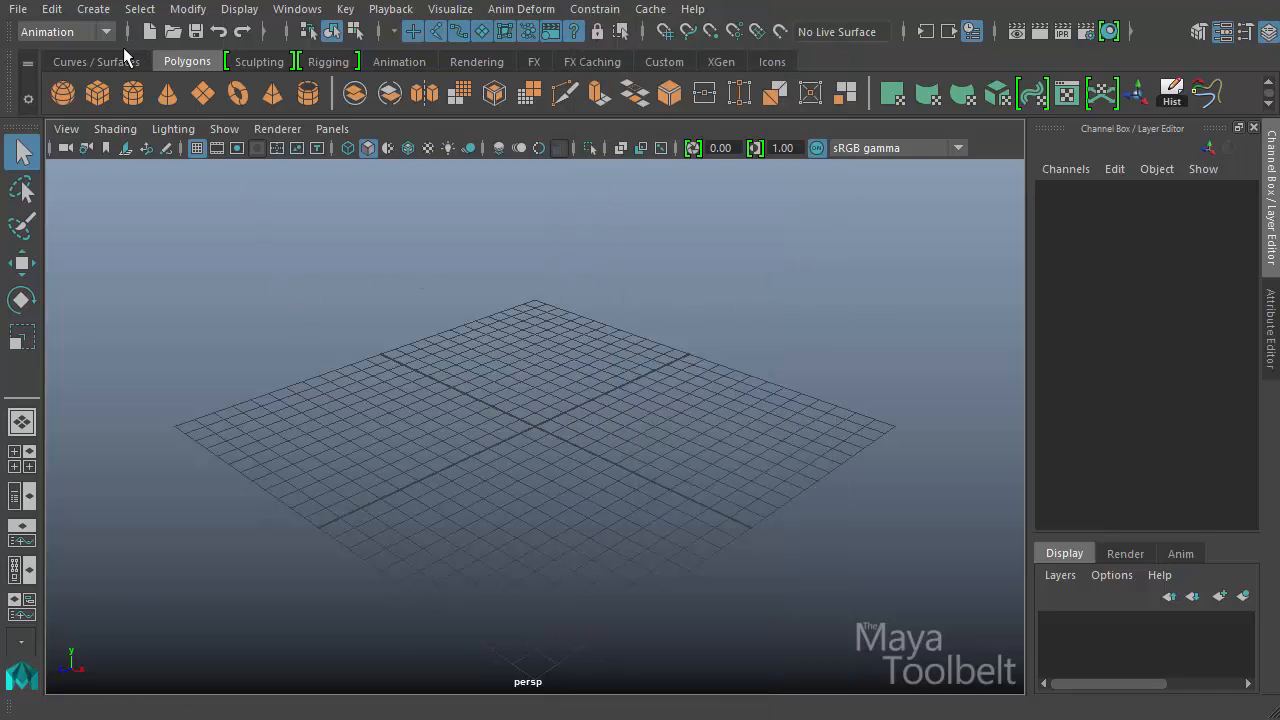
Return to the Rigging menu set and review the basic options for creating a Blend Shape deformer
click(105, 31)
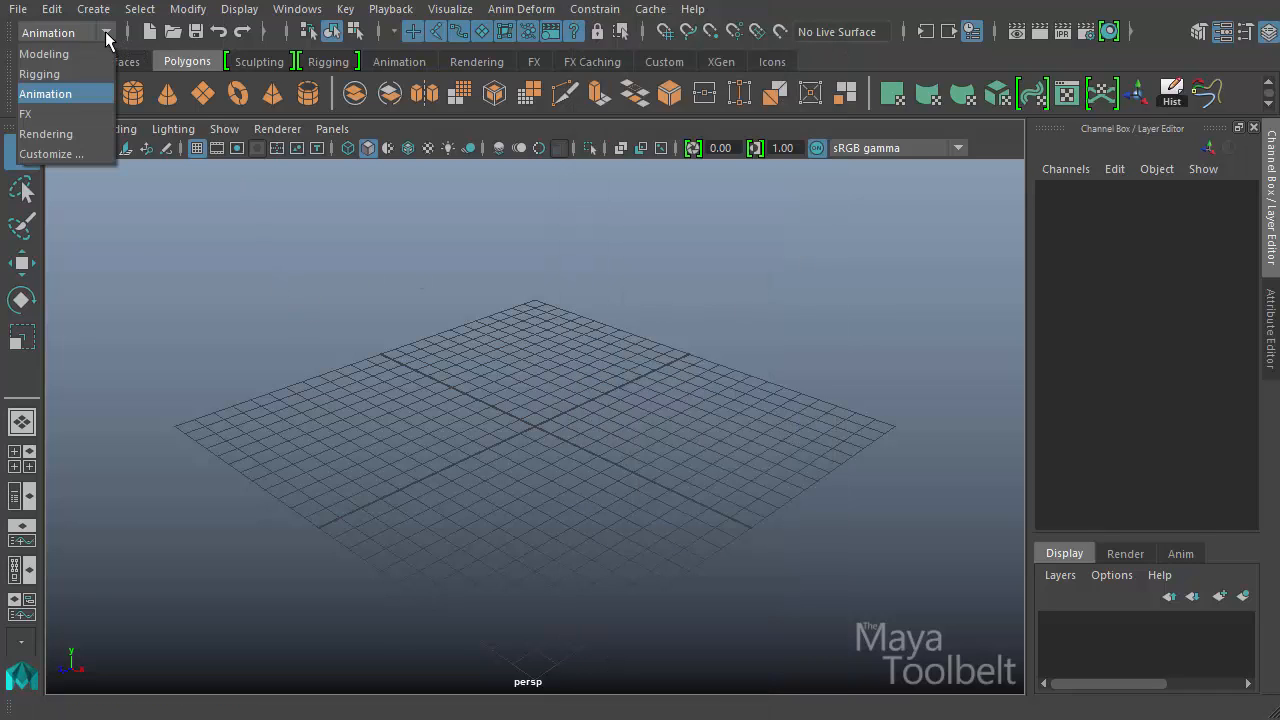
click(40, 74)
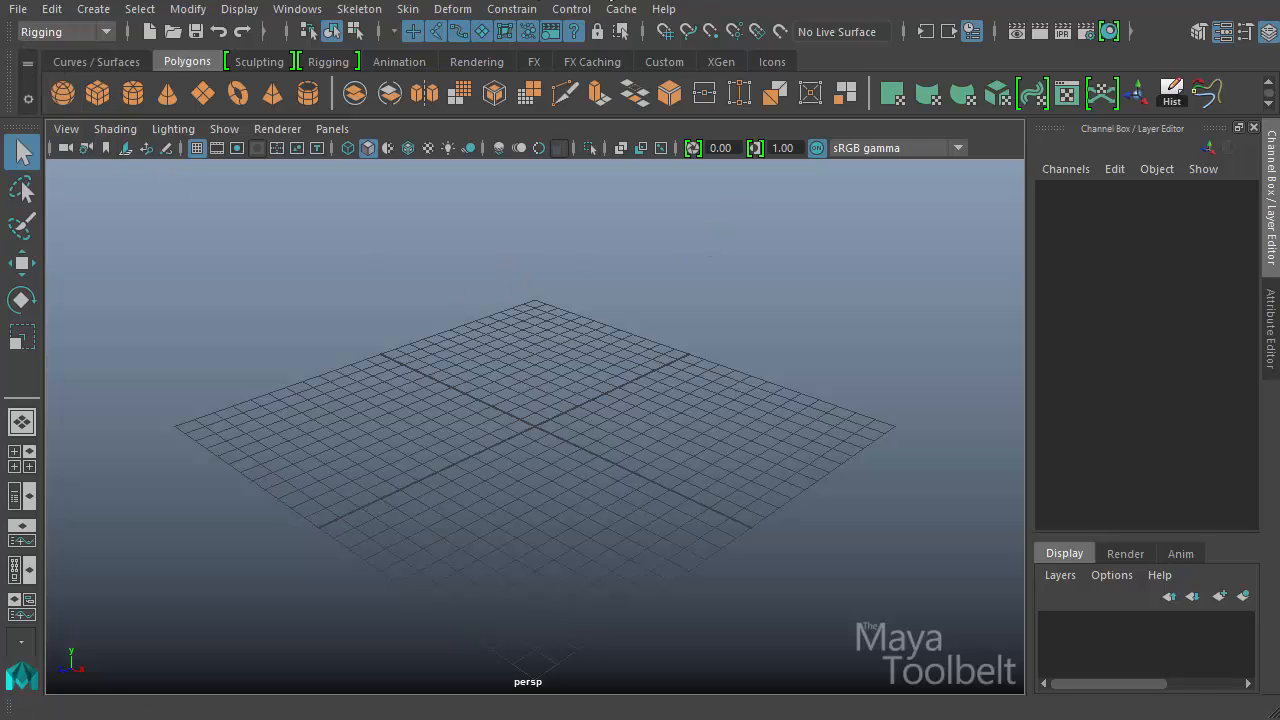
click(453, 9)
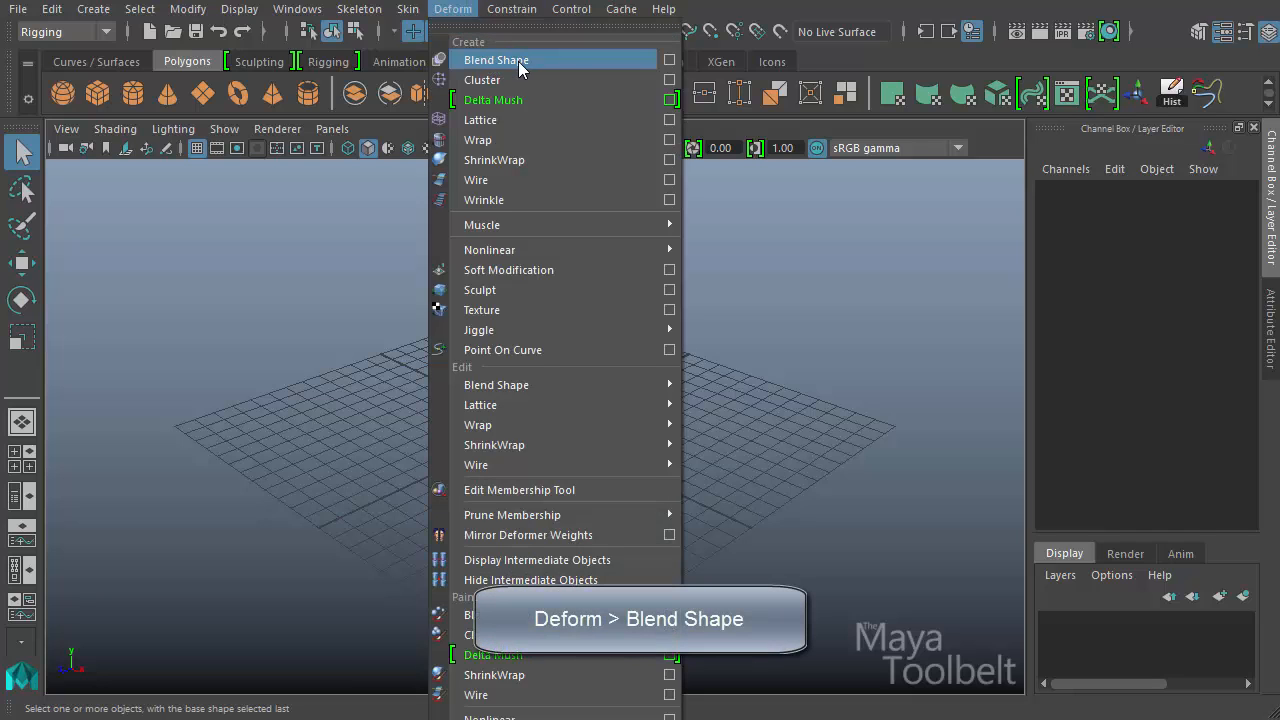
click(669, 60)
drag(652, 133, 550, 191)
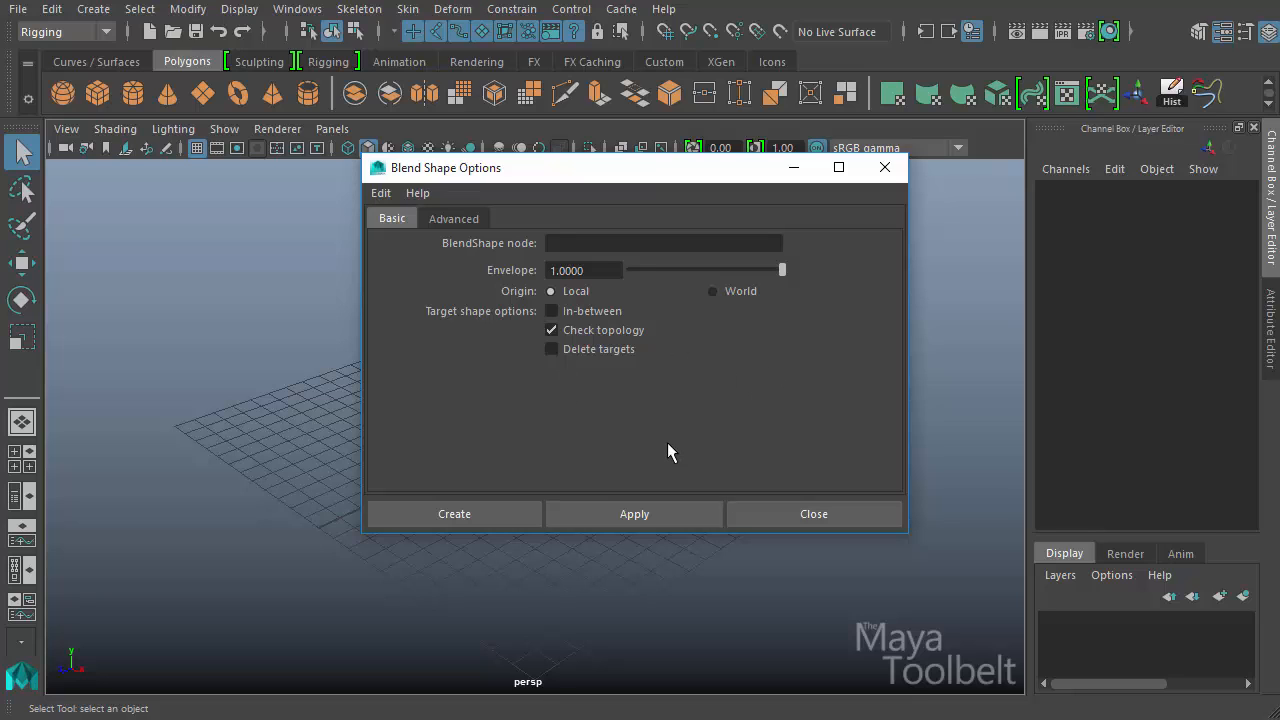
click(805, 514)
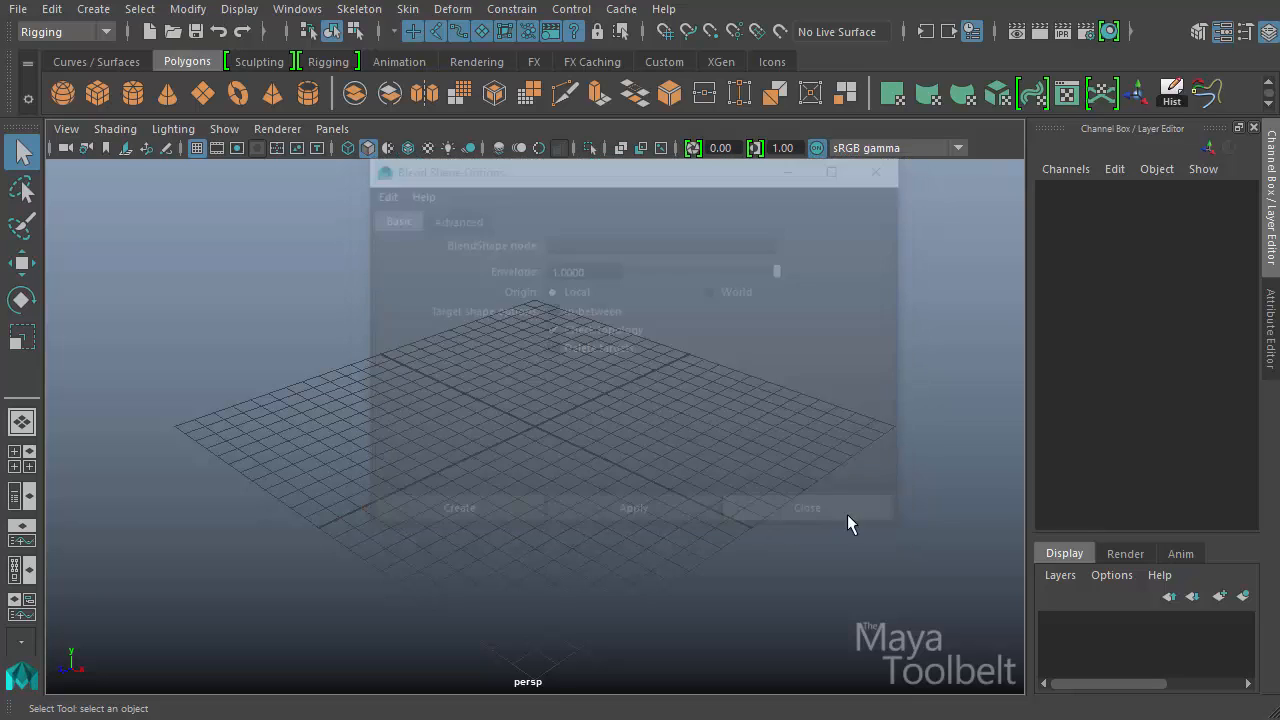
Look over the Deform commands for creating a Blend Shape and for editing existing ones
click(452, 9)
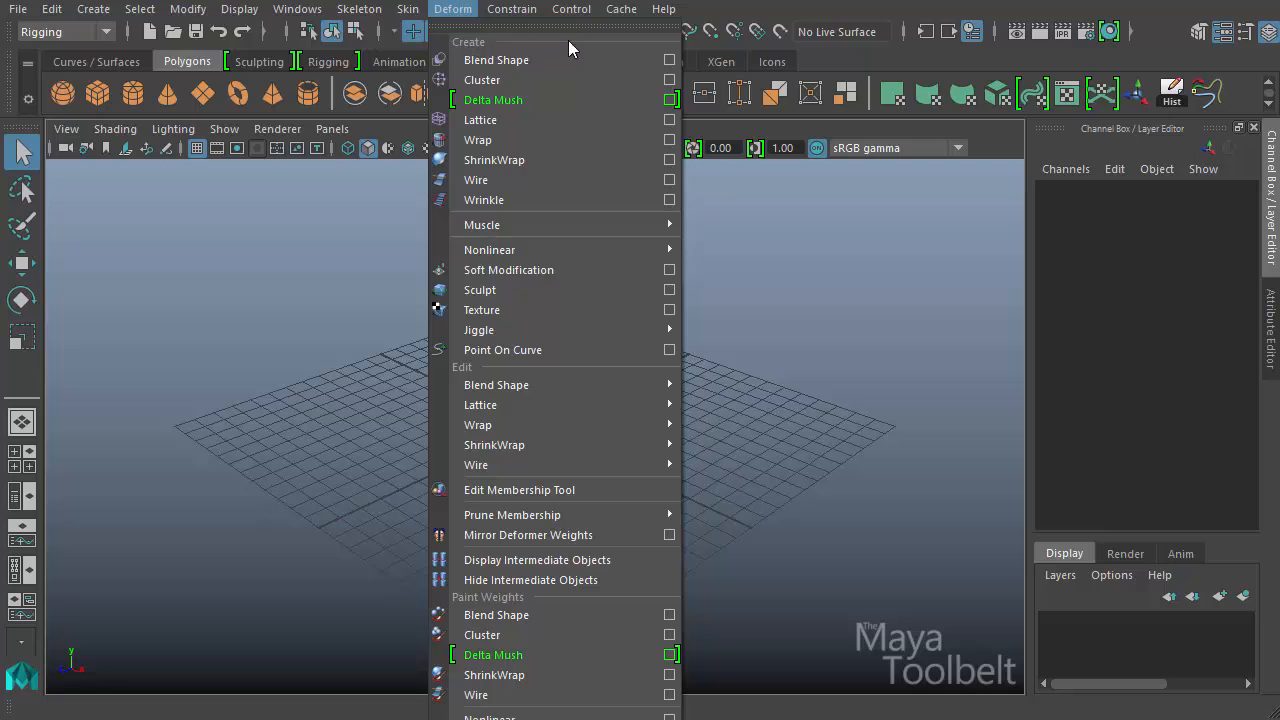
mouse_move(545, 380)
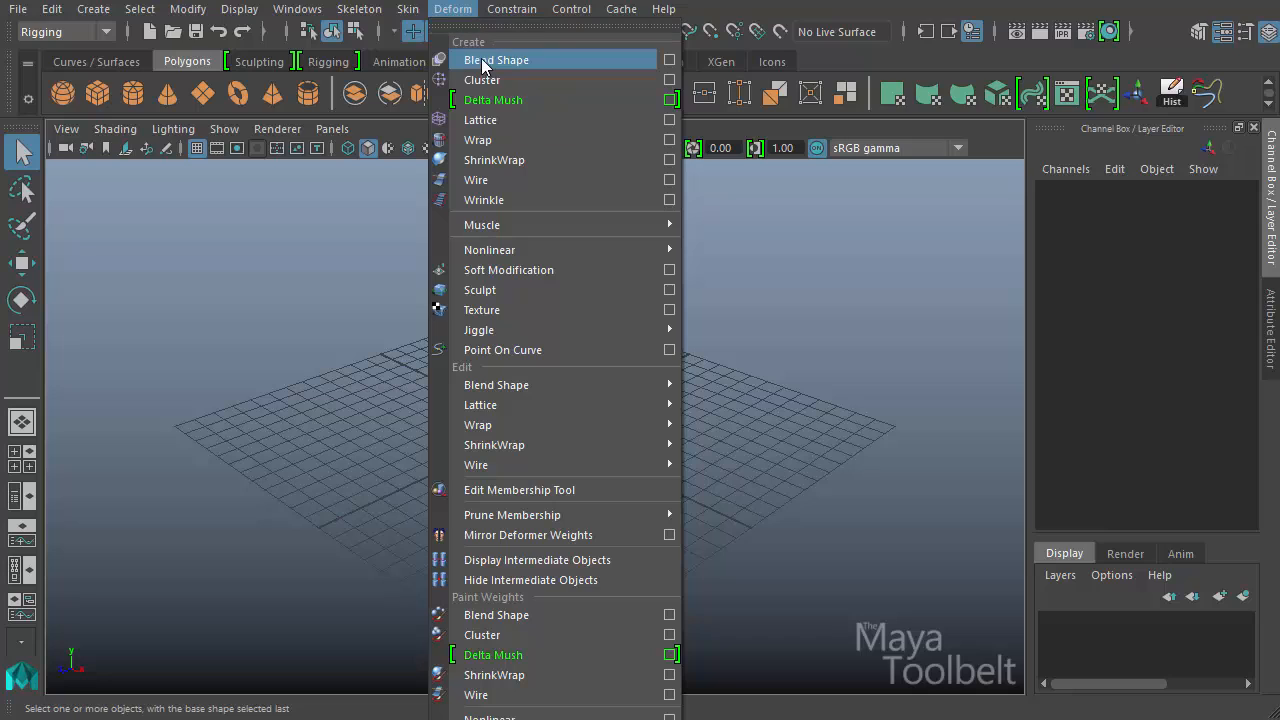
mouse_move(488, 388)
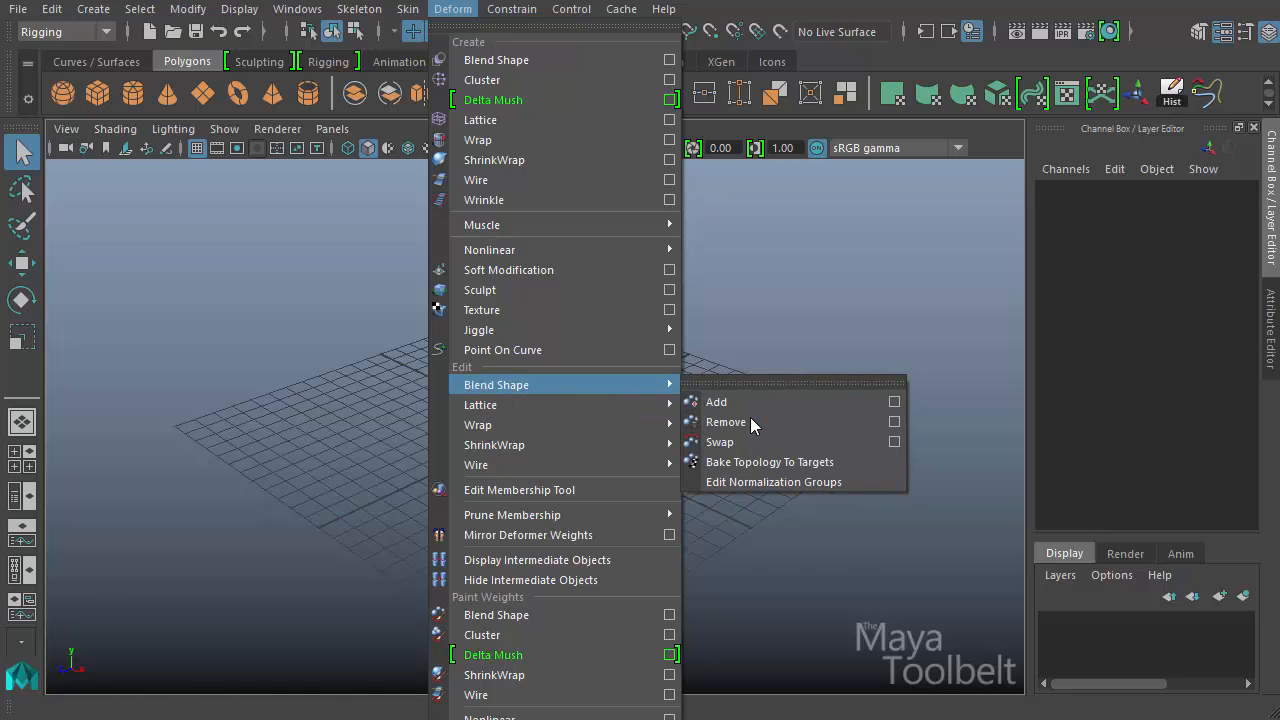
click(814, 482)
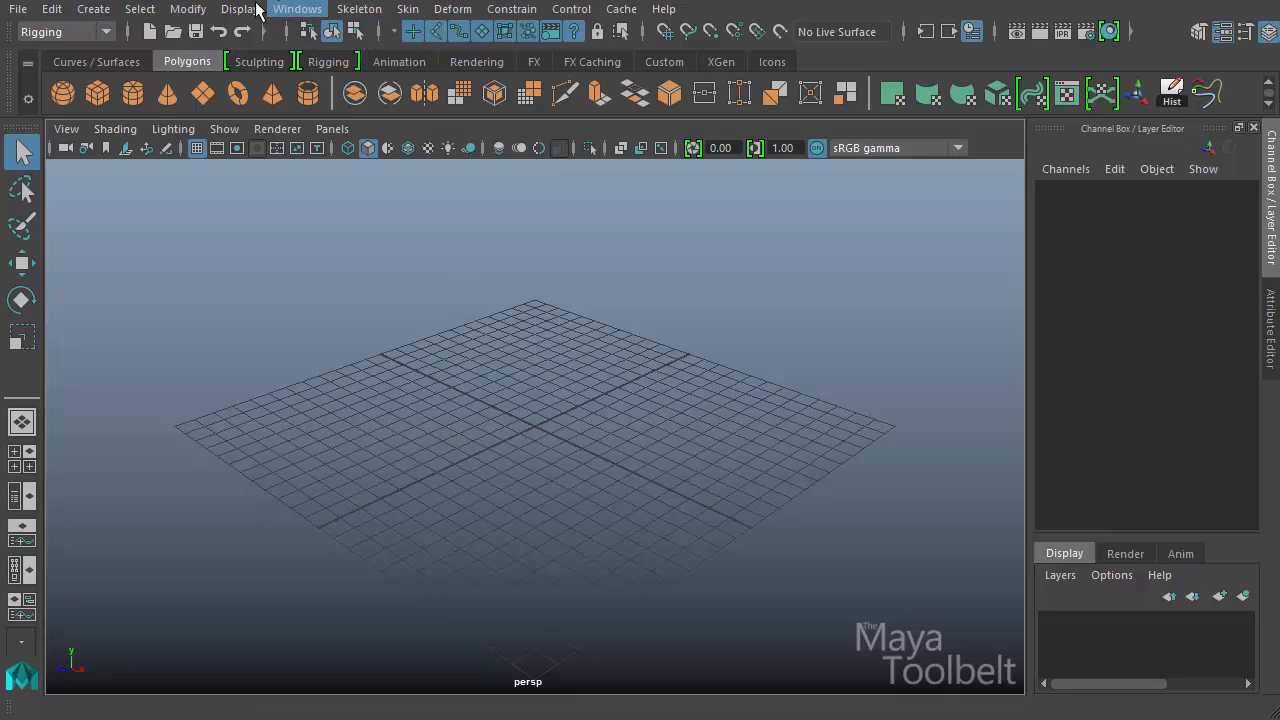
View the Blend Shape animation editor, then close it
click(308, 12)
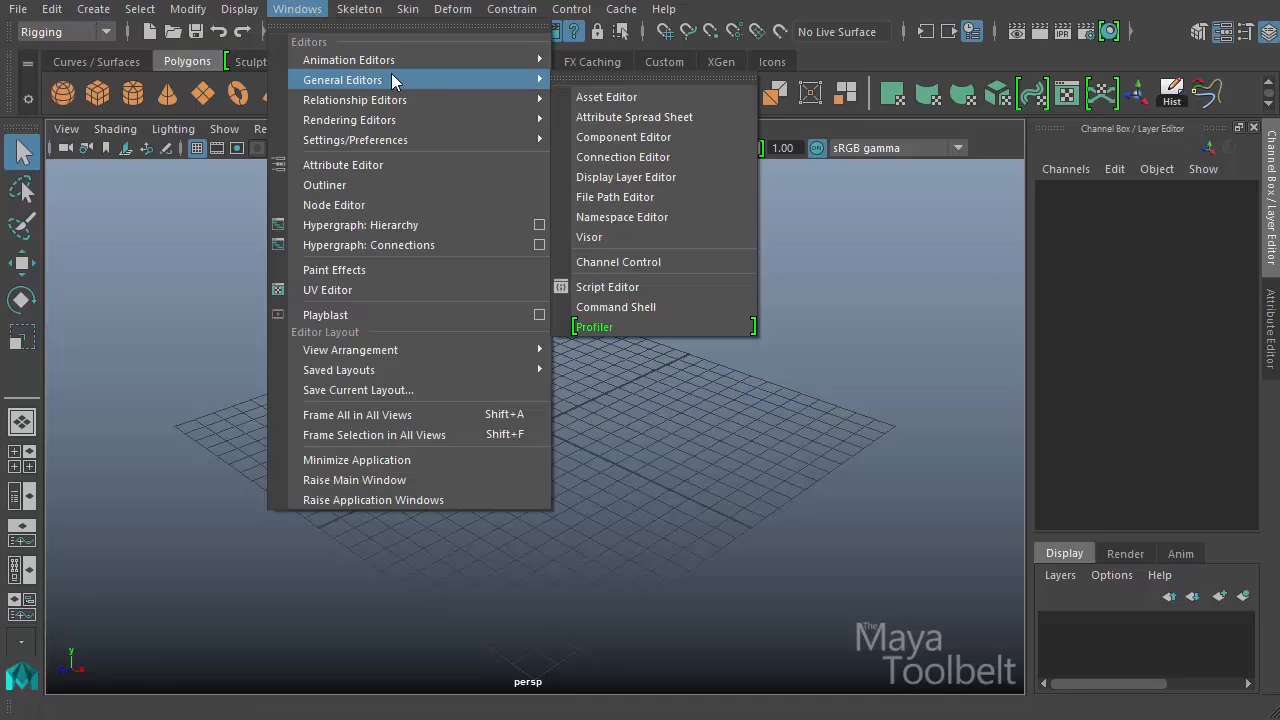
mouse_move(393, 68)
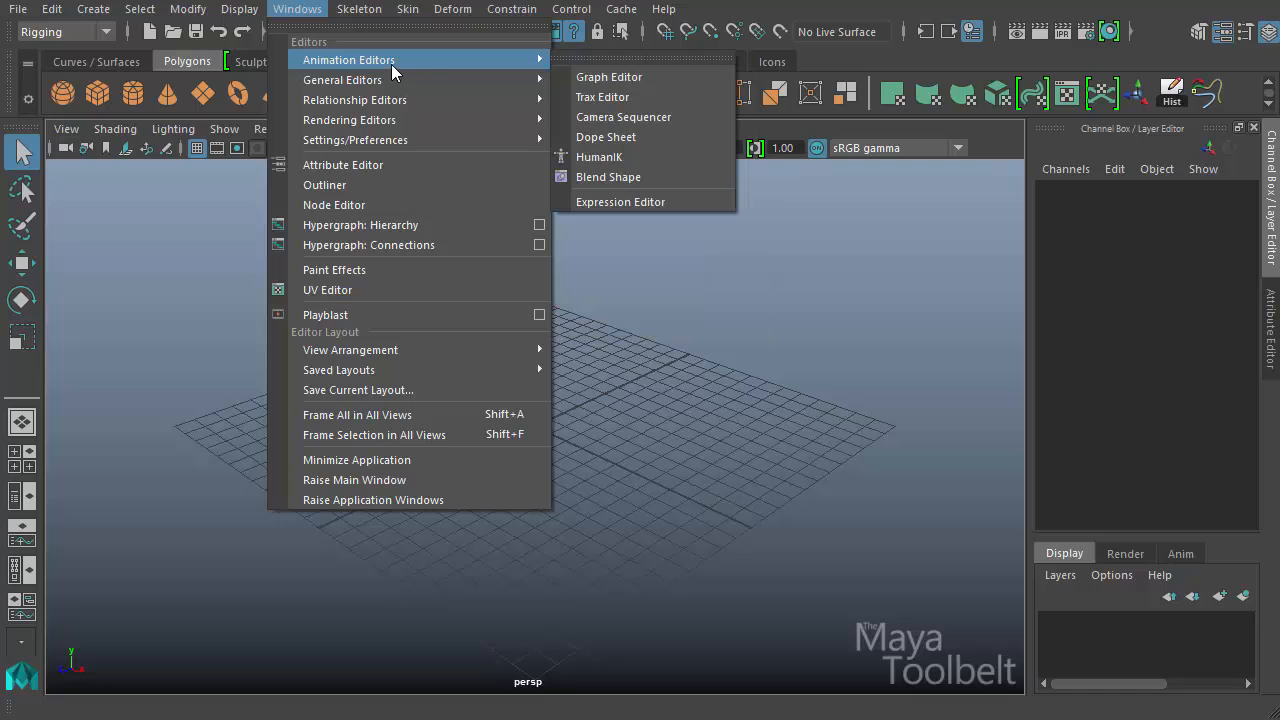
click(608, 177)
drag(565, 243, 396, 189)
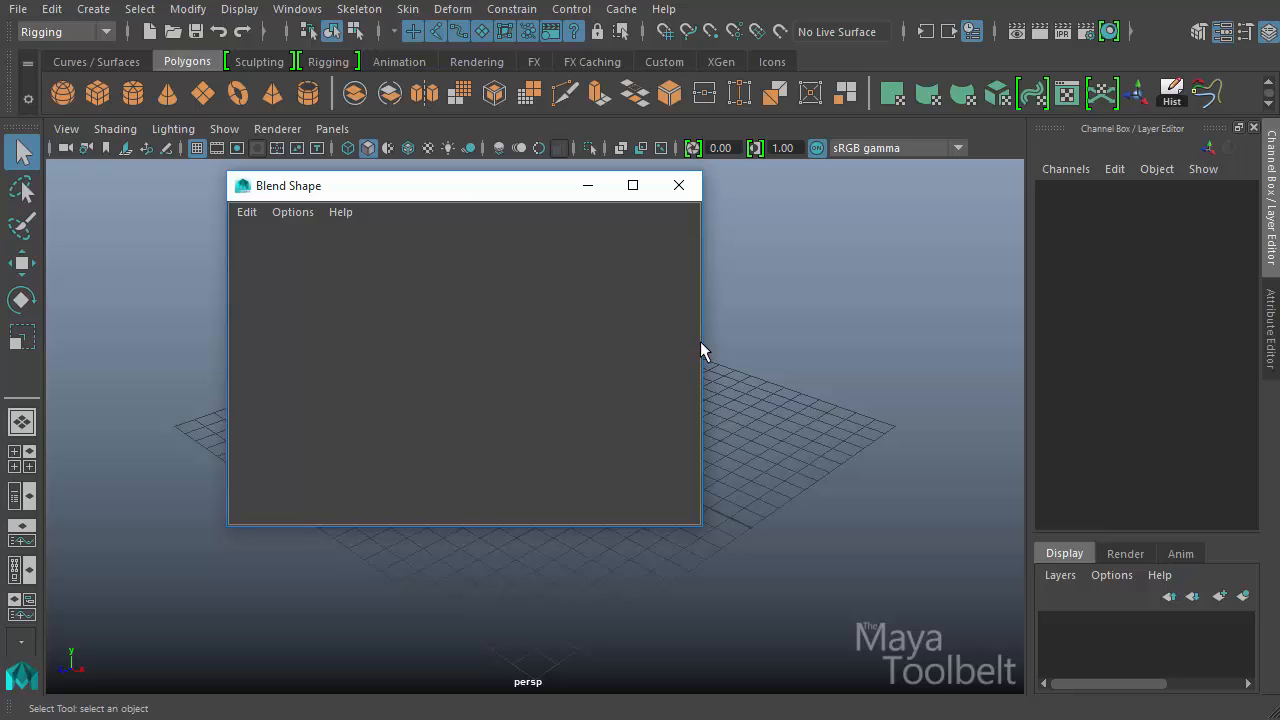
click(679, 185)
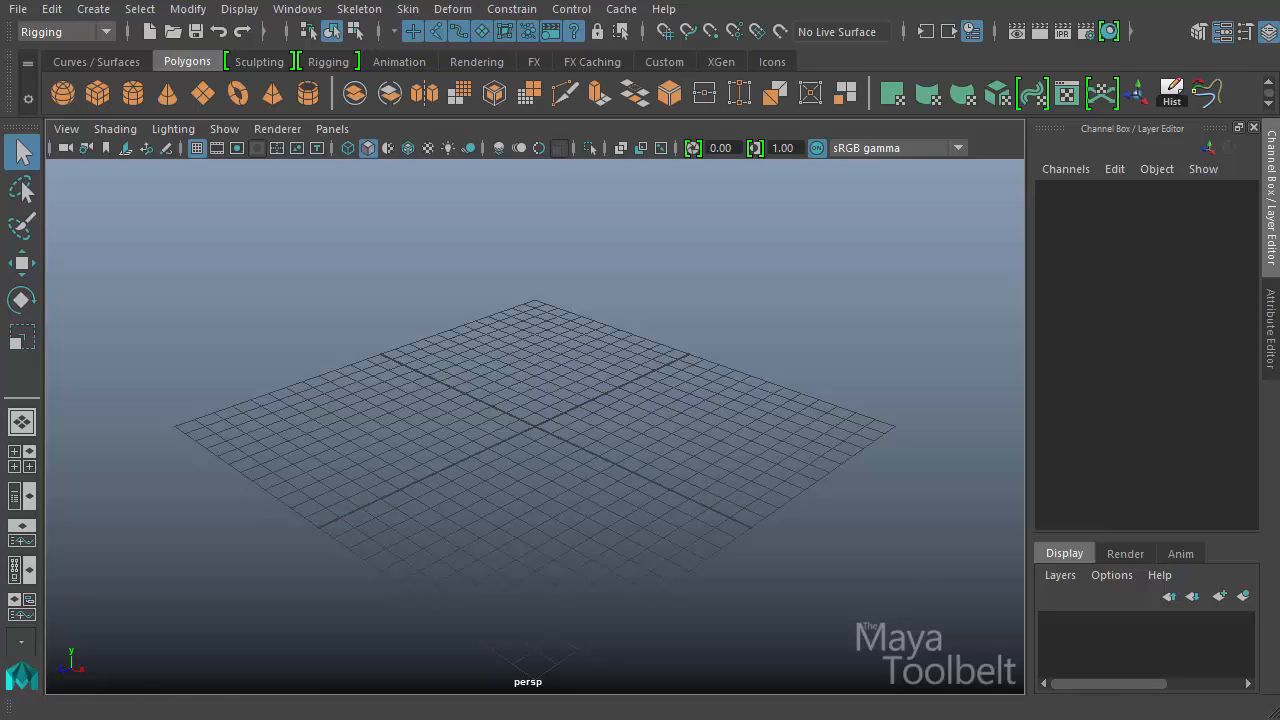
Create a polygon sphere at the origin and scale it uniformly to about 3.6
click(93, 9)
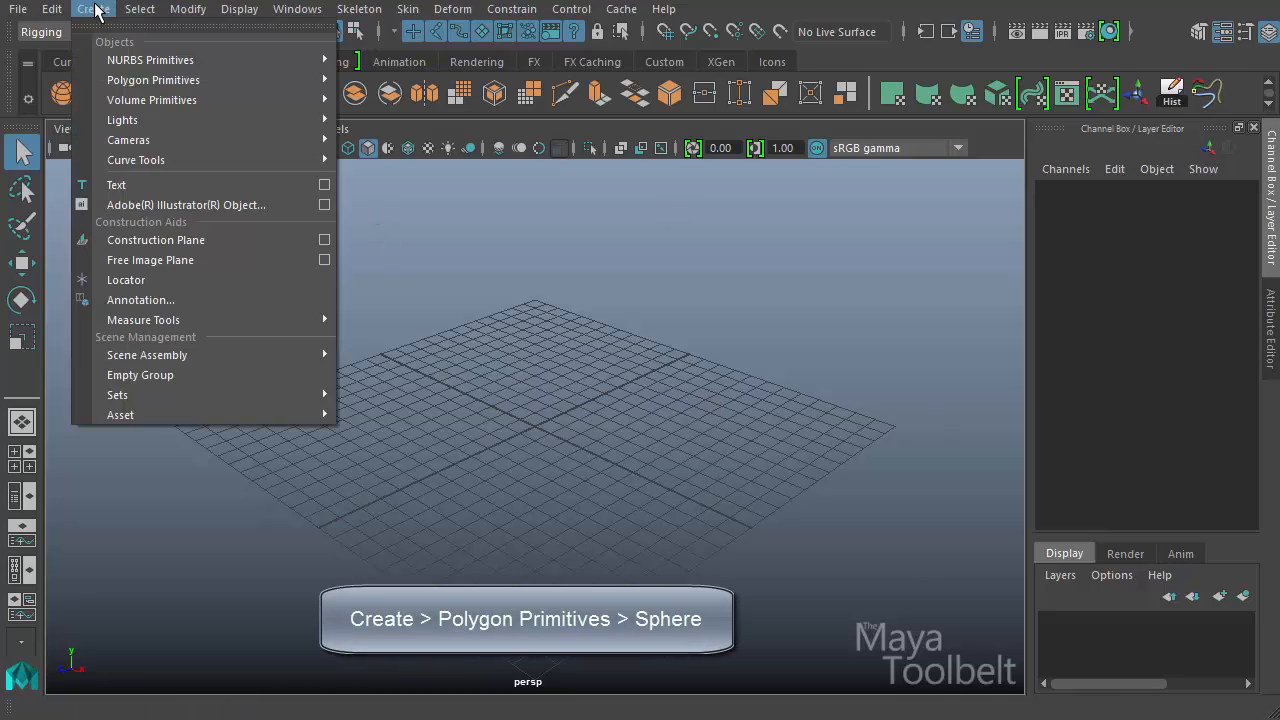
mouse_move(267, 84)
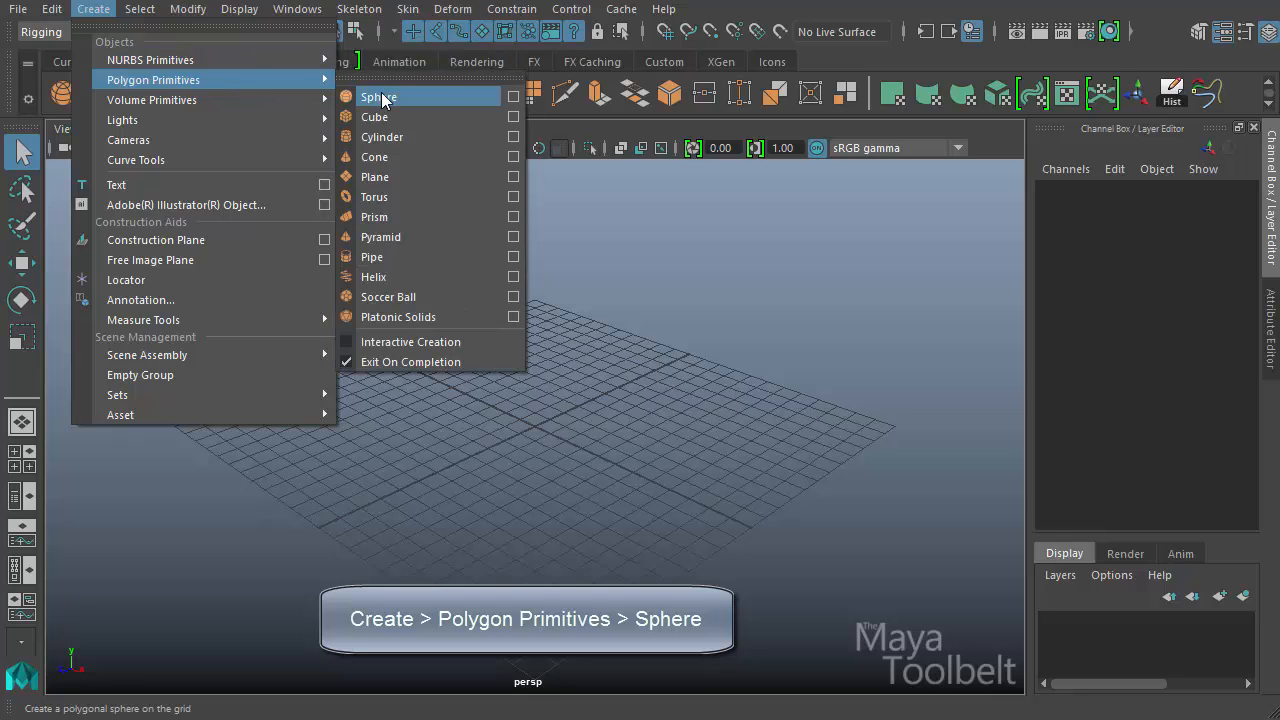
click(385, 97)
alt+drag(466, 431, 538, 416)
key(r)
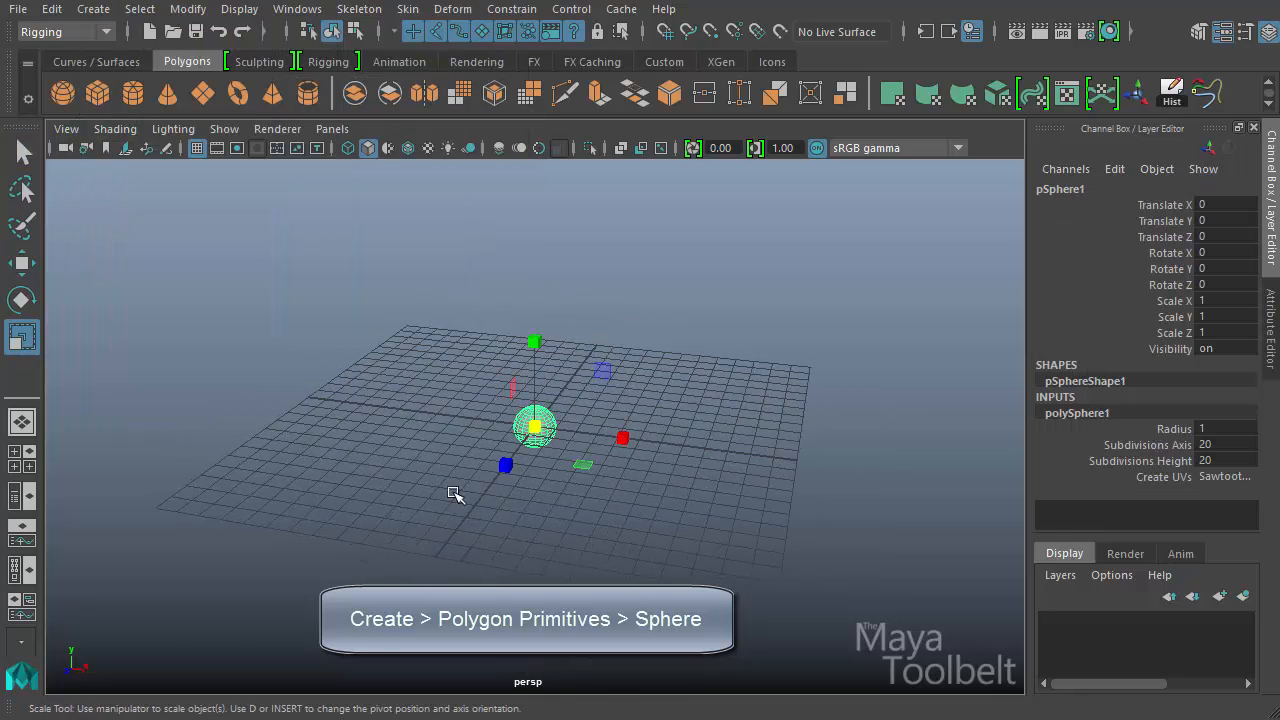
middle_drag(405, 508, 497, 494)
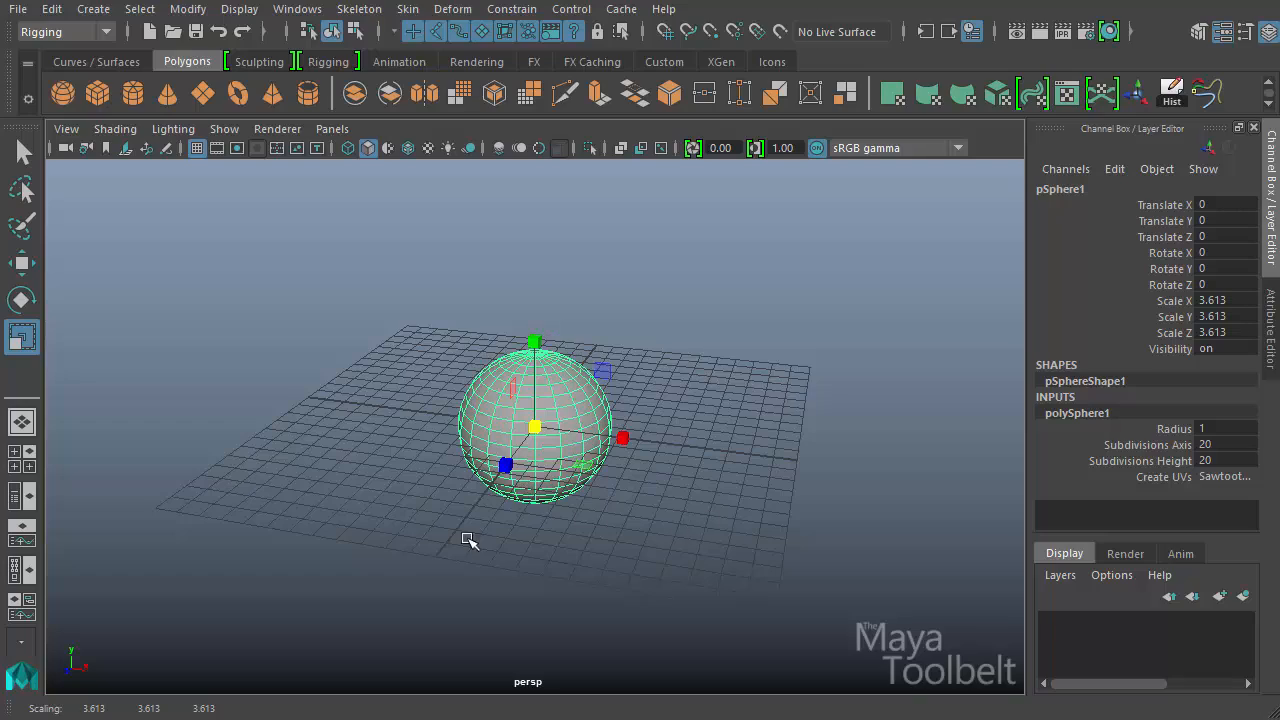
Enlarge the sphere uniformly to a scale of about 4.9
alt+drag(568, 549, 543, 544)
key(w)
alt+middle_drag(594, 521, 472, 513)
alt+right_drag(472, 513, 573, 520)
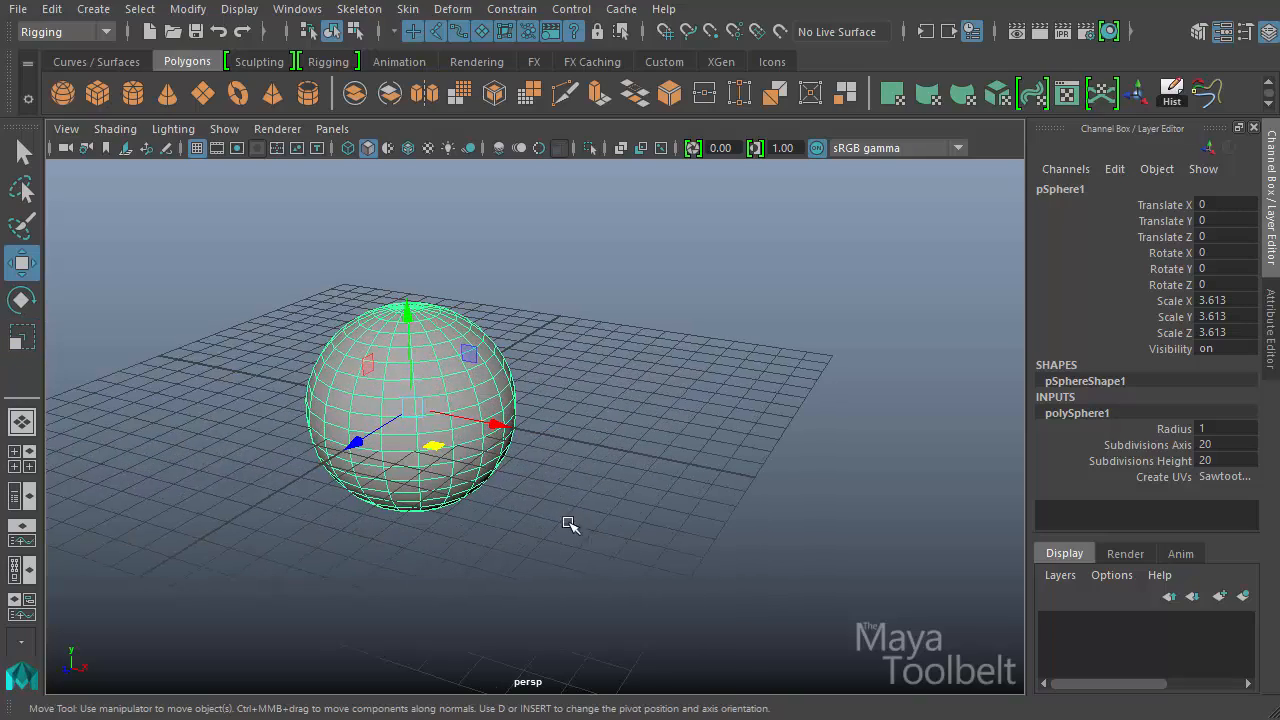
key(r)
middle_drag(541, 554, 578, 563)
mouse_move(650, 525)
alt+mouse_down()
mouse_move(669, 500)
mouse_move(651, 507)
alt+mouse_up()
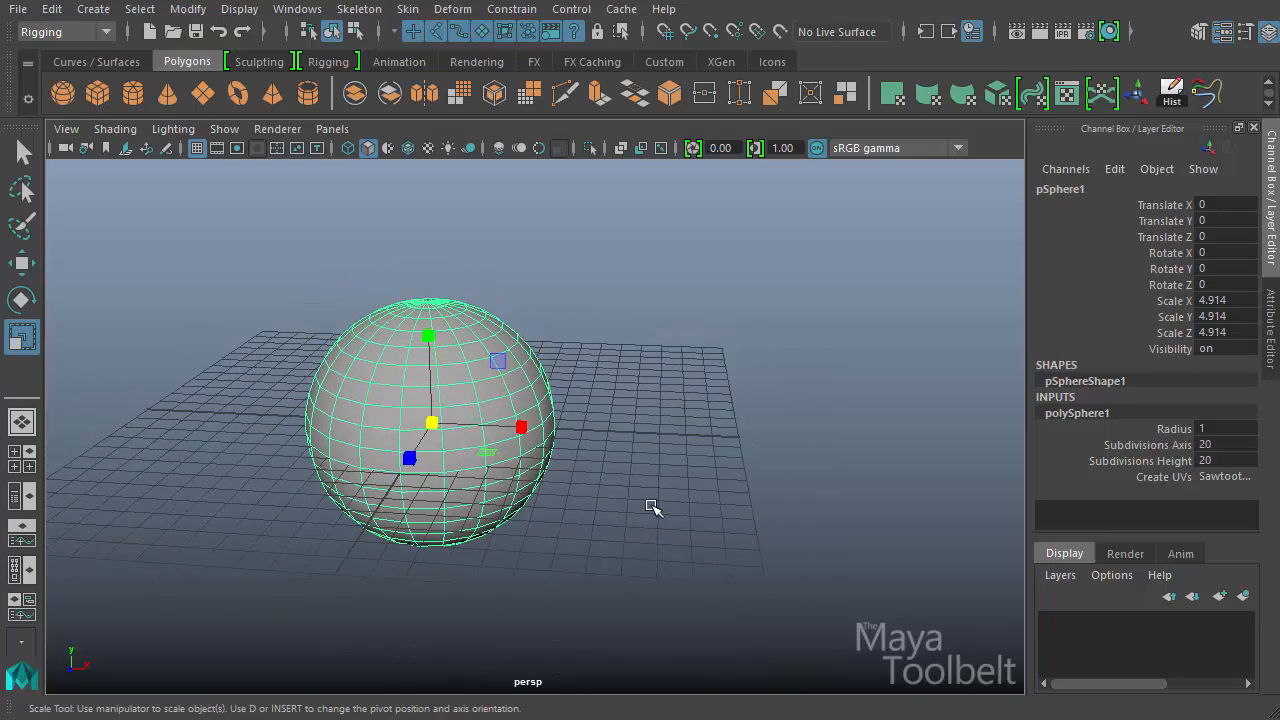
Duplicate the sphere, move the copy to about X 17.3 and Z -18.8, and hide the viewport grid
key(ctrl+d)
key(w)
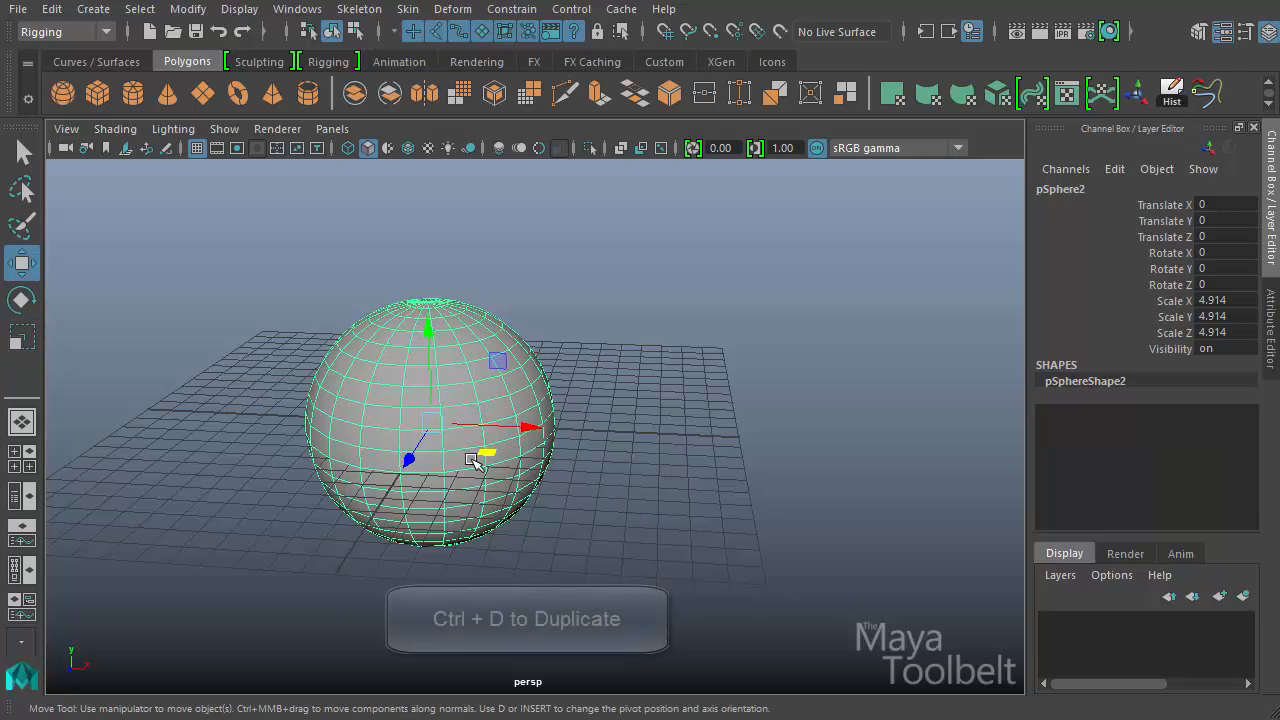
drag(487, 452, 715, 463)
click(196, 148)
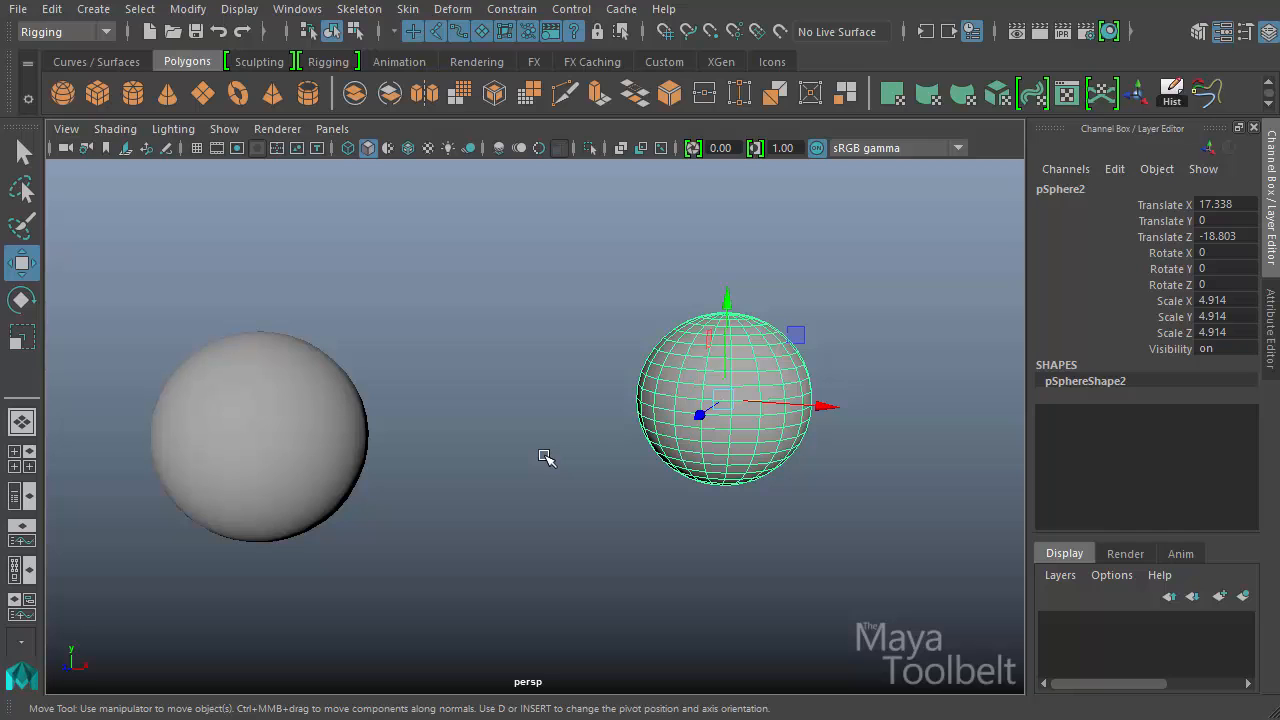
Stretch the duplicated sphere vertically to a Y scale of about 9.8
key(r)
drag(721, 308, 727, 216)
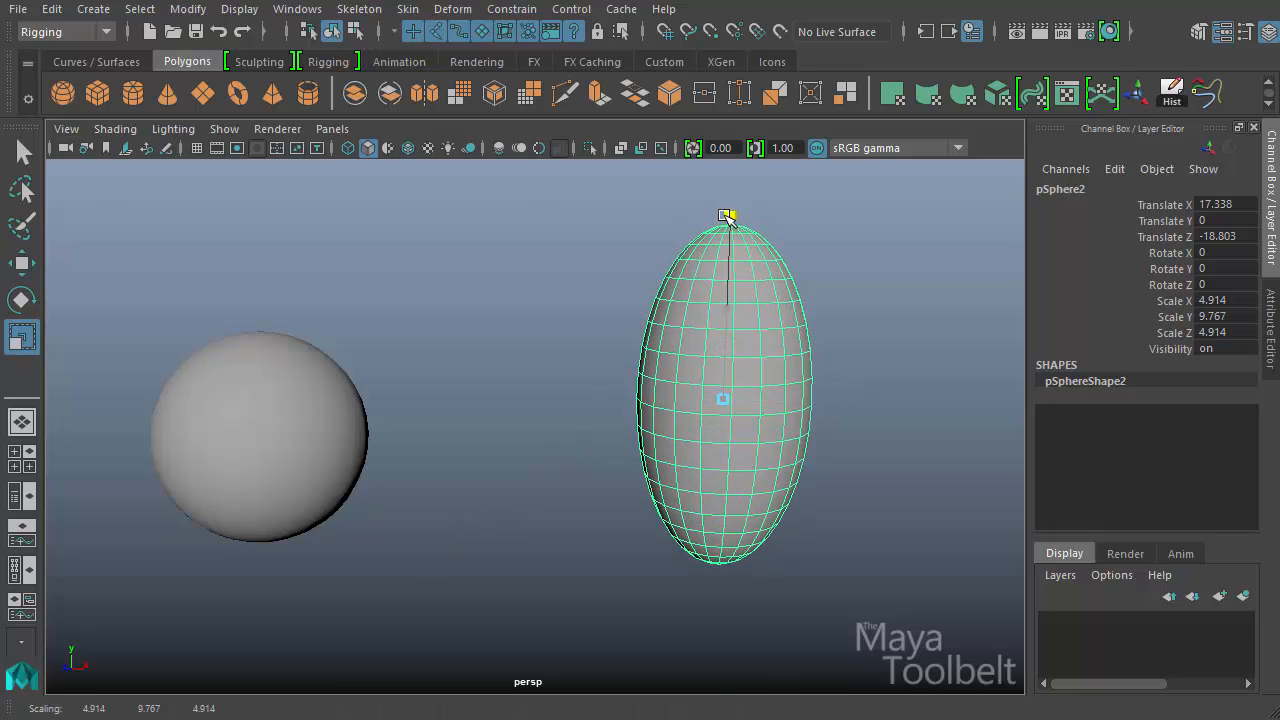
Select five spaced horizontal edge loops on the stretched sphere and scale them inward in X and Z to form ridges
right_click(680, 296)
right_drag(676, 289, 681, 282)
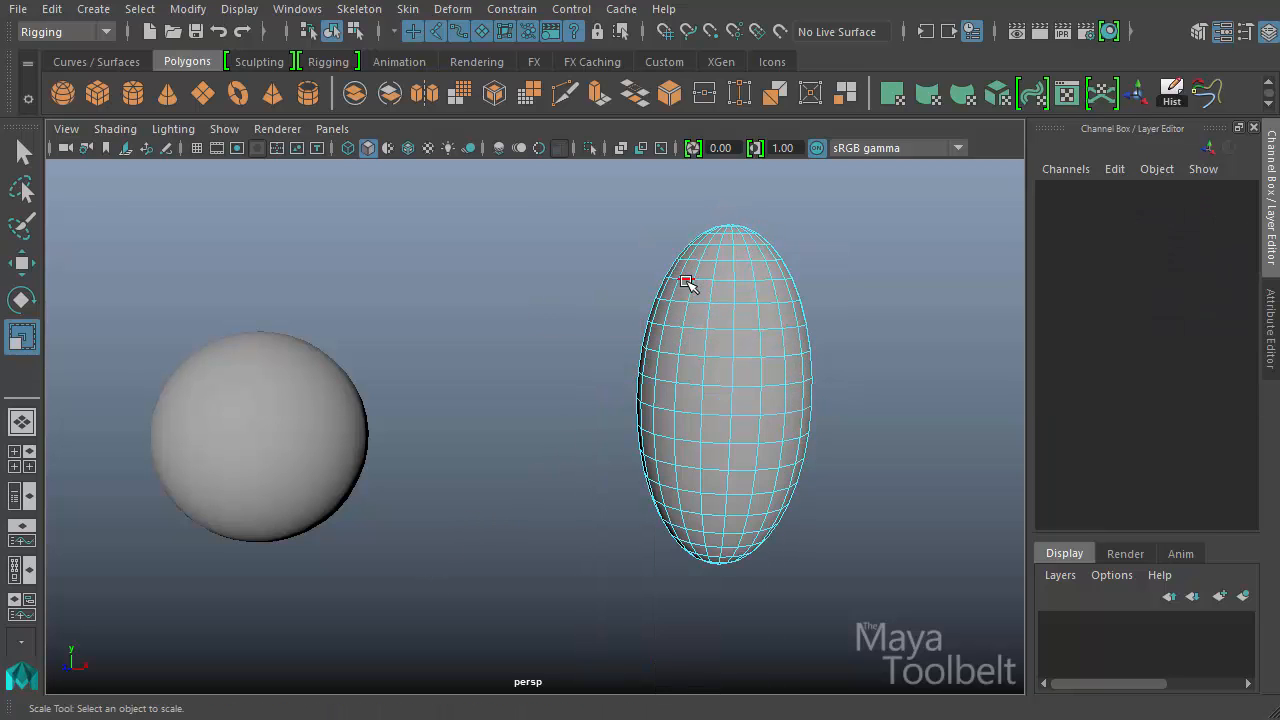
double_click(688, 280)
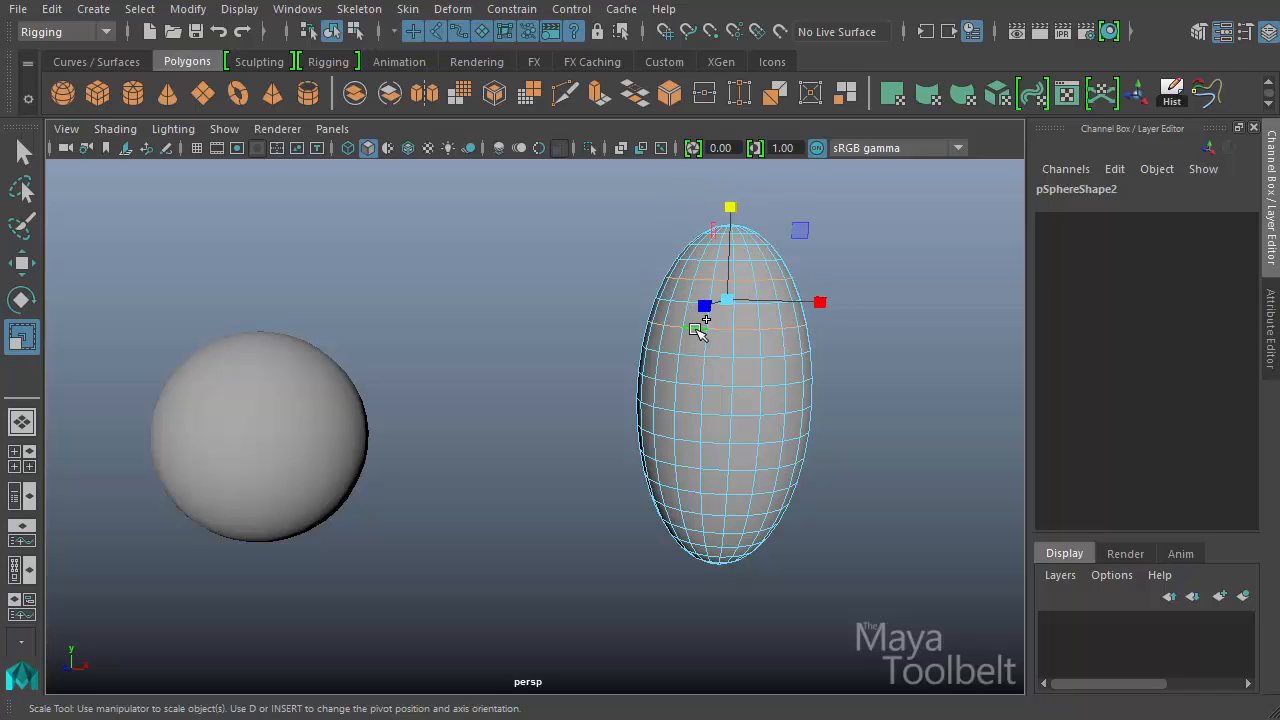
shift+double_click(720, 442)
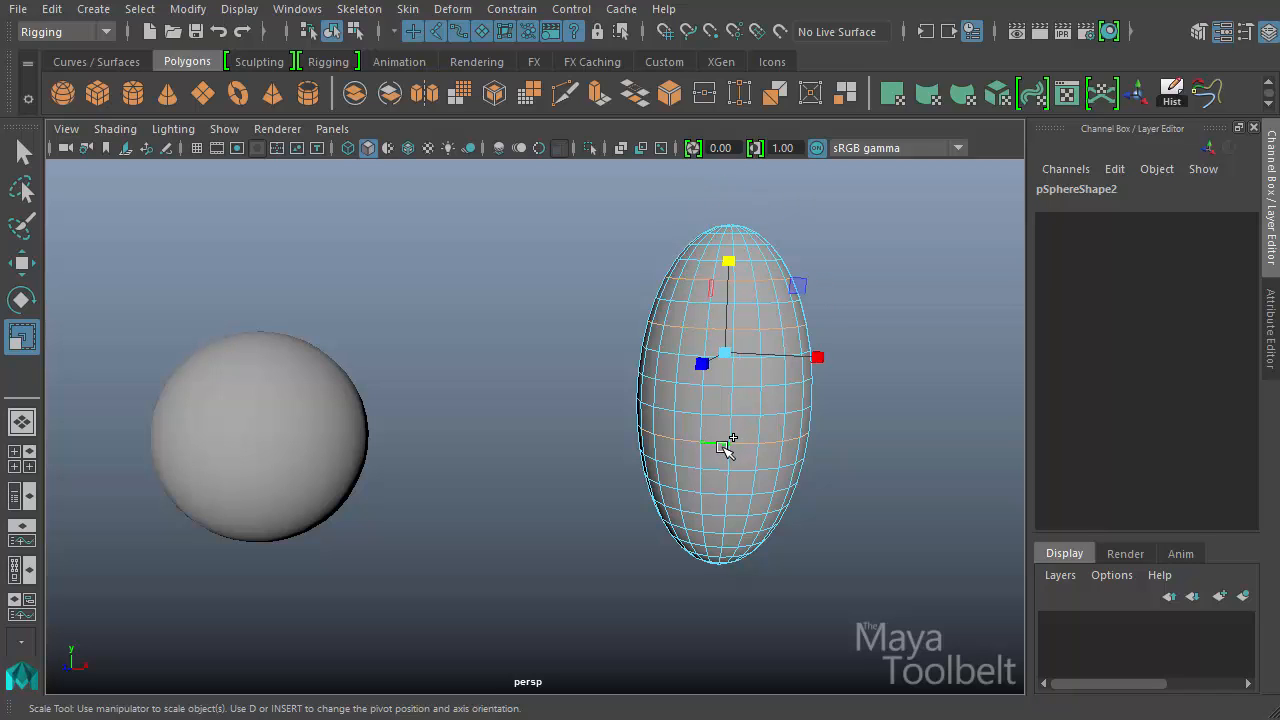
shift+double_click(720, 497)
shift+double_click(722, 532)
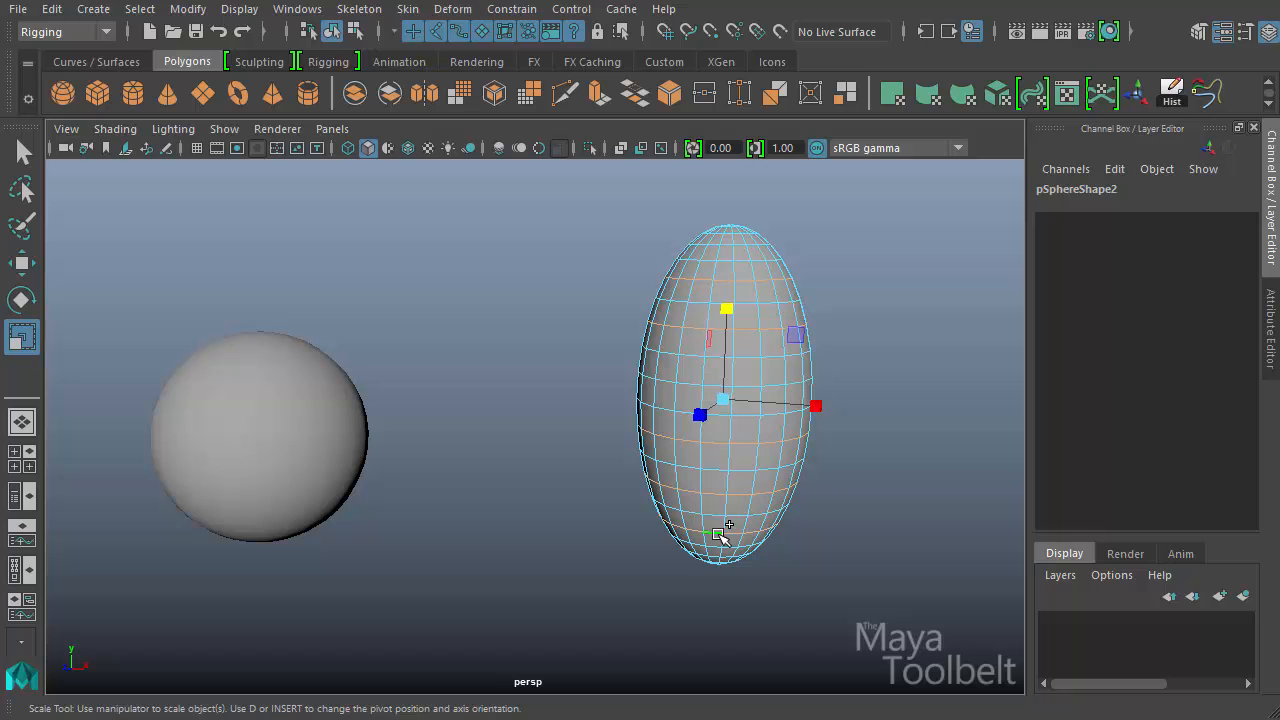
ctrl+drag(728, 300, 886, 446)
Return to object selection mode and deselect the ridged shape
click(355, 31)
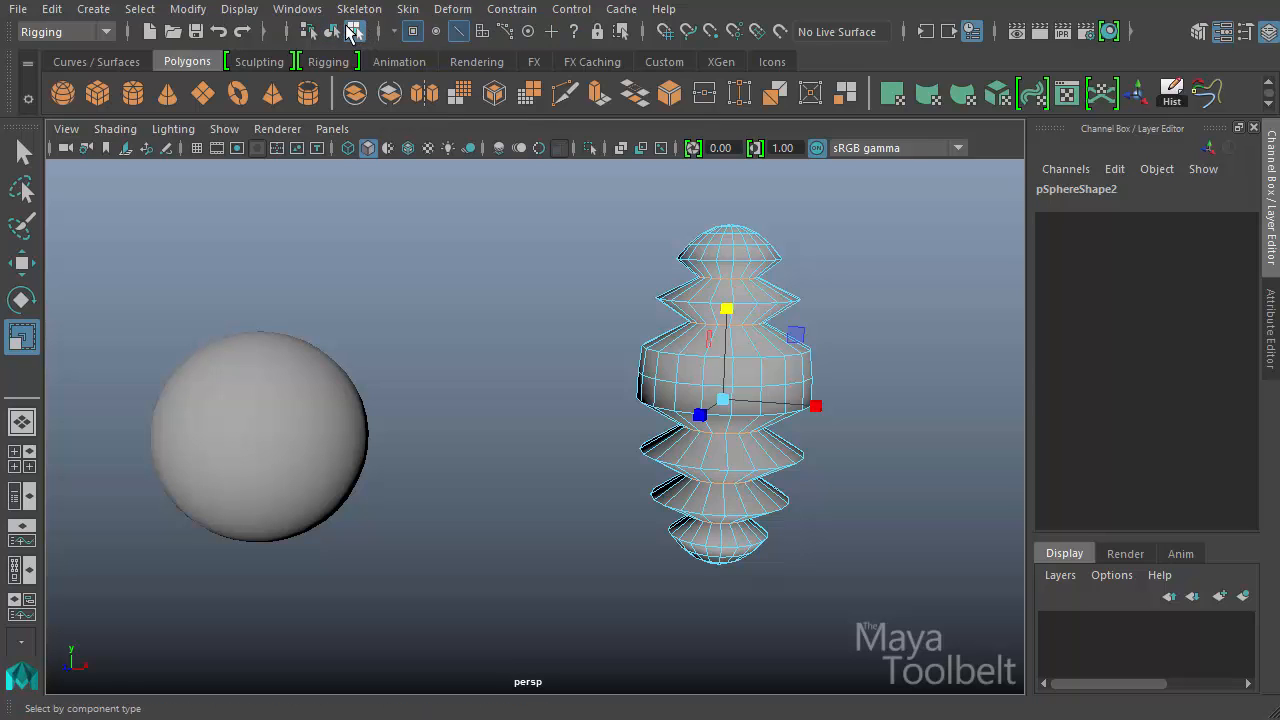
click(332, 31)
click(469, 309)
alt+drag(664, 460, 690, 466)
alt+right_drag(690, 466, 592, 407)
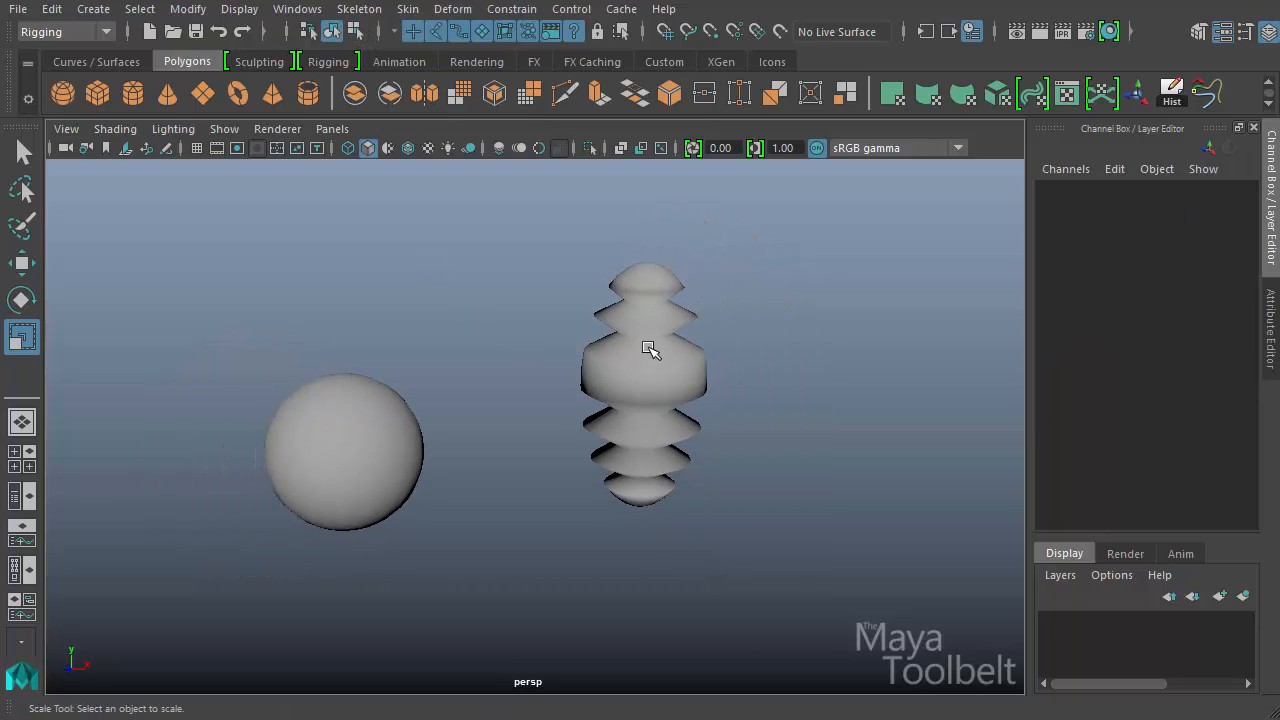
alt+drag(650, 349, 714, 429)
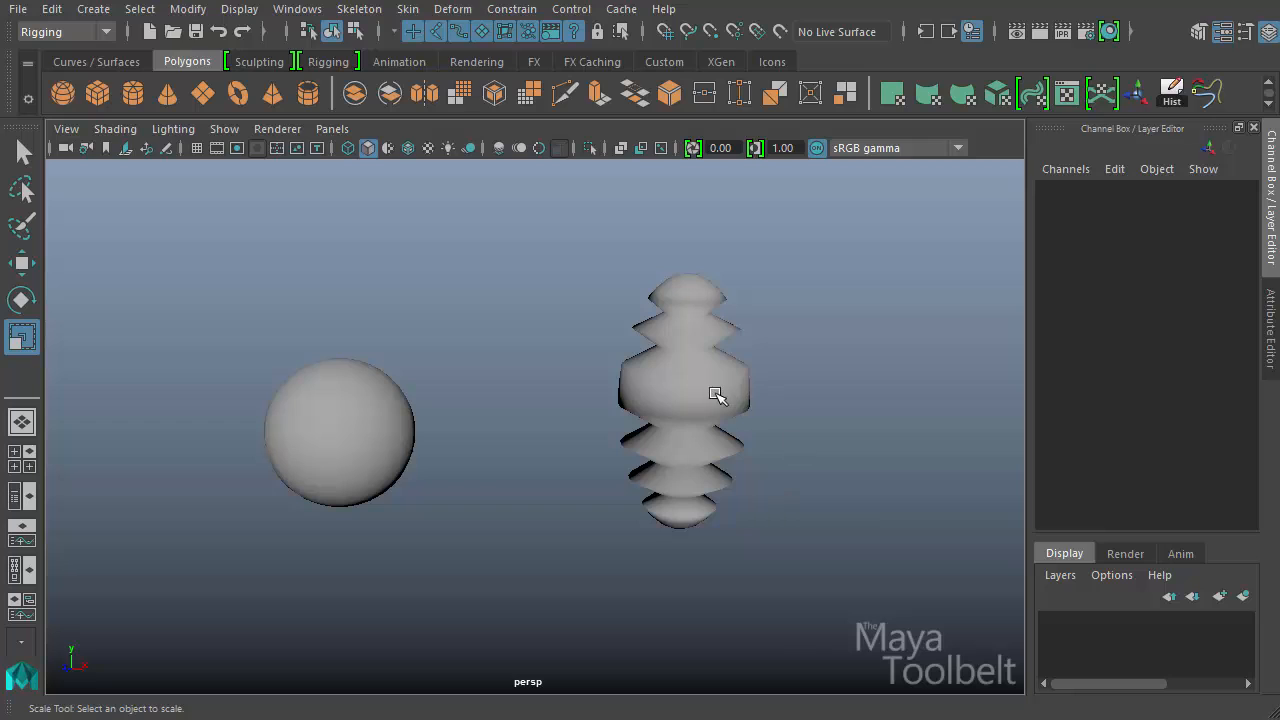
Select the ridged target, add the base sphere to the selection, and create a blend shape with default settings
click(716, 396)
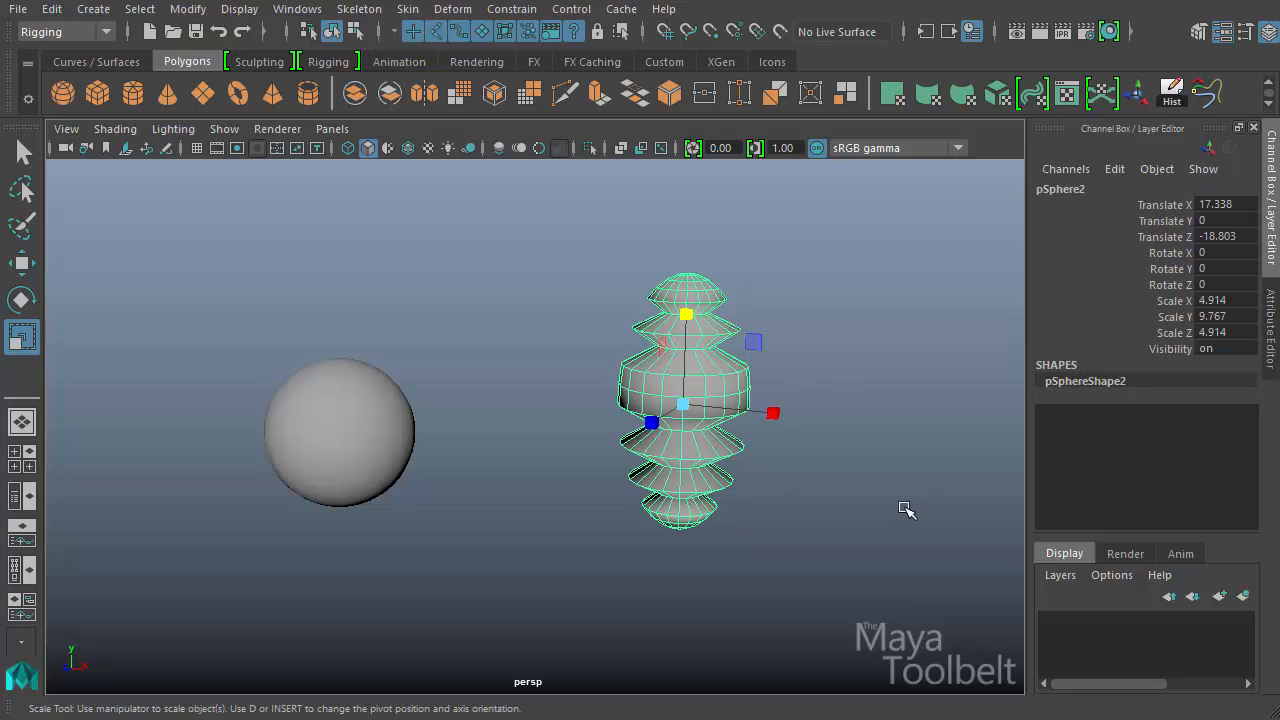
drag(488, 352, 262, 538)
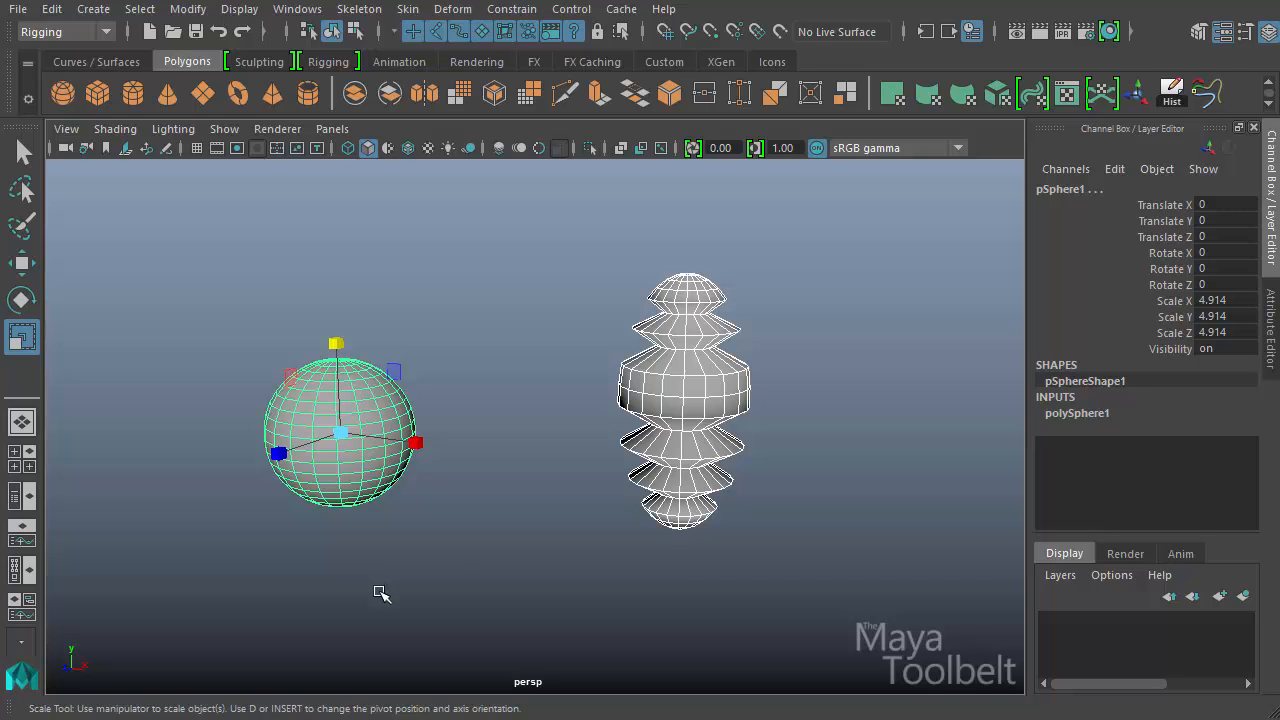
click(453, 9)
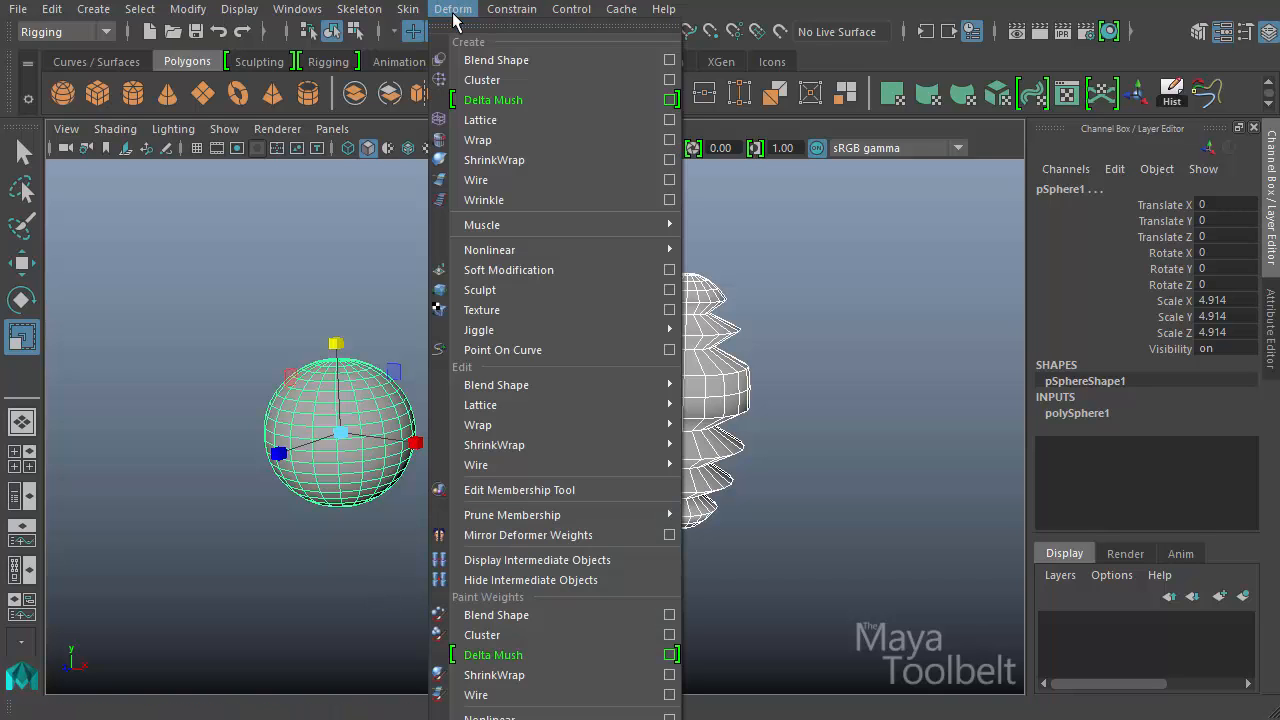
click(669, 60)
click(381, 193)
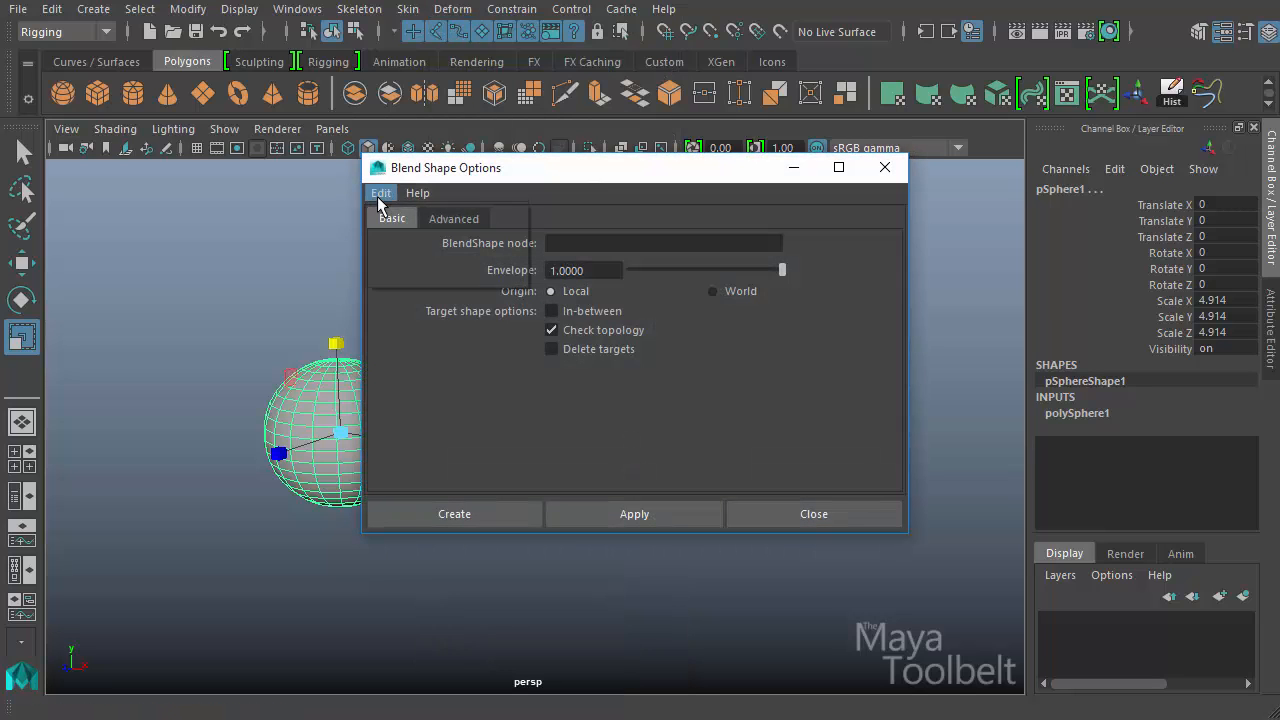
click(410, 236)
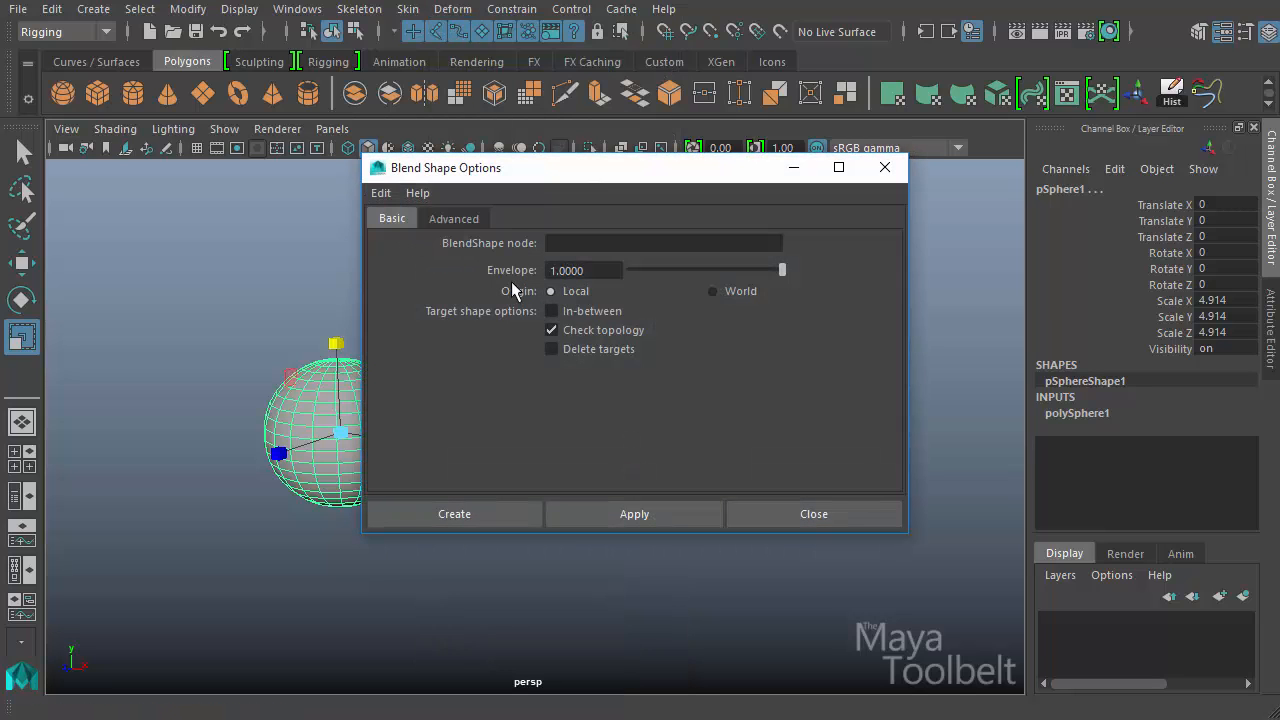
click(494, 514)
click(480, 574)
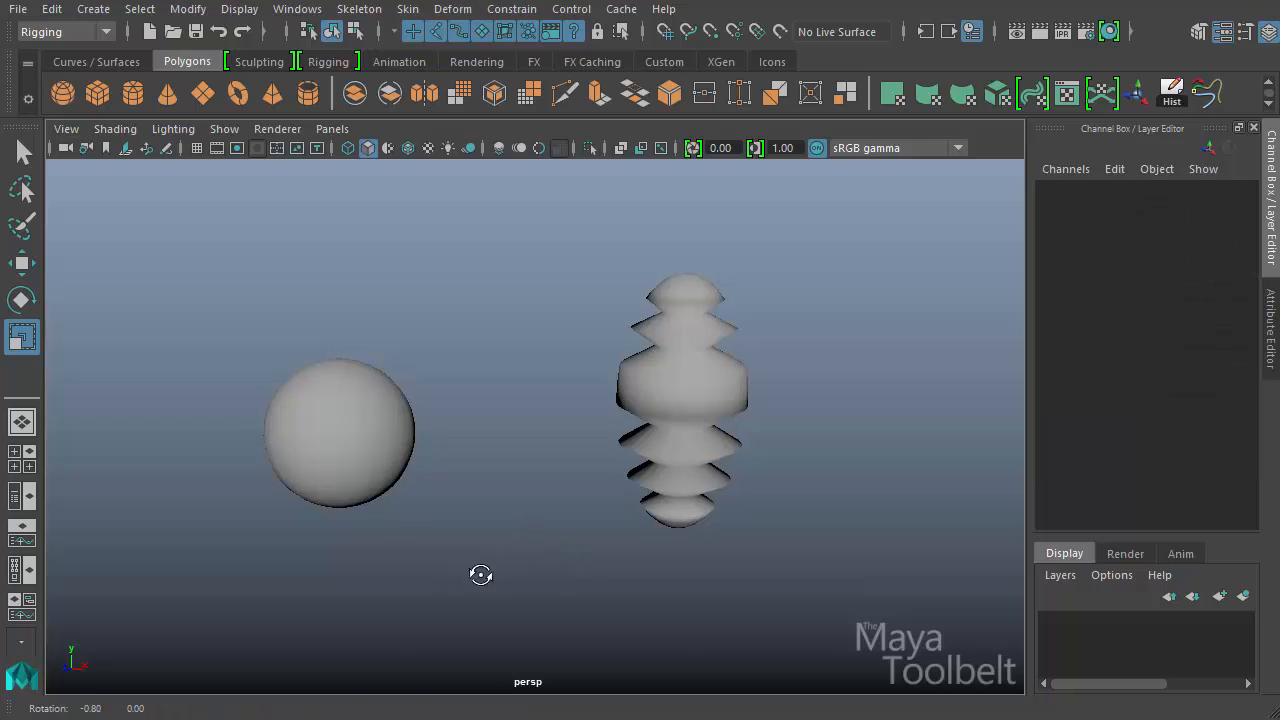
Select the base sphere and raise the pSphere2 target weight of its blendShape1 input to 1
click(371, 429)
alt+drag(463, 474, 459, 492)
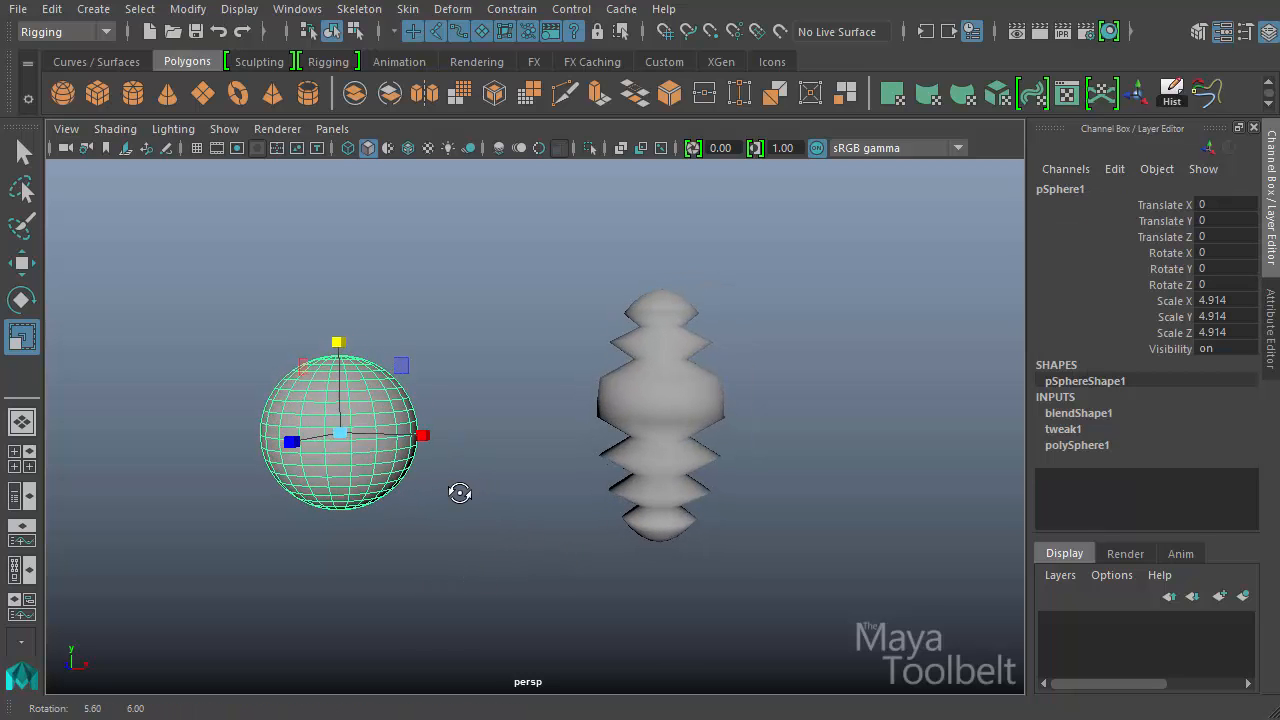
click(1070, 413)
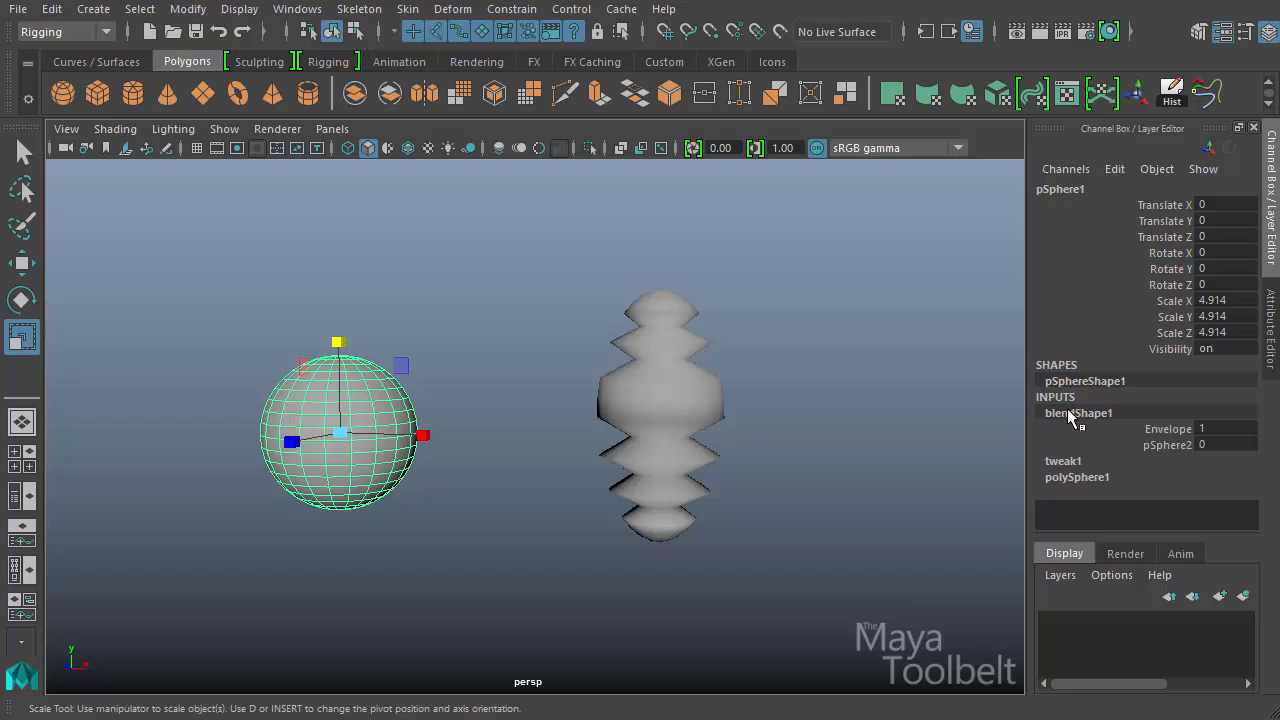
click(1170, 444)
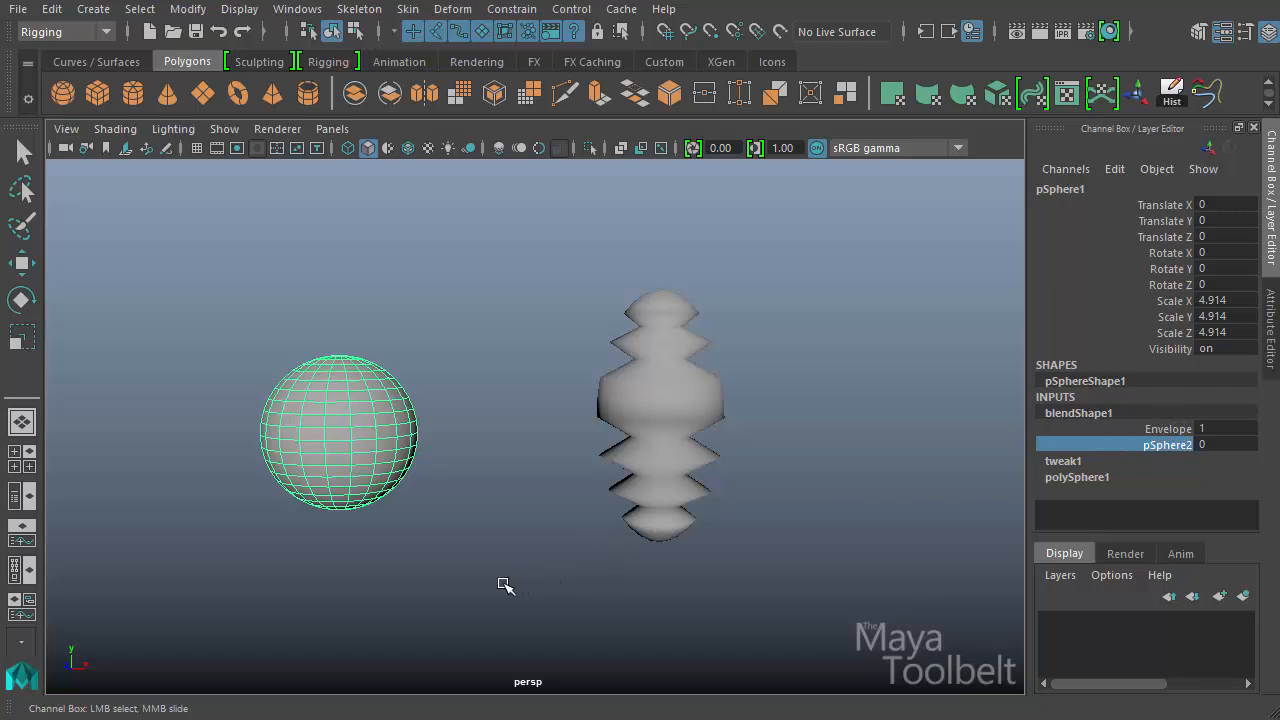
middle_drag(501, 583, 537, 634)
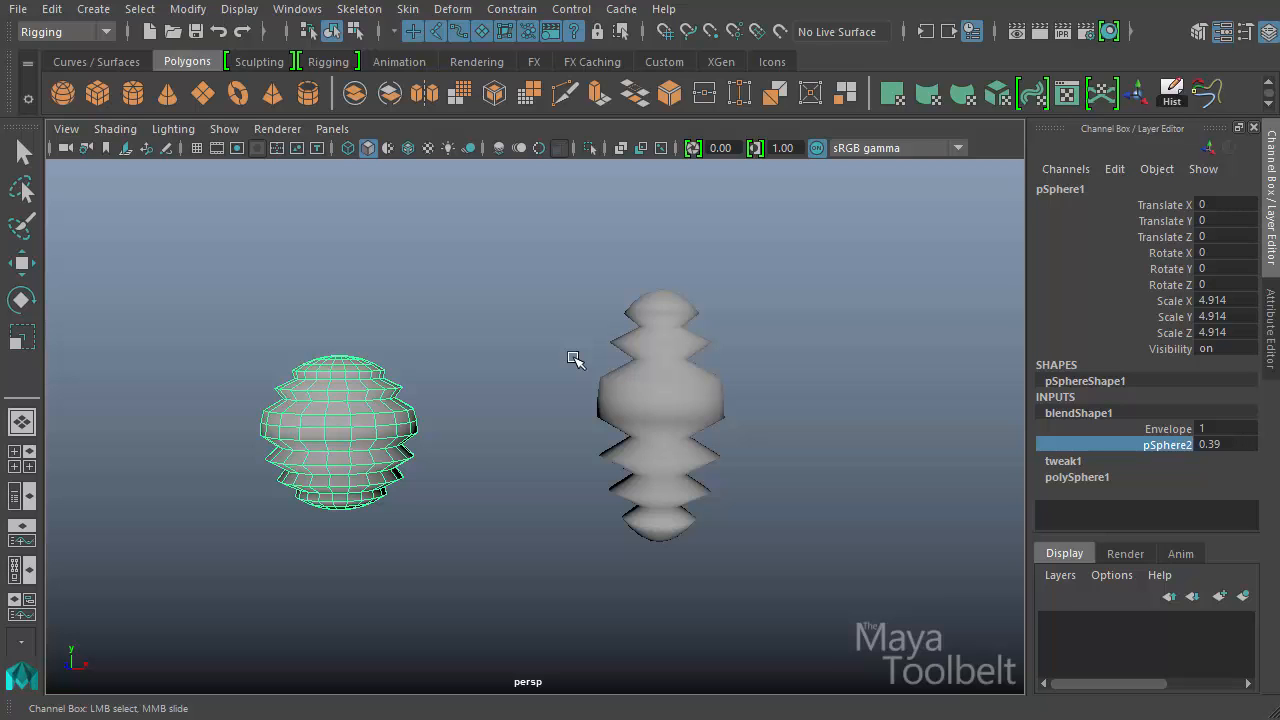
middle_drag(530, 533, 606, 563)
Compare the scale values of the two objects and set the ridged target's Scale Y to 10
click(718, 390)
key(r)
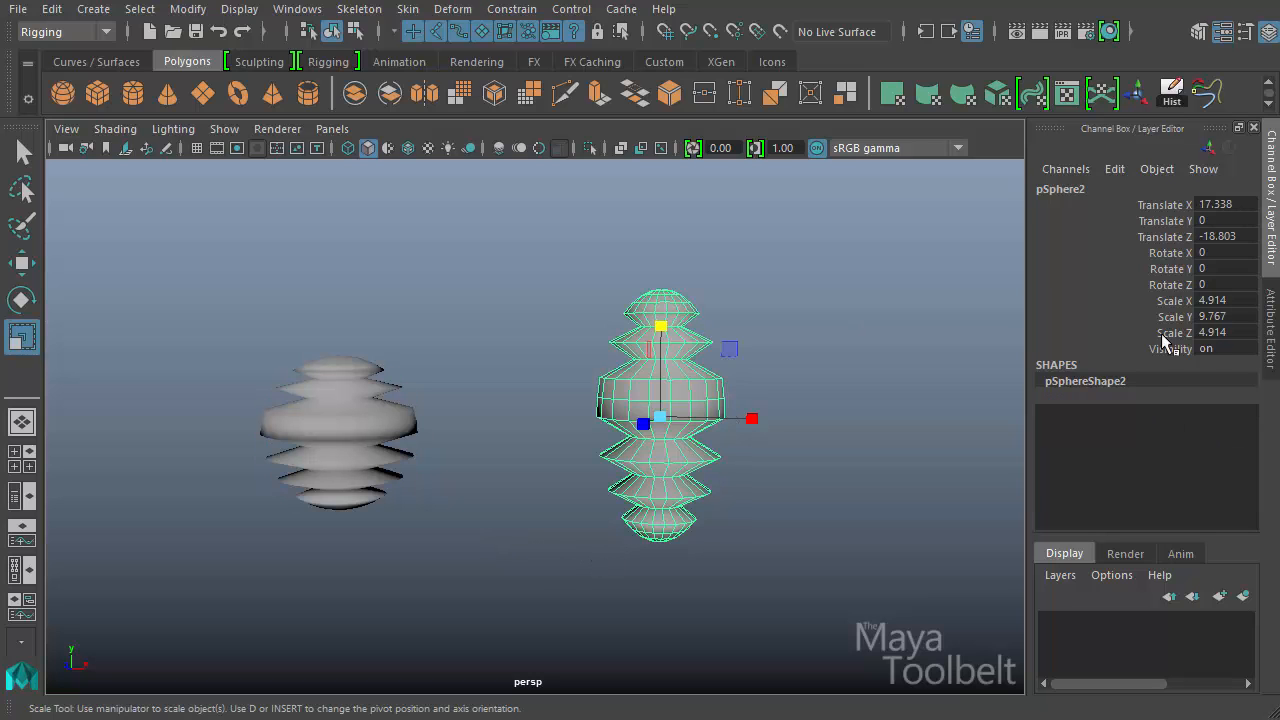
click(362, 440)
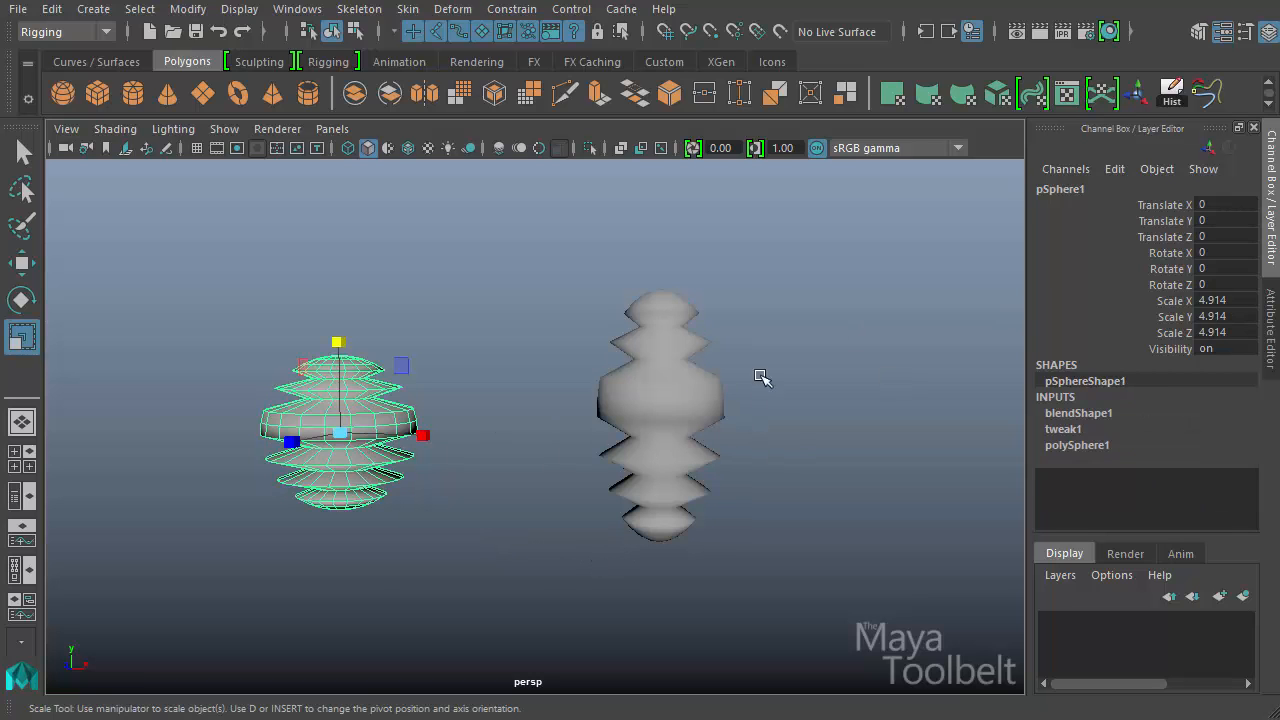
click(676, 390)
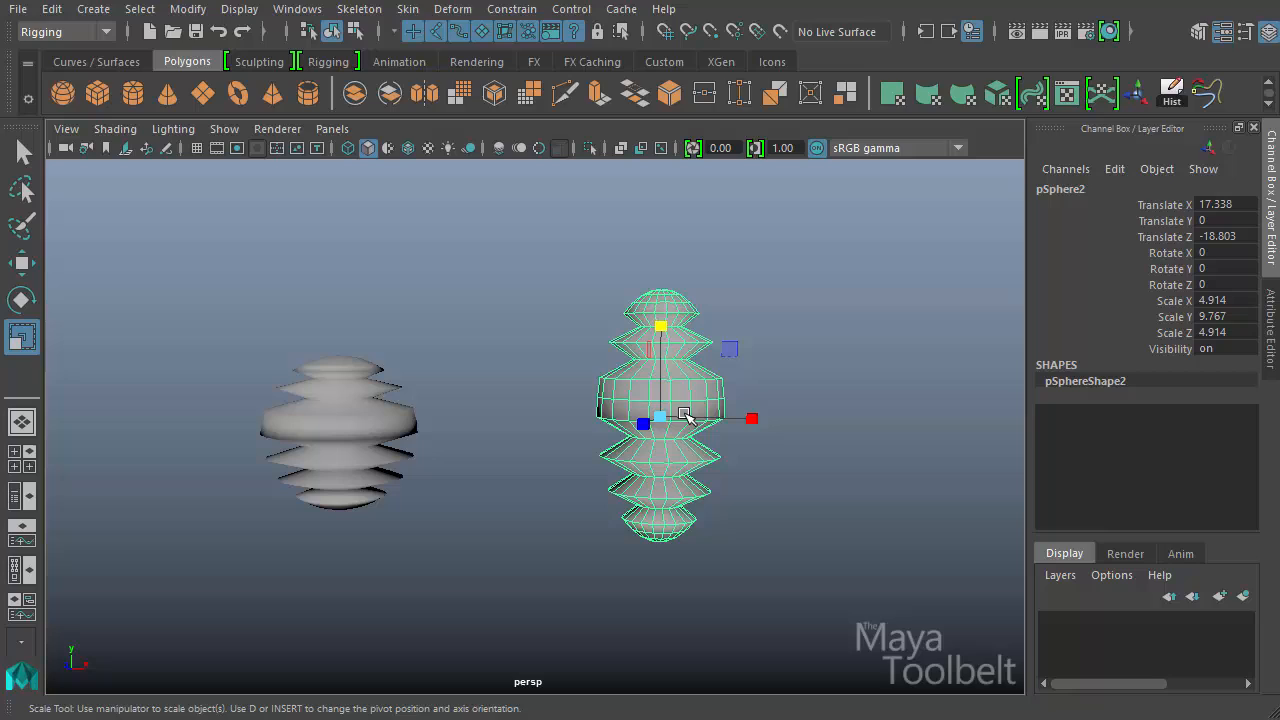
double_click(1218, 318)
text(10)
key(Return)
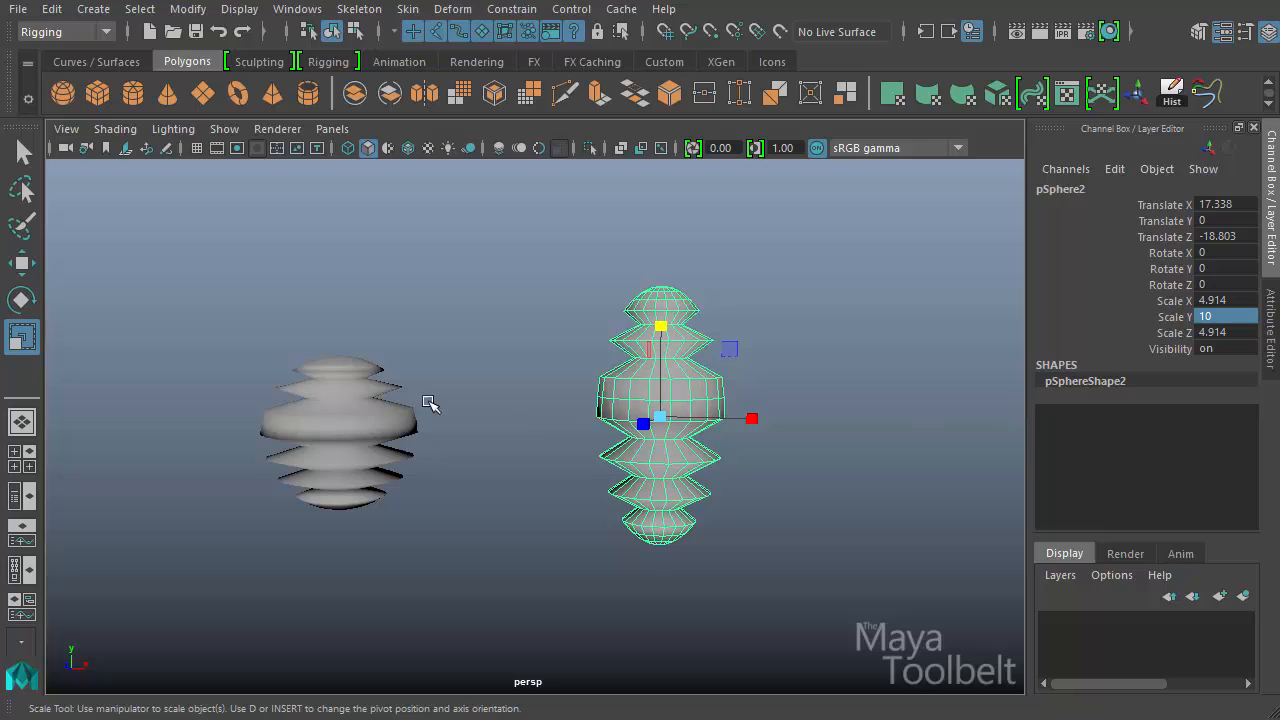
Try a Scale Y of 10 on the base object, and undo it
click(330, 412)
double_click(1228, 317)
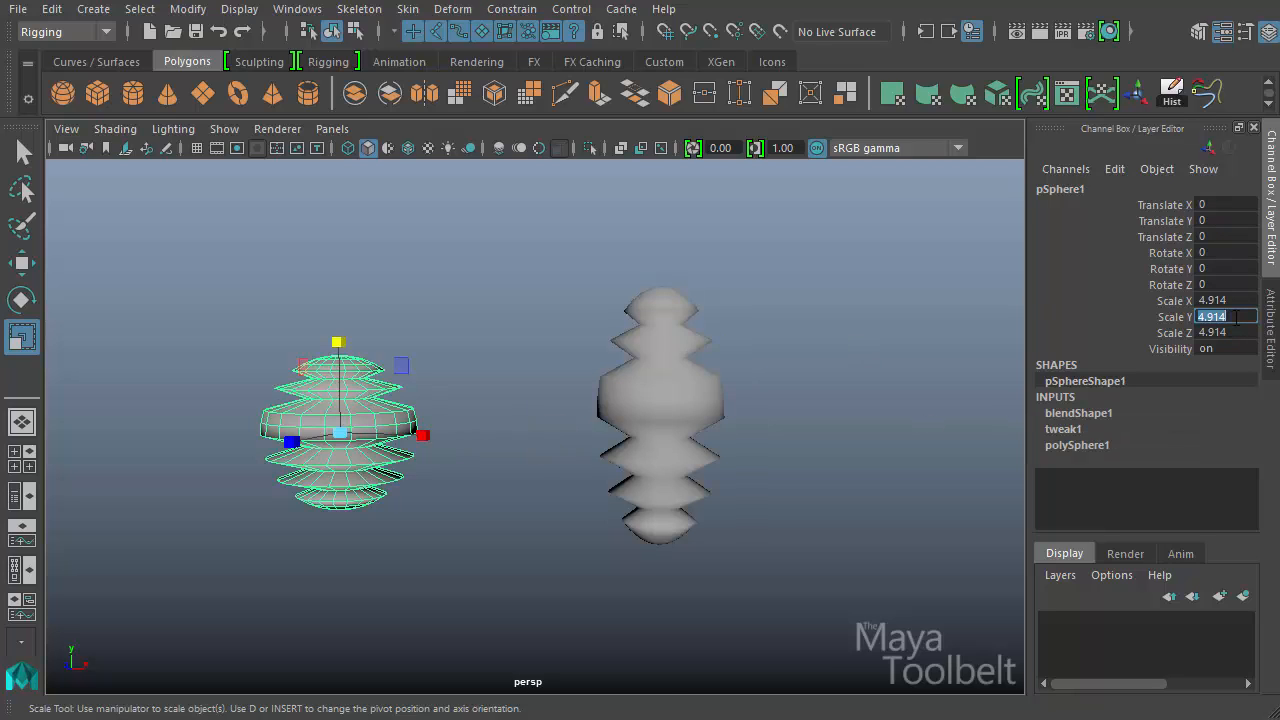
text(10)
key(Return)
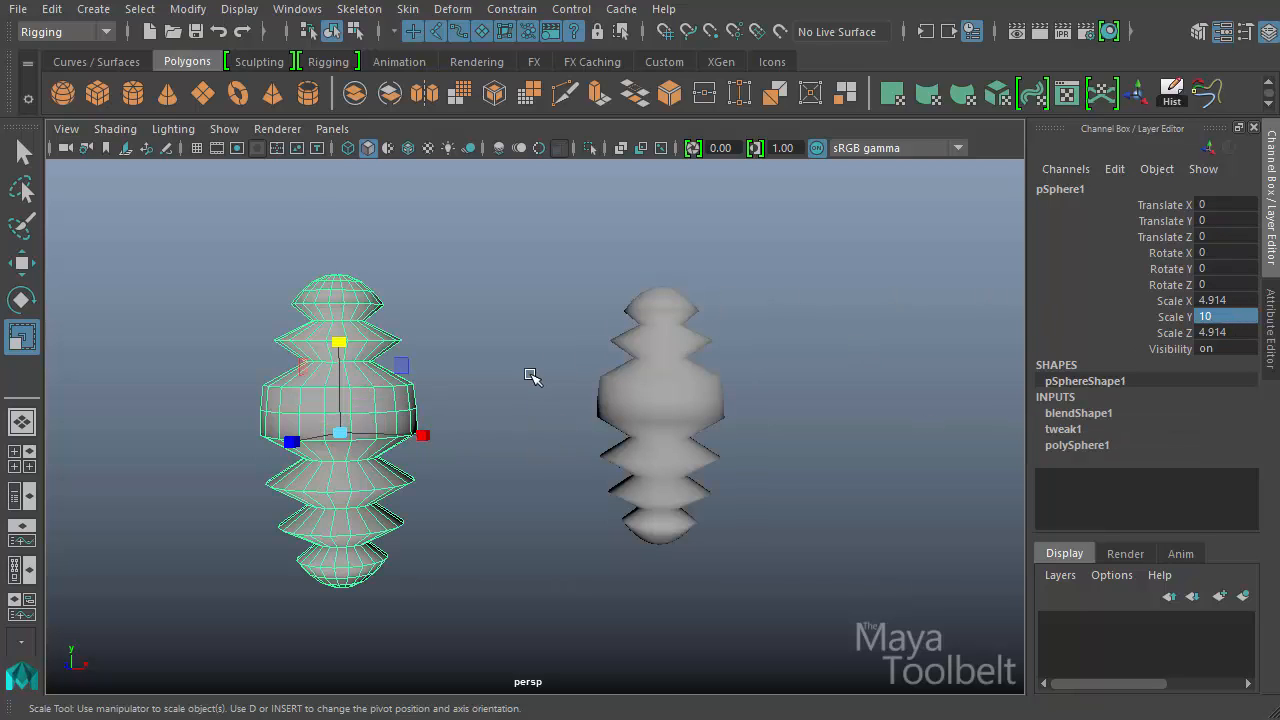
key(ctrl+z)
Set the ridged target's Scale Y to 4.914 to match the base object, and deselect it
click(750, 425)
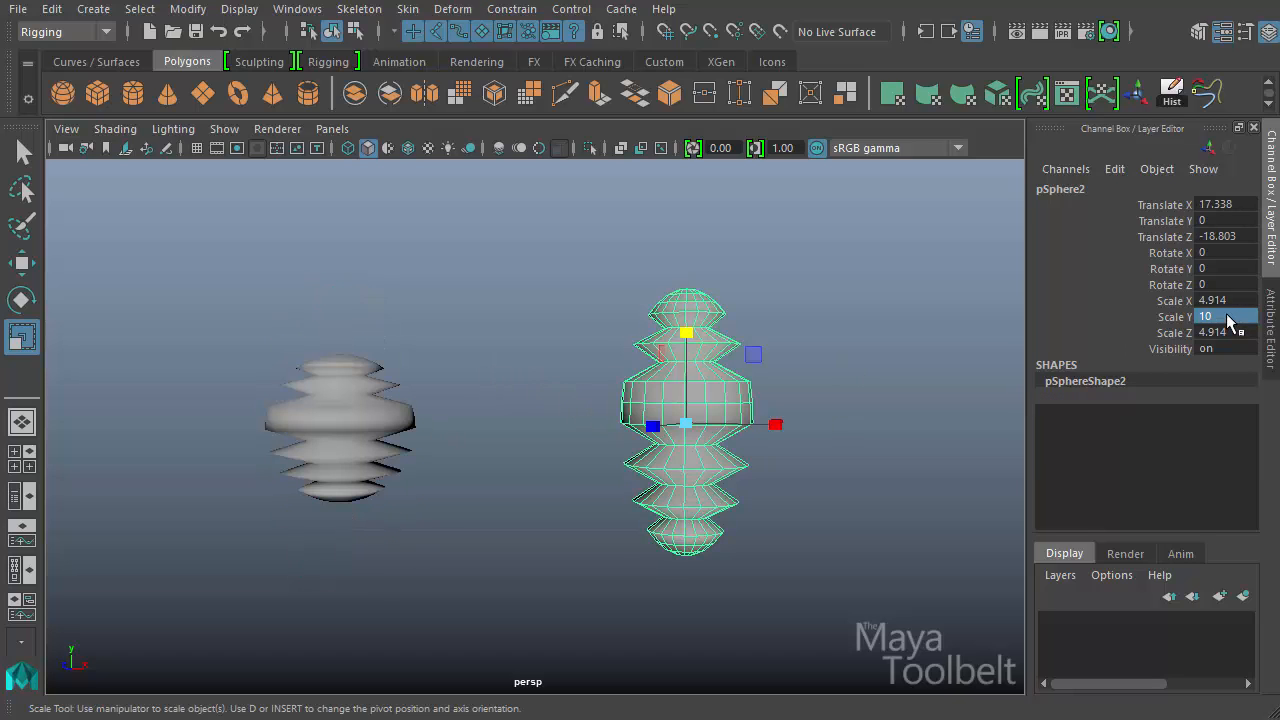
double_click(1229, 318)
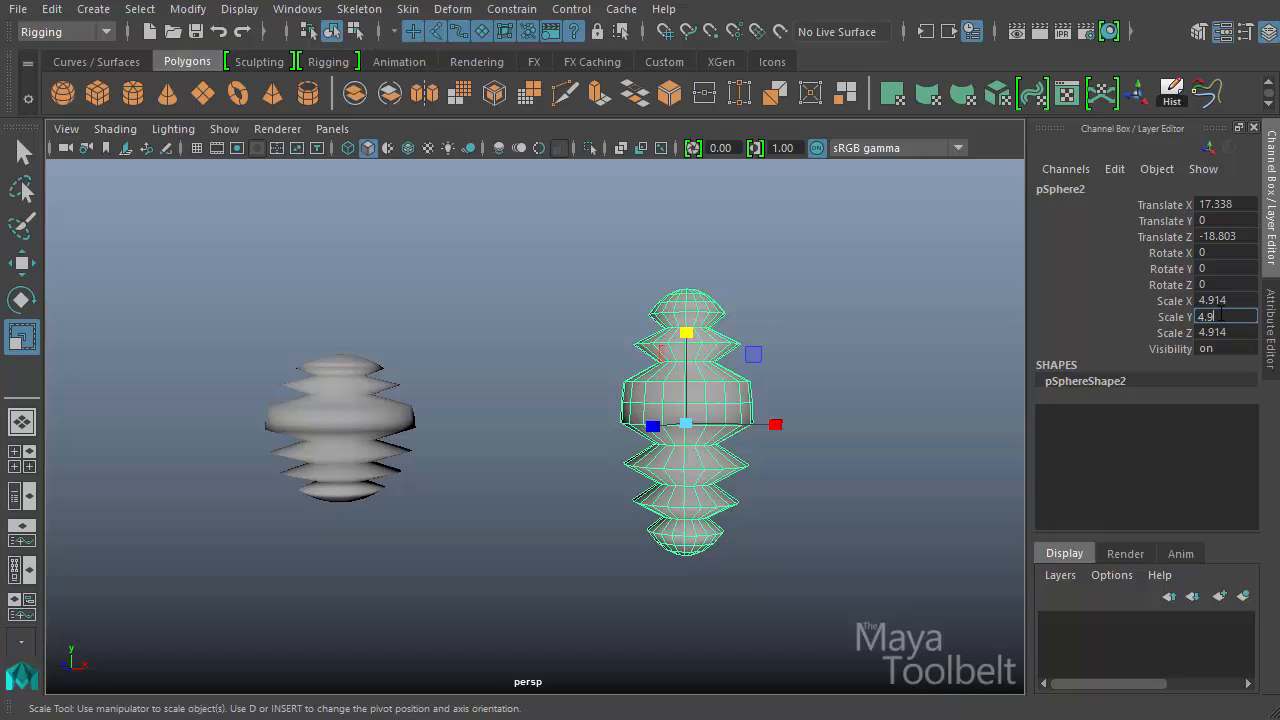
key(Return)
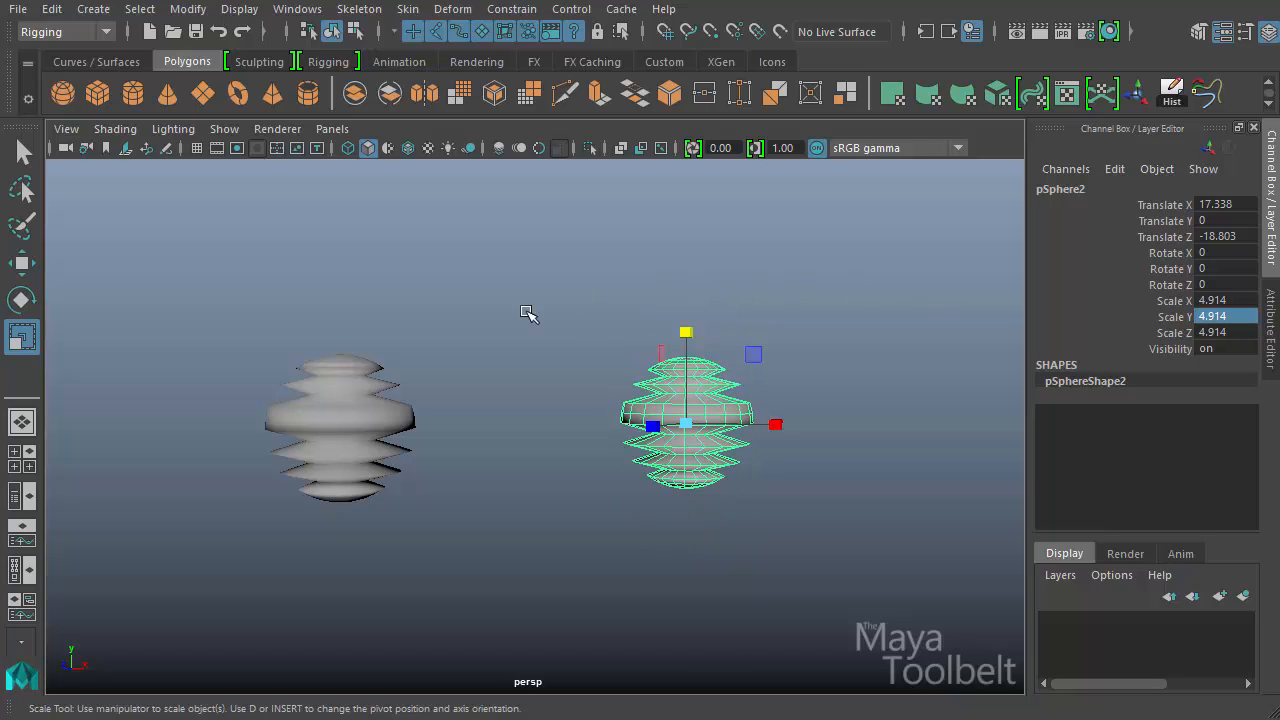
click(626, 340)
alt+drag(626, 340, 628, 380)
Select the base object and lower its blendShape1 target weight pSphere2 to 0
click(371, 423)
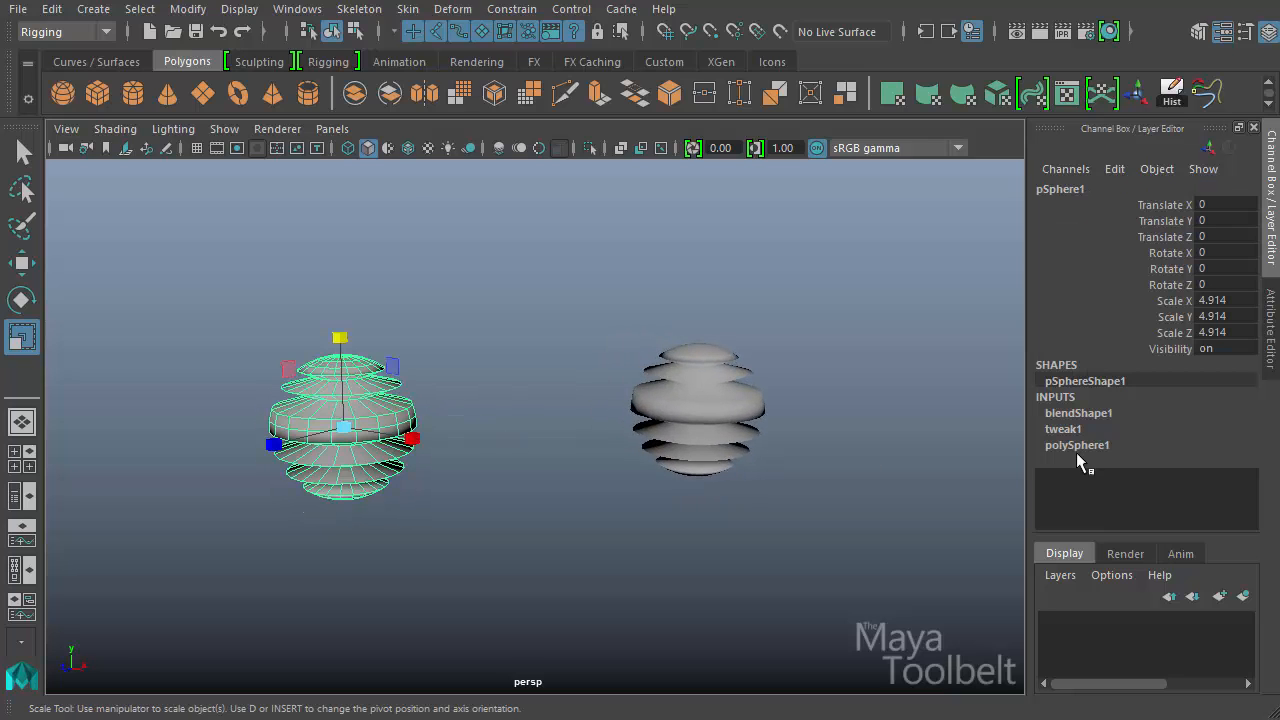
click(1158, 443)
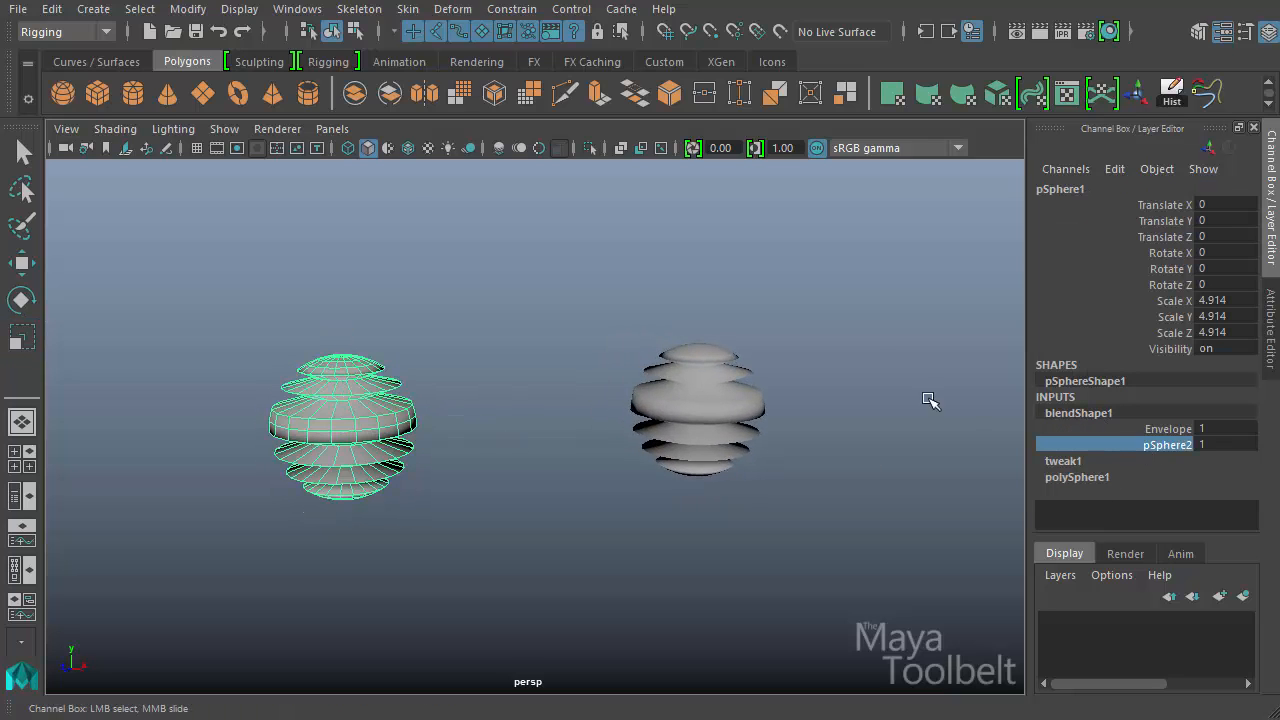
middle_drag(923, 397, 783, 378)
middle_drag(575, 510, 558, 533)
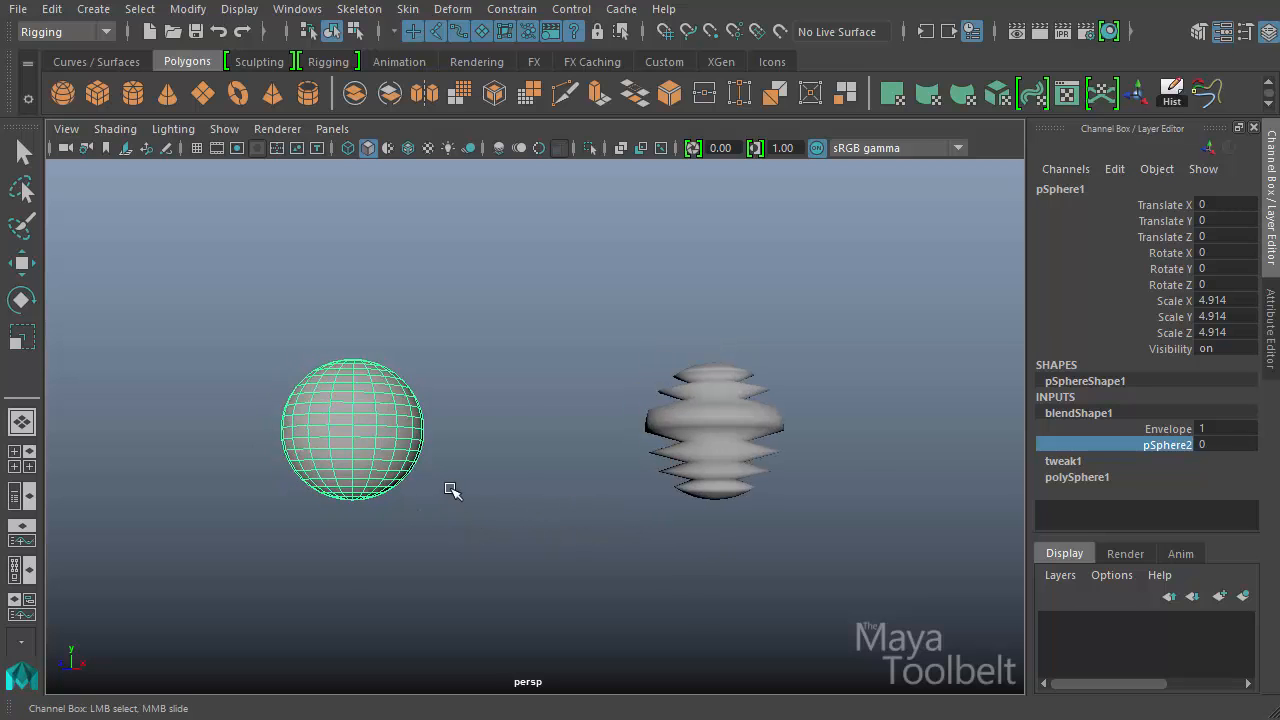
alt+drag(449, 489, 627, 537)
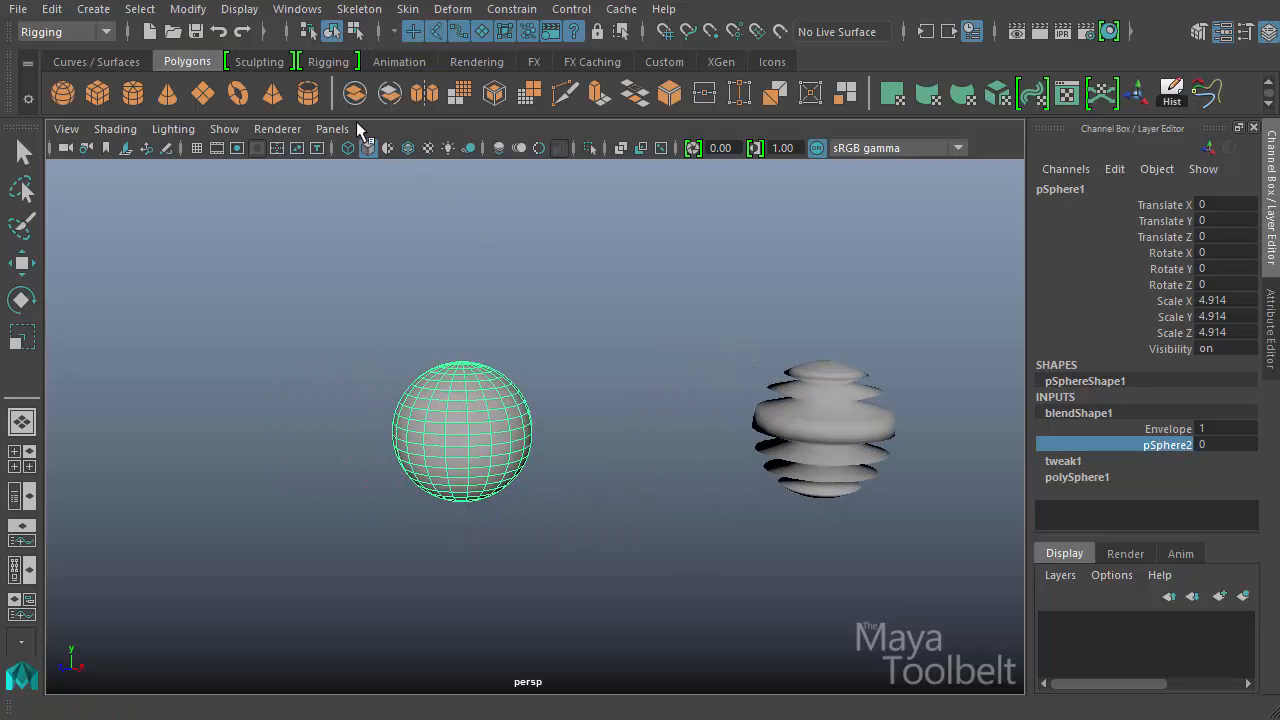
Open the Blend Shape editor, resize its window to examine the blendShape1 controls, and close it
click(316, 8)
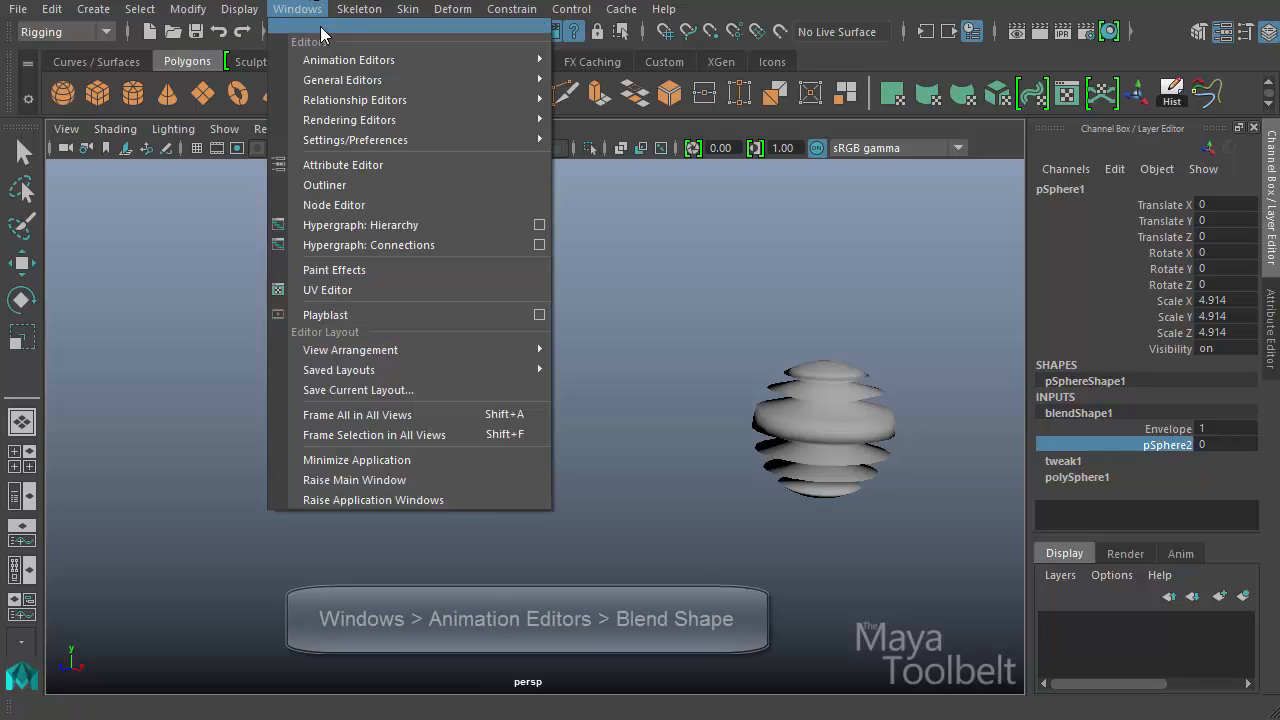
mouse_move(373, 64)
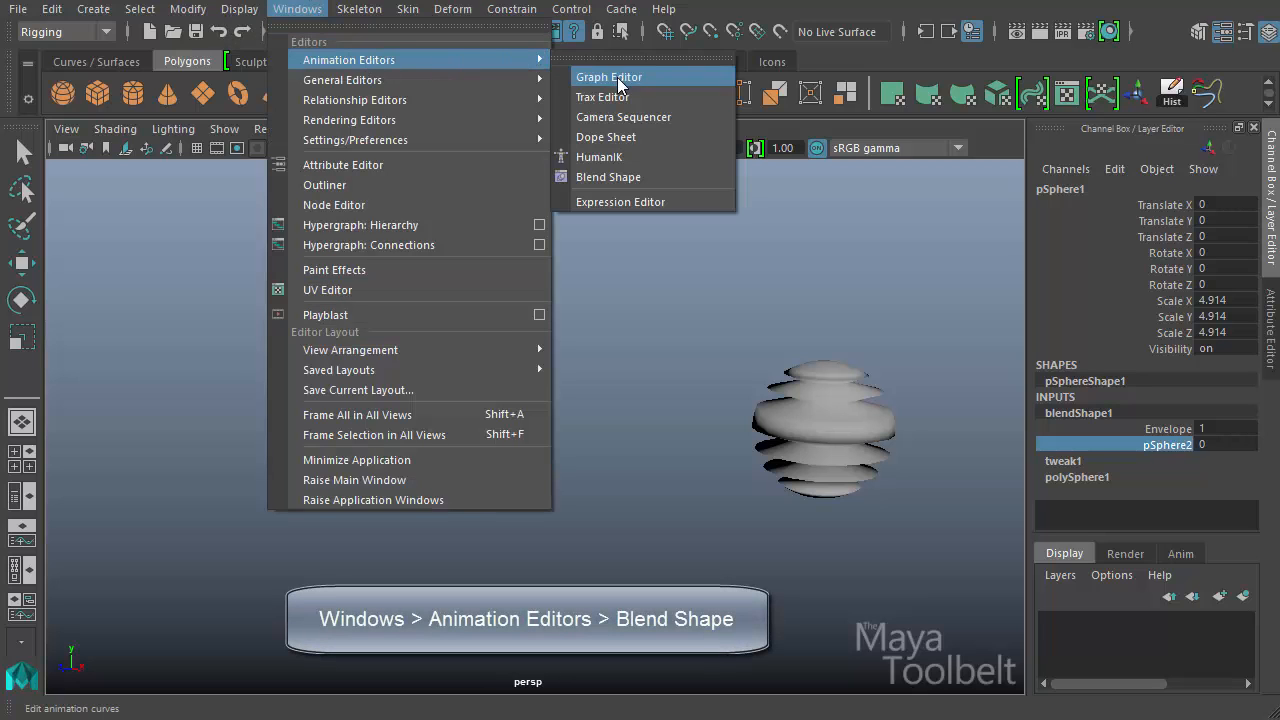
click(625, 177)
drag(659, 482, 679, 571)
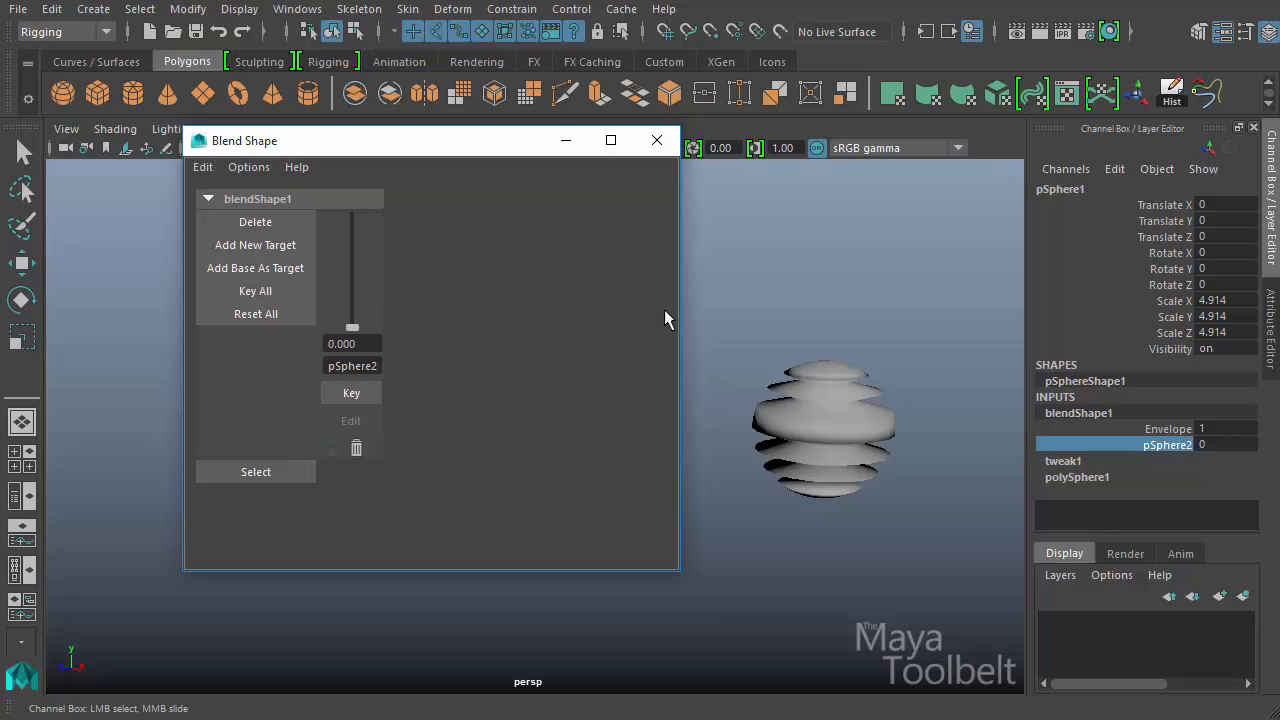
drag(683, 318, 576, 310)
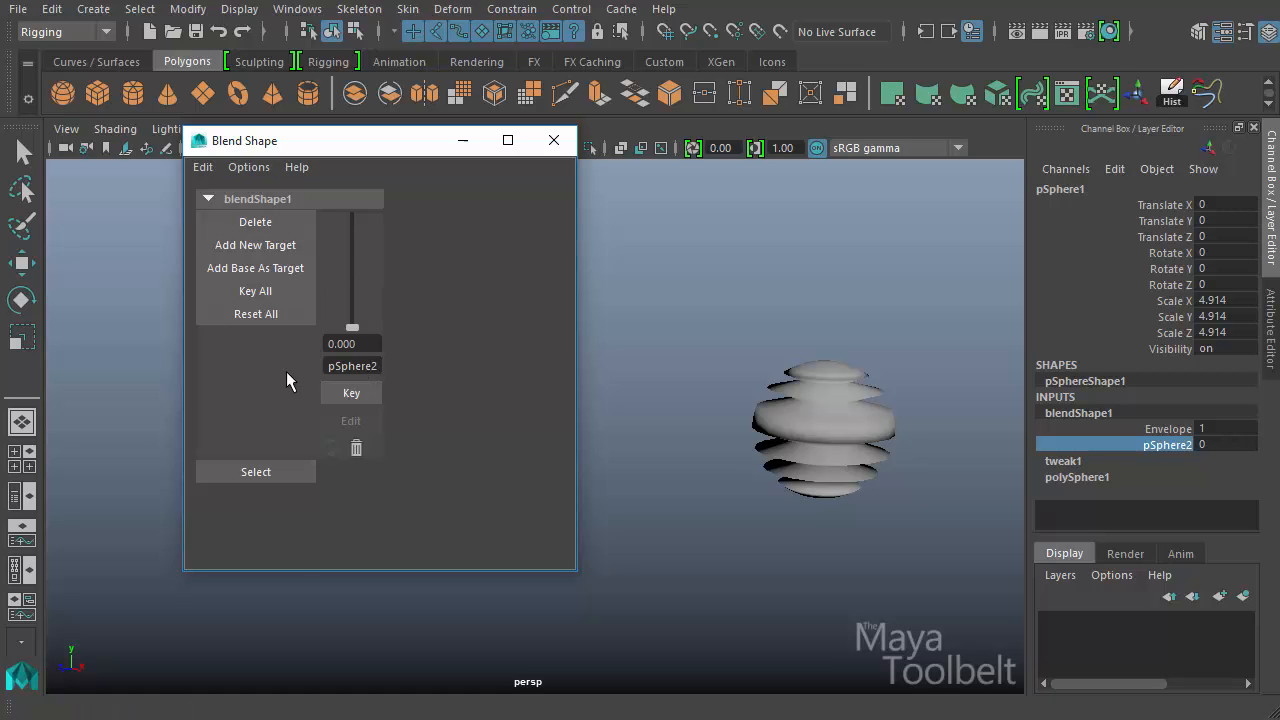
click(554, 140)
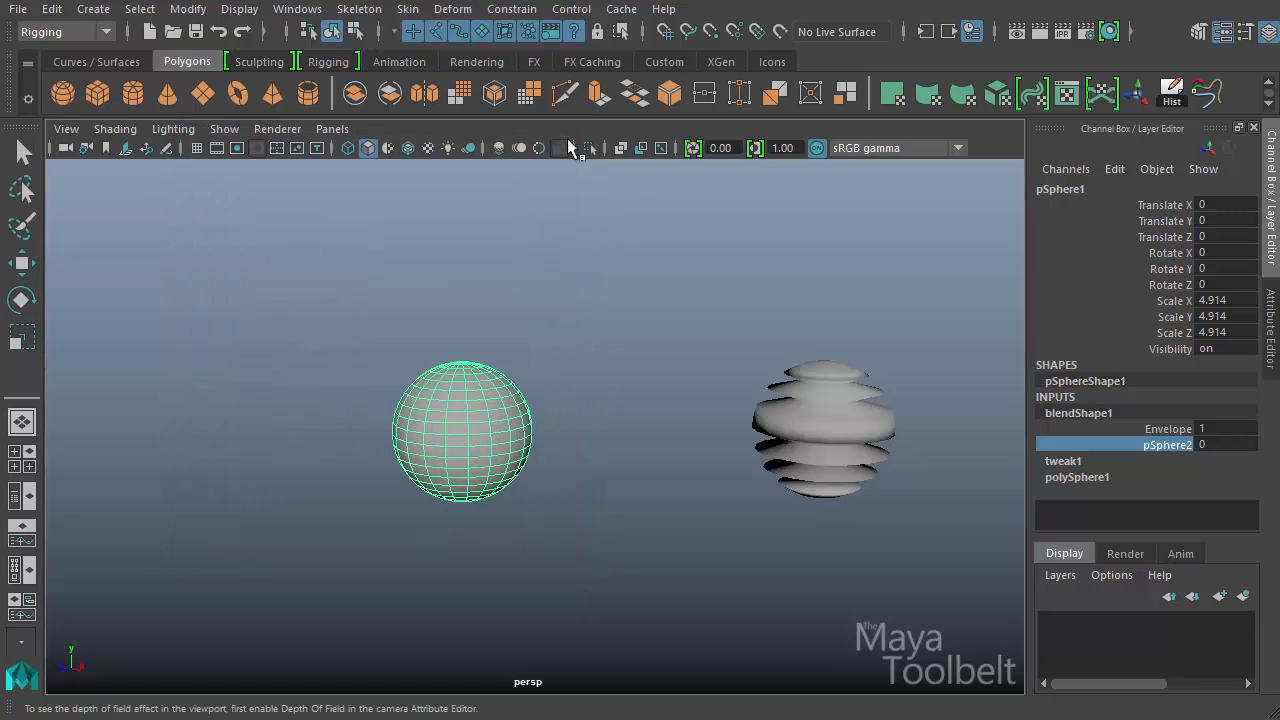
Open the options for adding a blend shape target and move the window clear of the spheres
alt+drag(600, 412, 567, 401)
key(r)
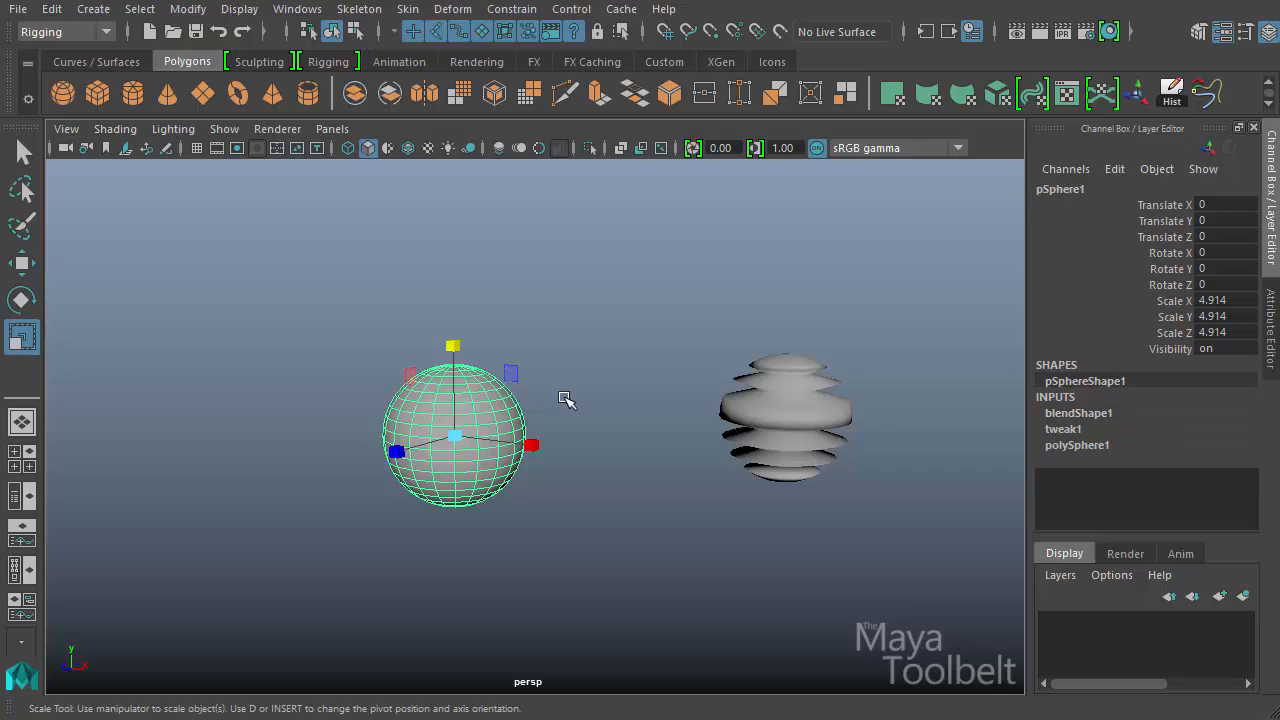
click(455, 9)
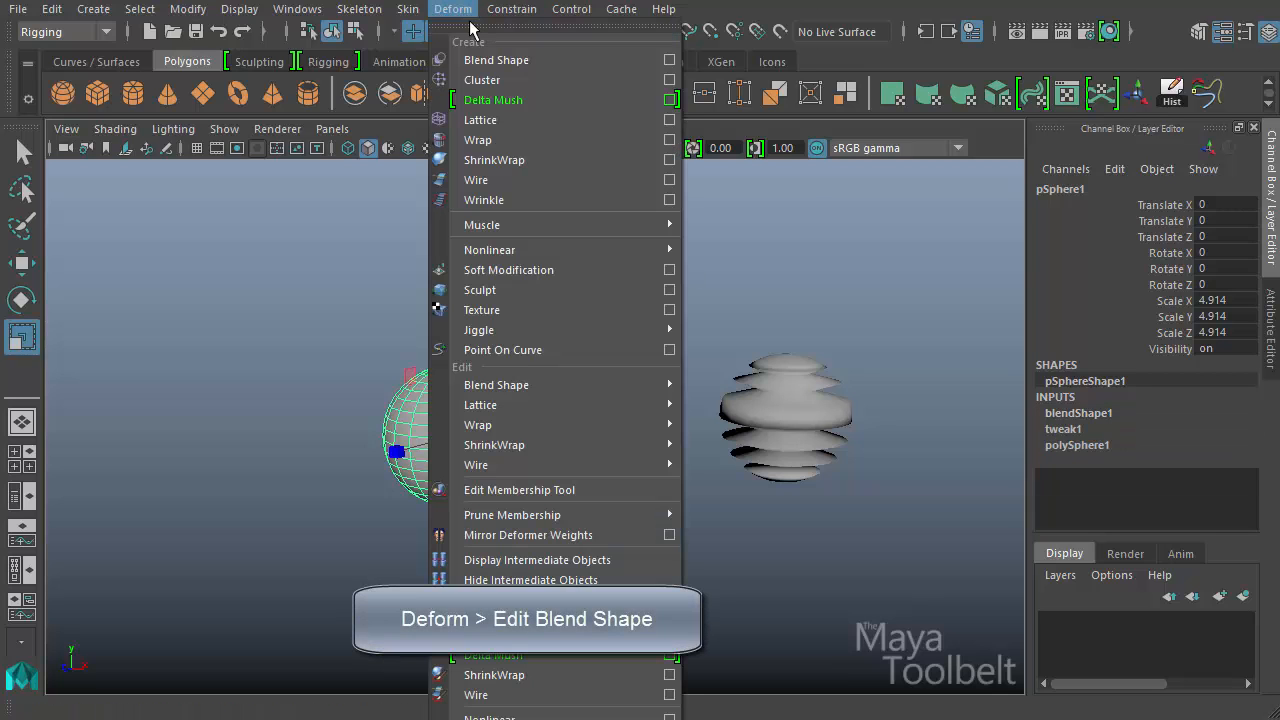
mouse_move(558, 474)
mouse_move(584, 383)
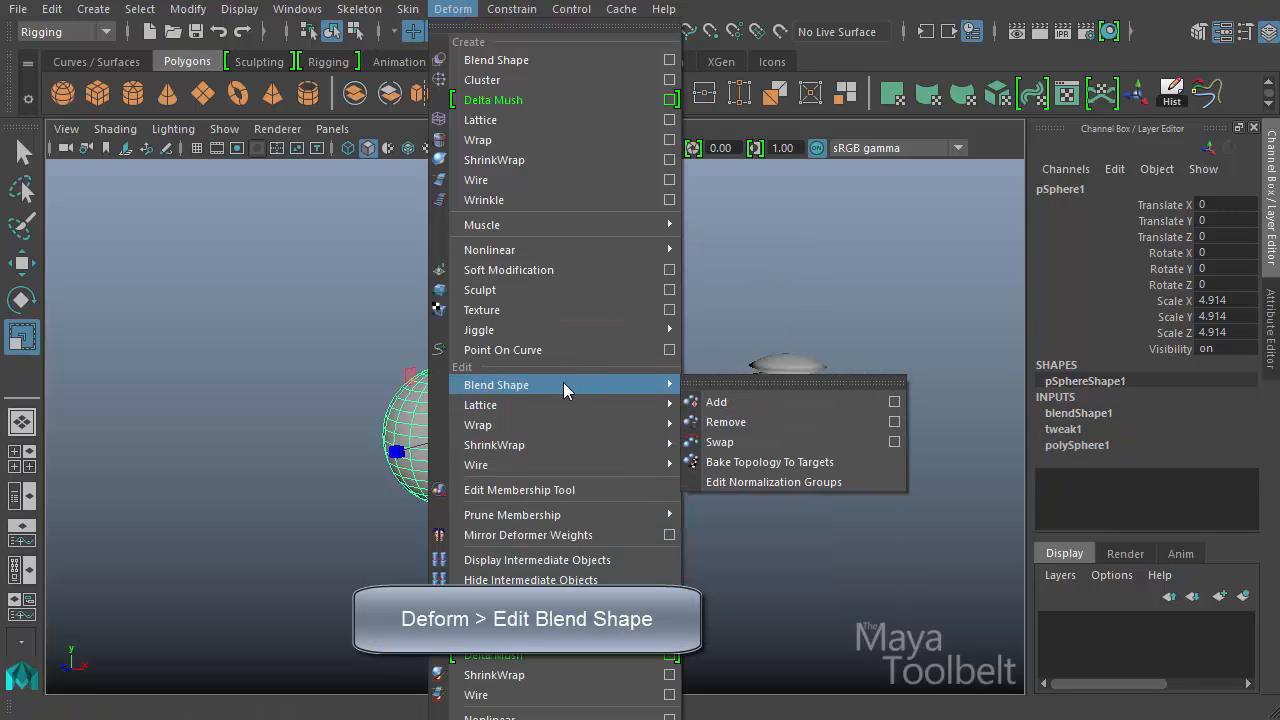
click(894, 401)
click(777, 162)
click(777, 163)
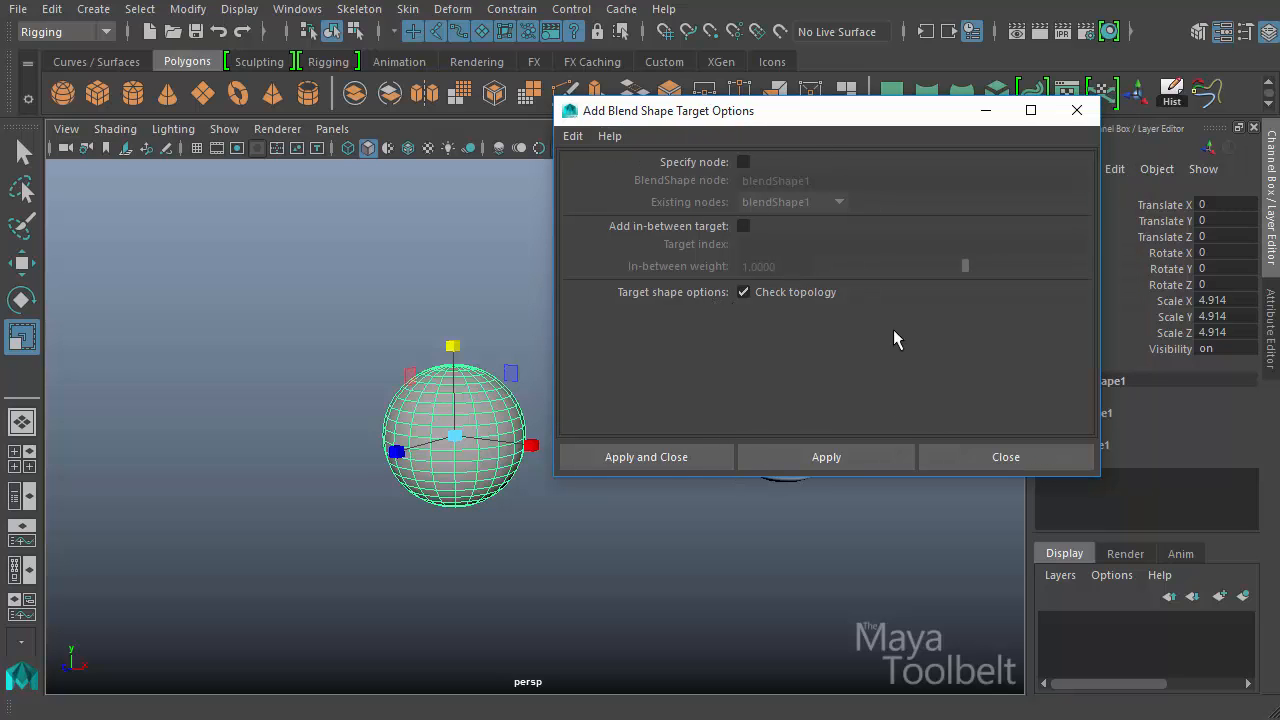
drag(876, 123, 1014, 636)
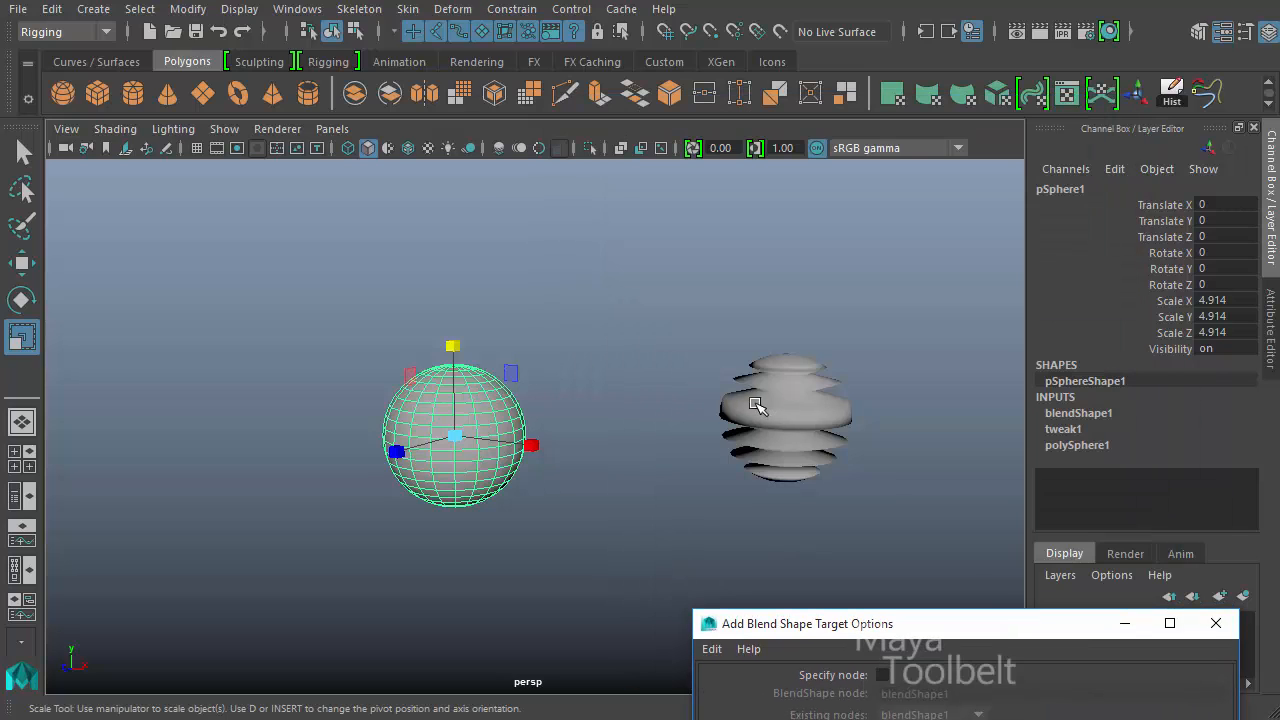
Duplicate the base sphere and move the copy to about Translate X -2.822 and Translate Z -24.043
click(760, 402)
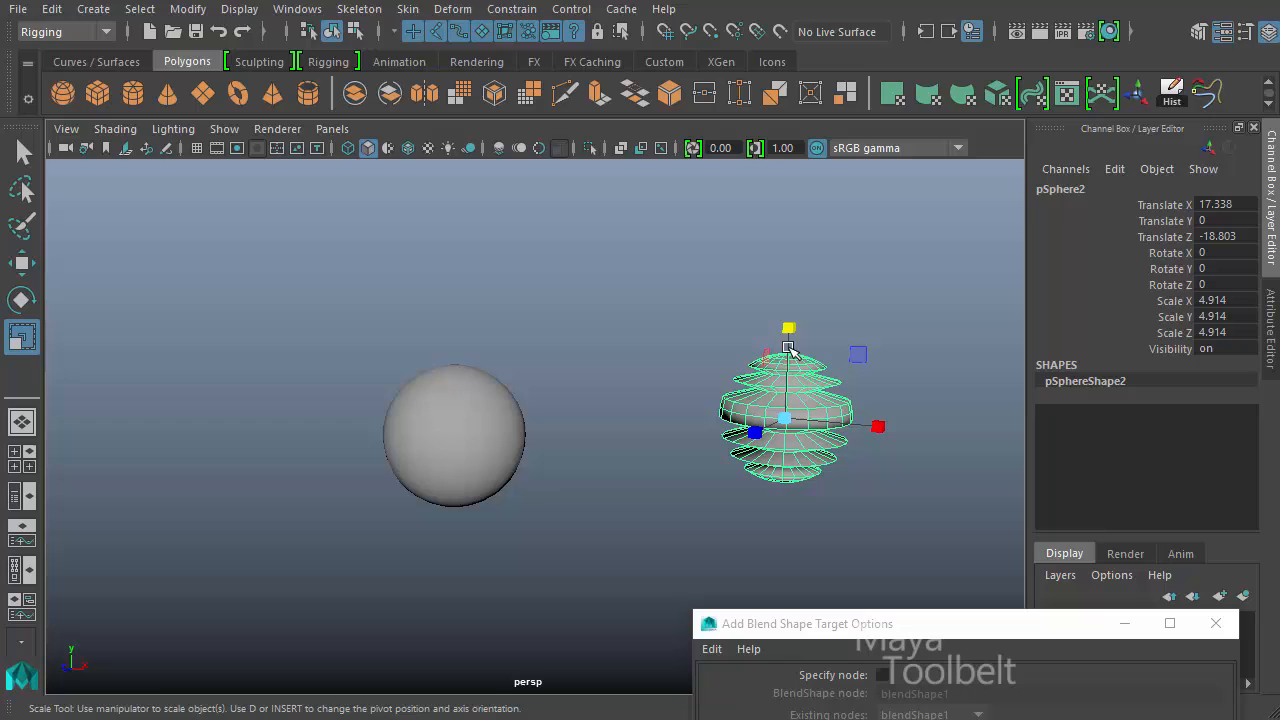
click(481, 430)
click(795, 455)
alt+drag(643, 494, 471, 455)
click(471, 455)
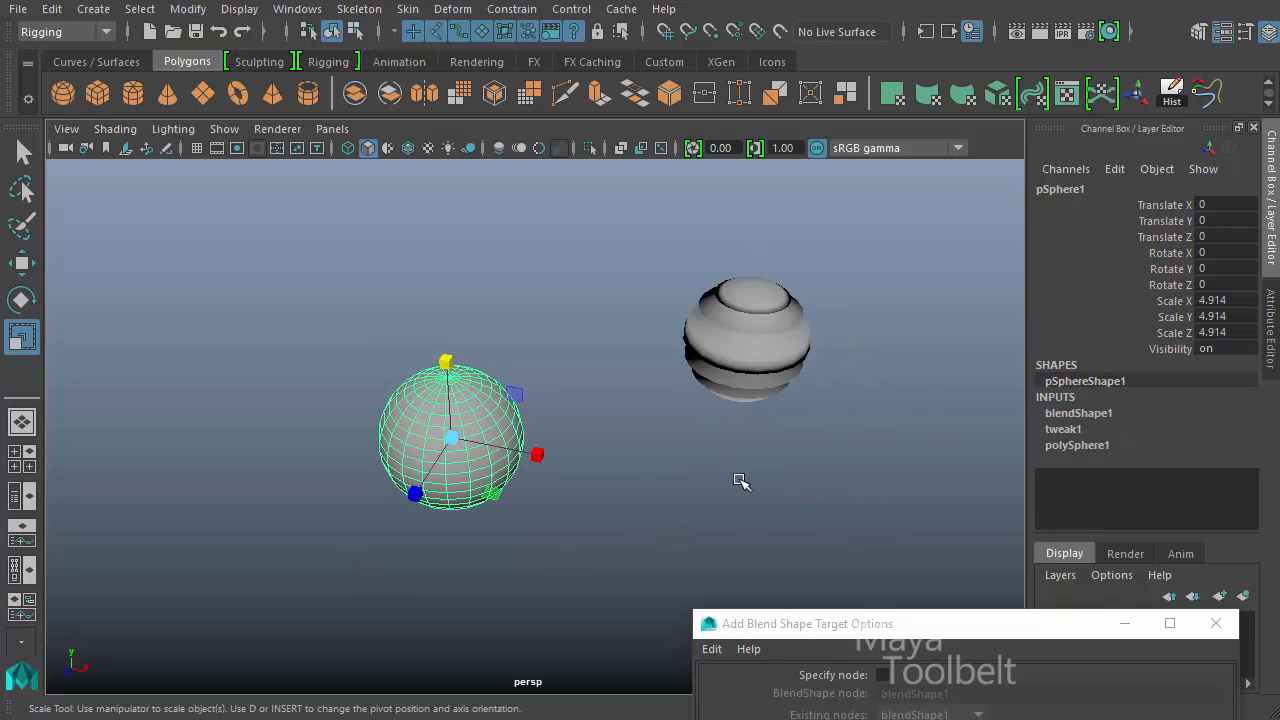
key(w)
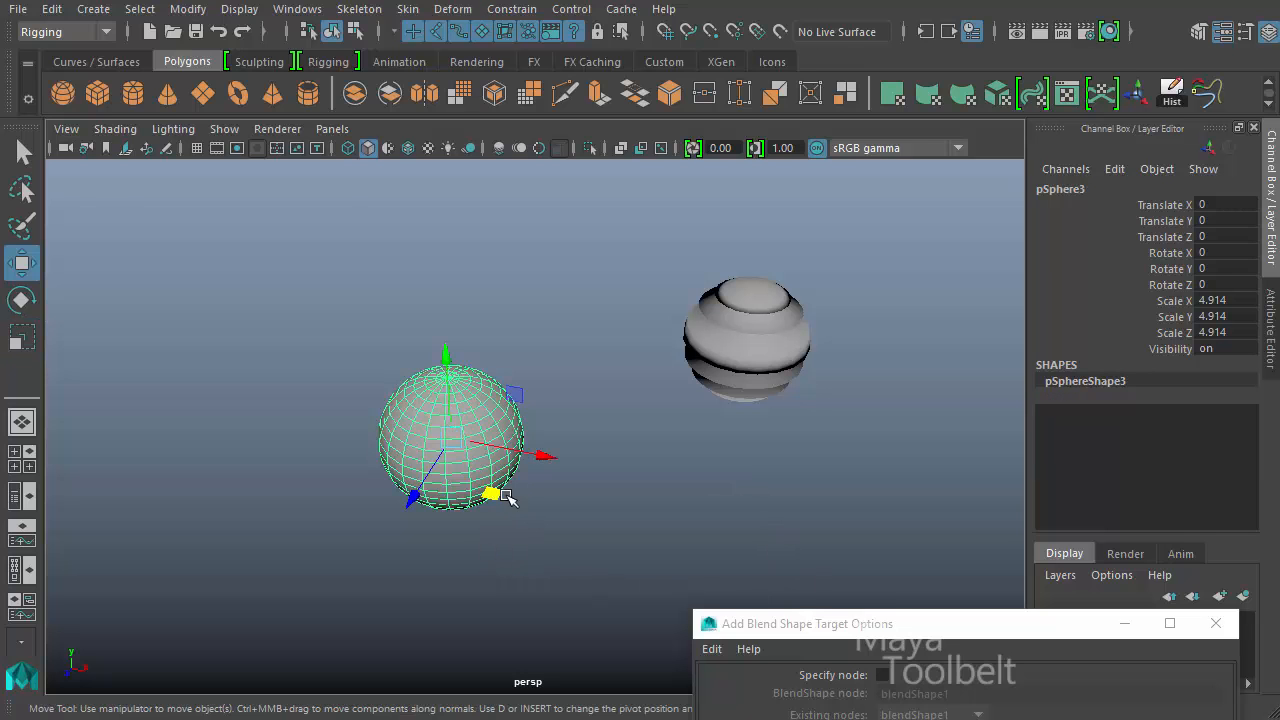
drag(490, 492, 514, 309)
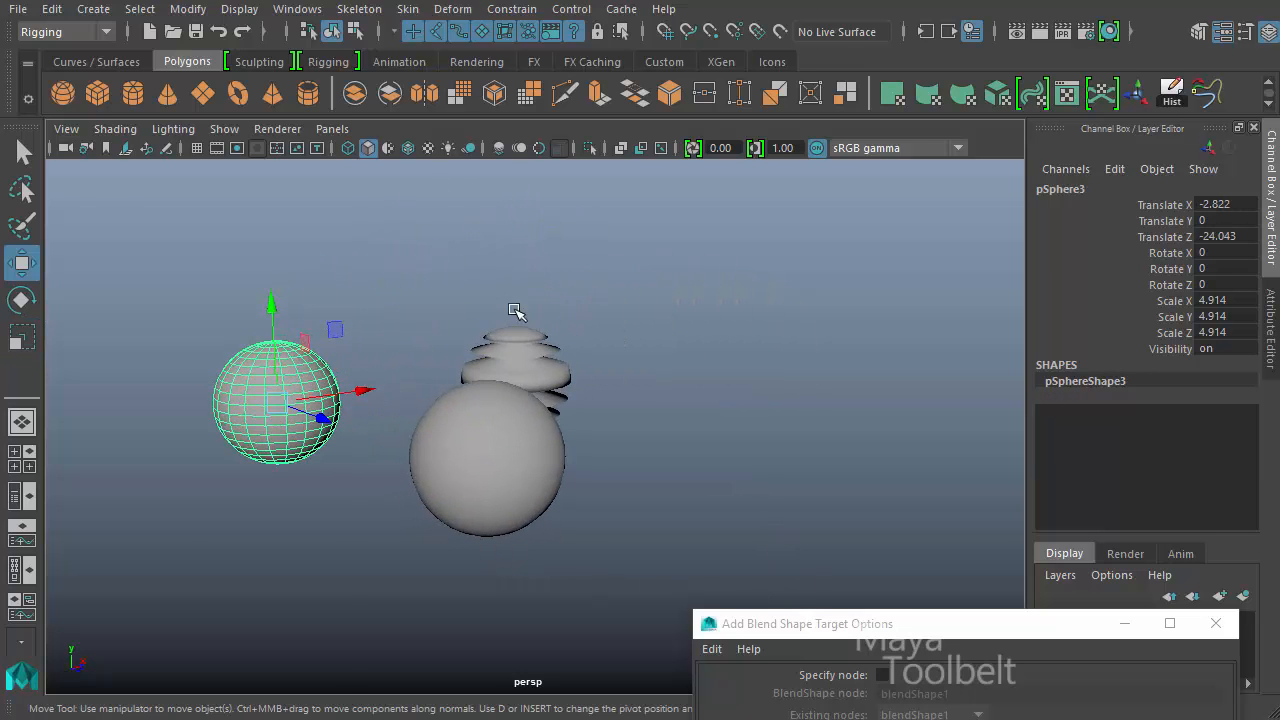
Select the vertices on one half of the new duplicate sphere and scale them up to form a flared, shell-like shape
right_drag(257, 380, 262, 447)
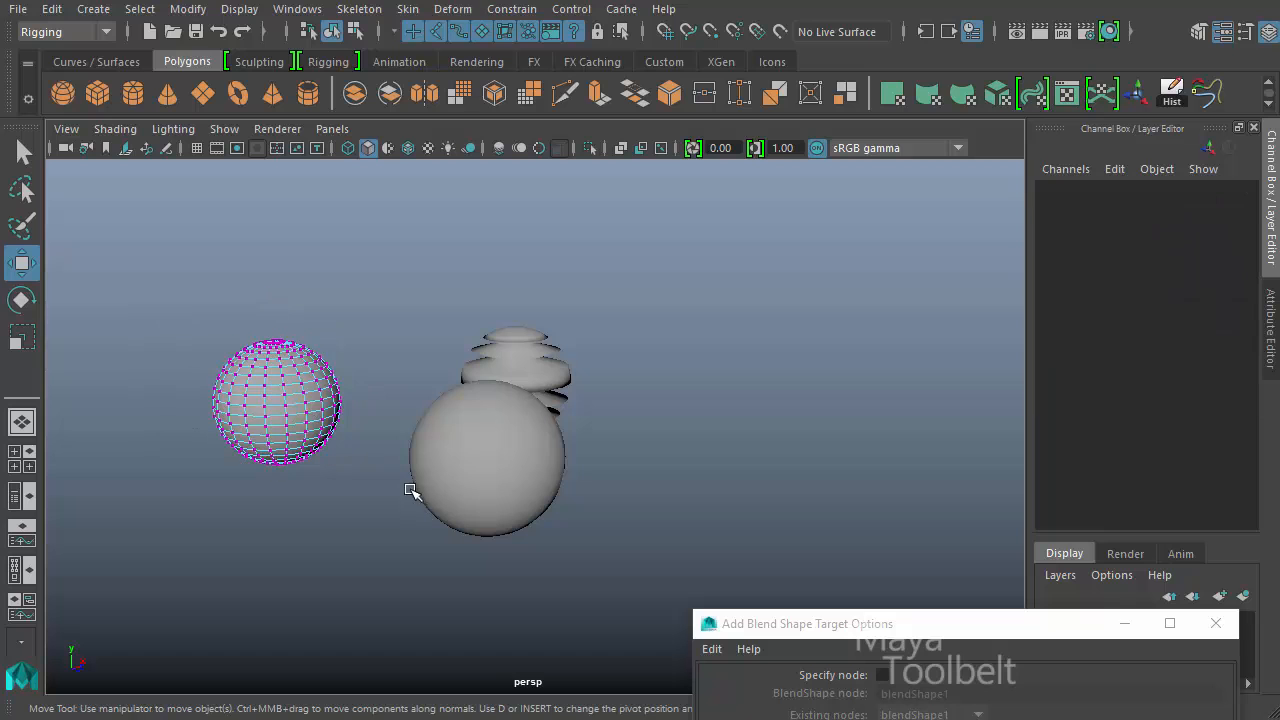
drag(185, 295, 283, 489)
key(r)
drag(249, 320, 249, 284)
drag(332, 396, 334, 429)
key(w)
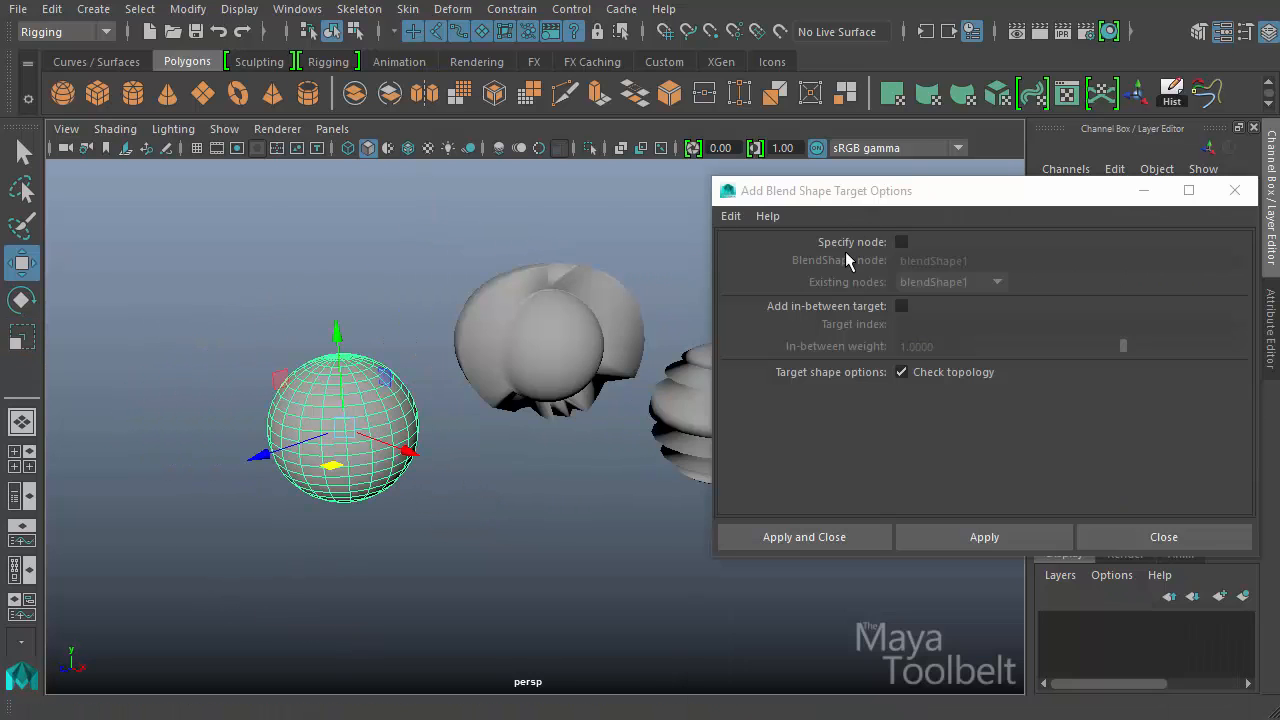
Enable Specify node to examine the existing nodes list and the blendShape1 node name, and turn the option off
click(901, 243)
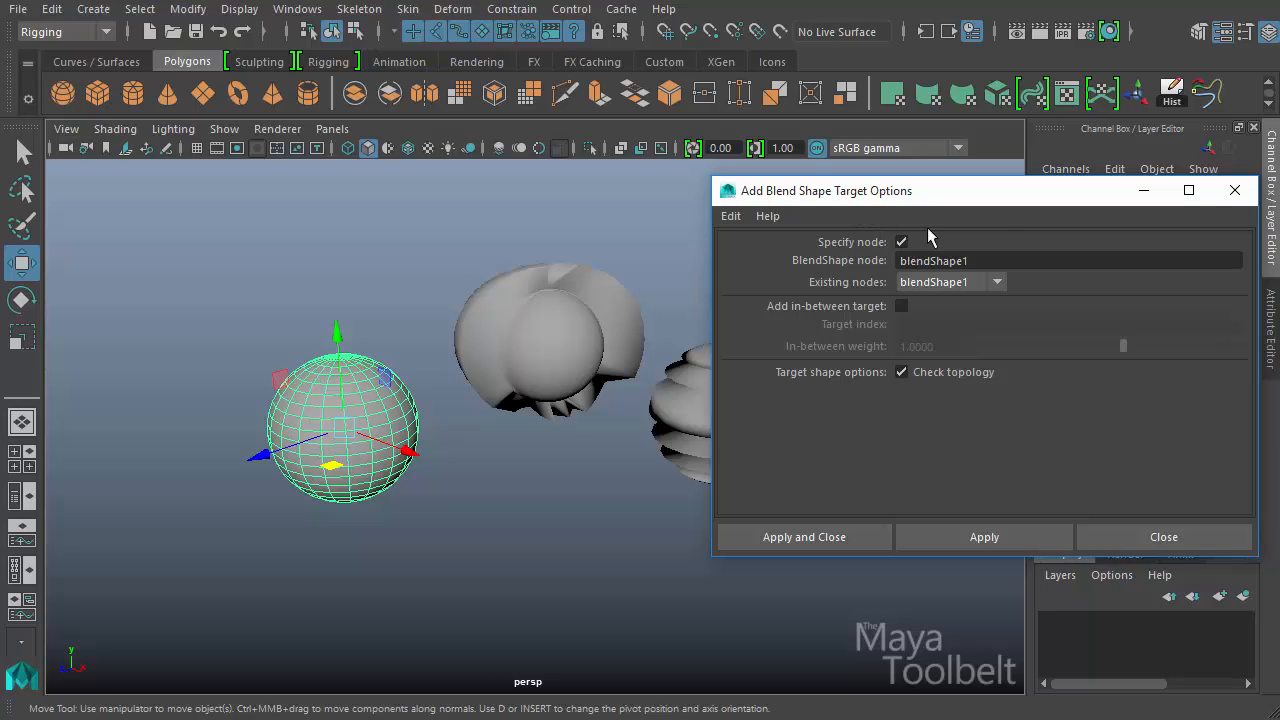
click(999, 284)
click(999, 286)
click(1000, 281)
click(931, 305)
click(990, 287)
click(990, 305)
click(979, 284)
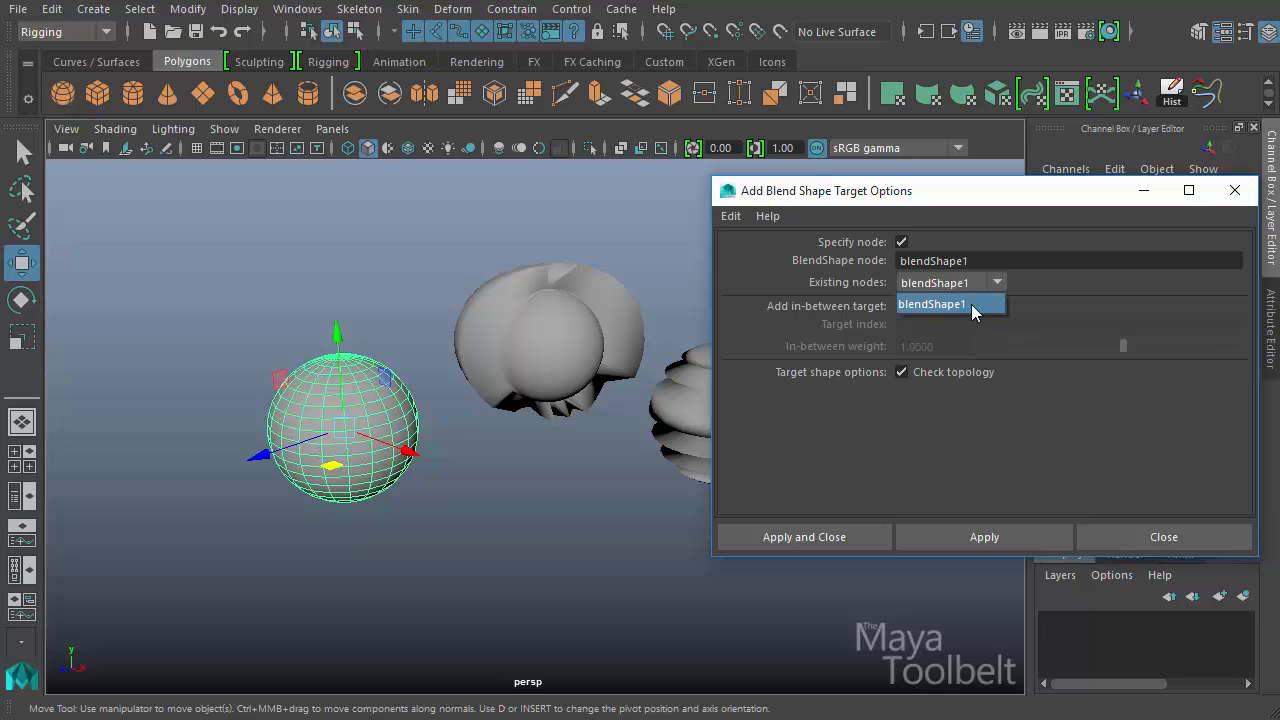
click(972, 310)
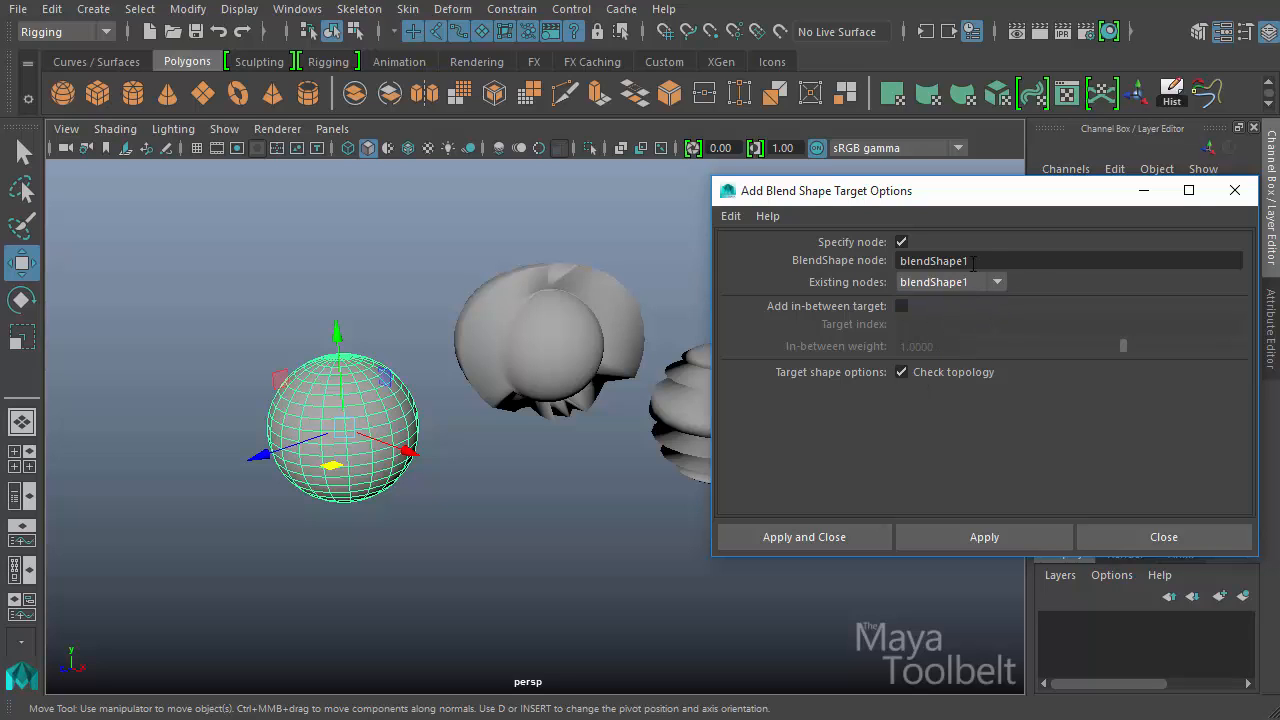
drag(1002, 257, 874, 260)
click(1024, 265)
click(901, 242)
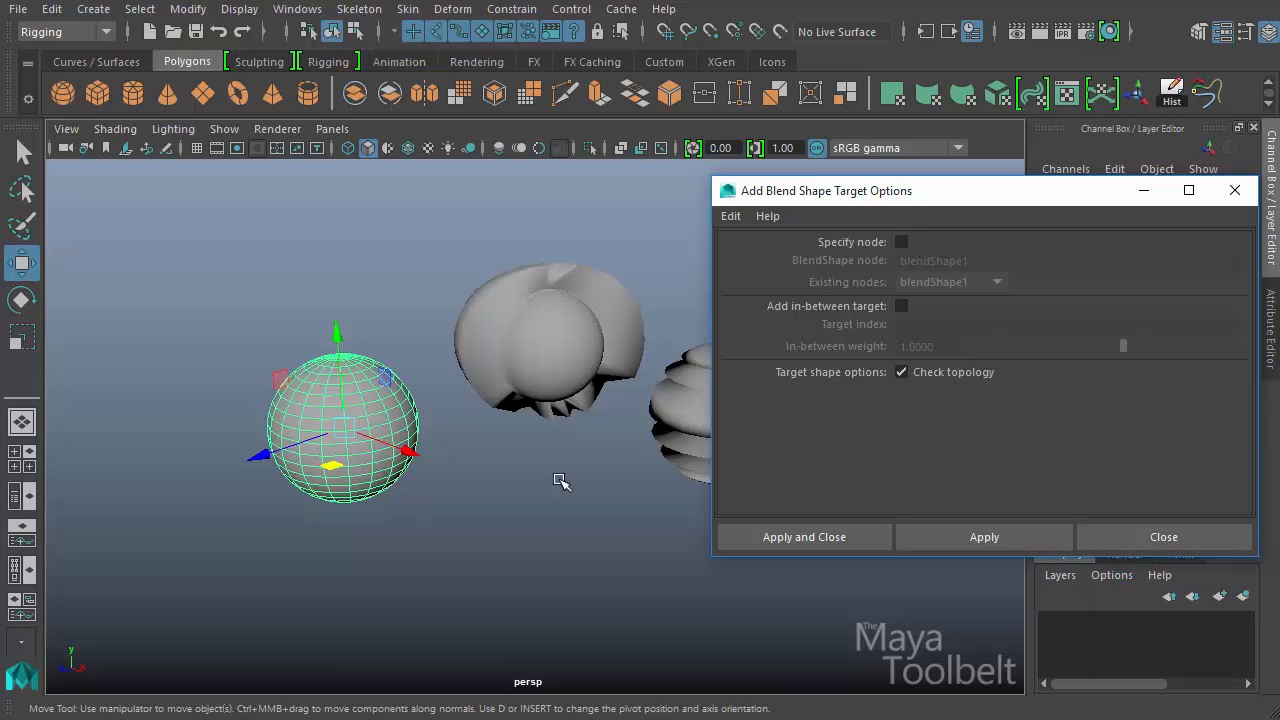
Select the ridged target followed by the base sphere, and create a second blend shape on the base
mouse_move(502, 494)
alt+mouse_down()
mouse_move(559, 500)
mouse_move(514, 457)
mouse_move(563, 486)
mouse_move(538, 473)
mouse_move(512, 485)
alt+mouse_up()
click(530, 453)
click(566, 331)
shift+click(357, 471)
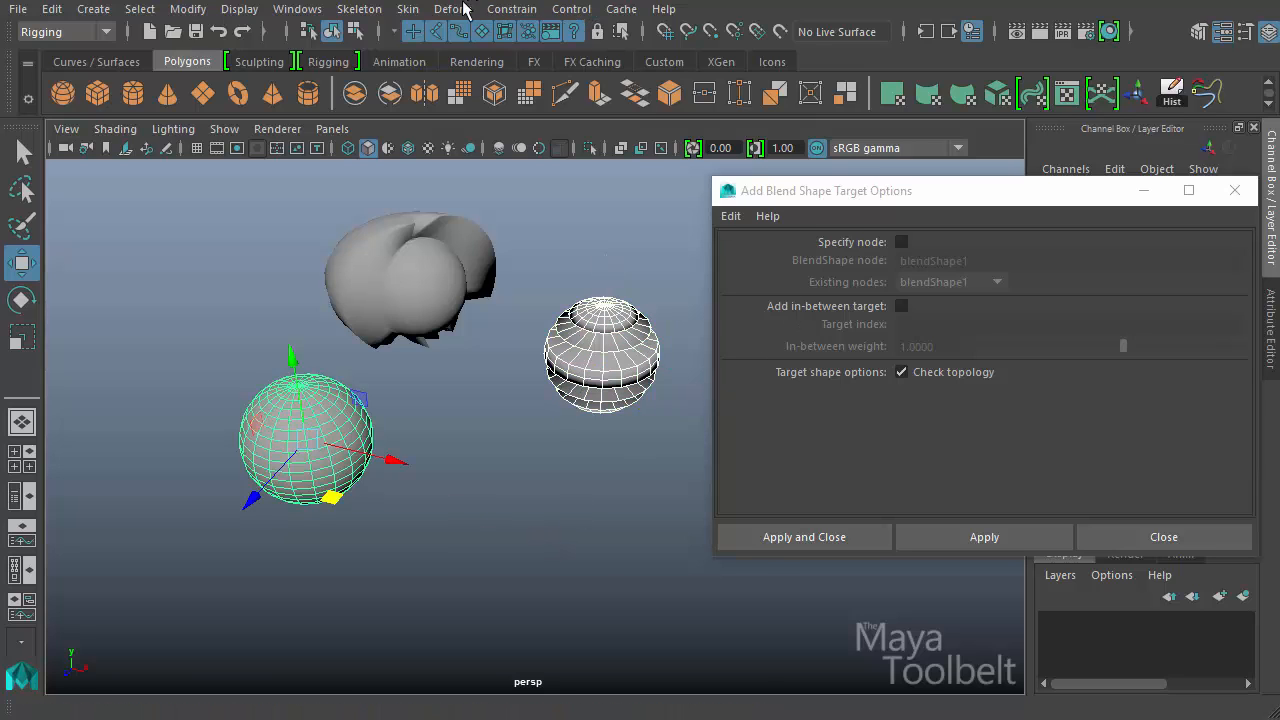
click(456, 9)
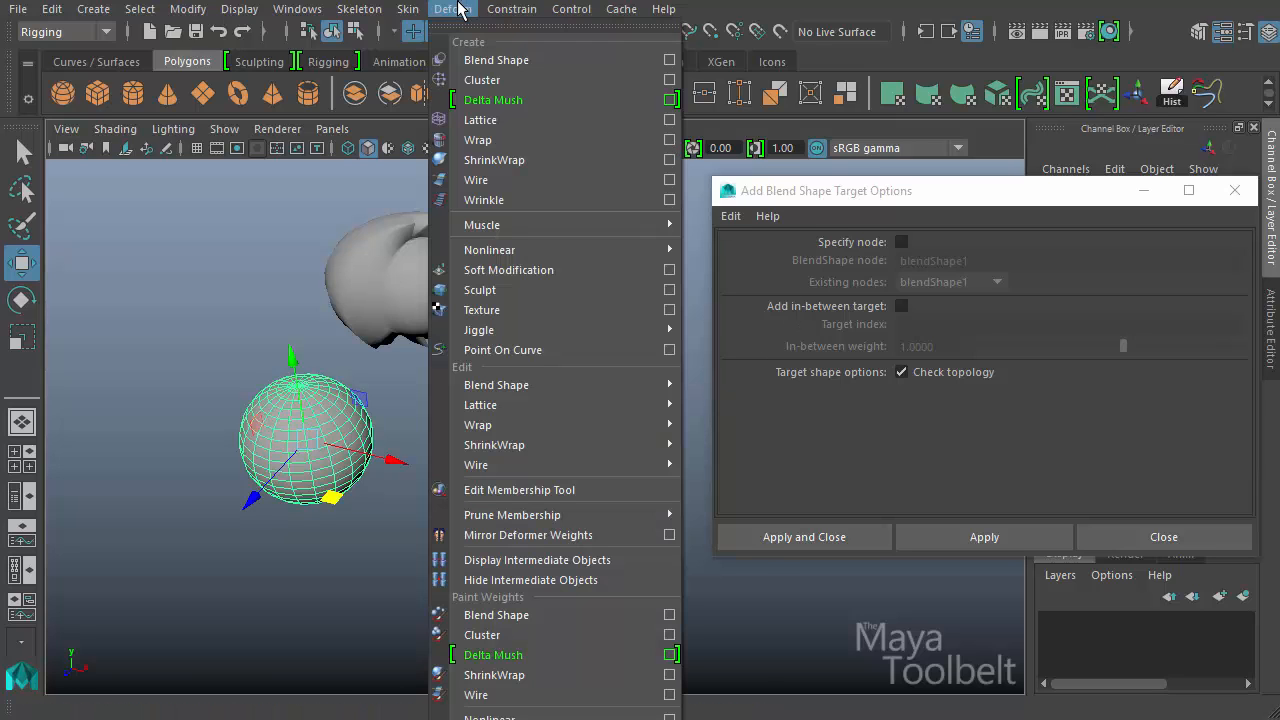
click(596, 61)
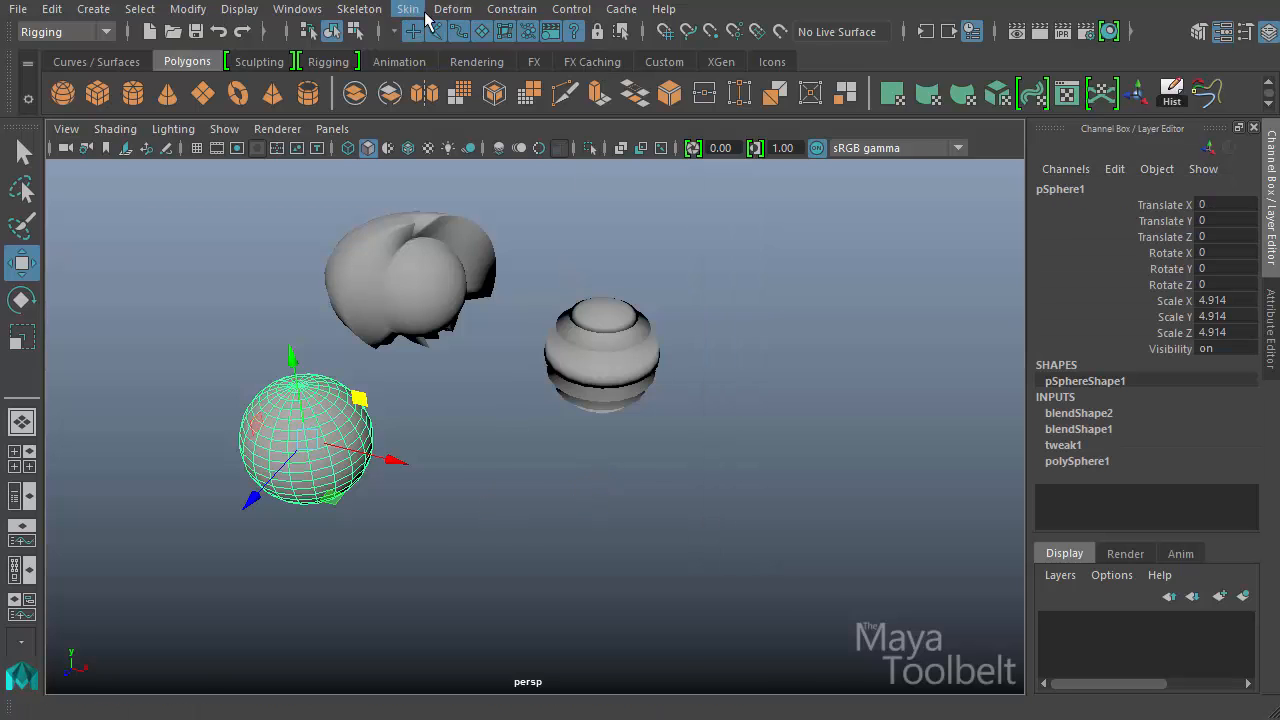
Reopen the Add Blend Shape Target options, select the shell-like sphere, enable Specify node and choose blendShape2 as the existing node
click(446, 10)
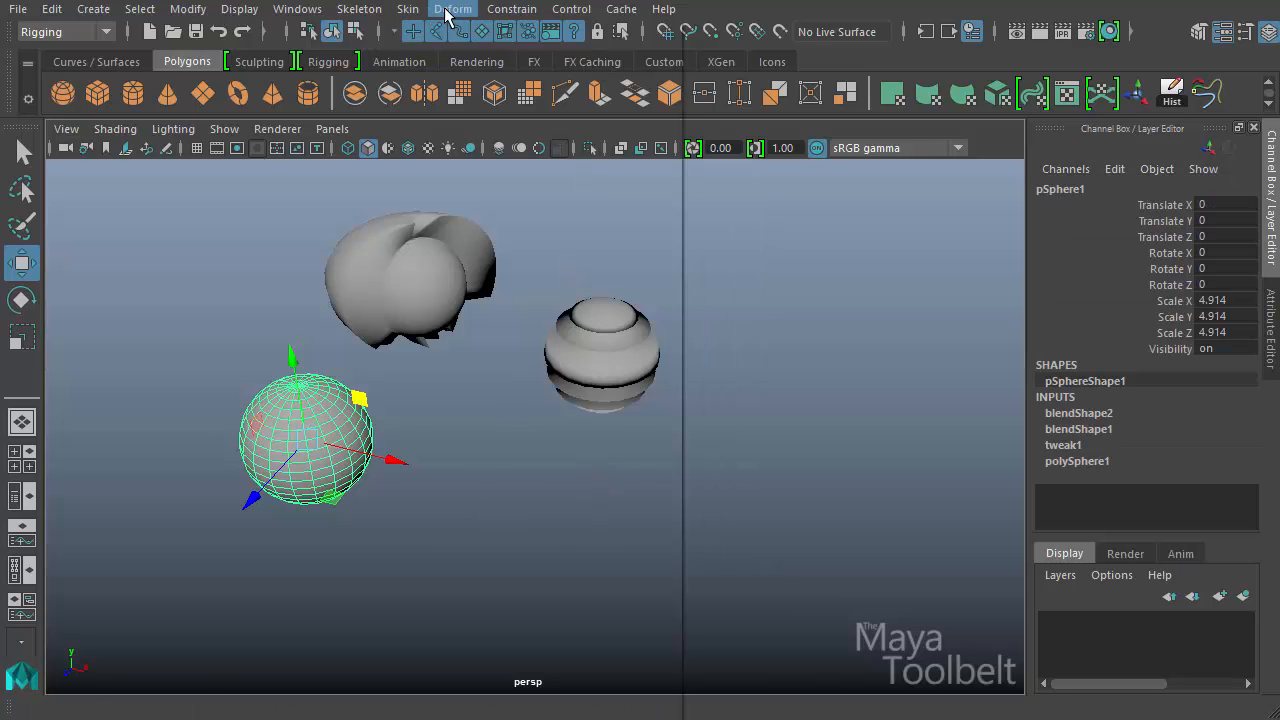
mouse_move(570, 381)
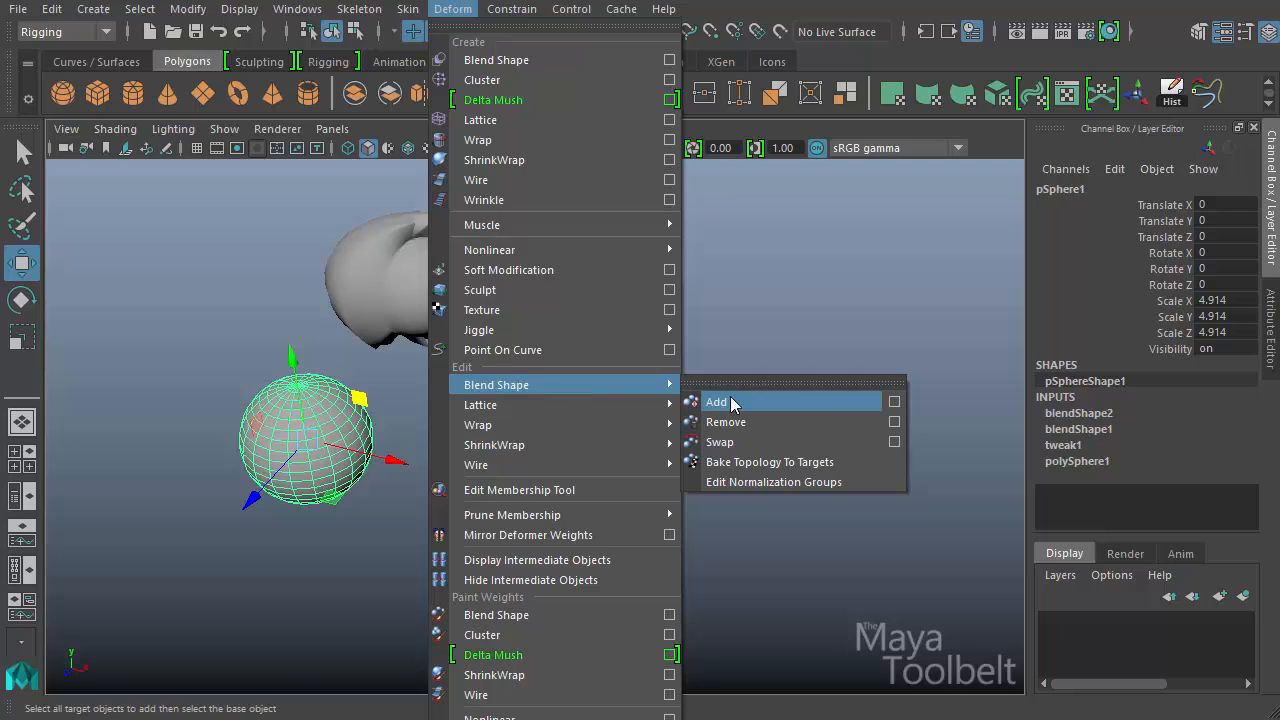
click(894, 402)
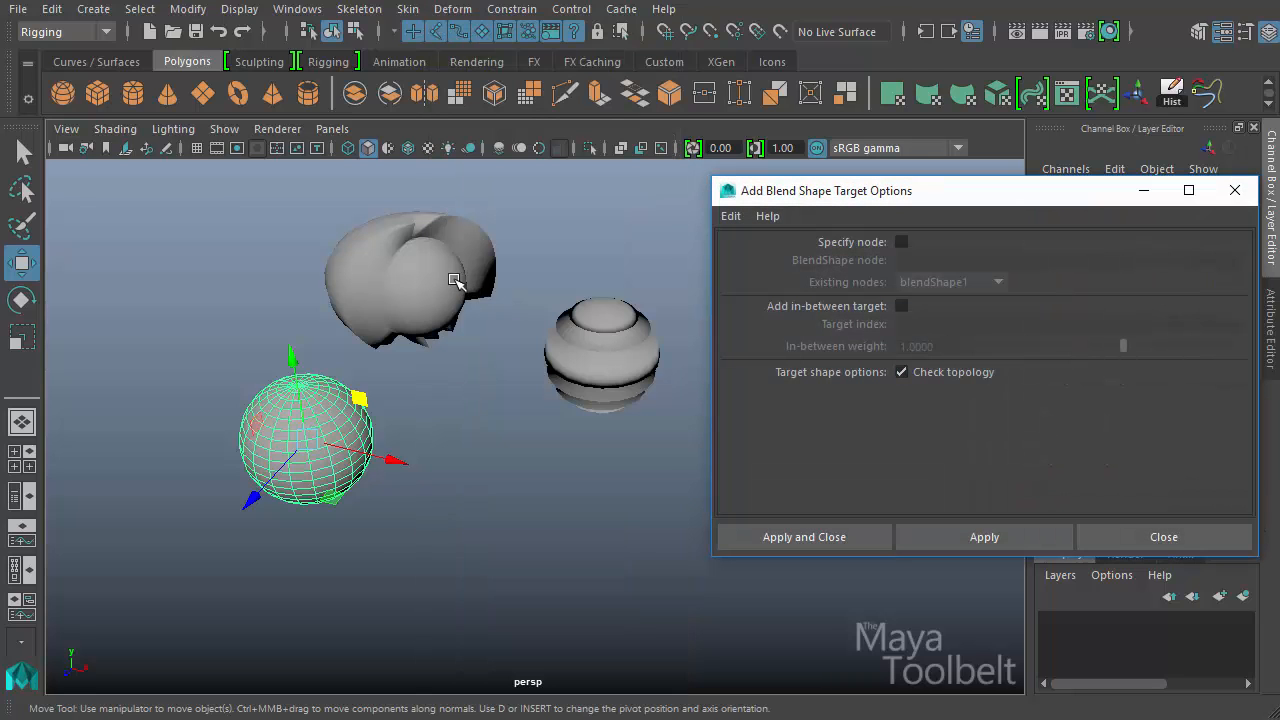
click(488, 288)
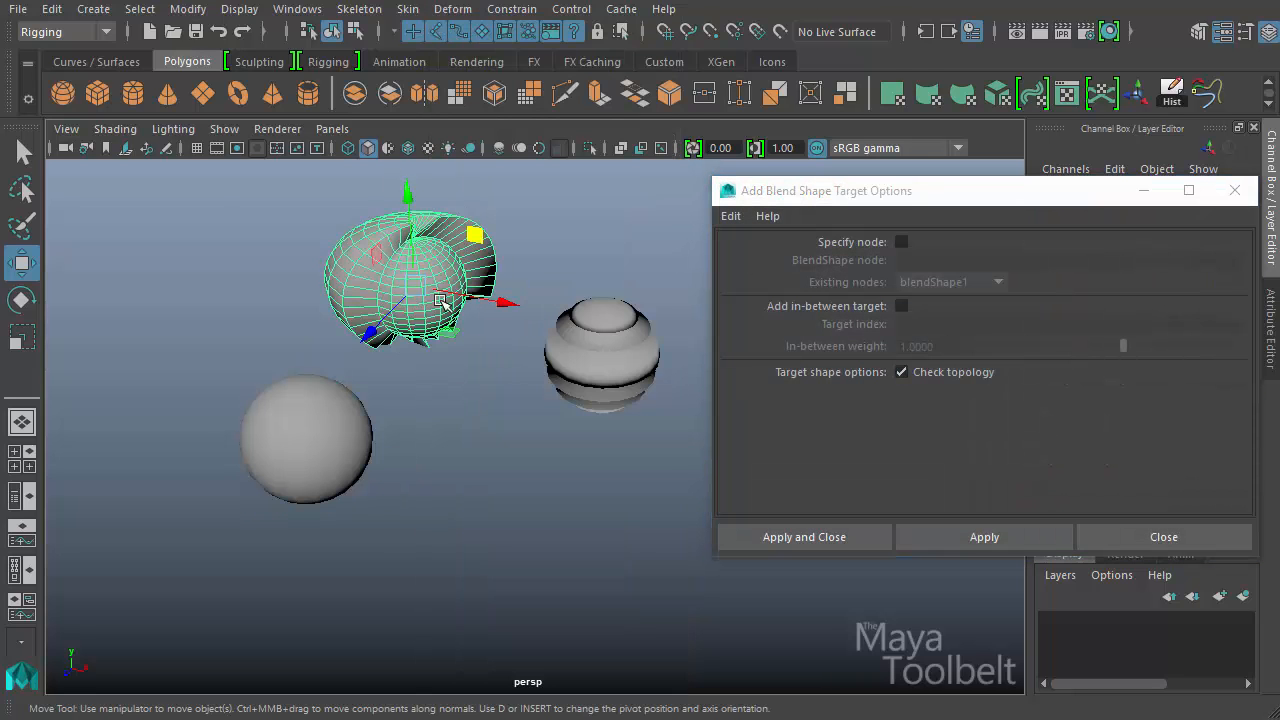
click(901, 242)
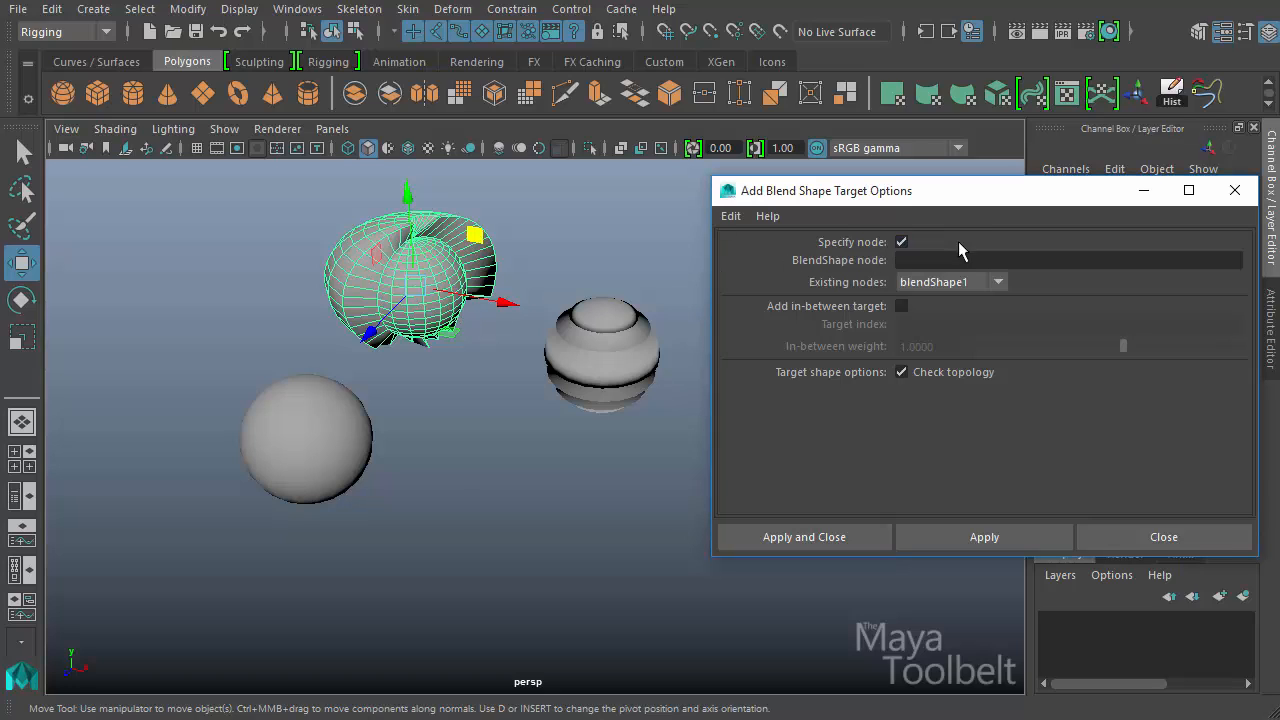
click(973, 281)
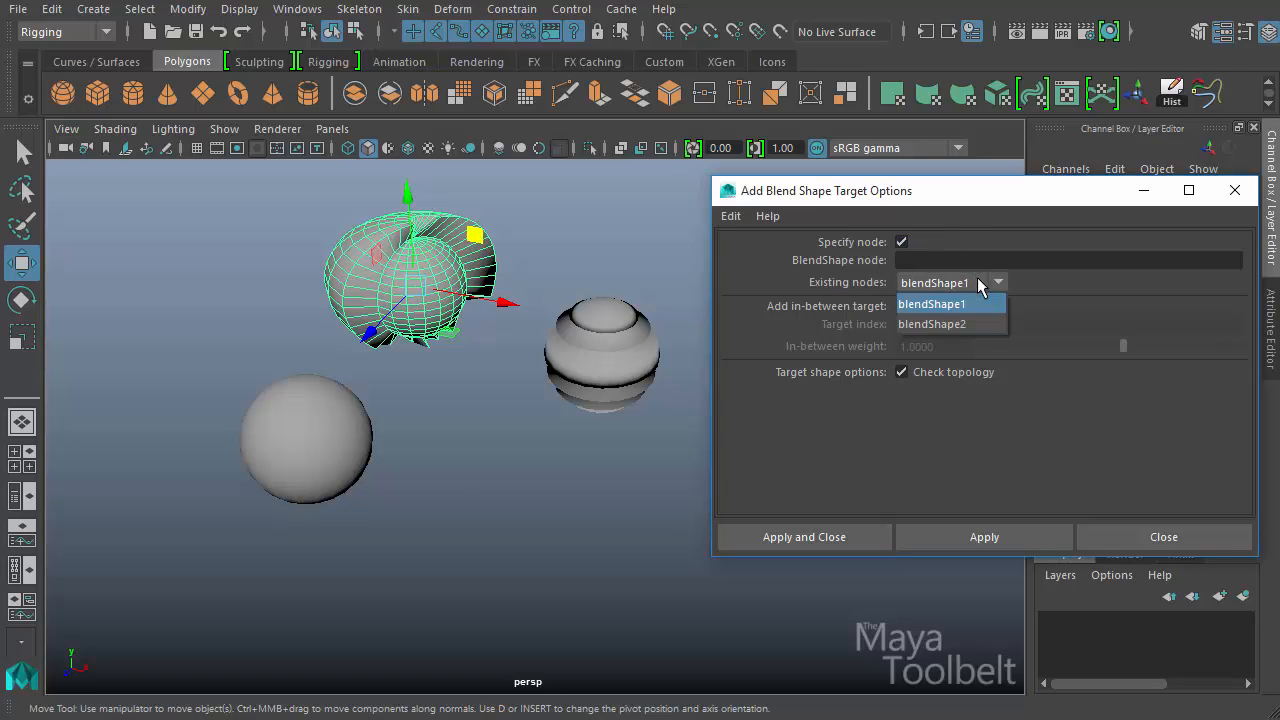
click(945, 324)
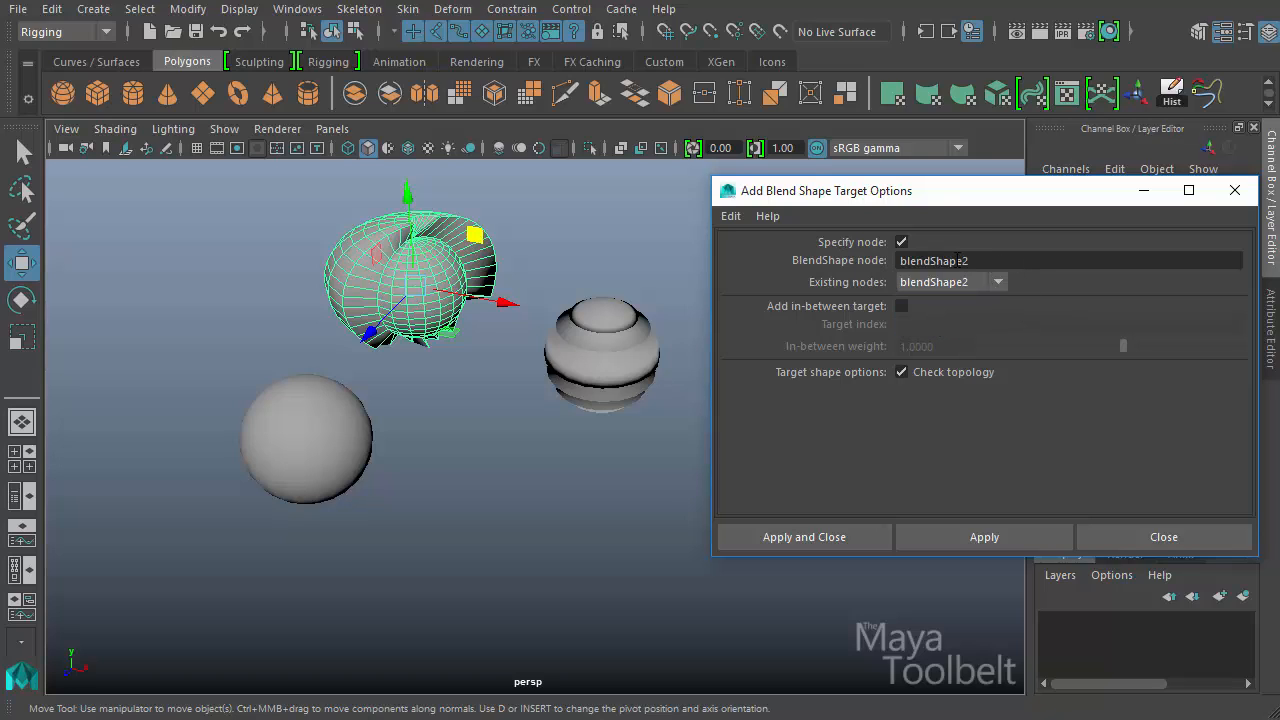
Switch the existing node to blendShape1 and turn off Specify node
click(1000, 283)
click(980, 322)
click(977, 289)
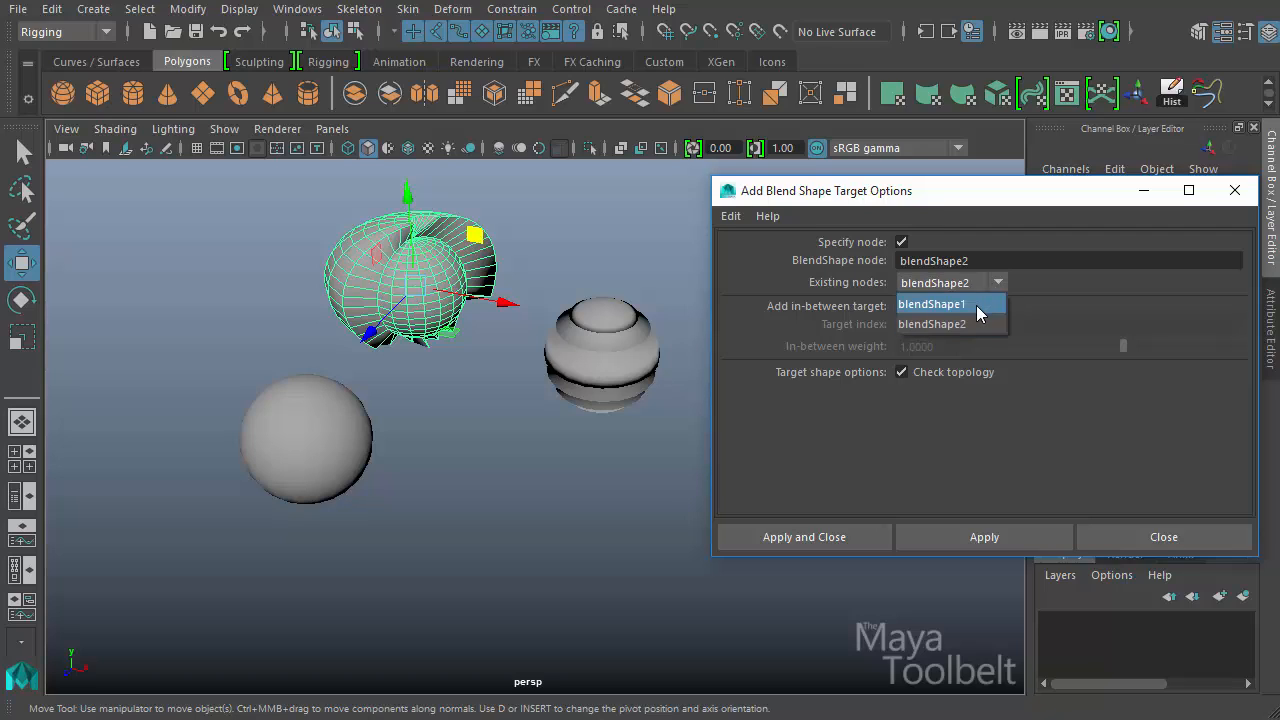
click(976, 305)
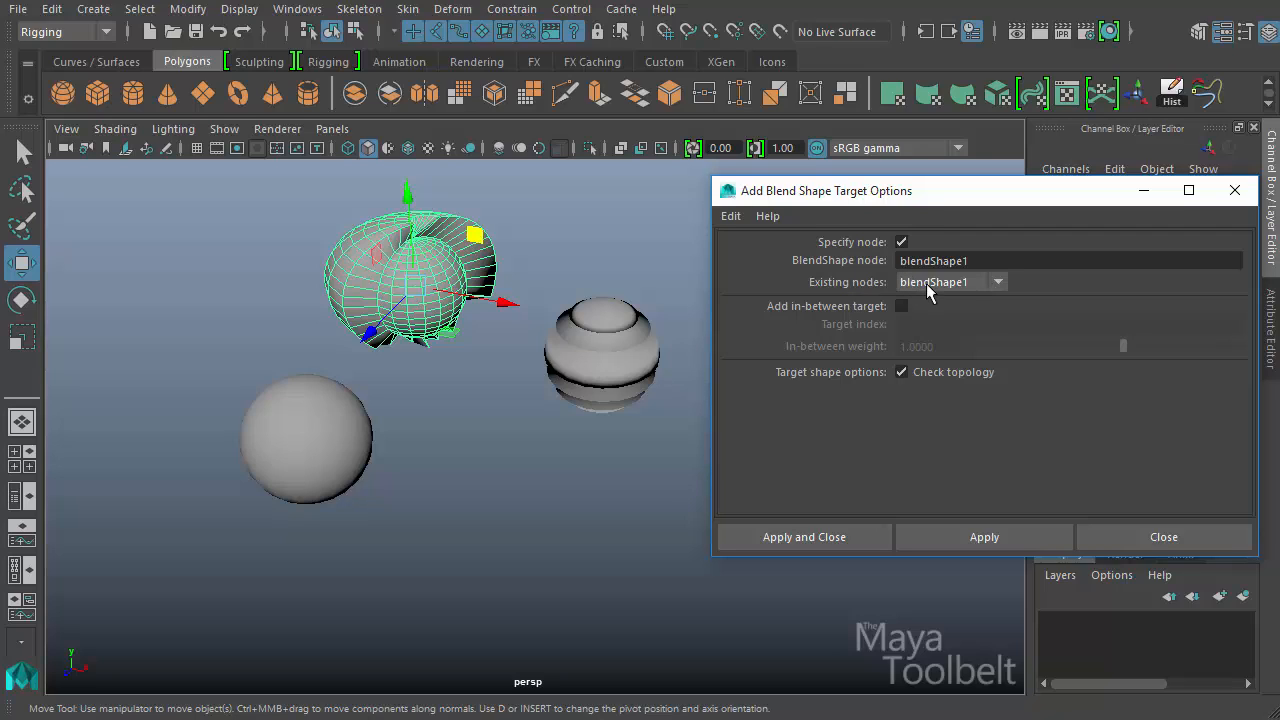
click(902, 242)
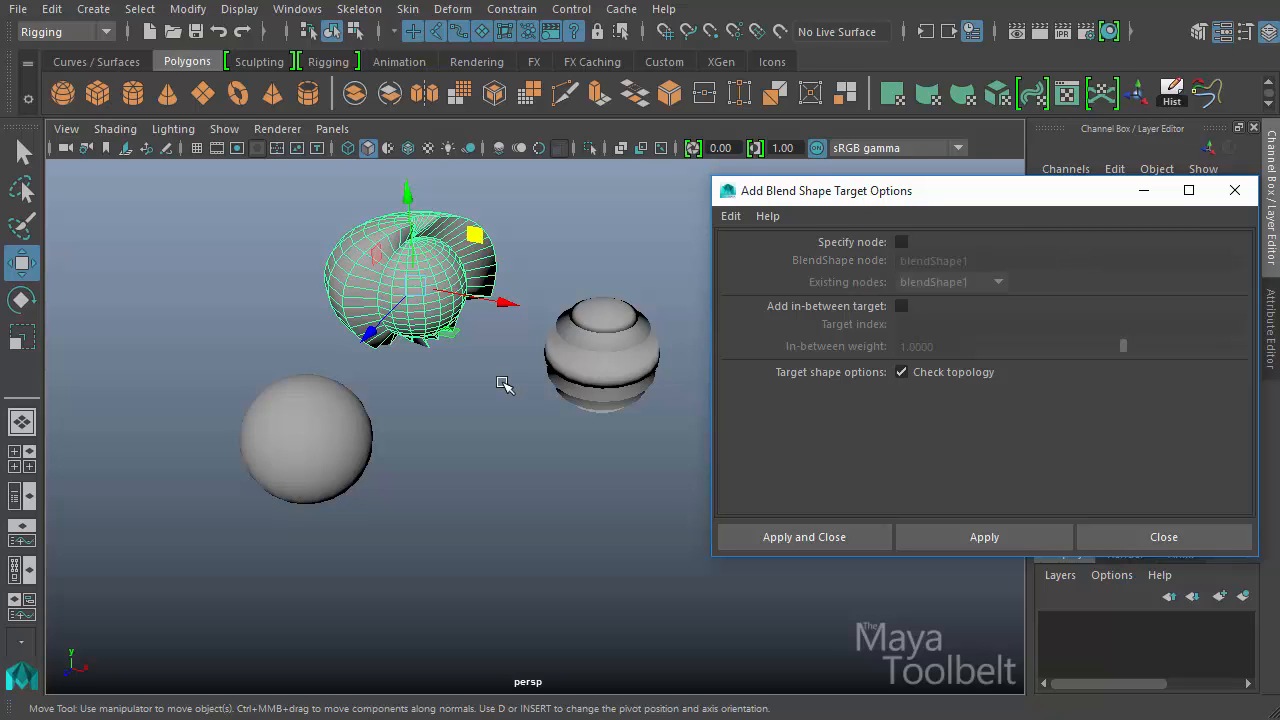
Undo the creation of the second blend shape and close the Add Blend Shape Target options
click(549, 492)
key(ctrl+z)
key(ctrl+z)
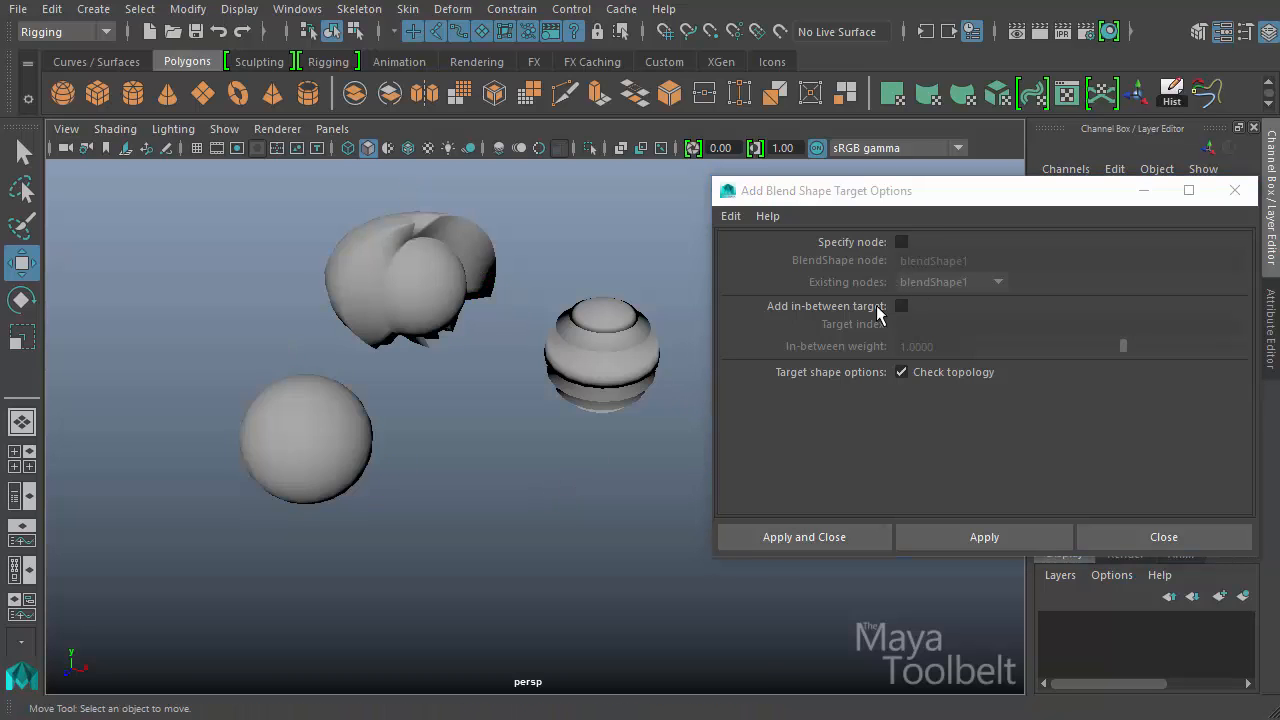
key(ctrl+z)
key(ctrl+z)
key(ctrl+z)
key(ctrl+z)
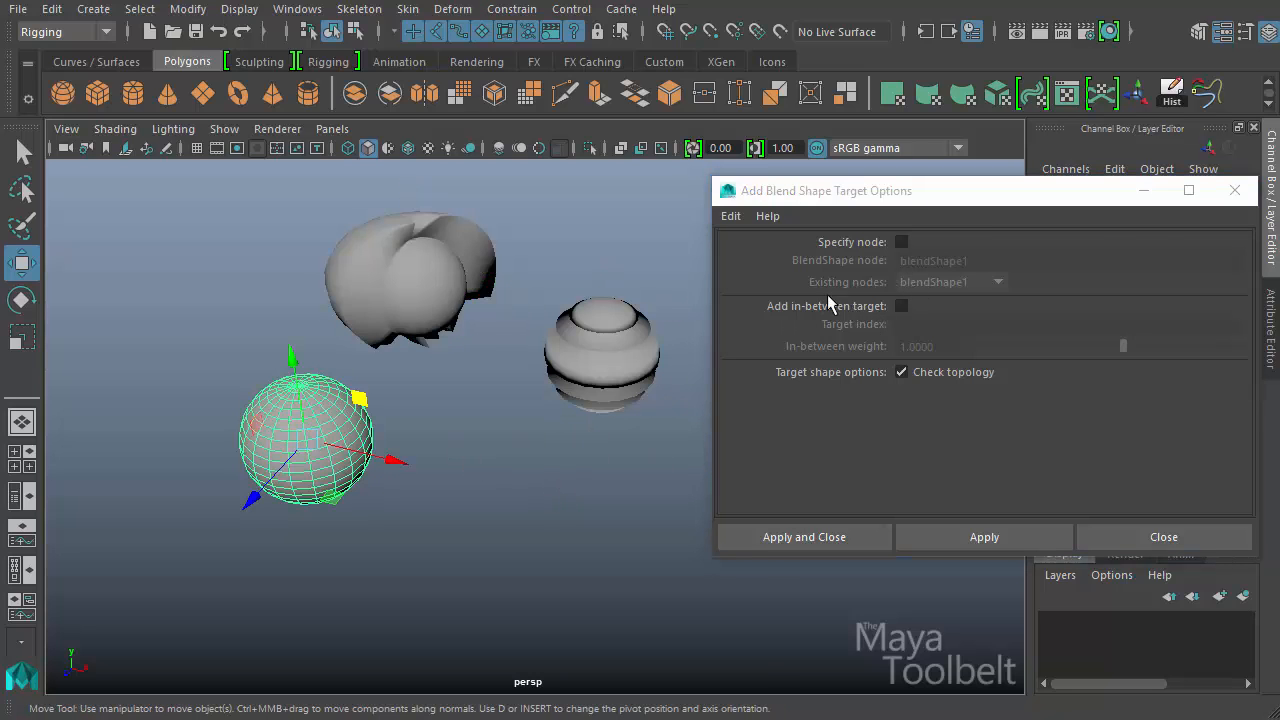
click(1235, 190)
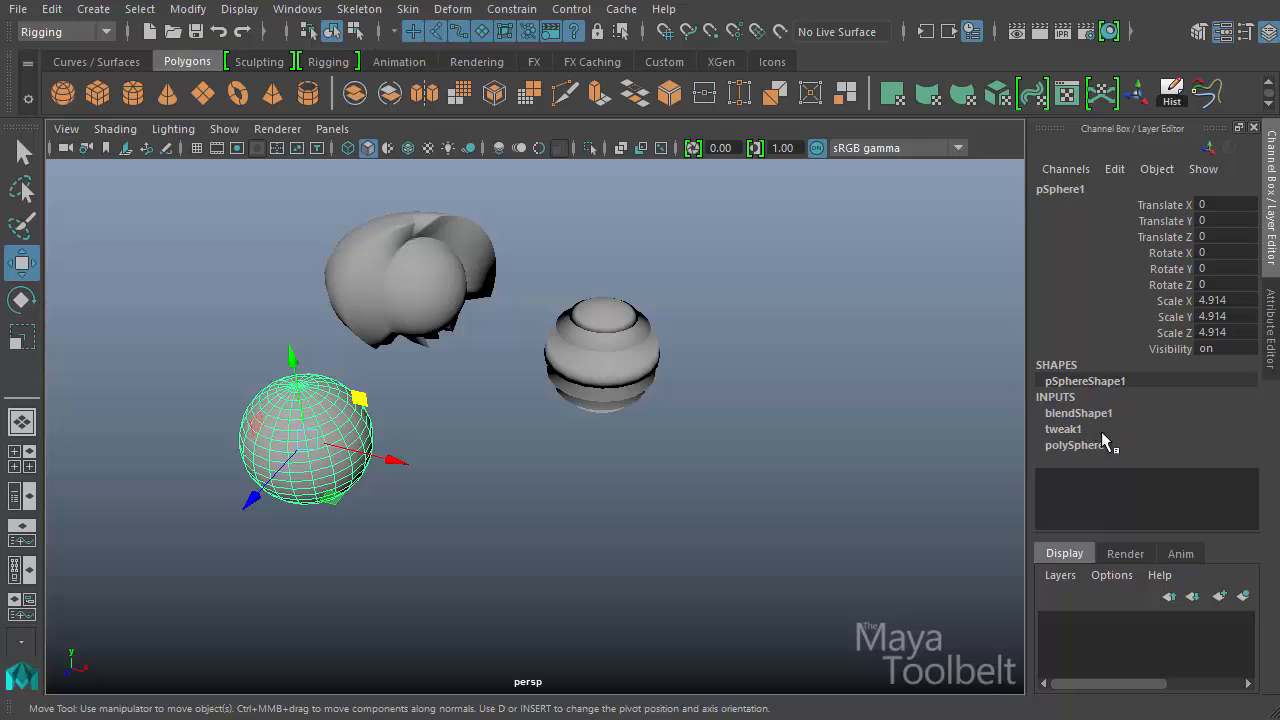
Open the Add Blend Shape Target options with the shell-like sphere selected and enable Add in-between target
click(532, 430)
key(ctrl+z)
click(449, 280)
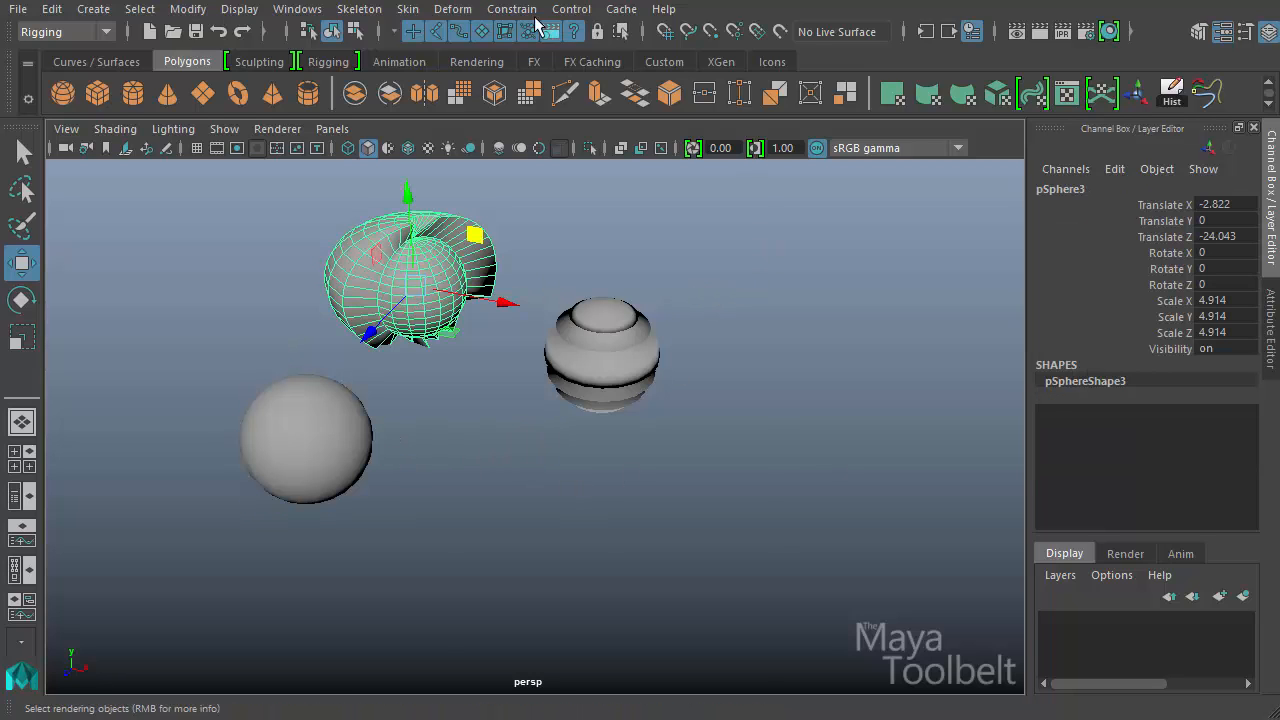
click(453, 9)
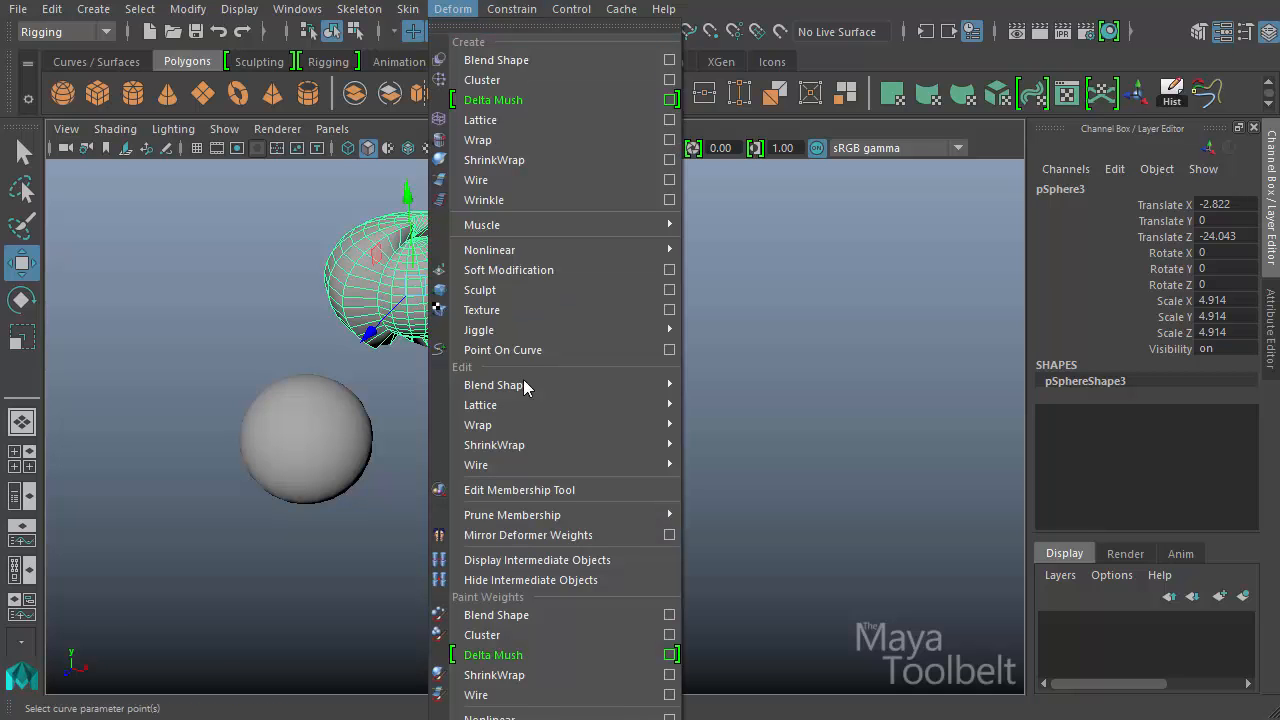
mouse_move(596, 380)
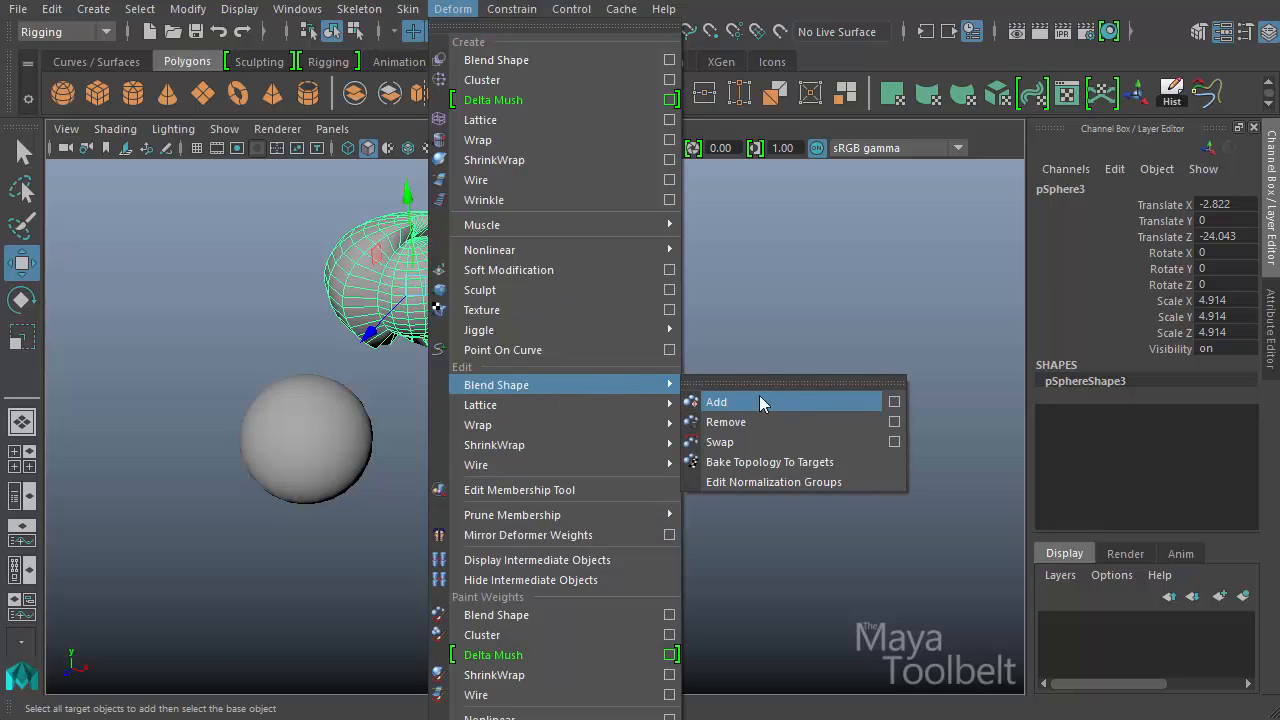
click(894, 404)
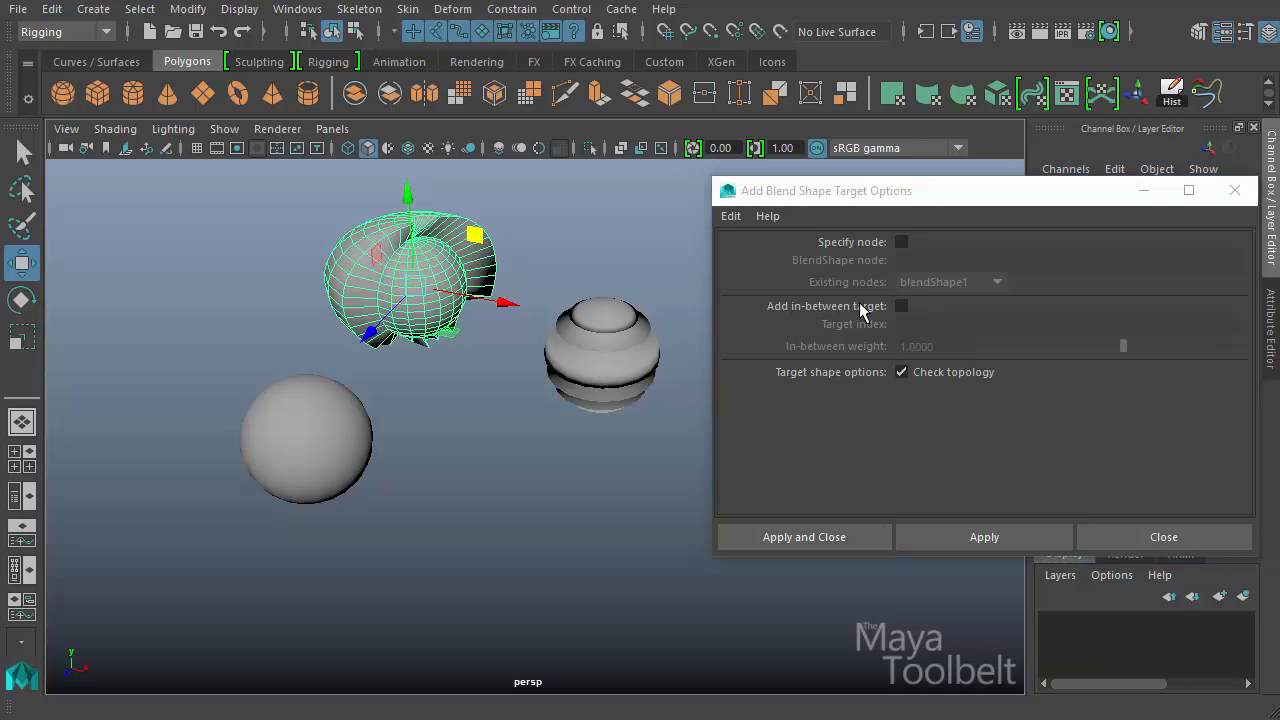
click(901, 306)
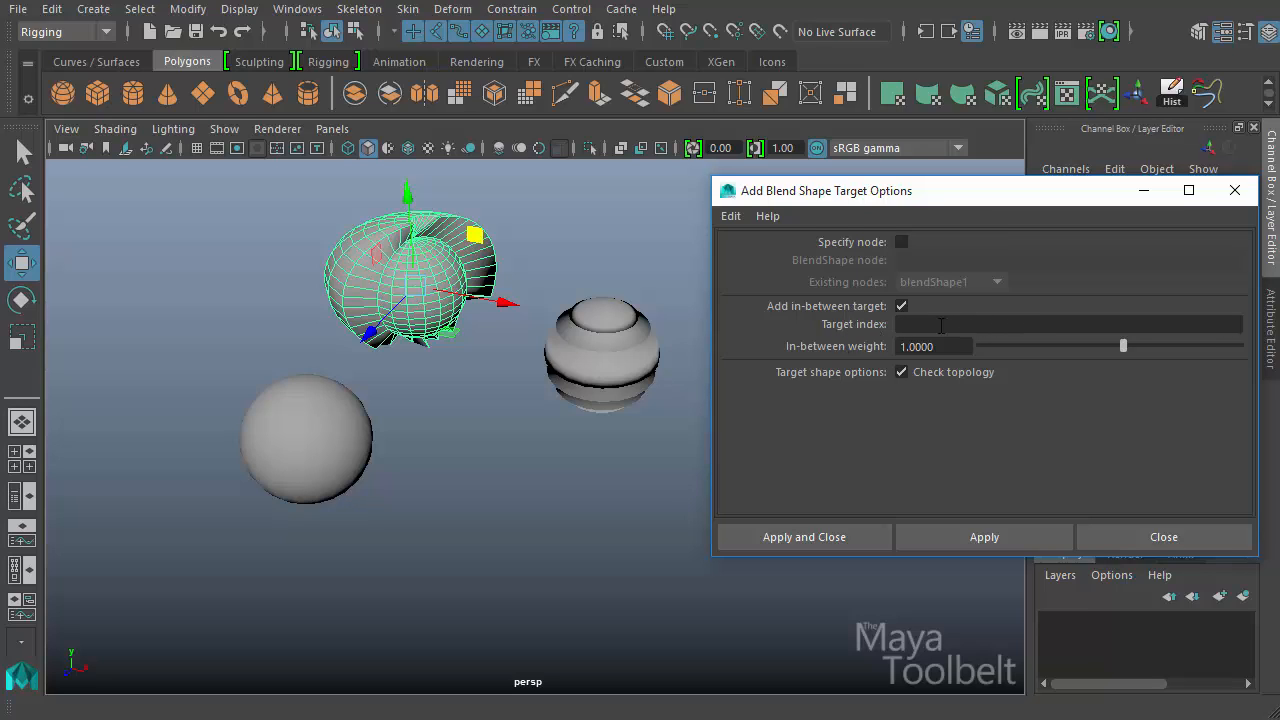
click(940, 325)
Open the options for creating a new blend shape
click(453, 9)
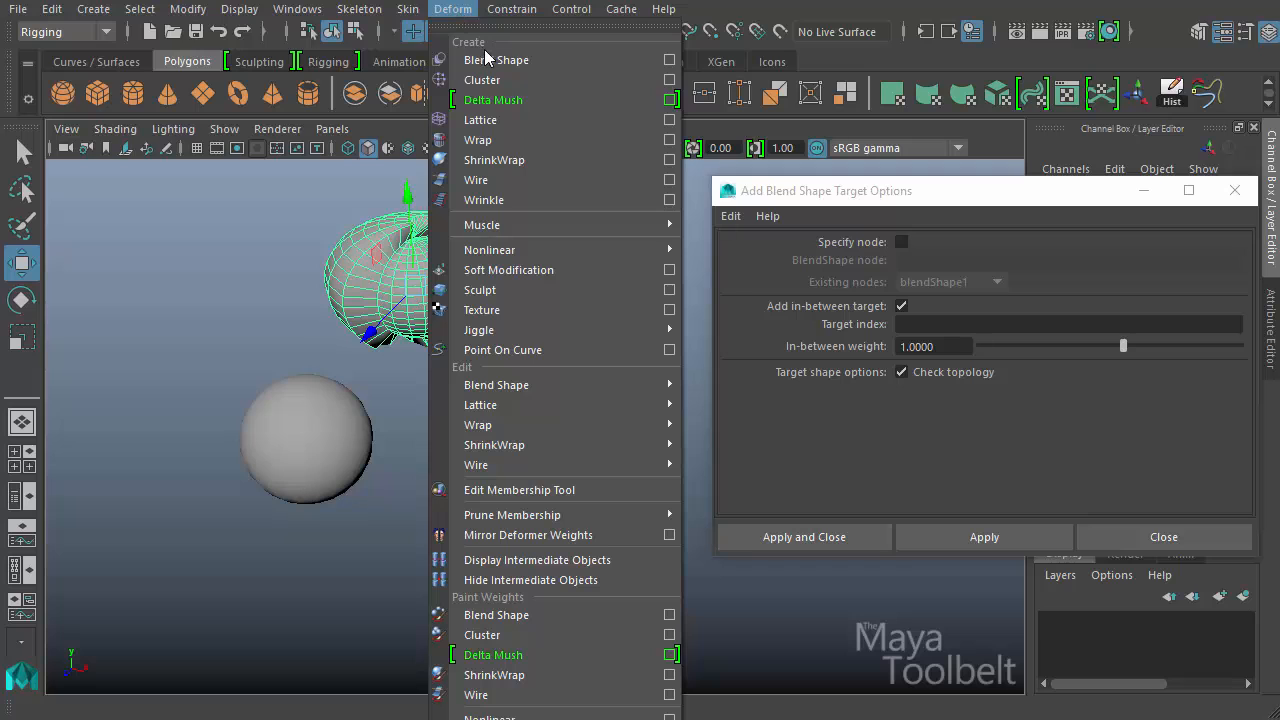
click(670, 62)
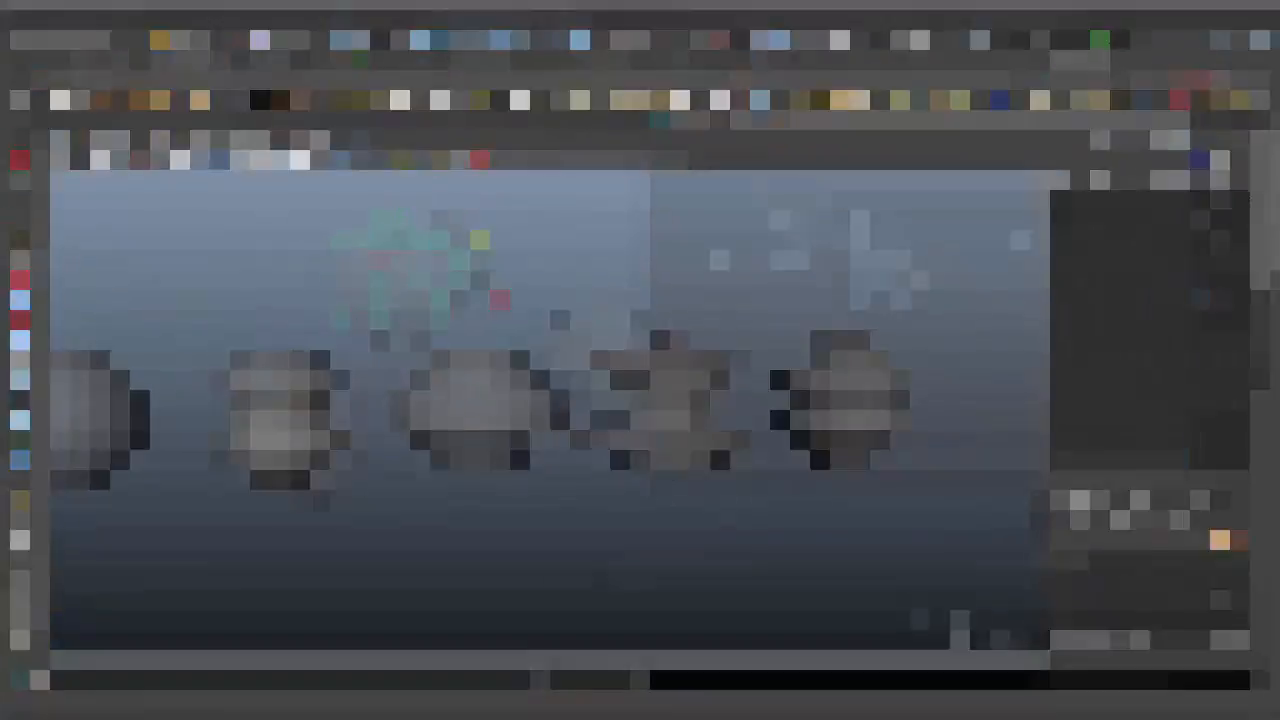
In the scene with the row of spheres, select the four reshaped spheres in order, followed by the plain base sphere
alt+middle_drag(663, 357, 657, 317)
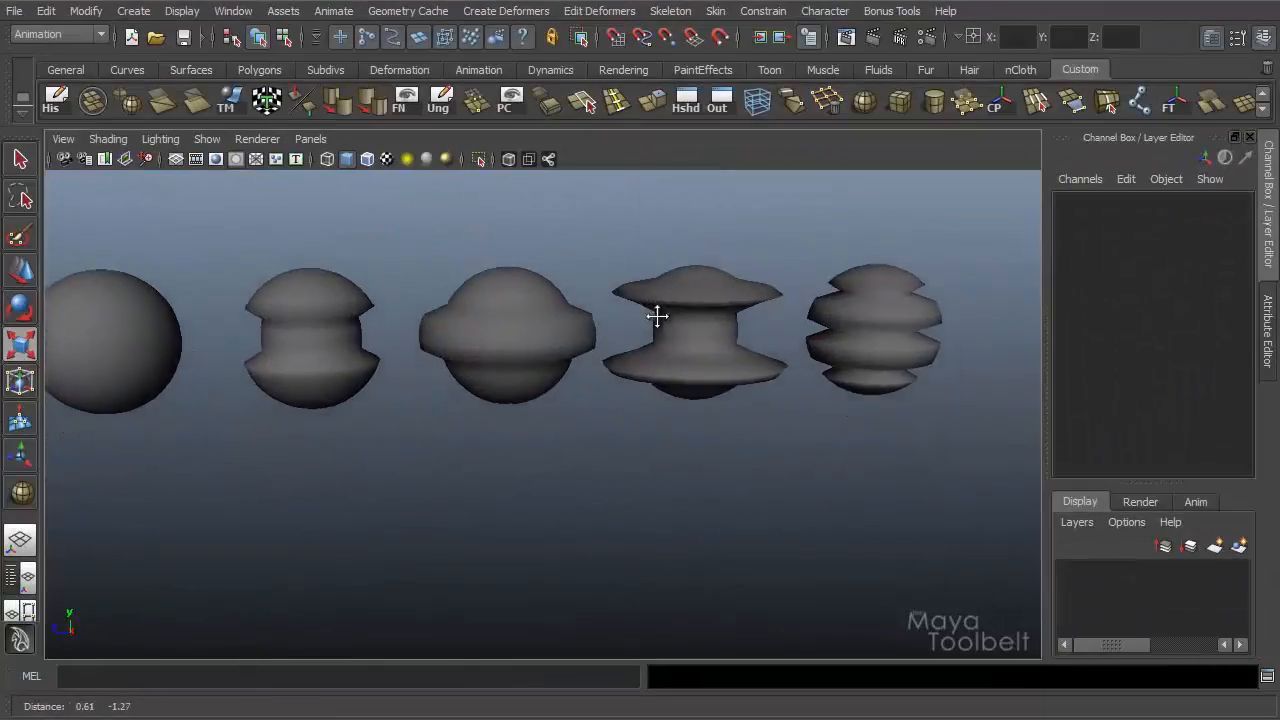
alt+middle_drag(657, 400, 675, 418)
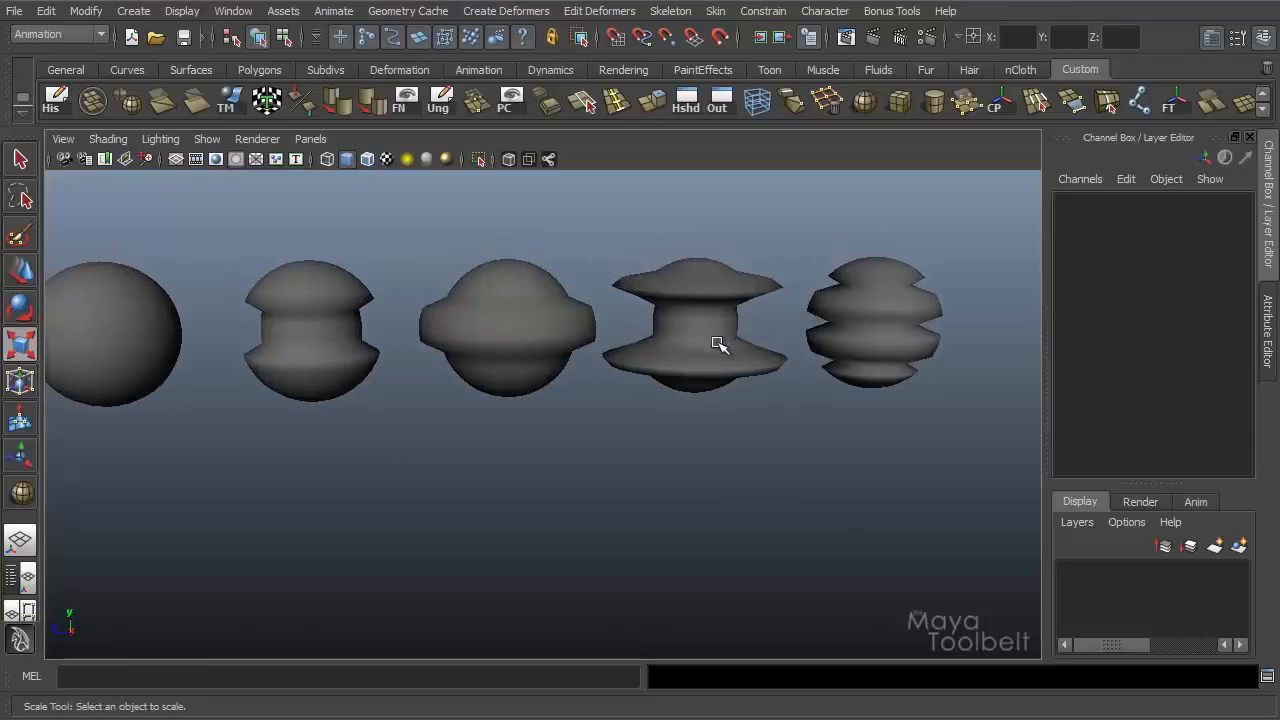
click(311, 350)
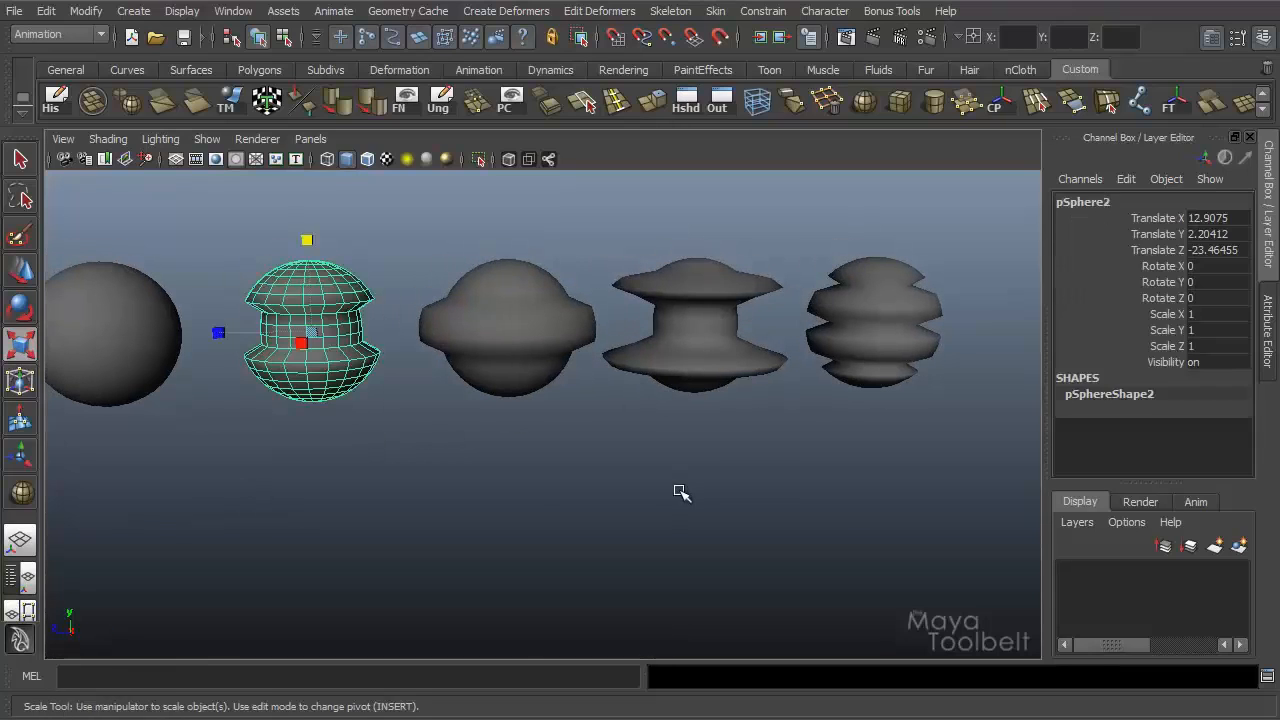
shift+click(502, 329)
shift+click(740, 345)
shift+click(840, 360)
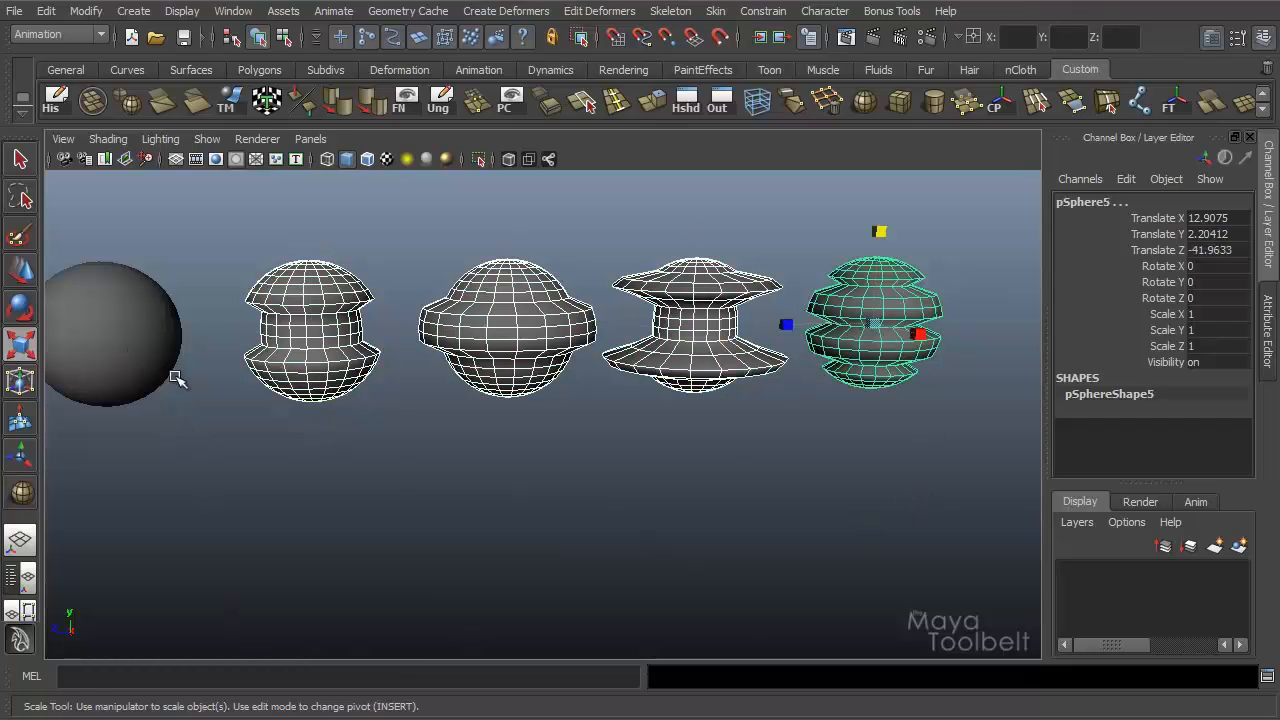
shift+click(126, 360)
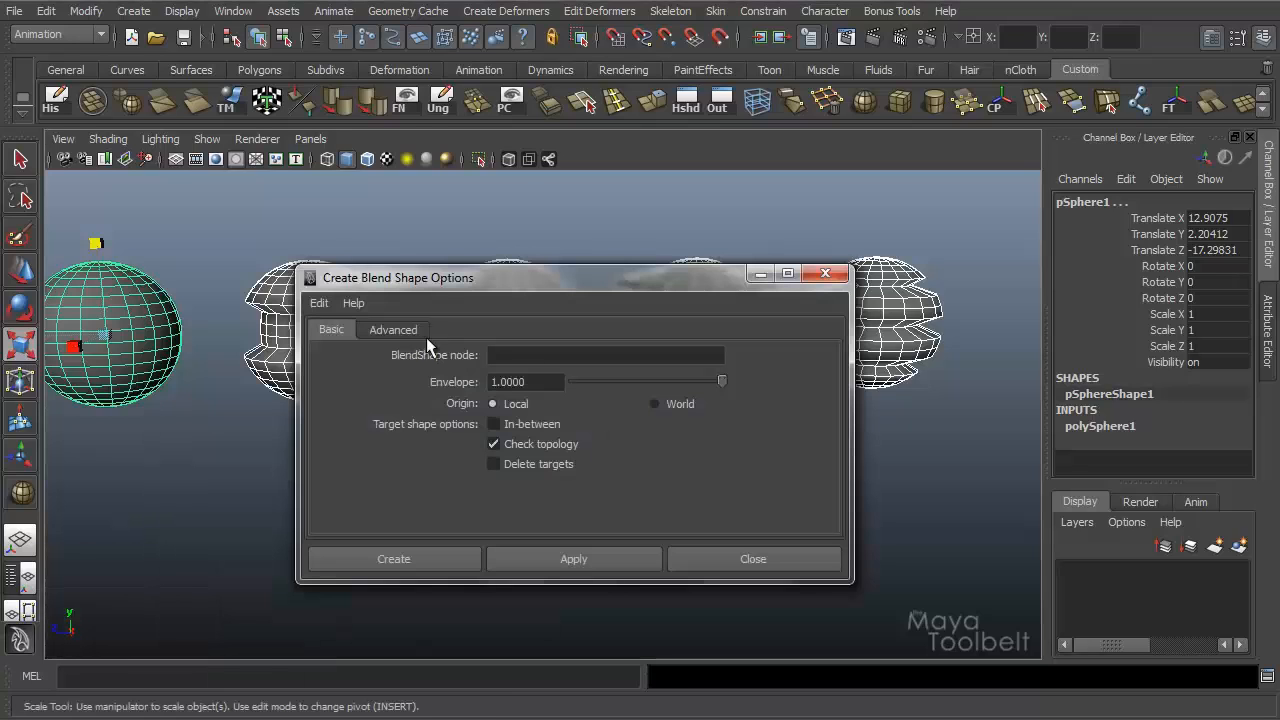
Create a blend shape named weirdSphere on the base sphere with the In-between target option enabled
drag(480, 274, 542, 221)
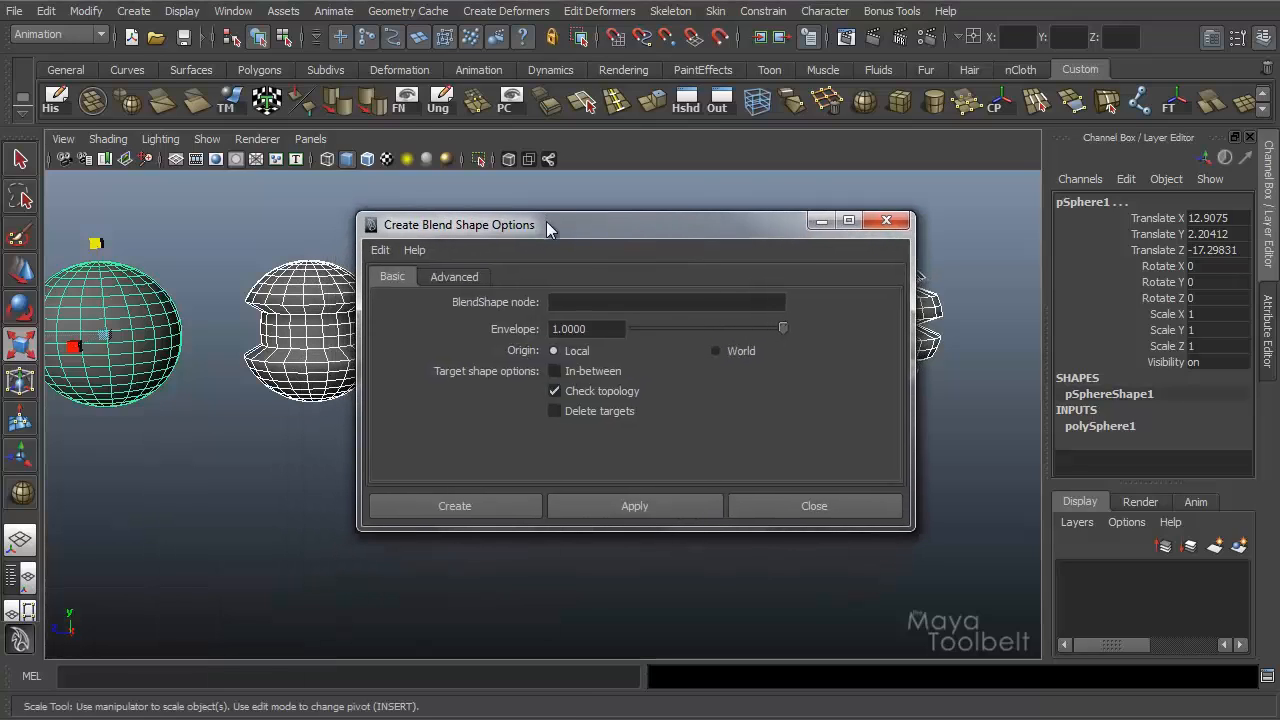
click(592, 370)
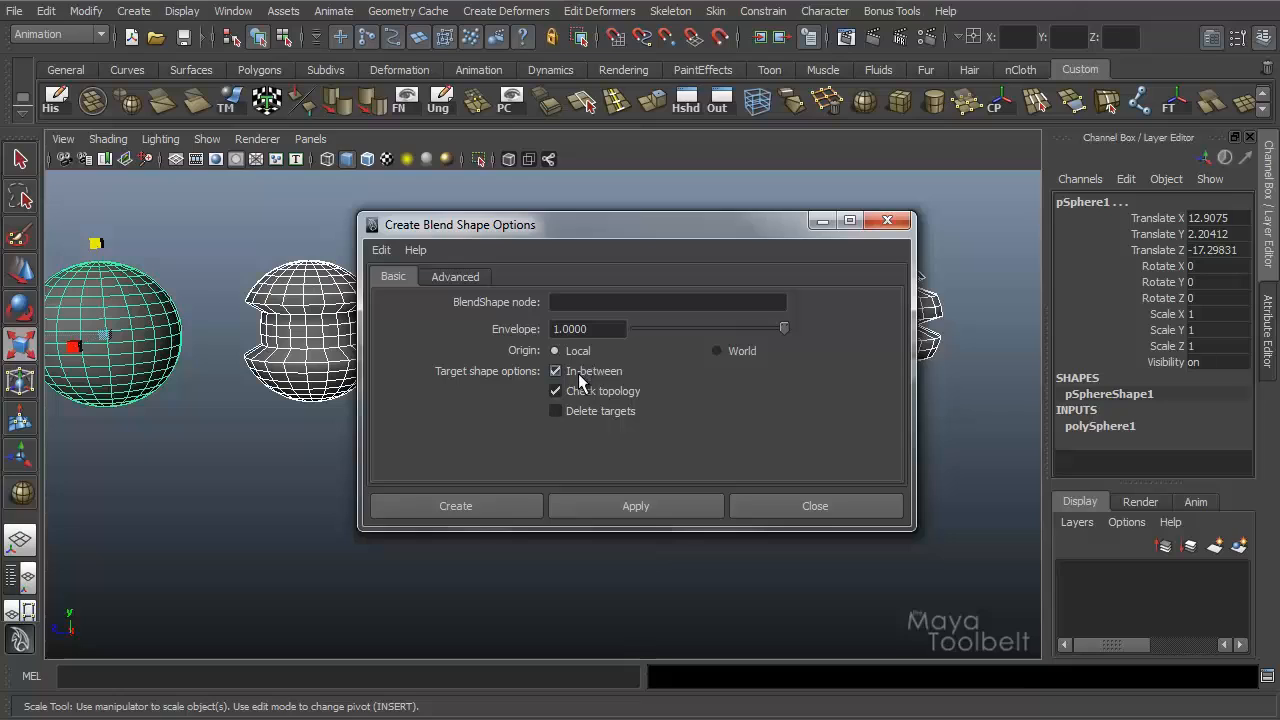
click(585, 303)
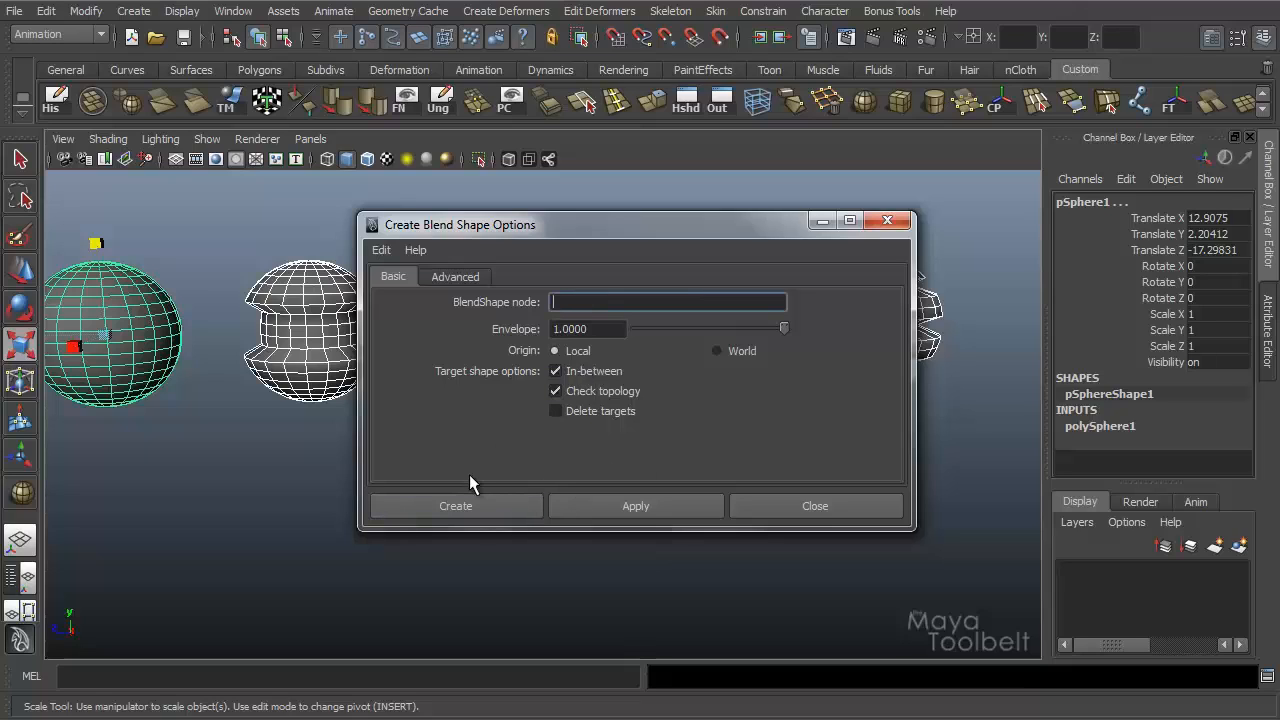
text(weirdSphere)
click(457, 505)
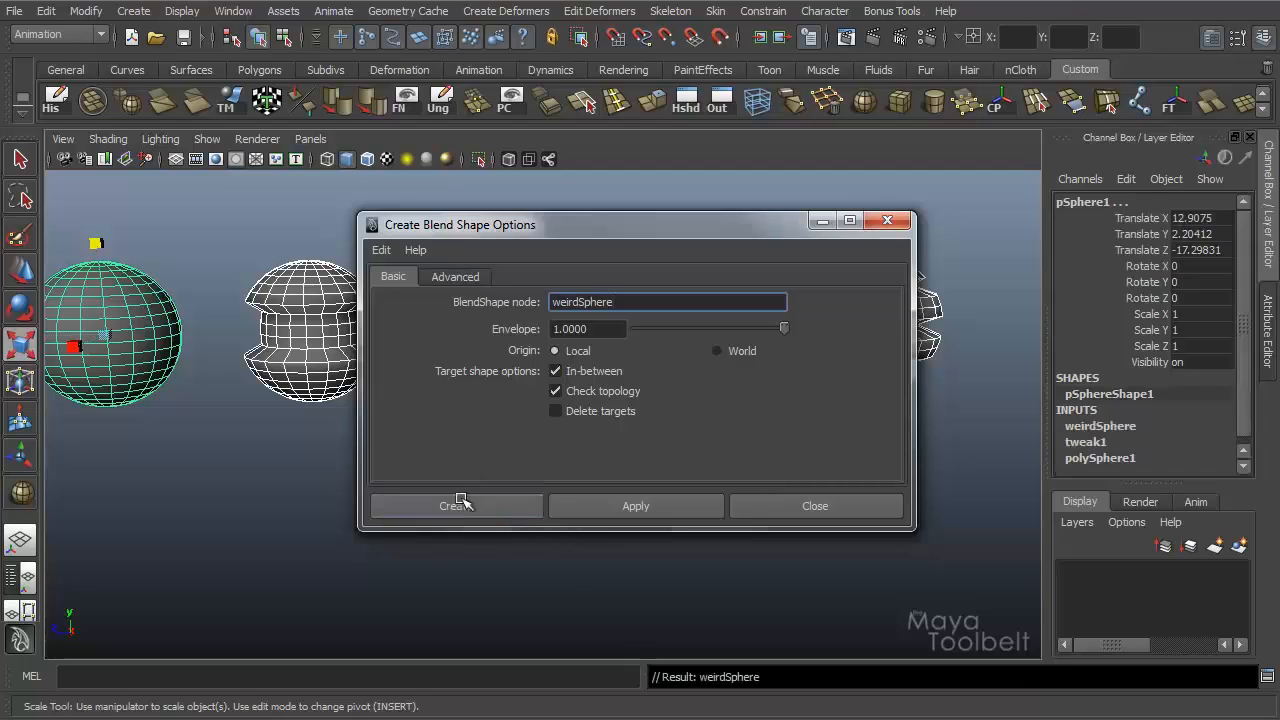
Display the base sphere smooth shaded, expand its weirdSphere input and select the pSphere5 target weight
alt+middle_drag(492, 475, 457, 371)
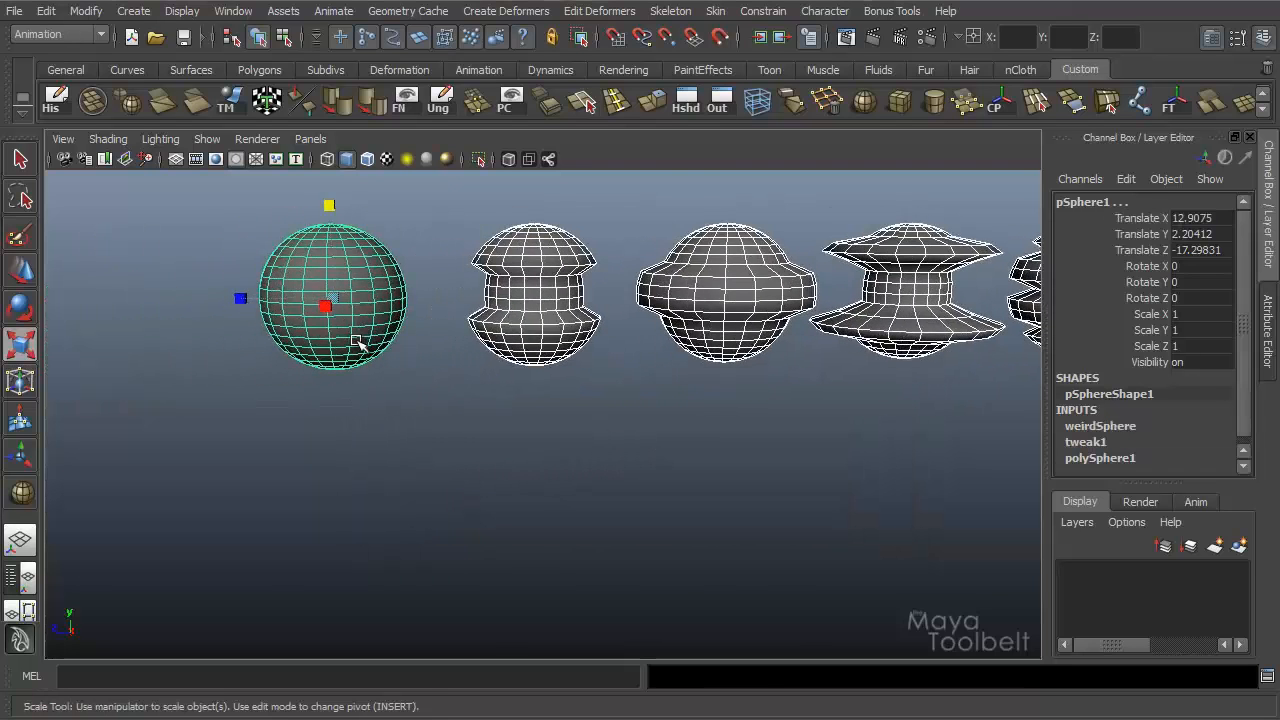
key(5)
alt+right_drag(374, 463, 612, 468)
alt+drag(610, 468, 588, 442)
alt+middle_drag(586, 440, 603, 476)
alt+drag(594, 426, 595, 430)
click(1111, 425)
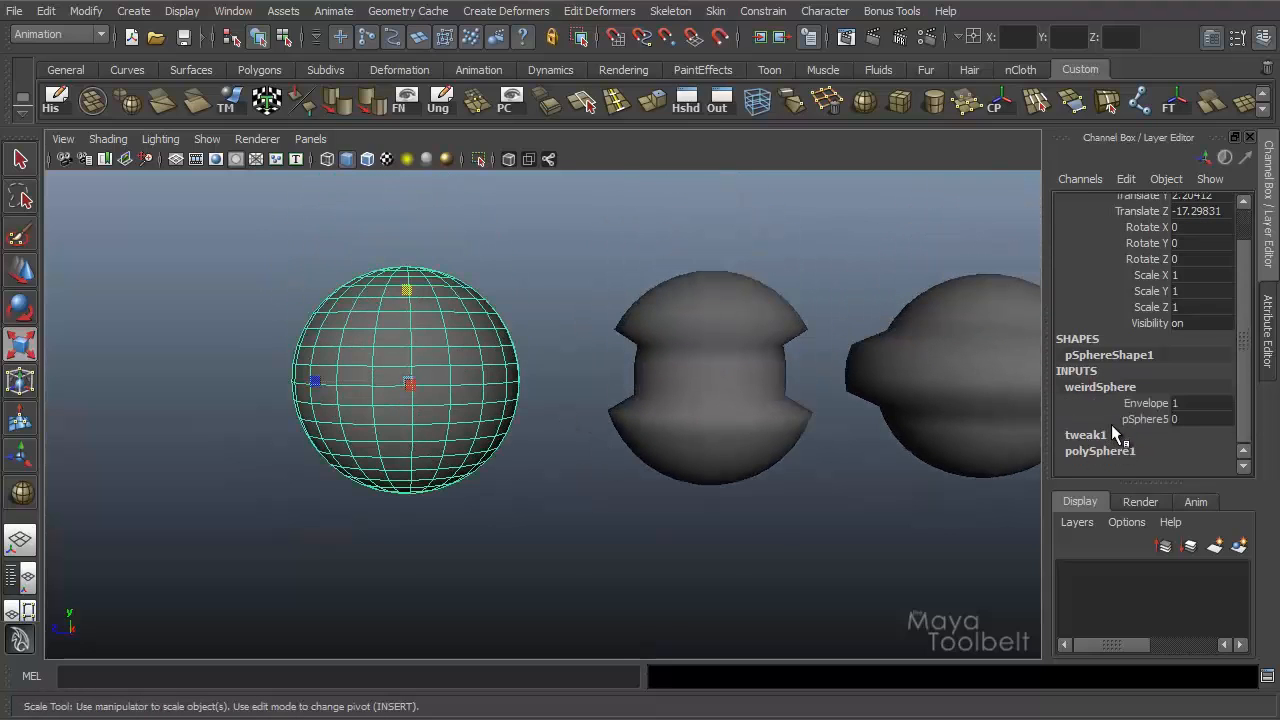
click(1143, 419)
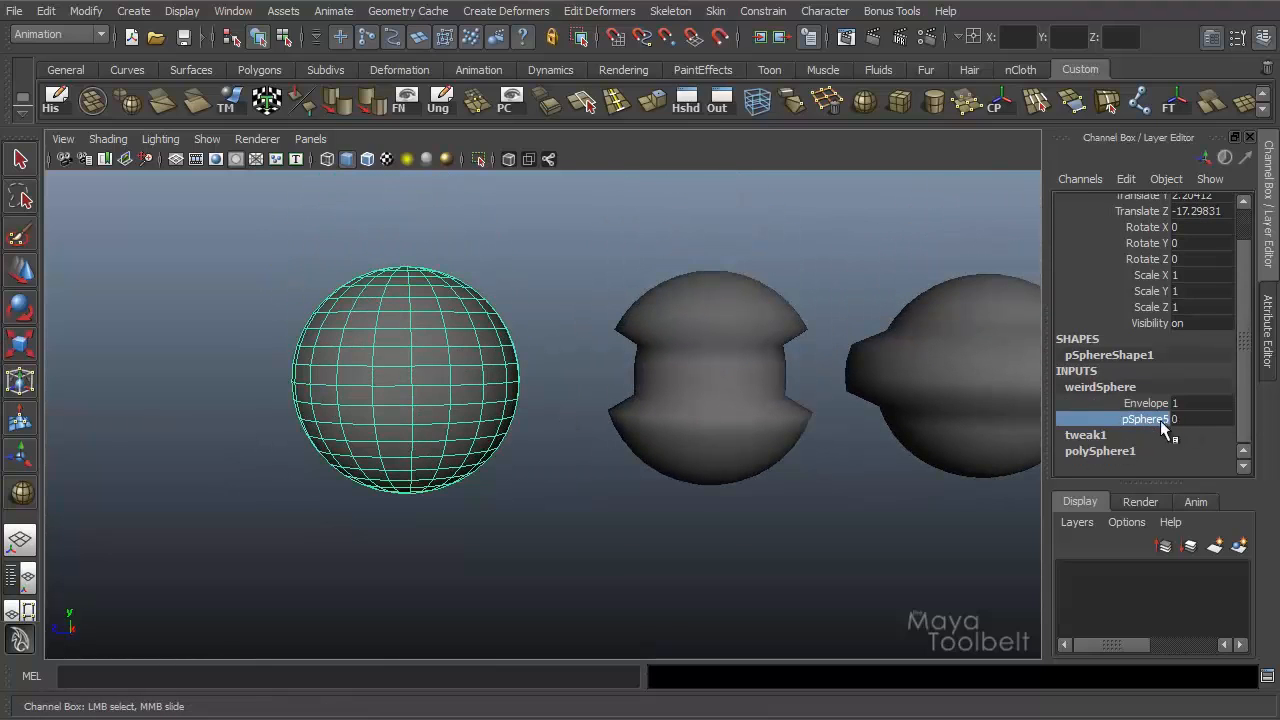
Scrub the pSphere5 weight back and forth to preview the base sphere morphing through the in-between shapes
alt+middle_drag(855, 448, 838, 424)
alt+drag(718, 447, 723, 458)
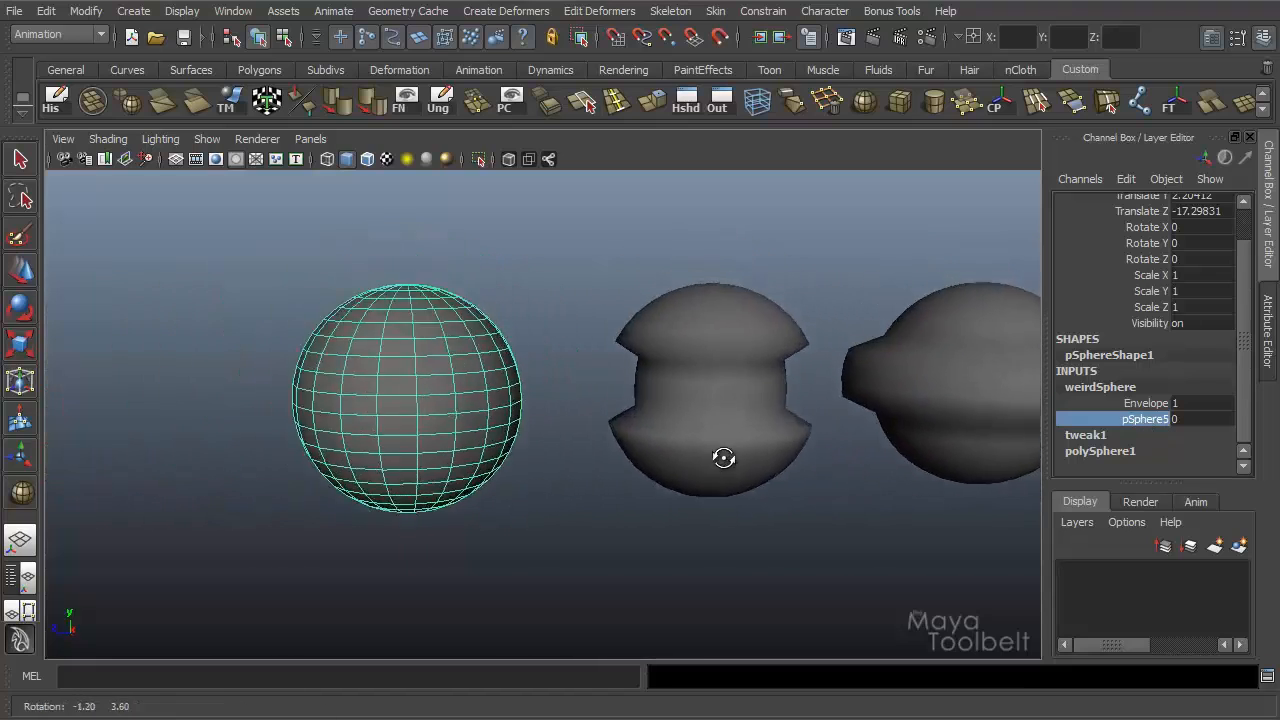
alt+middle_drag(723, 458, 686, 429)
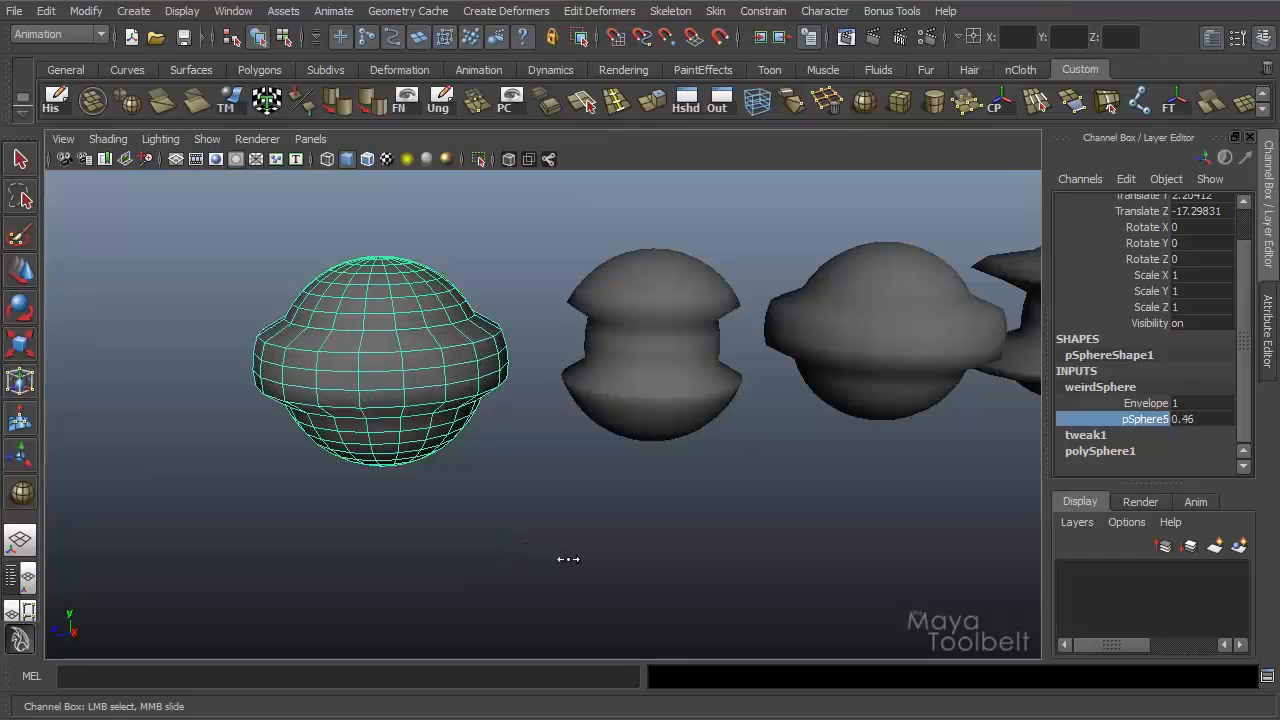
middle_drag(631, 543, 556, 548)
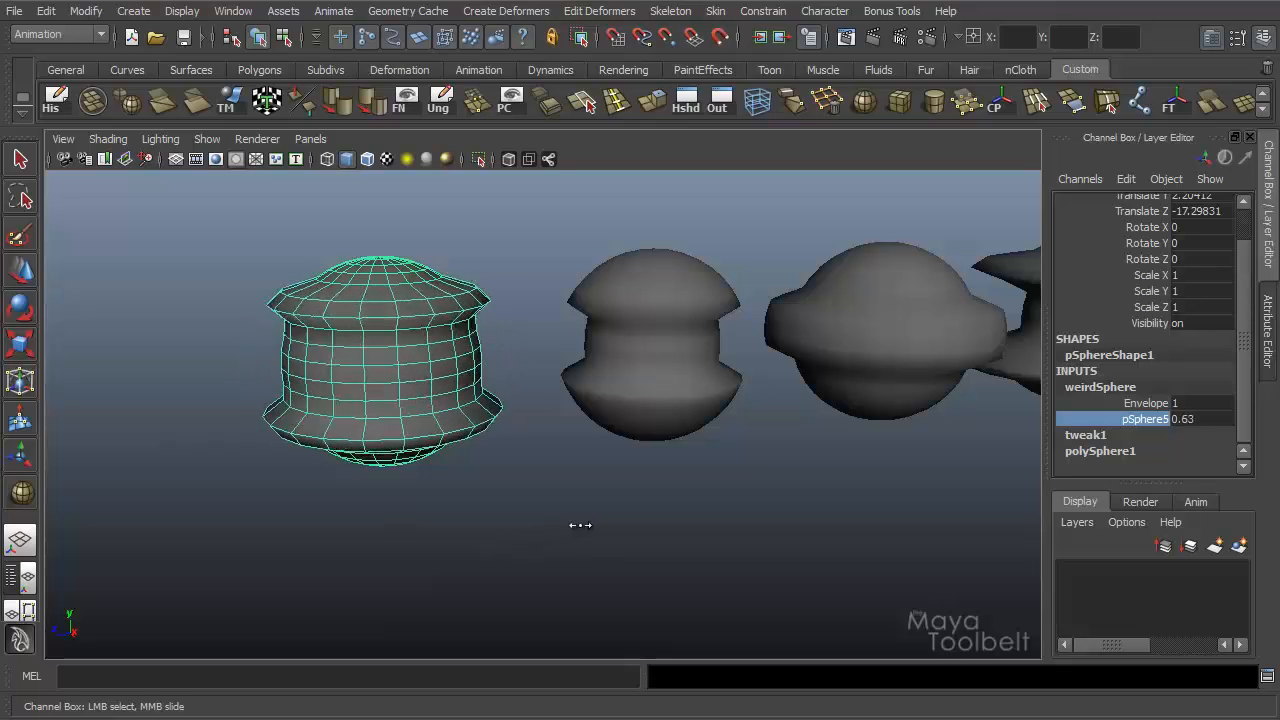
middle_drag(596, 521, 551, 517)
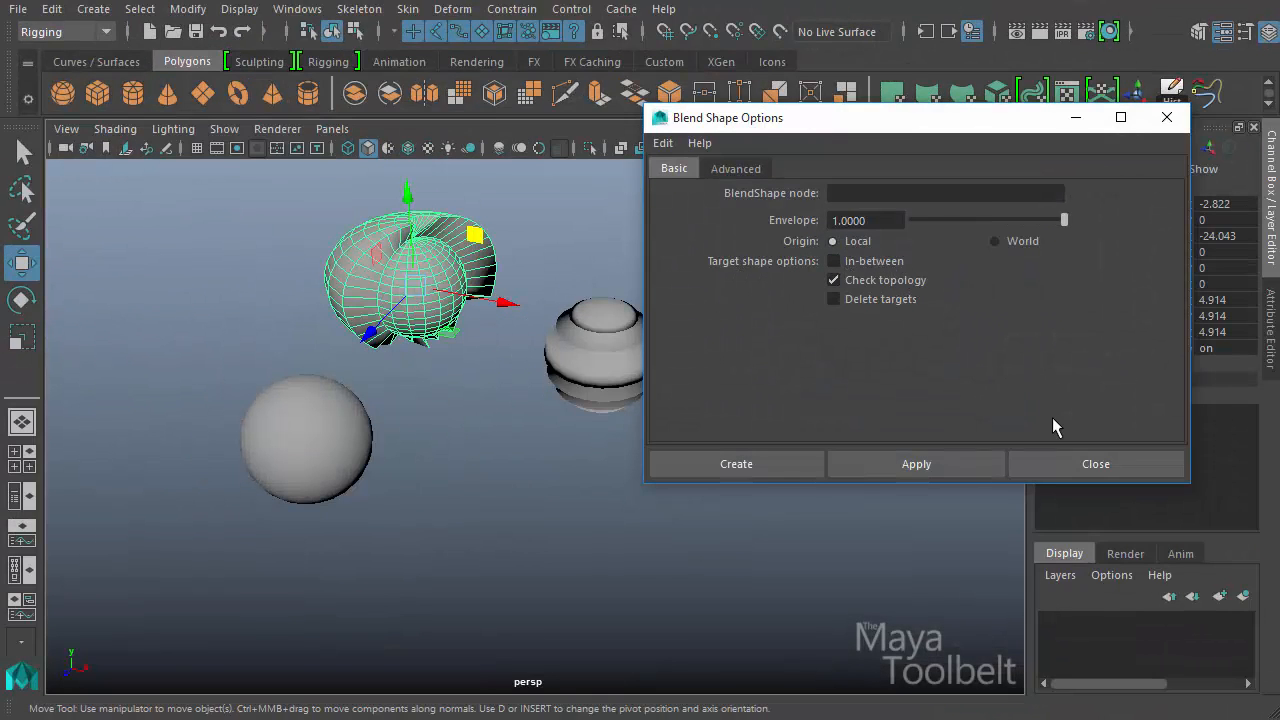
Close the Blend Shape options, reopen the Add Blend Shape Target options and enable Add in-between target
click(1096, 464)
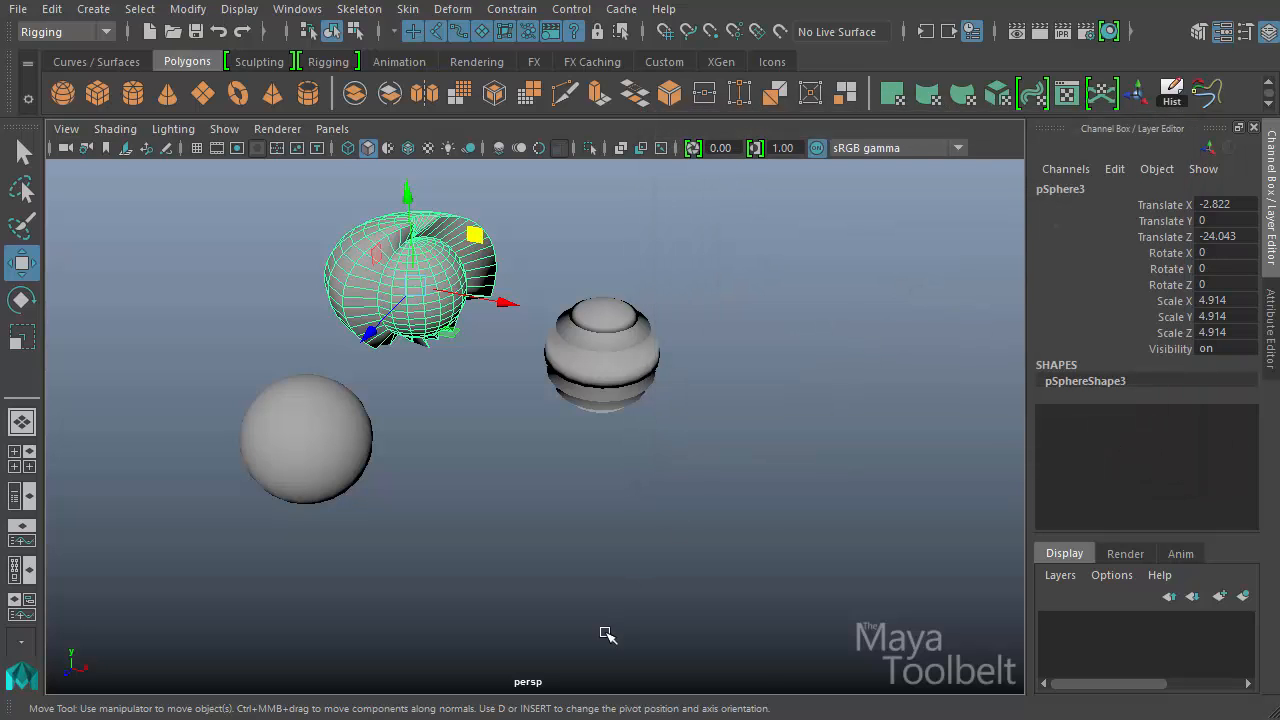
click(452, 9)
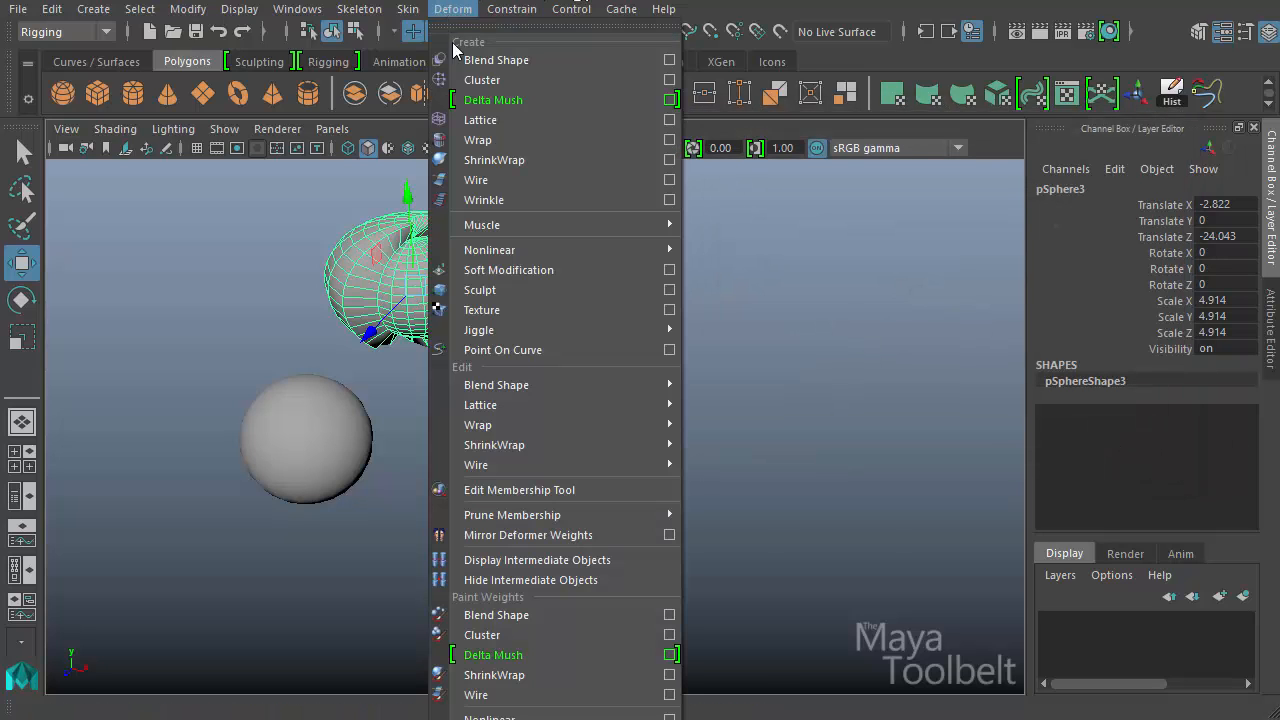
mouse_move(660, 385)
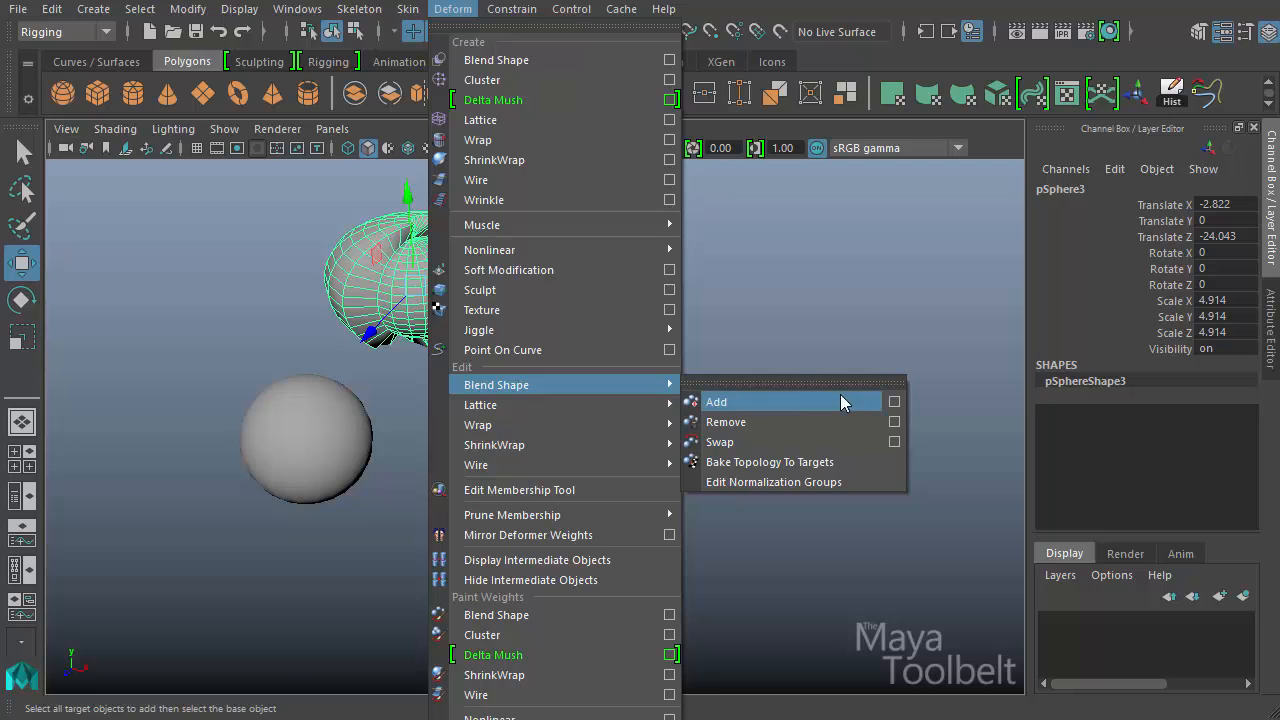
click(894, 401)
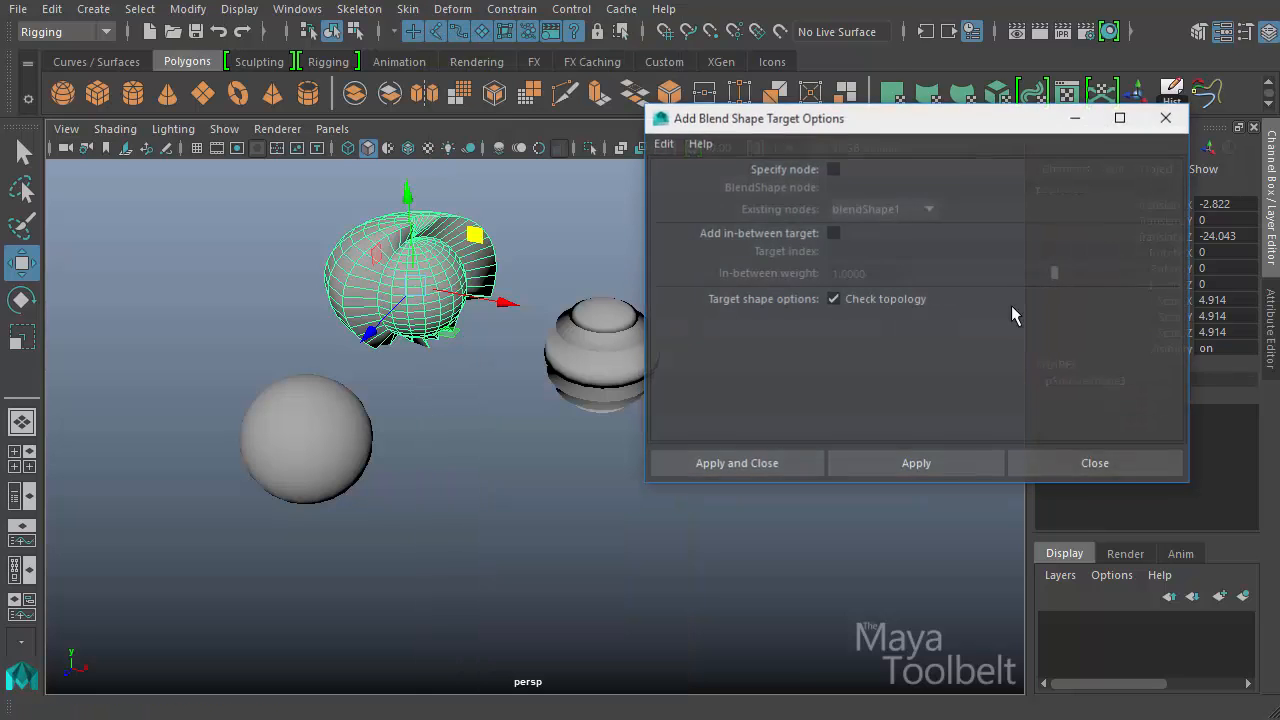
click(836, 233)
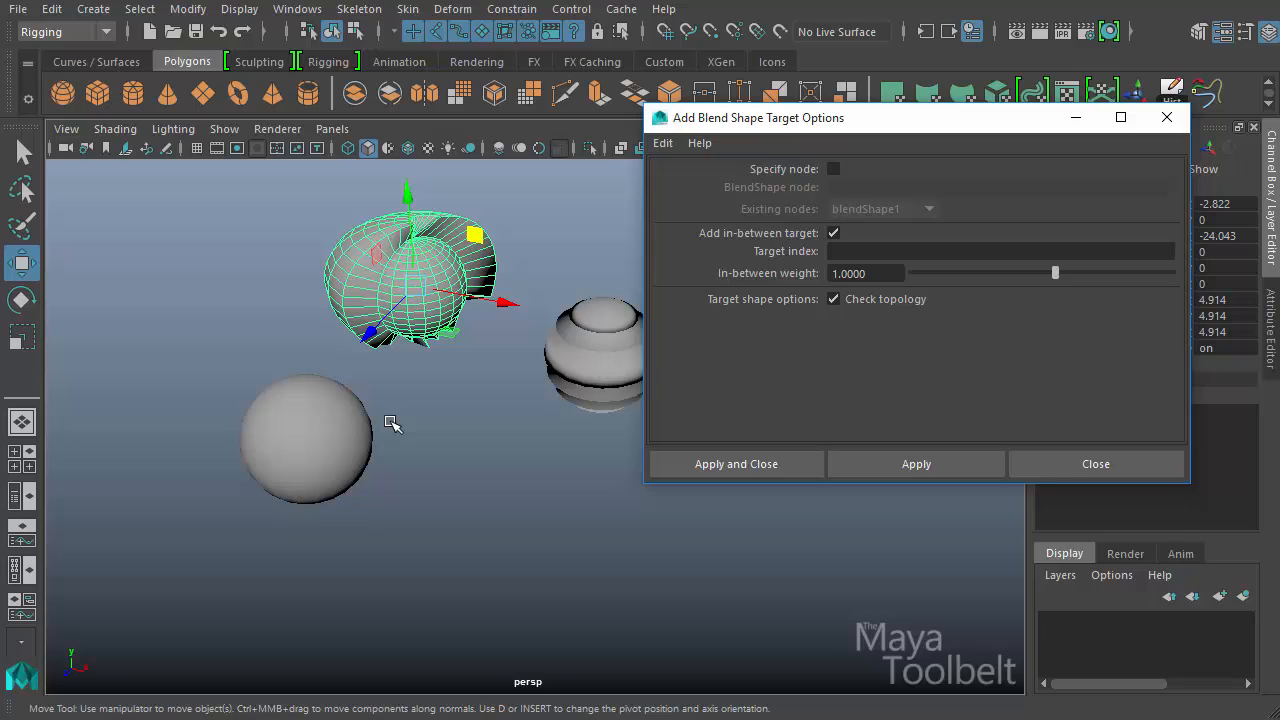
click(878, 273)
Duplicate the ridged target sphere twice and place the copies in a row beside it
alt+drag(566, 620, 249, 443)
click(249, 443)
alt+middle_drag(375, 535, 543, 514)
alt+drag(543, 514, 520, 508)
key(ctrl+d)
drag(357, 470, 500, 453)
alt+middle_drag(557, 520, 497, 530)
Stretch the first copy's upper and lower vertices vertically, and pull some of the second copy's vertices outward to one side
right_drag(457, 386, 391, 371)
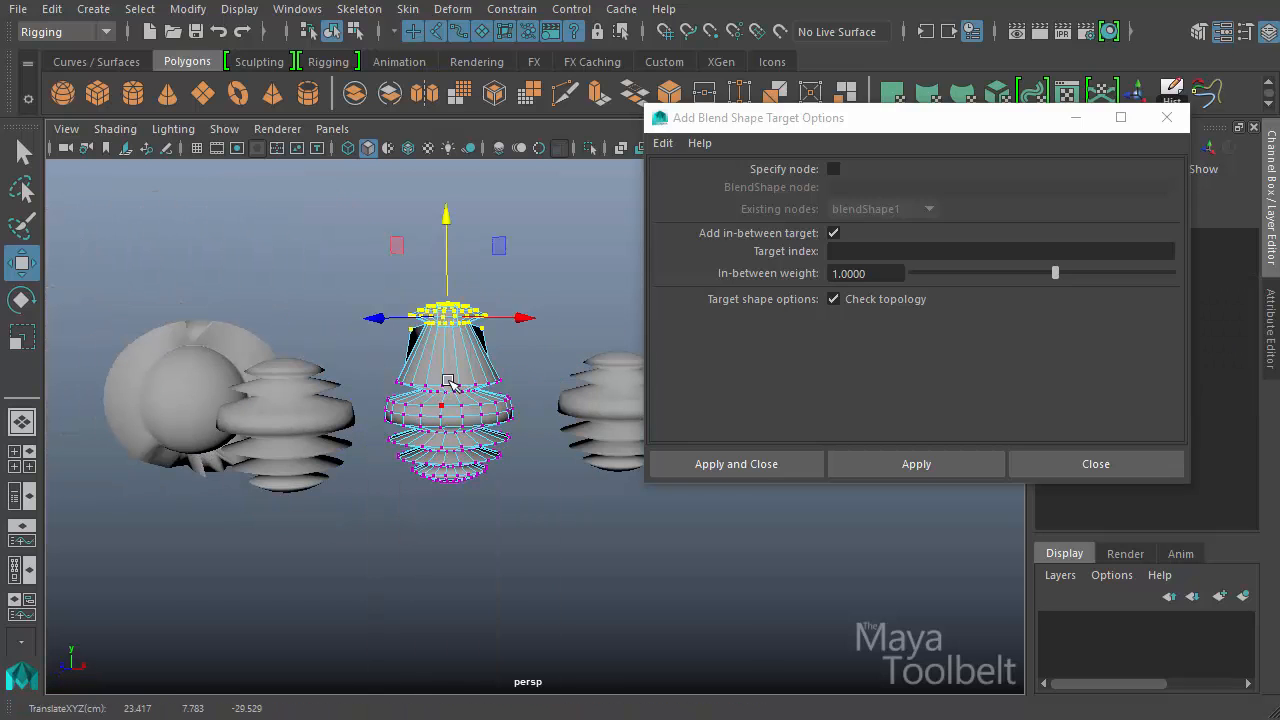
drag(370, 545, 540, 495)
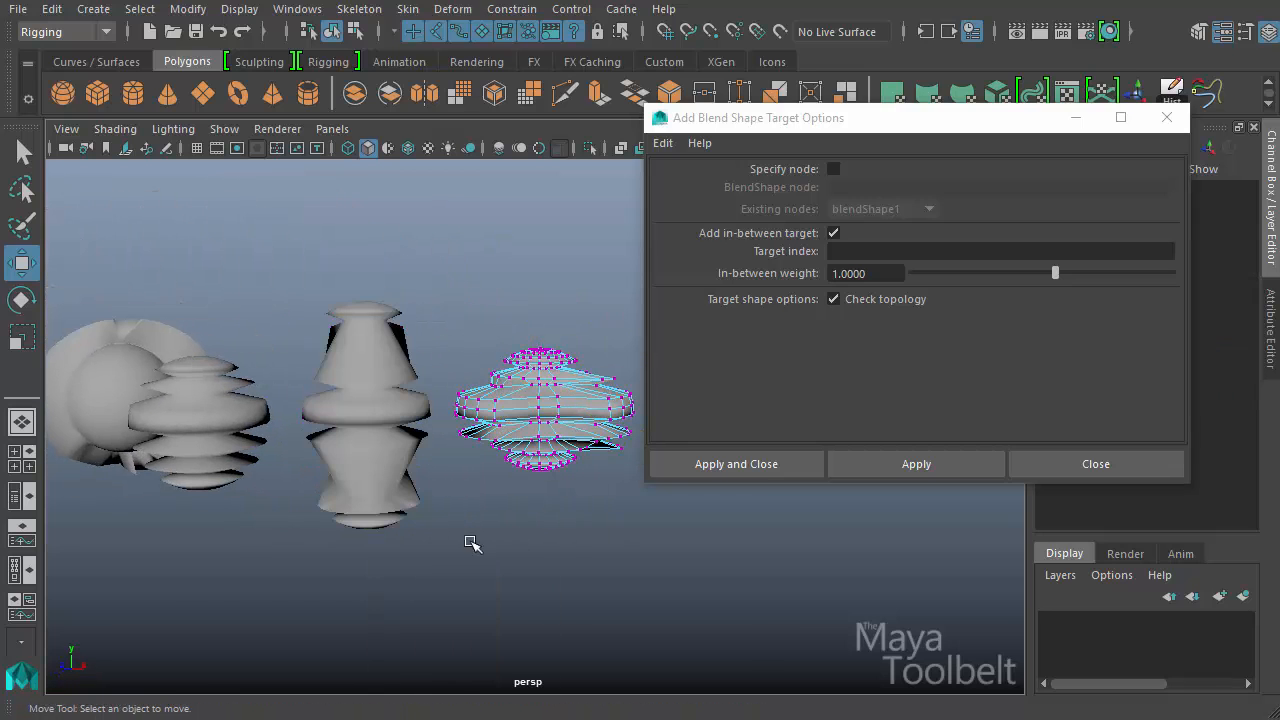
alt+middle_drag(471, 543, 576, 527)
alt+right_drag(576, 527, 421, 502)
alt+drag(421, 502, 470, 506)
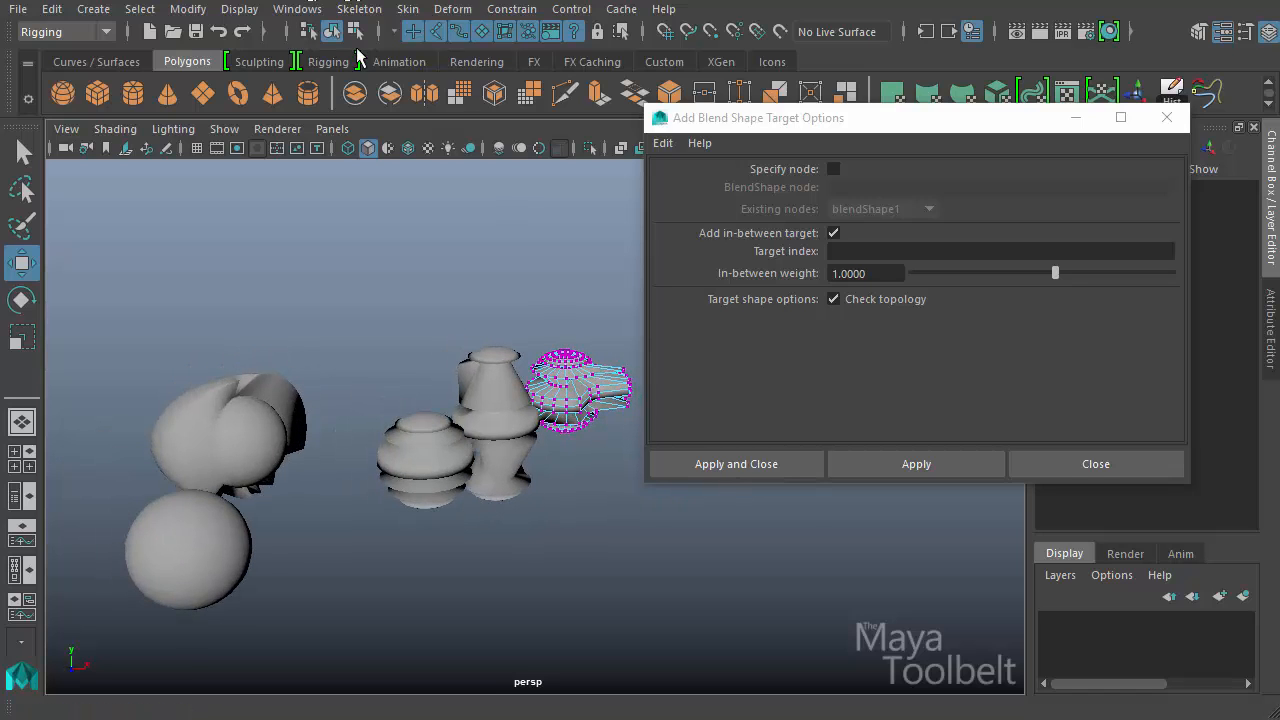
Return to object selection and select the ridged target, the vase-like copy and the sideways-stretched copy, followed by the base sphere
click(355, 33)
click(332, 32)
click(233, 525)
alt+drag(538, 571, 611, 510)
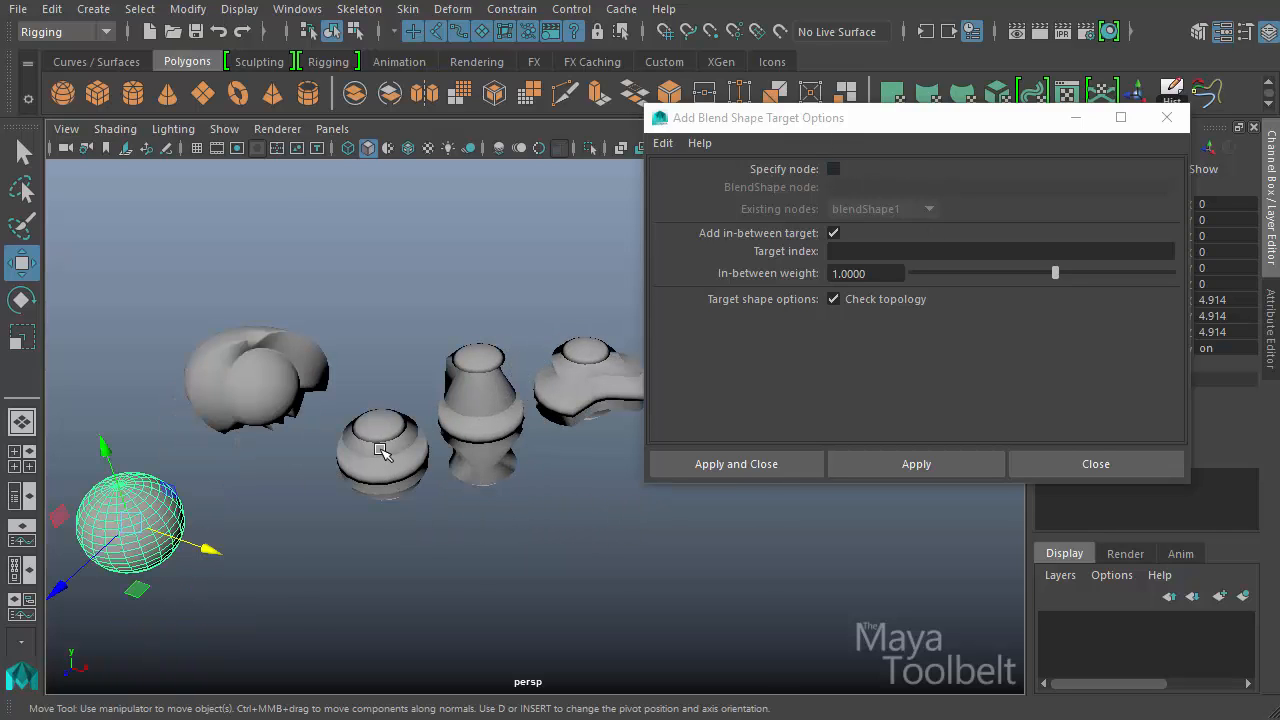
click(380, 450)
shift+click(490, 395)
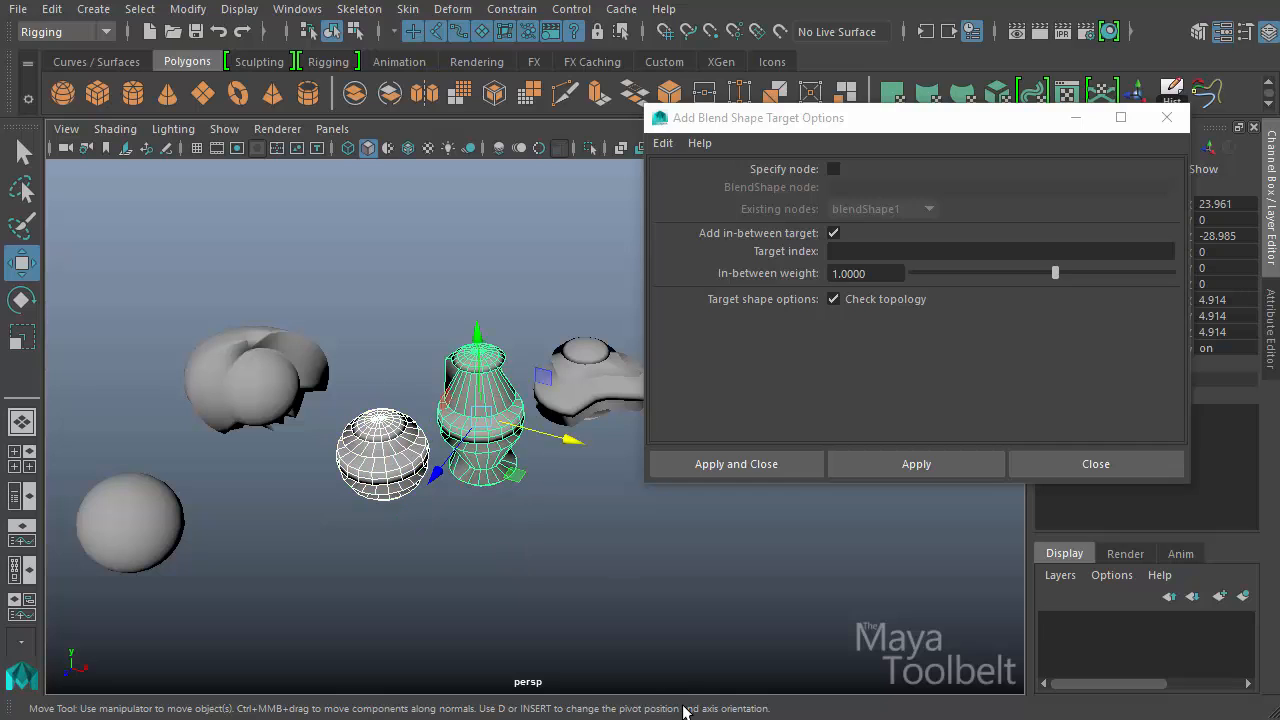
shift+click(618, 400)
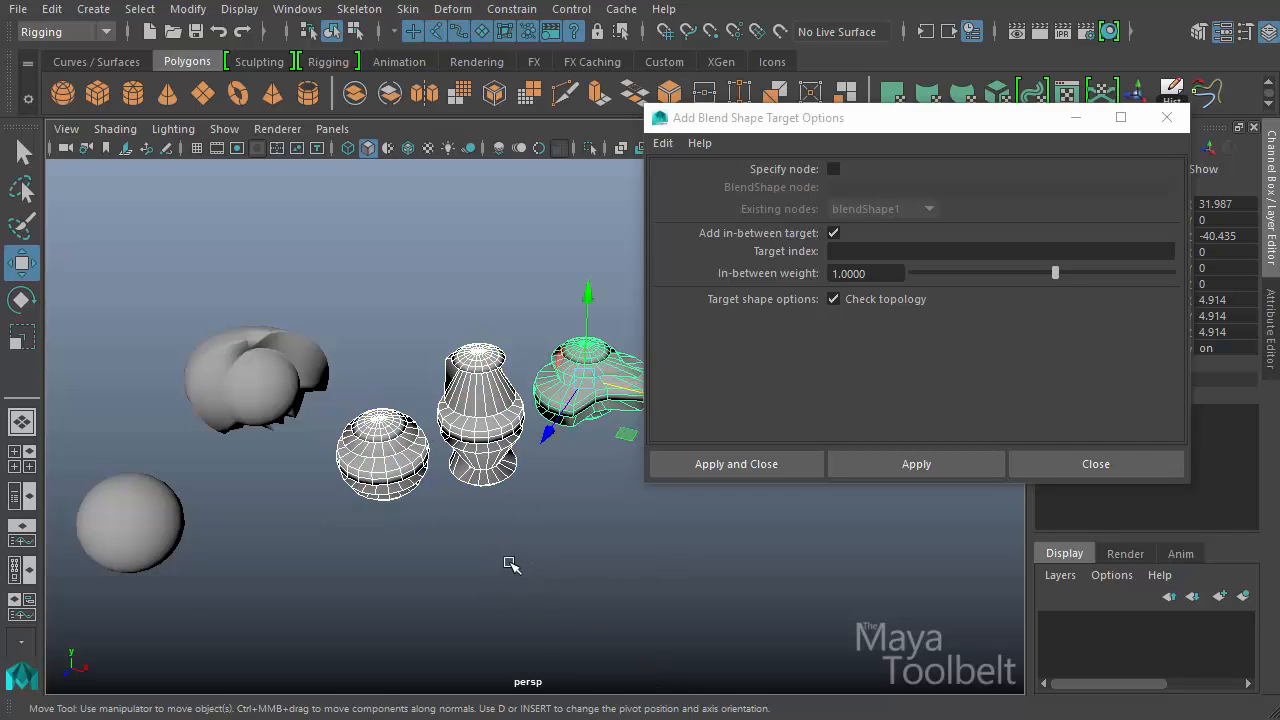
shift+click(106, 518)
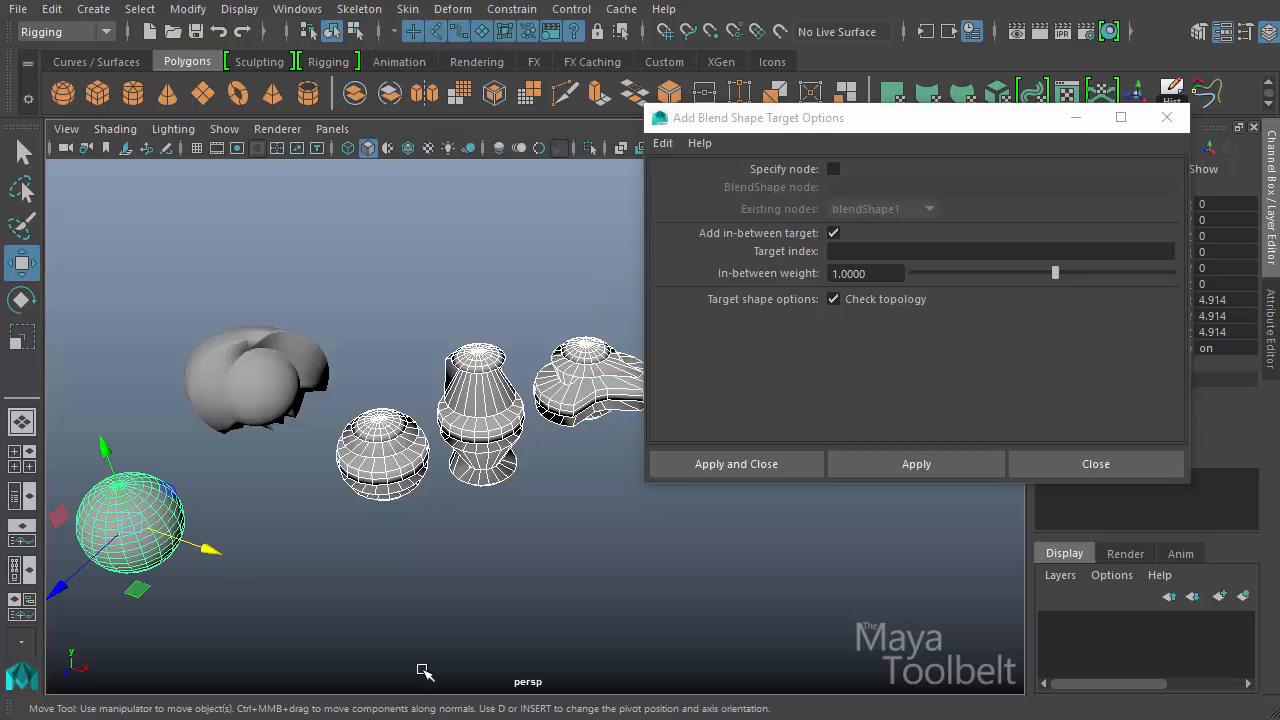
Create a blend shape on the base sphere from the three selected targets with In-between enabled
click(452, 10)
click(668, 60)
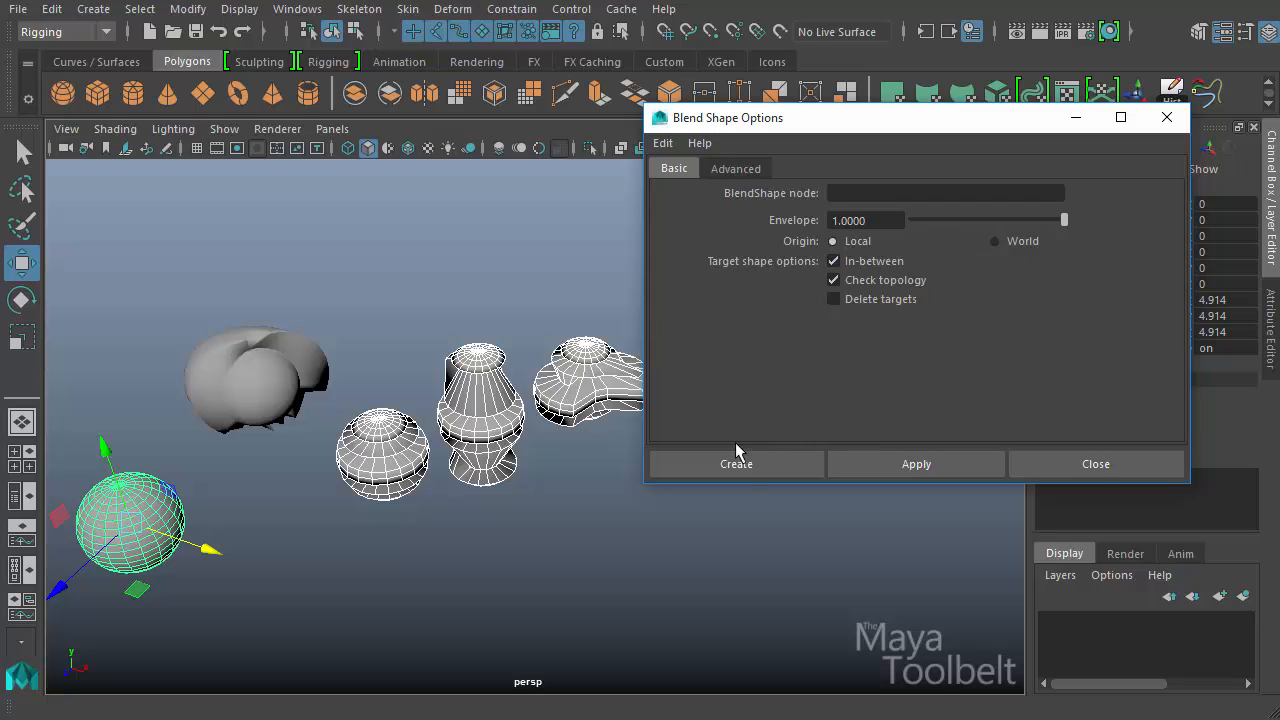
click(736, 462)
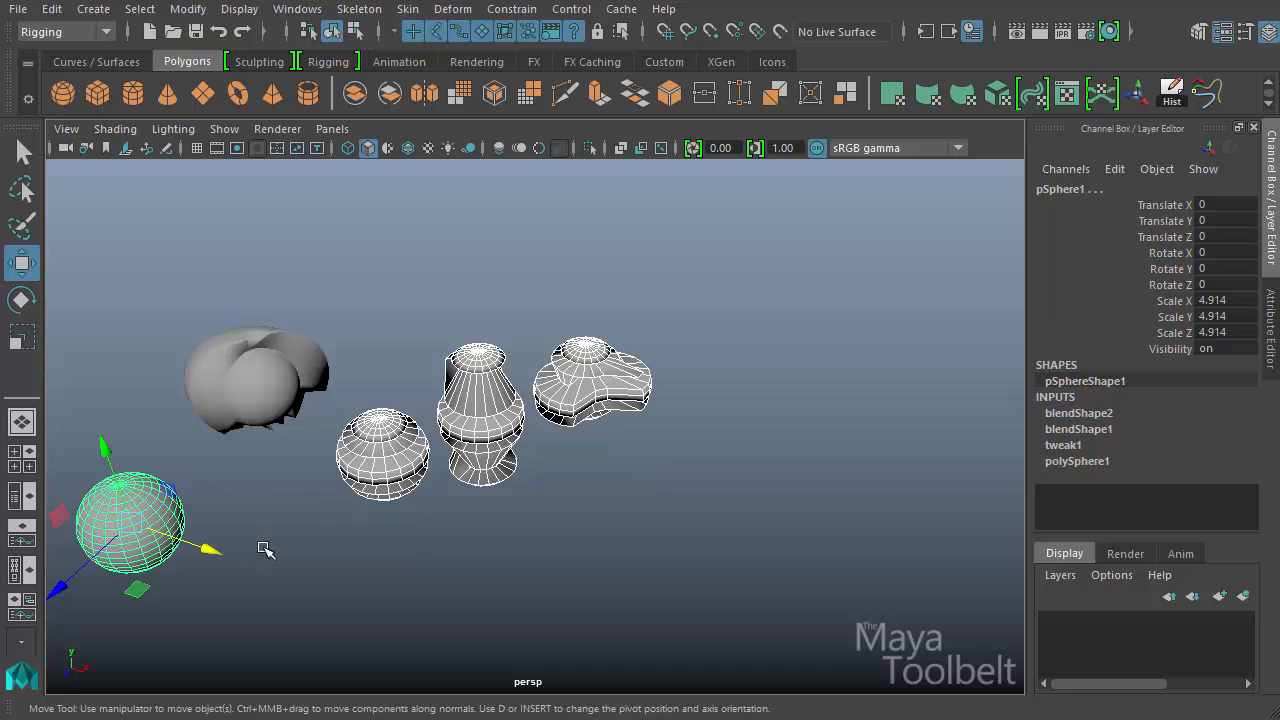
Expand blendShape2 and scrub its pSphere5 weight to about 0.24 to test the morph toward the ridged target
click(1080, 414)
alt+drag(606, 488, 580, 491)
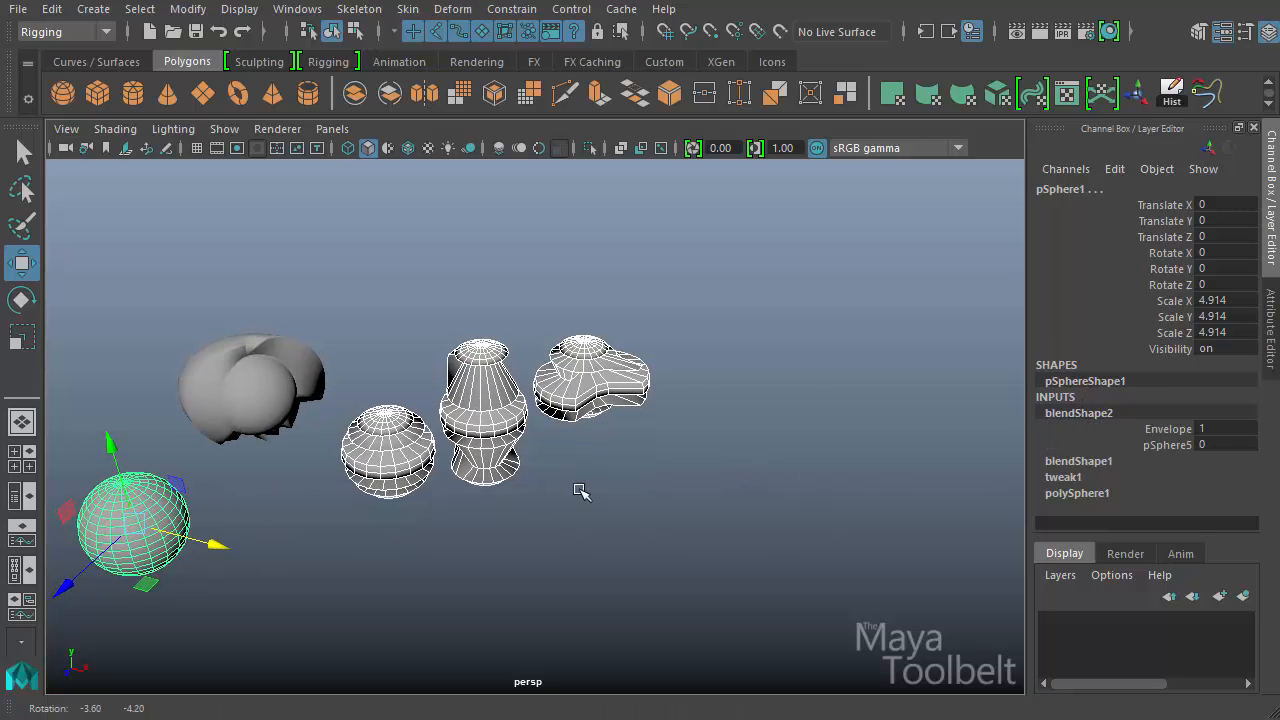
alt+middle_drag(450, 489, 612, 432)
alt+drag(838, 480, 820, 447)
click(1162, 445)
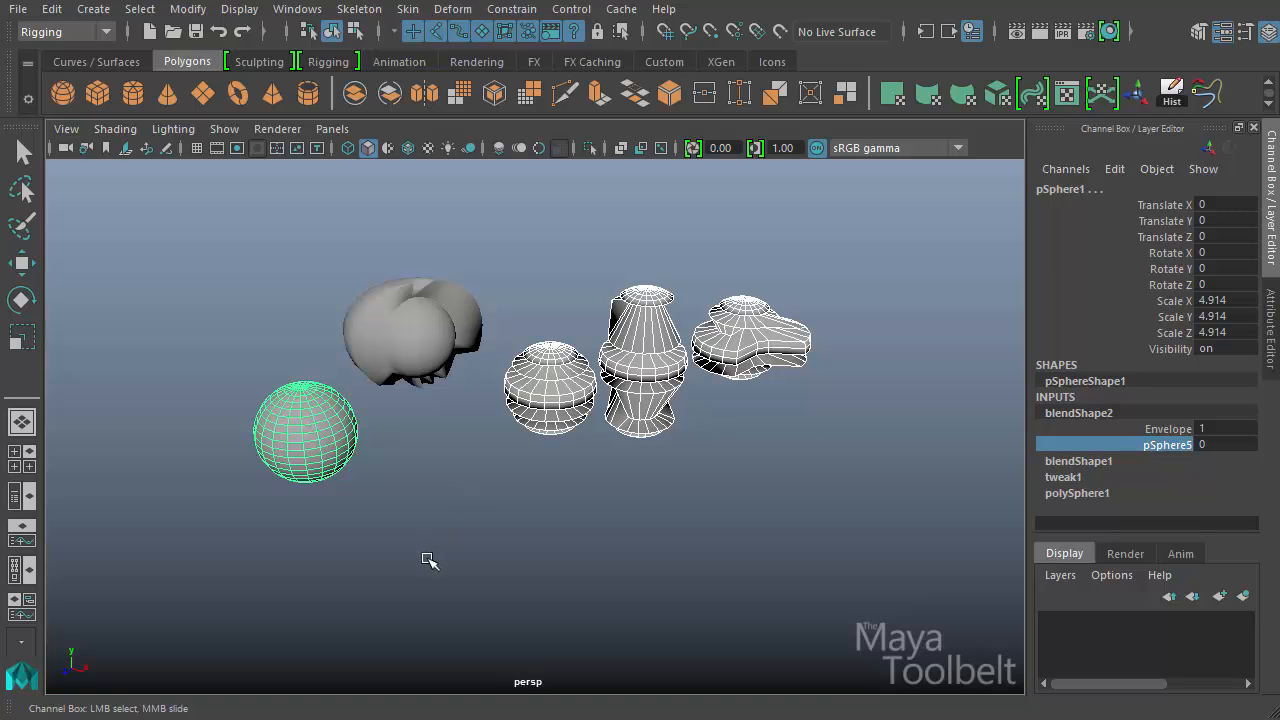
middle_drag(426, 558, 378, 554)
alt+right_drag(388, 559, 518, 542)
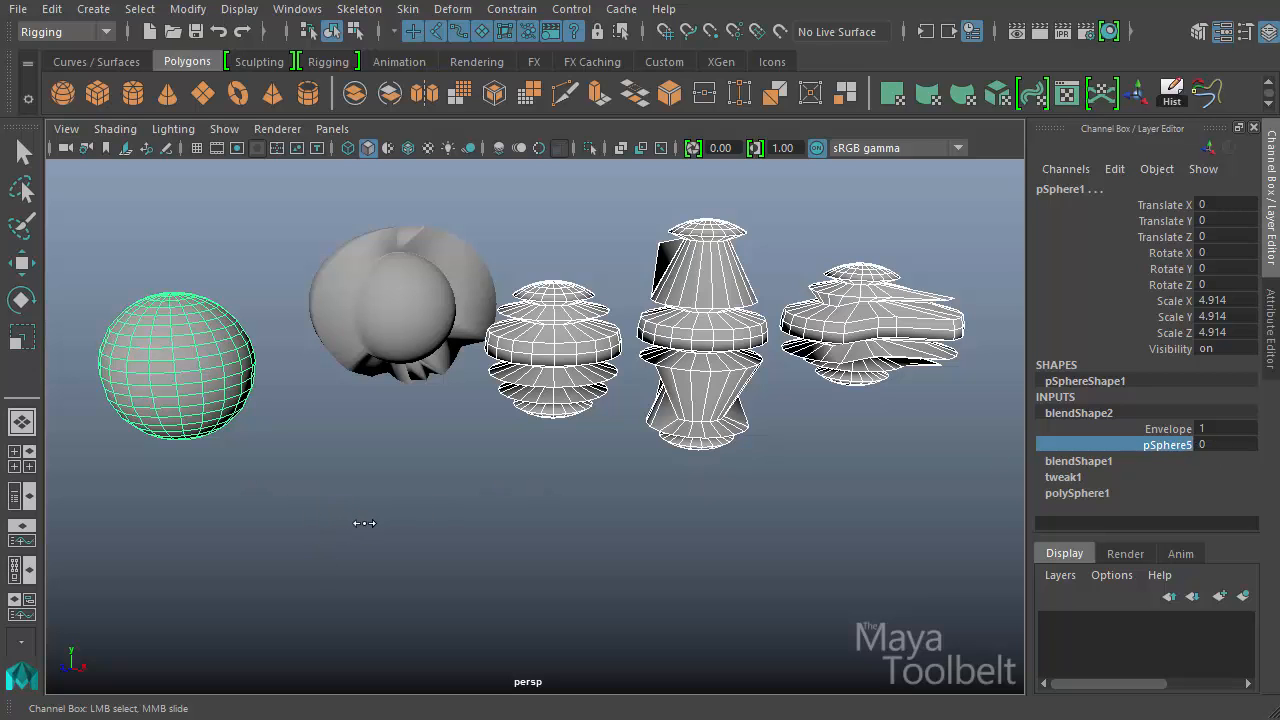
middle_drag(360, 520, 376, 526)
middle_drag(496, 509, 499, 512)
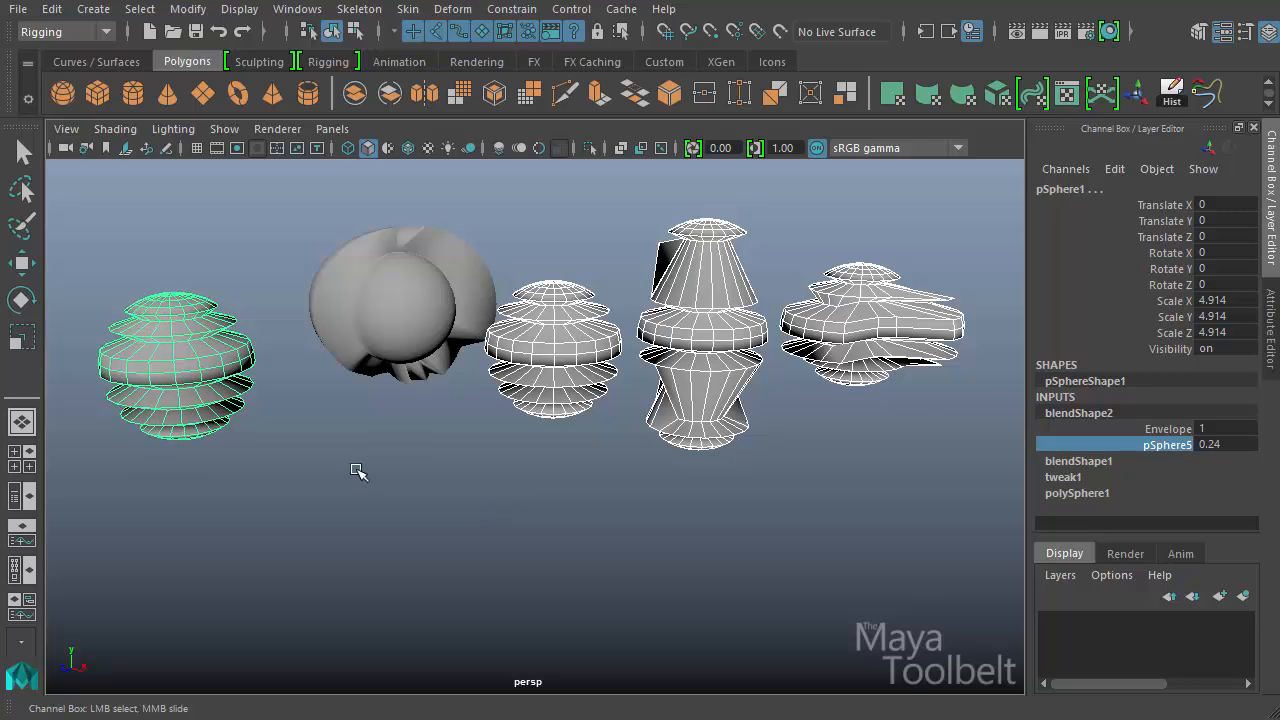
Raise the pSphere5 weight through about 0.67 to 1 and compare the base sphere with the vase-like and sideways-stretched targets
mouse_move(358, 472)
alt+mouse_down()
mouse_move(397, 489)
mouse_move(380, 483)
alt+mouse_up()
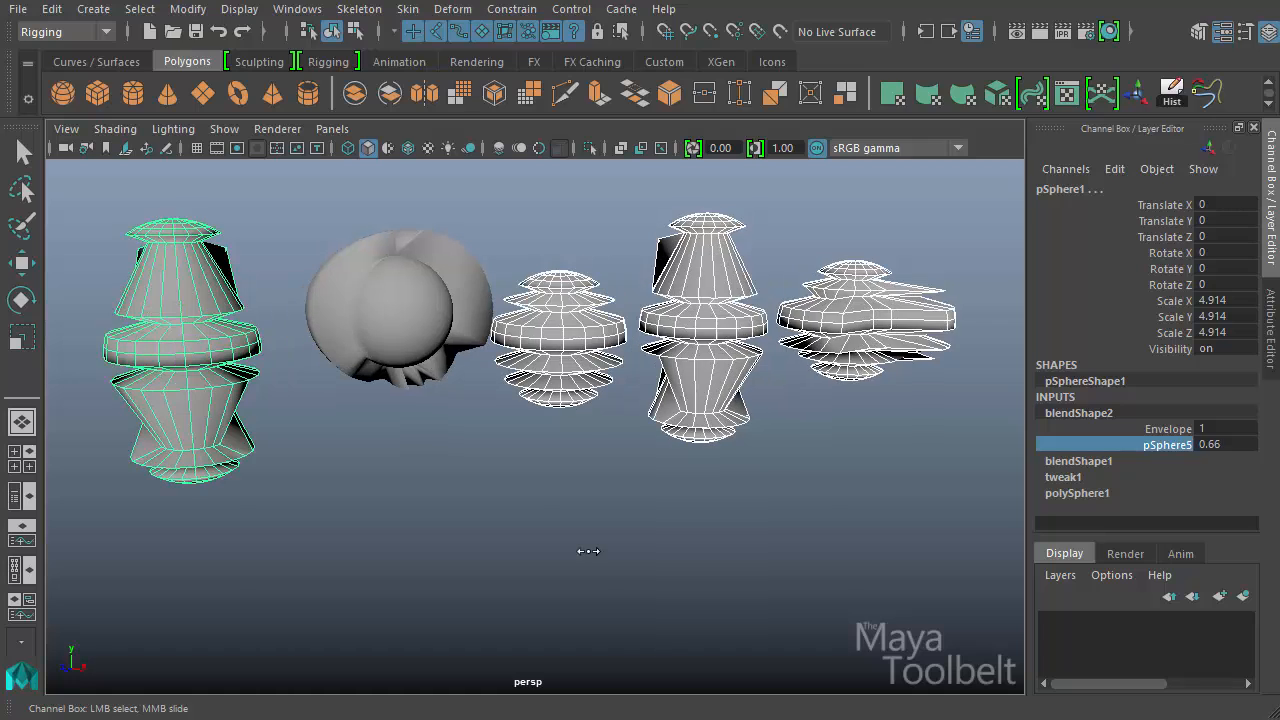
middle_drag(580, 551, 588, 551)
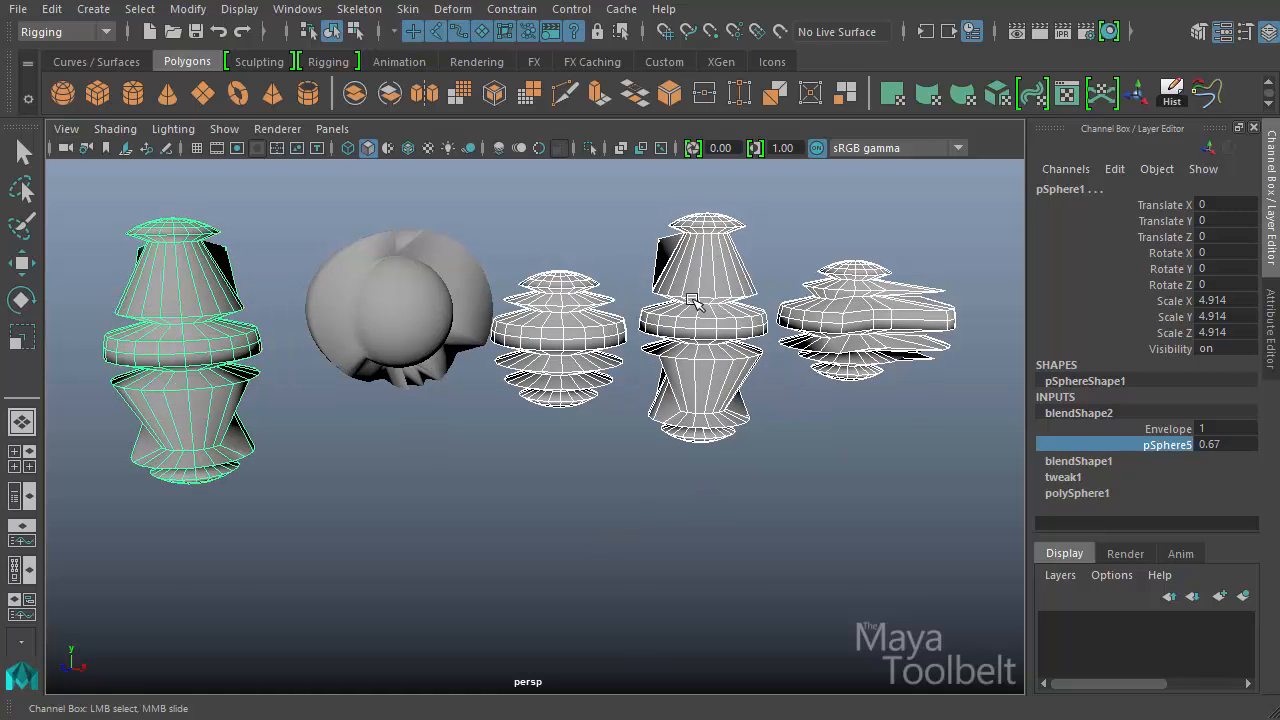
middle_drag(735, 336, 737, 524)
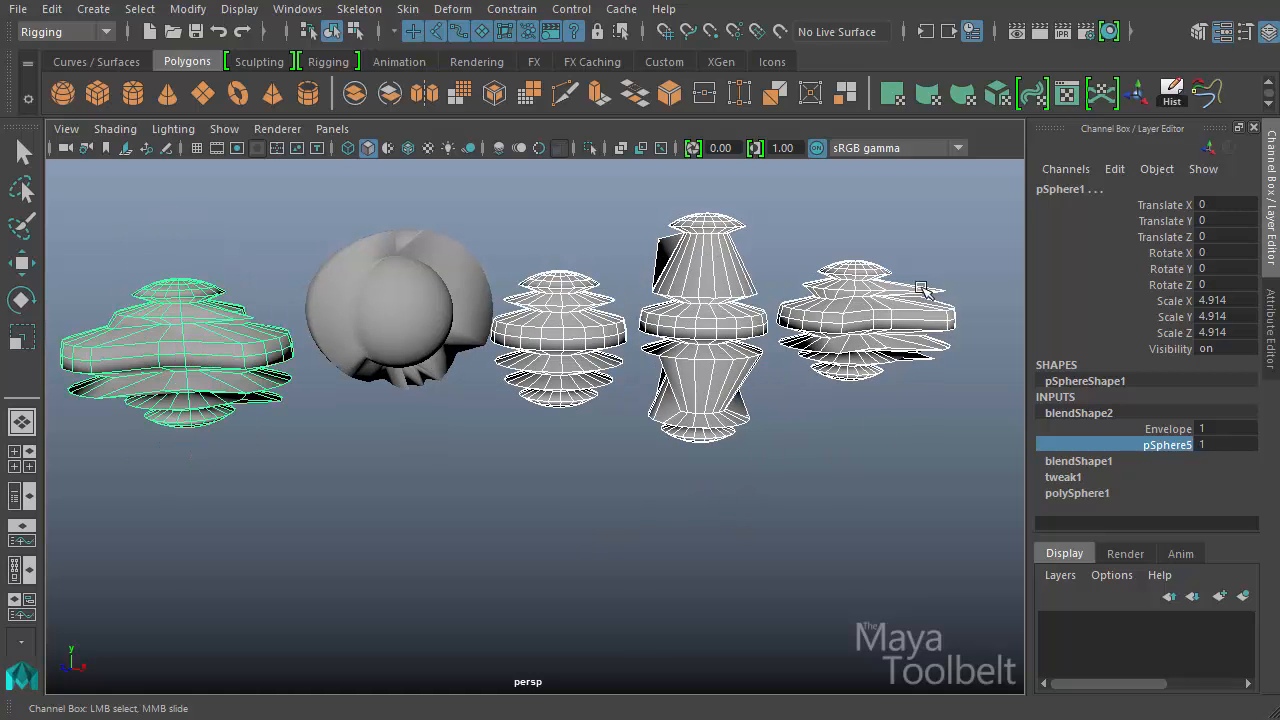
alt+drag(545, 447, 634, 531)
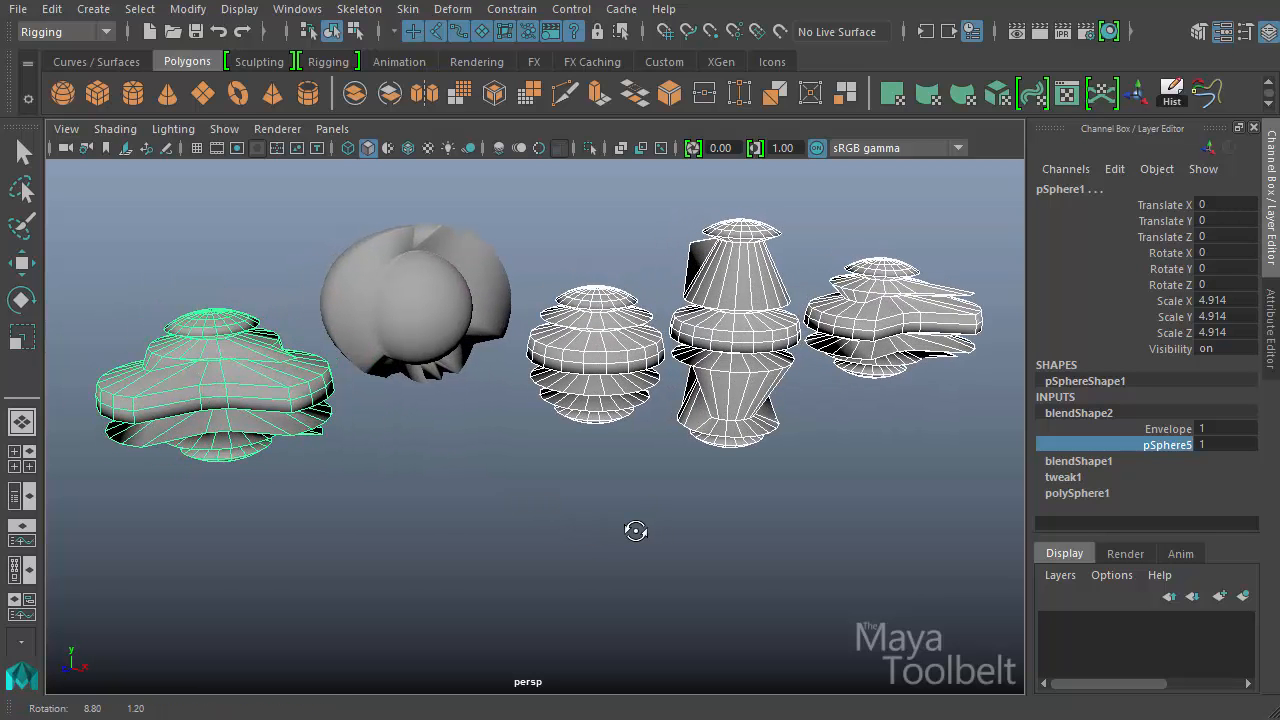
alt+drag(436, 456, 297, 331)
alt+drag(573, 503, 998, 458)
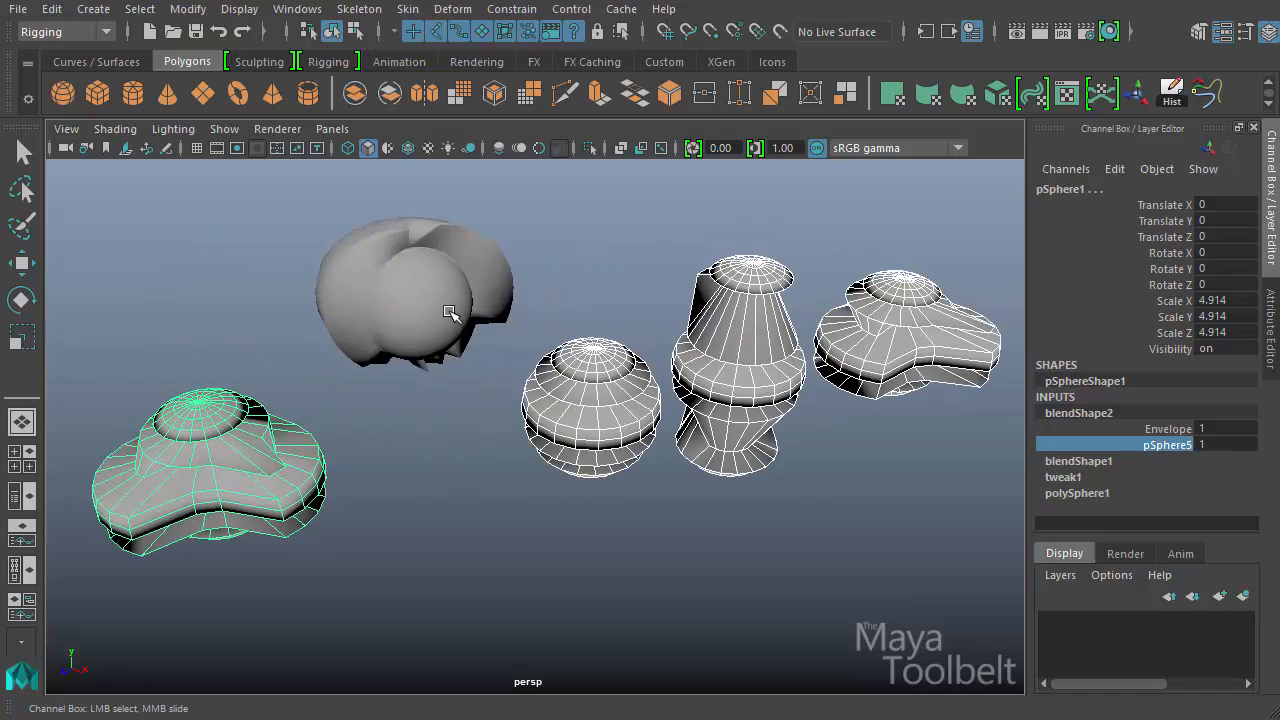
Examine the shell-like sphere and the base sphere's blend shape inputs, comparing them with the row of in-between targets
click(457, 300)
key(w)
mouse_move(594, 480)
alt+mouse_down()
mouse_move(634, 500)
mouse_move(513, 325)
alt+mouse_up()
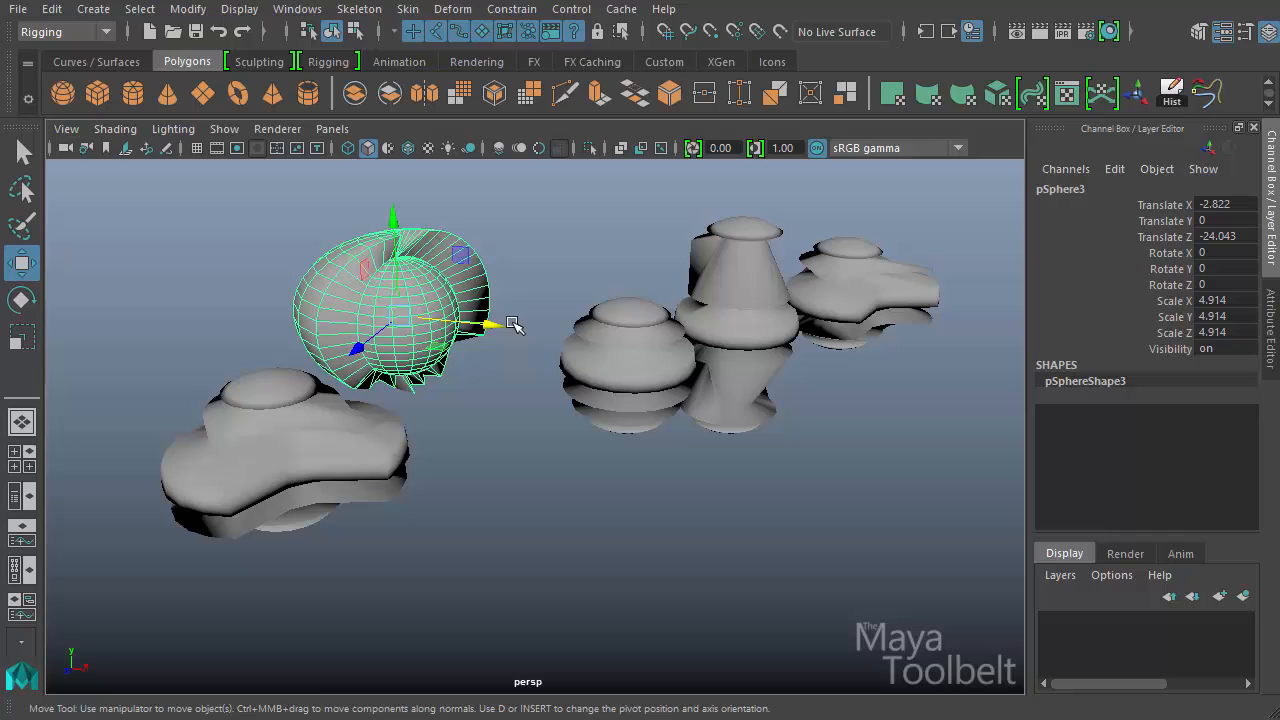
click(297, 443)
alt+drag(575, 532, 734, 506)
click(1080, 413)
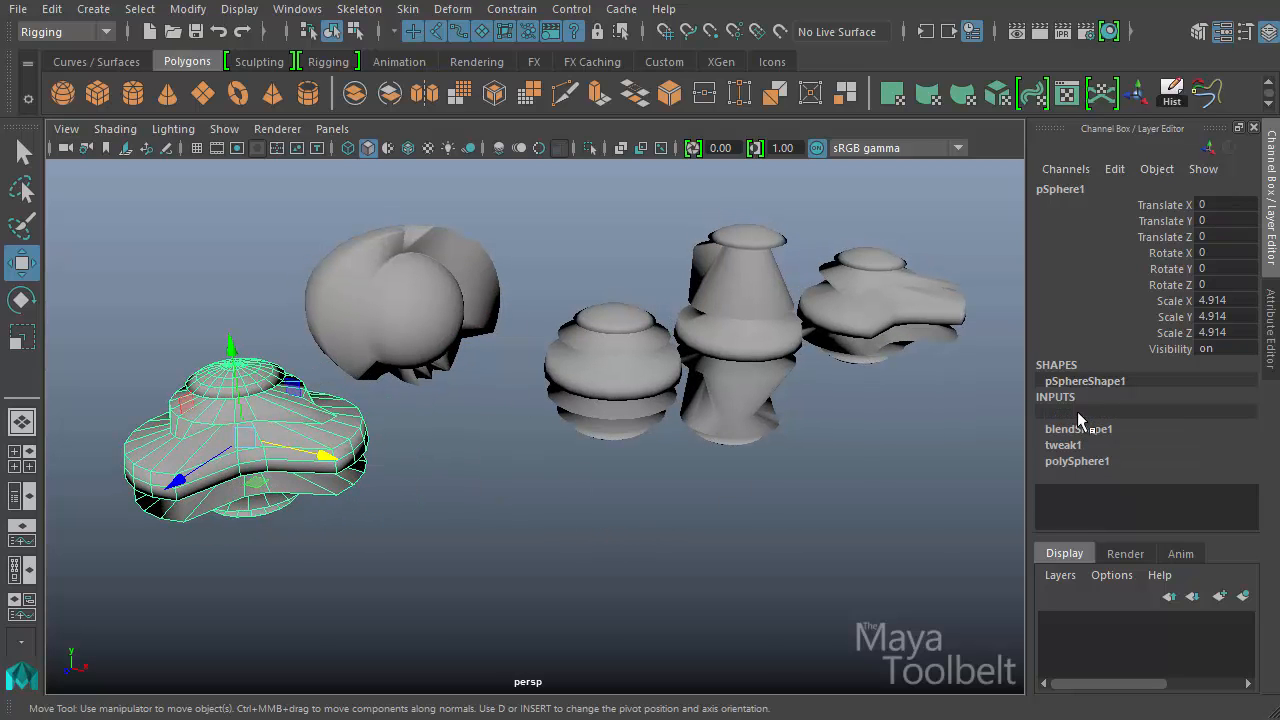
click(367, 293)
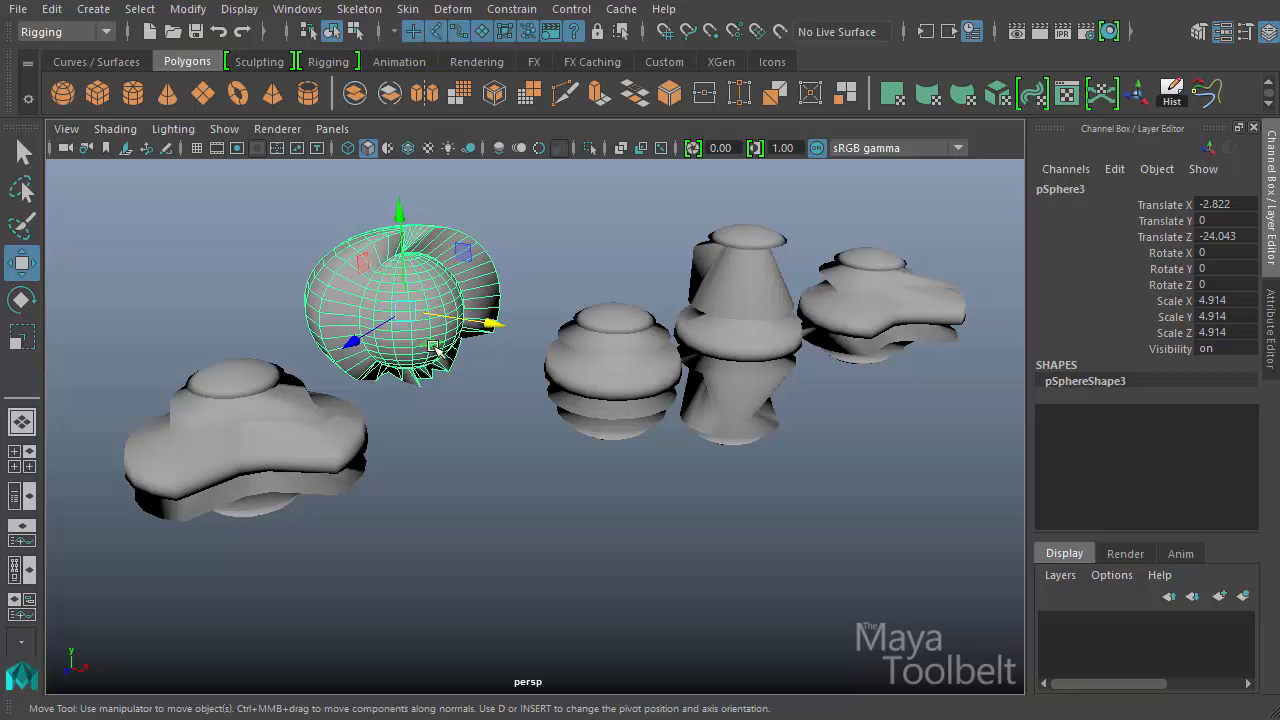
alt+drag(580, 452, 562, 418)
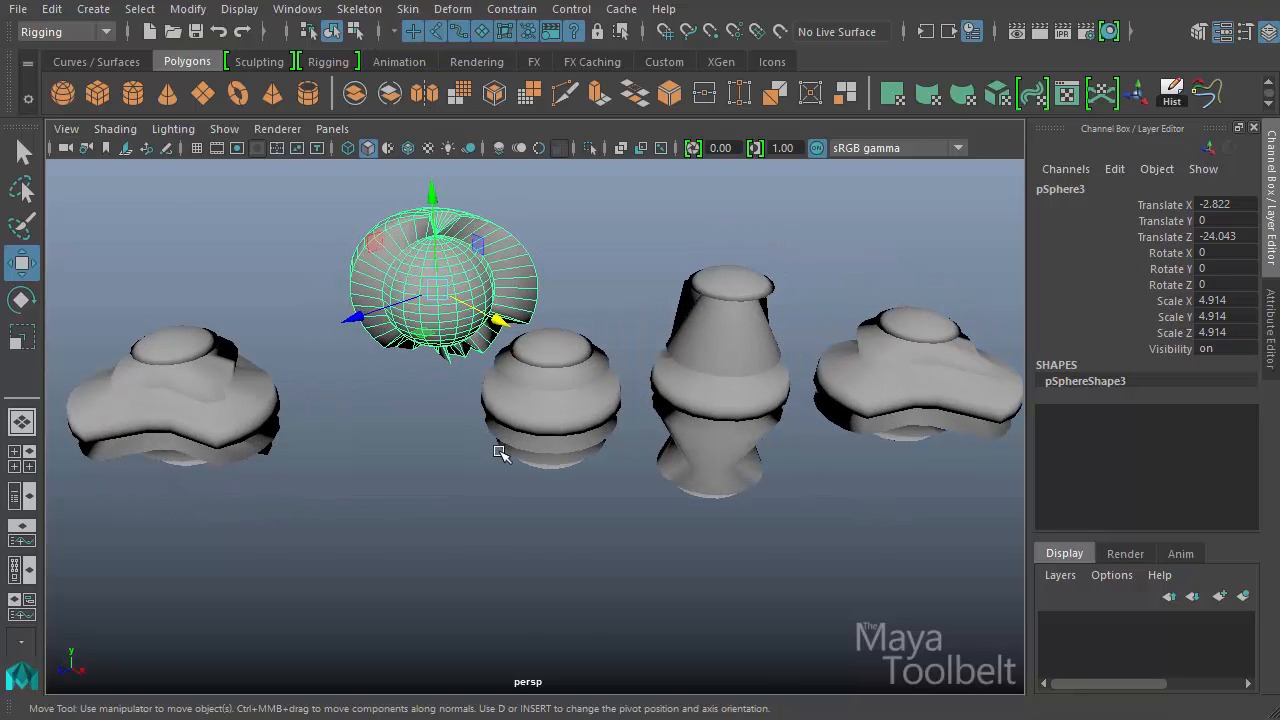
alt+drag(508, 449, 263, 423)
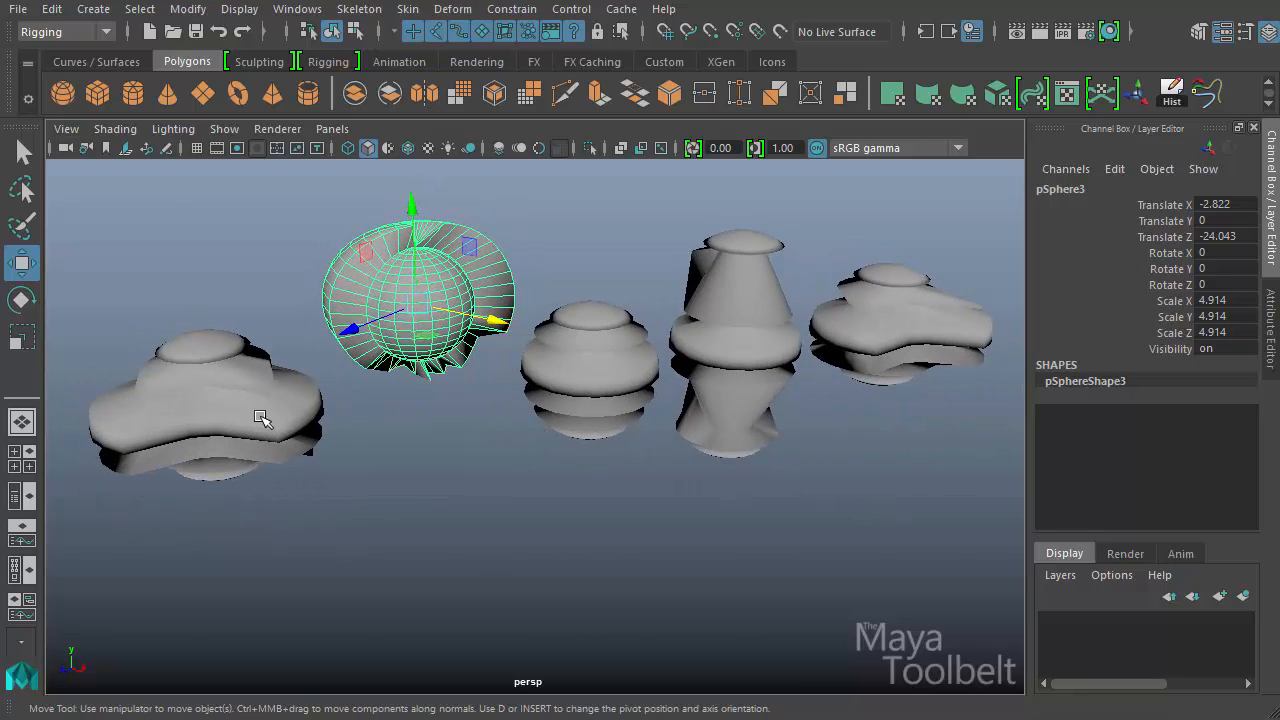
Select the base sphere and scrub its blendShape2 pSphere5 weight from 0 through 0.3 to 1
click(236, 428)
click(1102, 428)
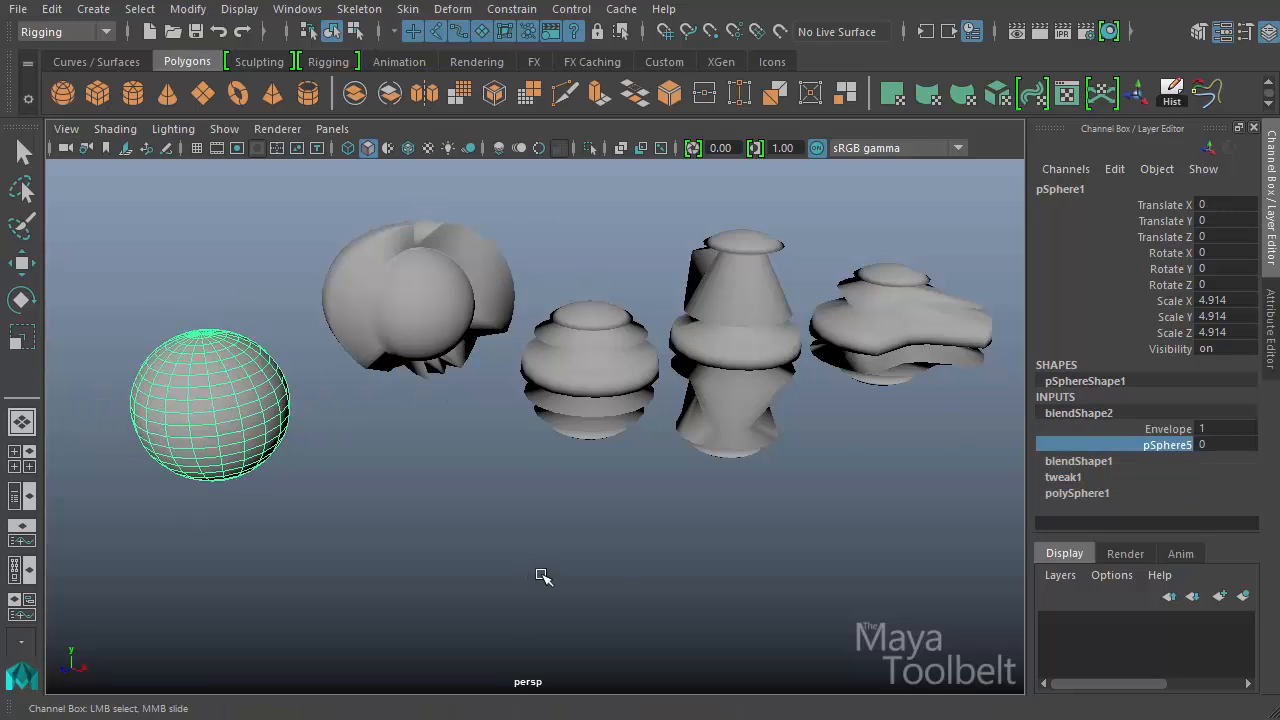
middle_drag(560, 575, 599, 593)
alt+drag(599, 591, 561, 568)
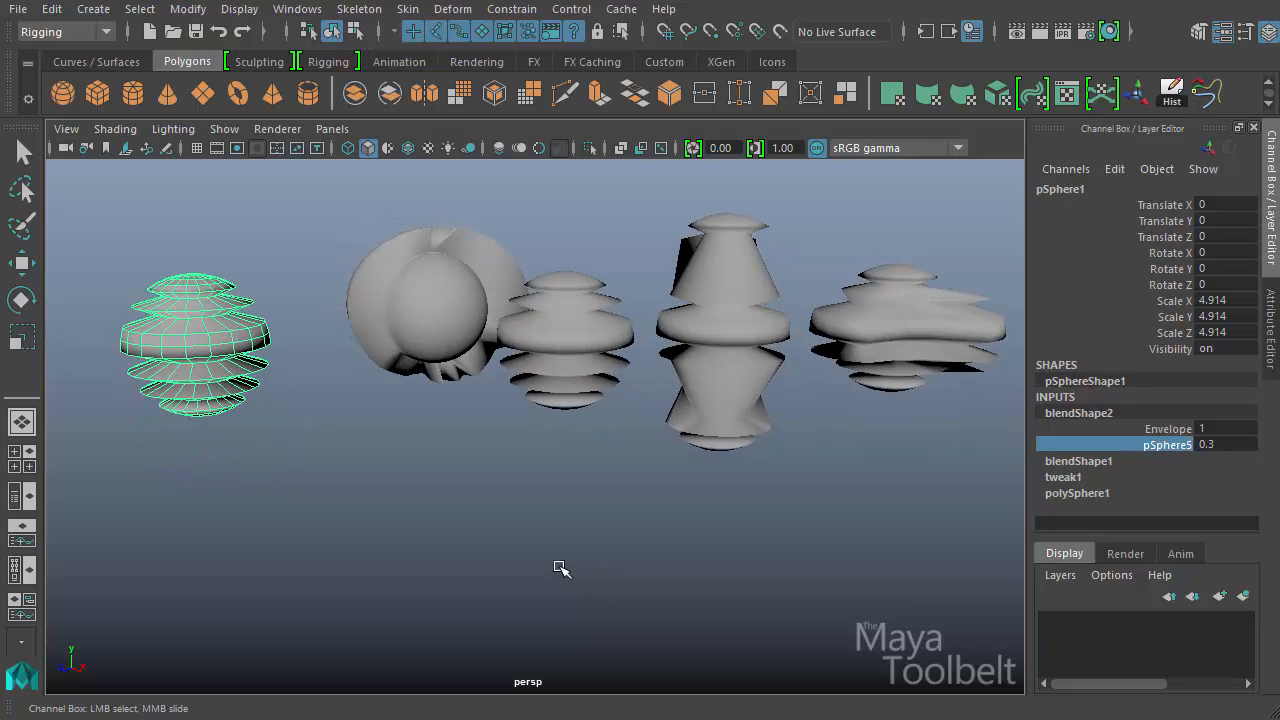
middle_drag(493, 572, 575, 577)
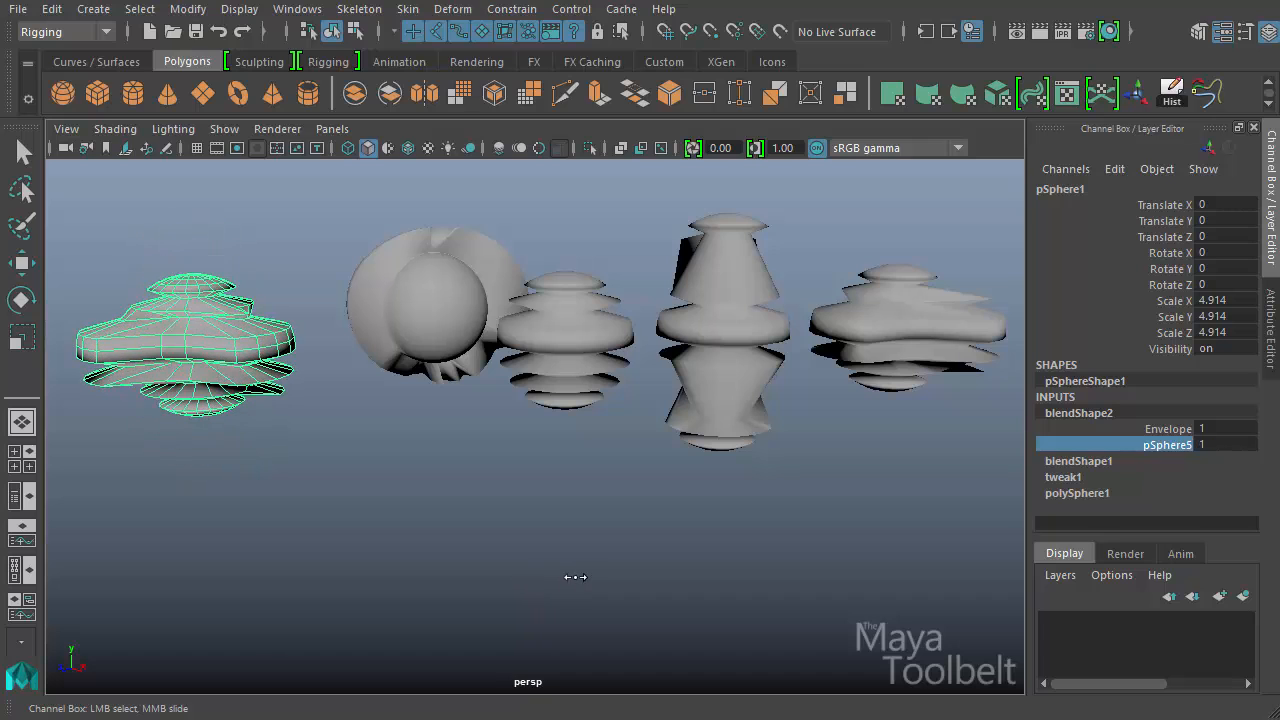
Reselect the base sphere and bring its blendShape2 pSphere5 weight back to 0
click(458, 316)
key(w)
click(245, 385)
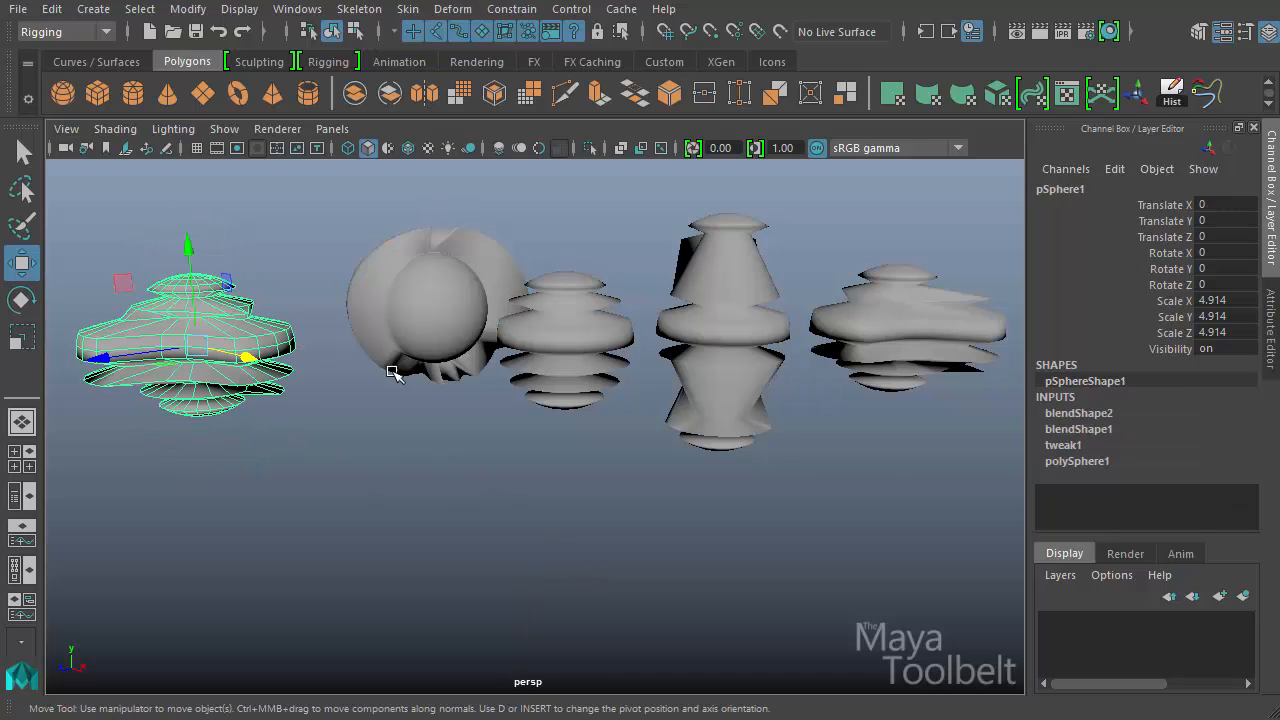
click(1090, 414)
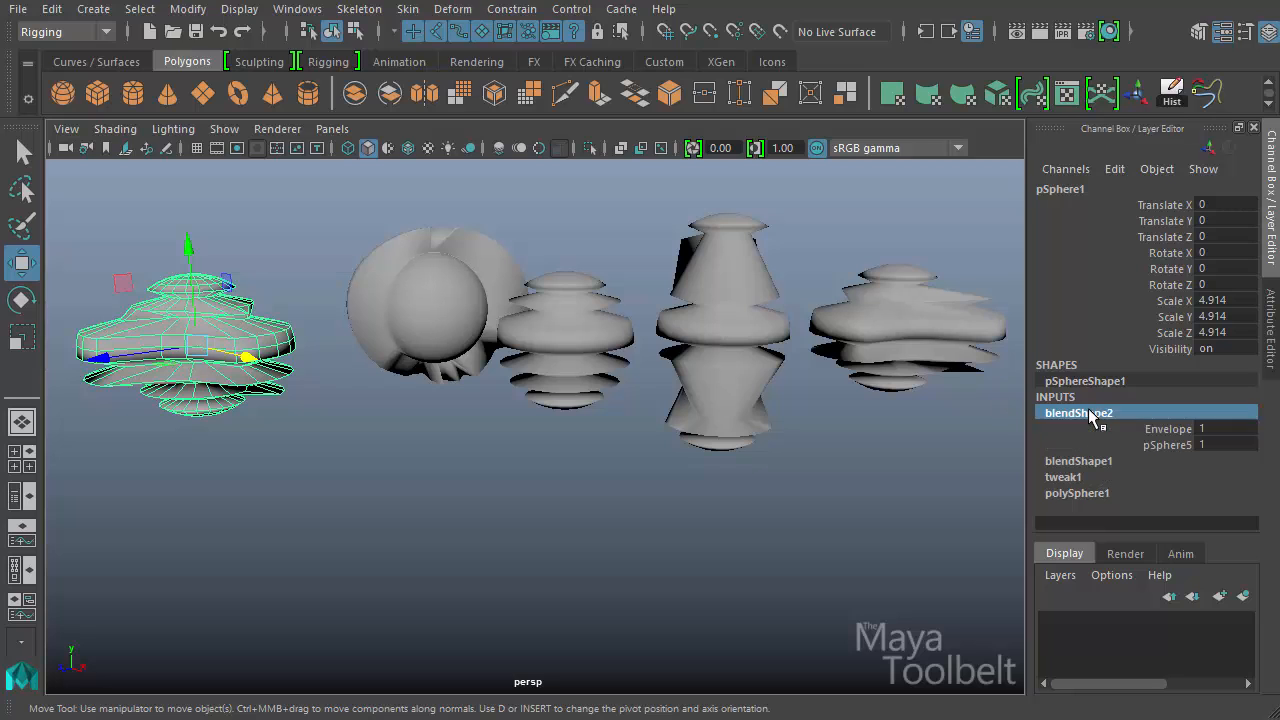
click(1154, 442)
middle_drag(717, 529, 550, 560)
middle_drag(608, 564, 625, 586)
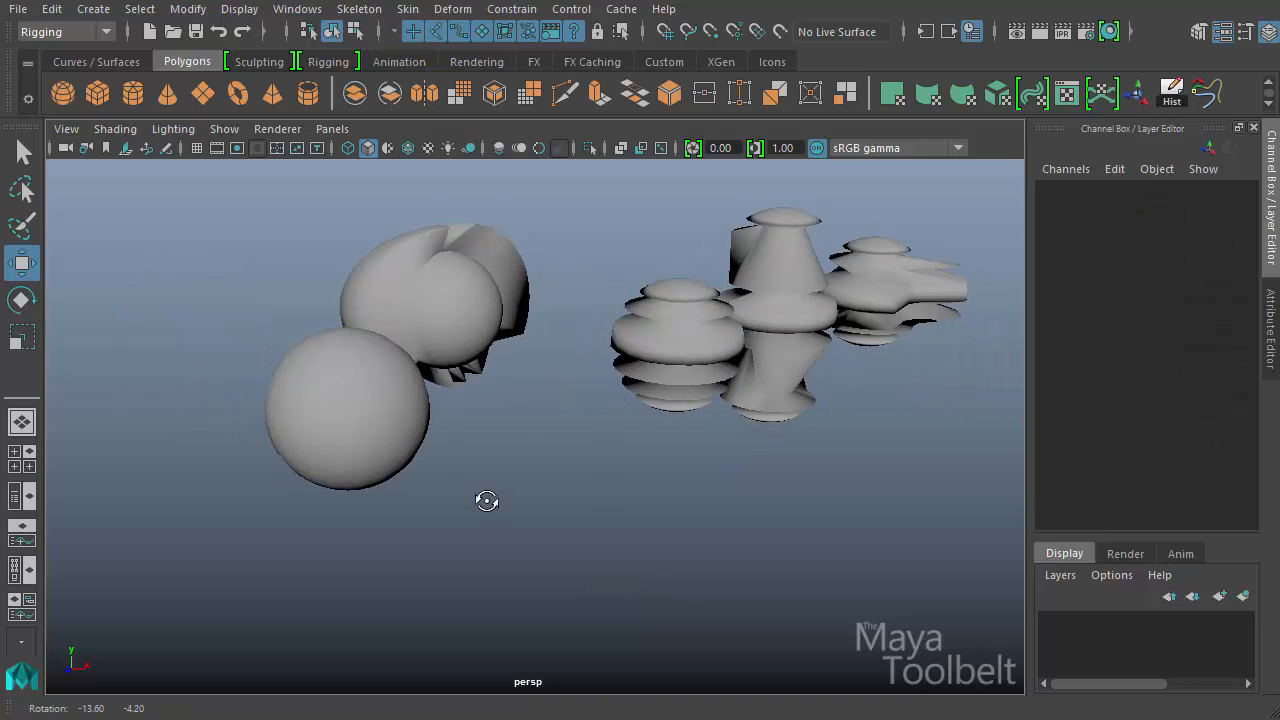
Select the shell-like sphere, followed by the base sphere
alt+drag(486, 500, 491, 205)
click(500, 306)
alt+drag(500, 306, 629, 449)
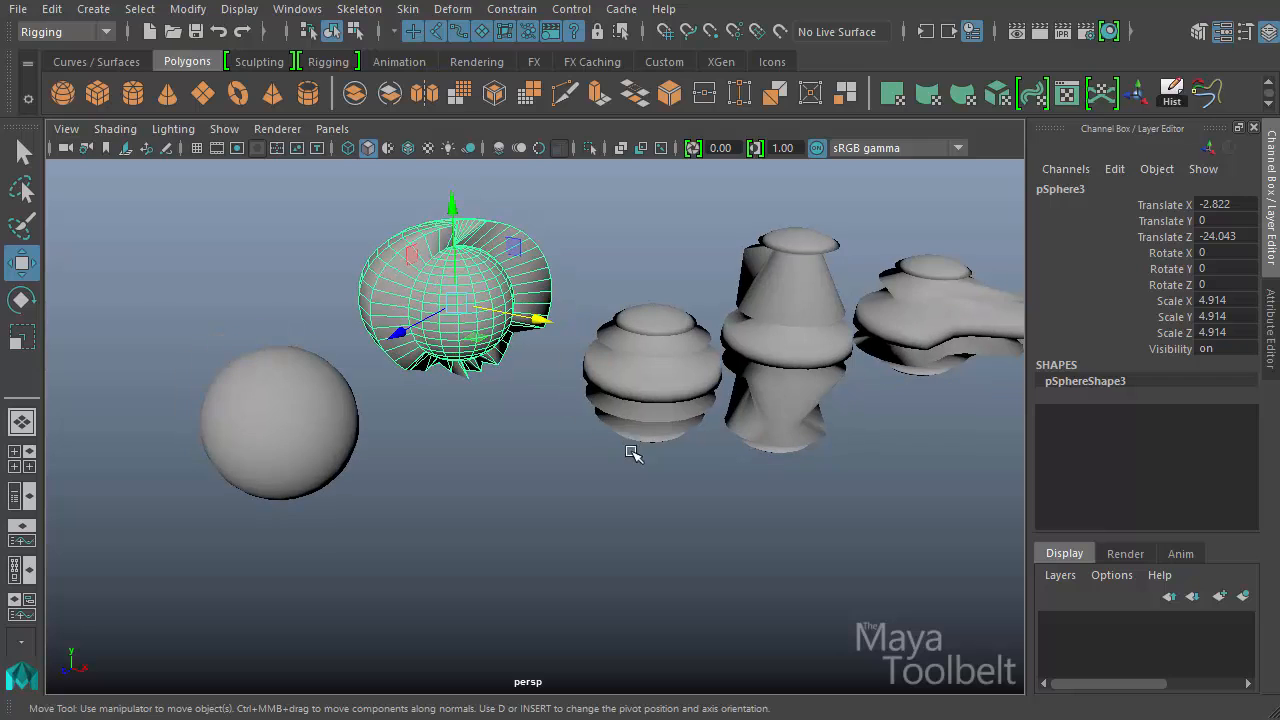
click(322, 468)
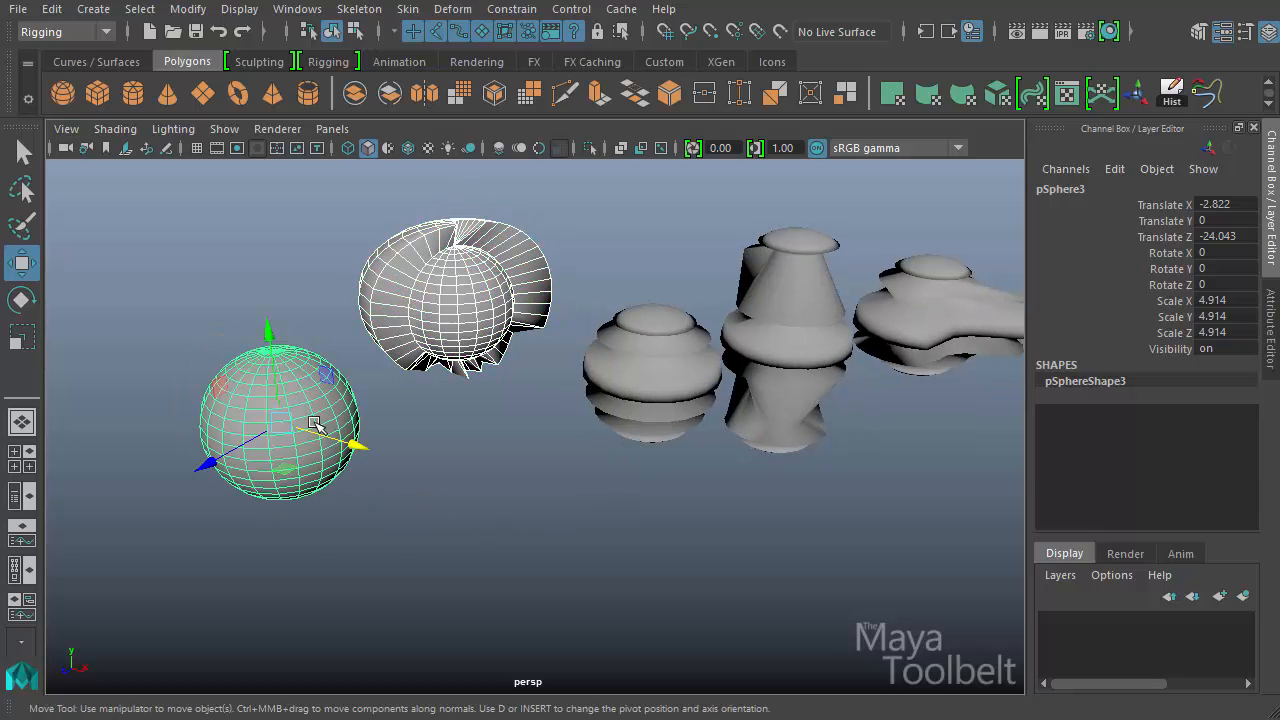
Add the shell-like sphere to the specified node blendShape2 as an in-between target with an in-between weight of 0.15
click(461, 10)
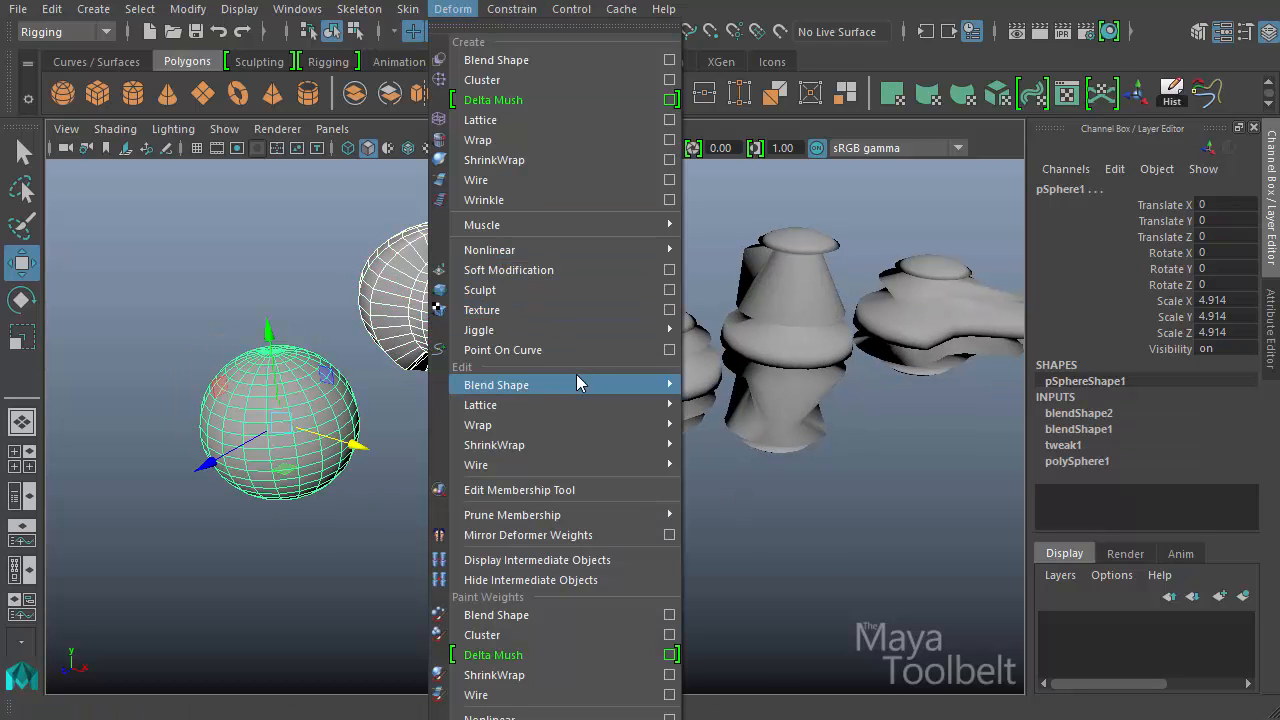
mouse_move(577, 384)
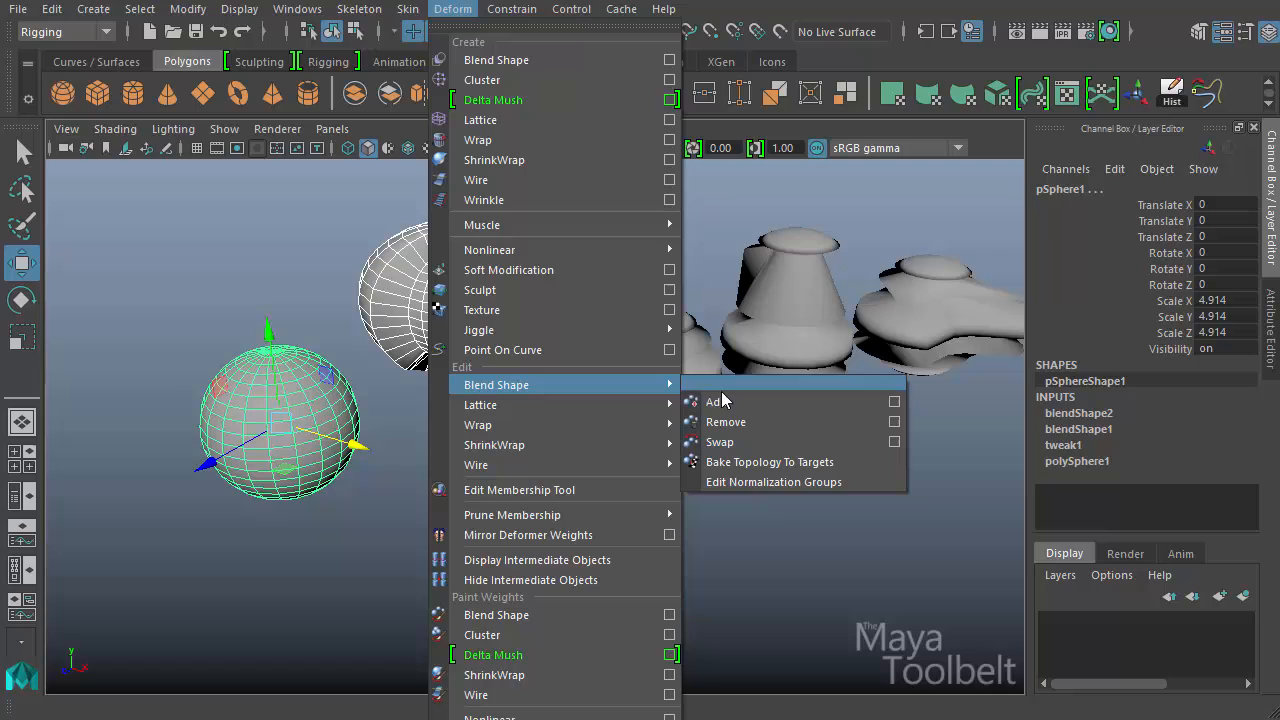
click(903, 403)
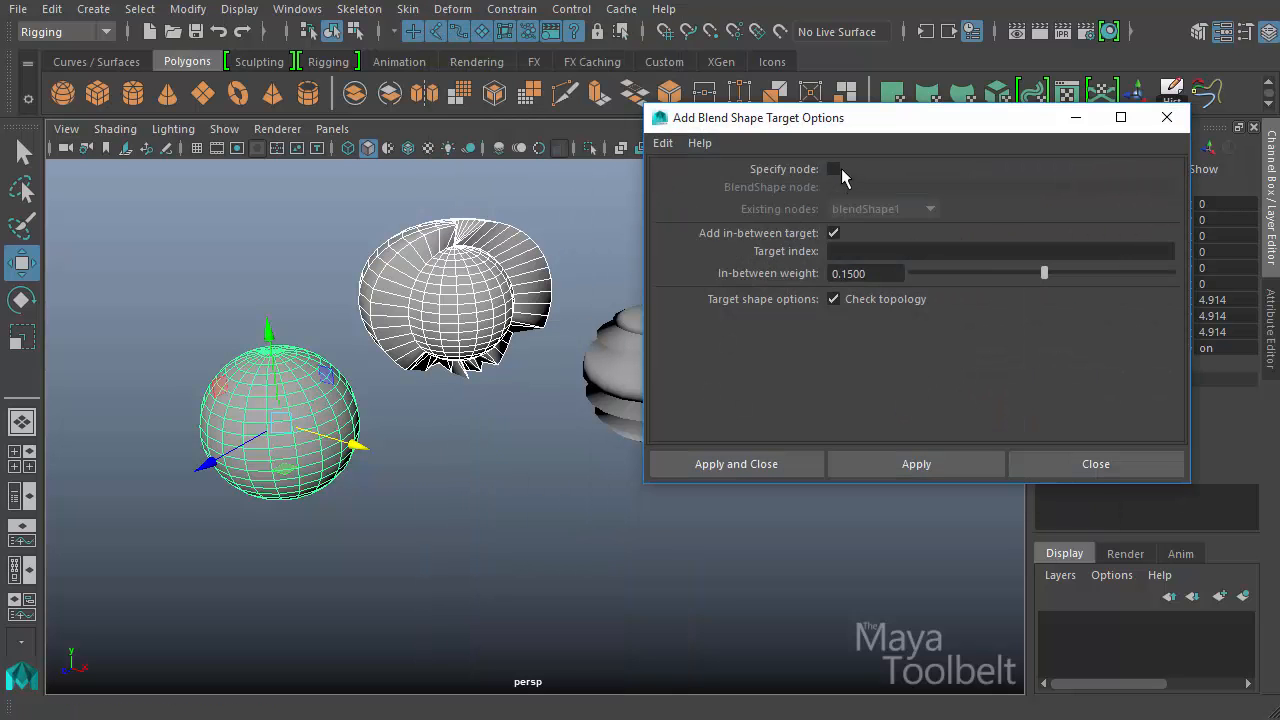
click(835, 168)
click(925, 211)
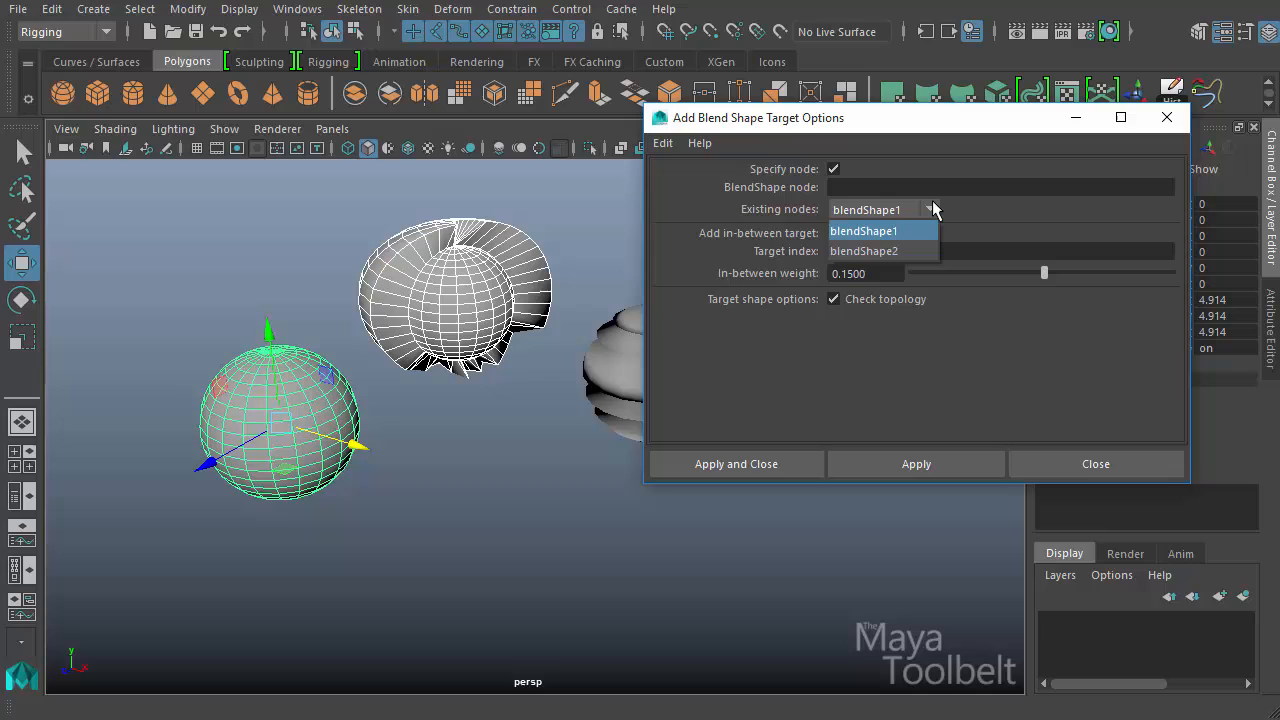
click(864, 251)
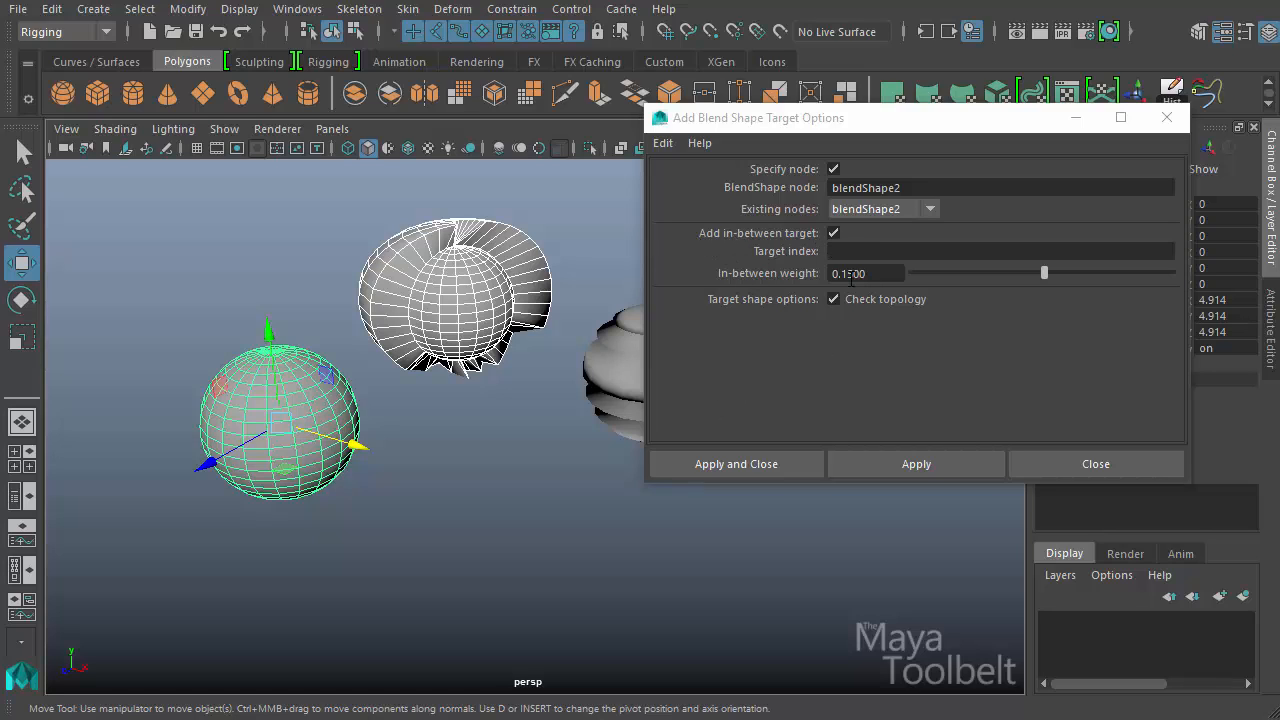
click(755, 466)
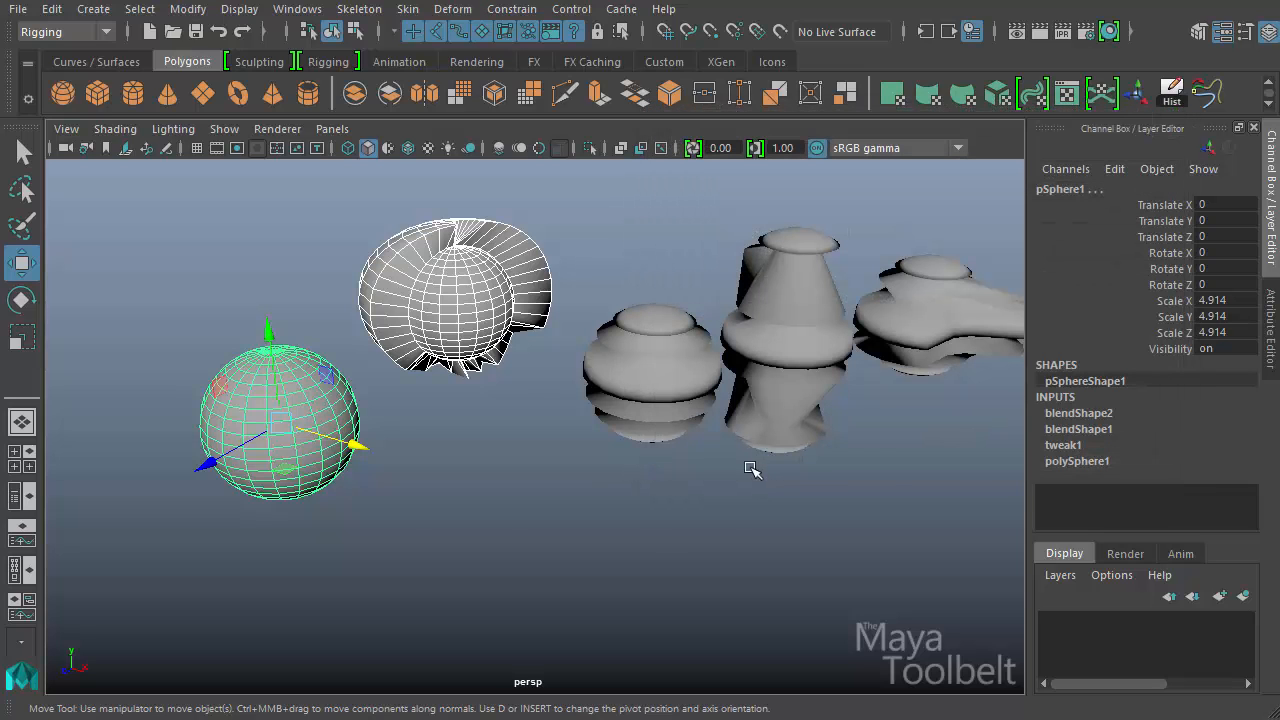
Scrub the blendShape2 pSphere5 weight to about 0.12 to test the added shell-like in-between, and return it to 0
click(1150, 413)
click(1148, 444)
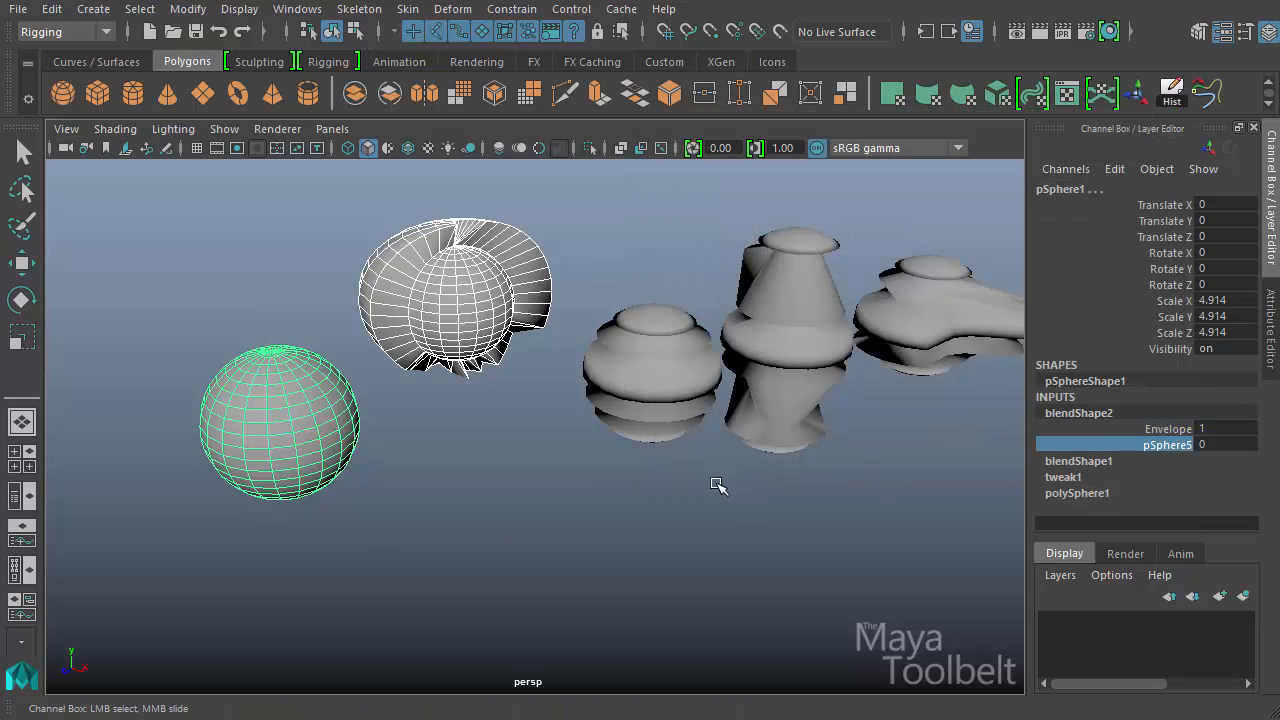
middle_drag(577, 526, 591, 544)
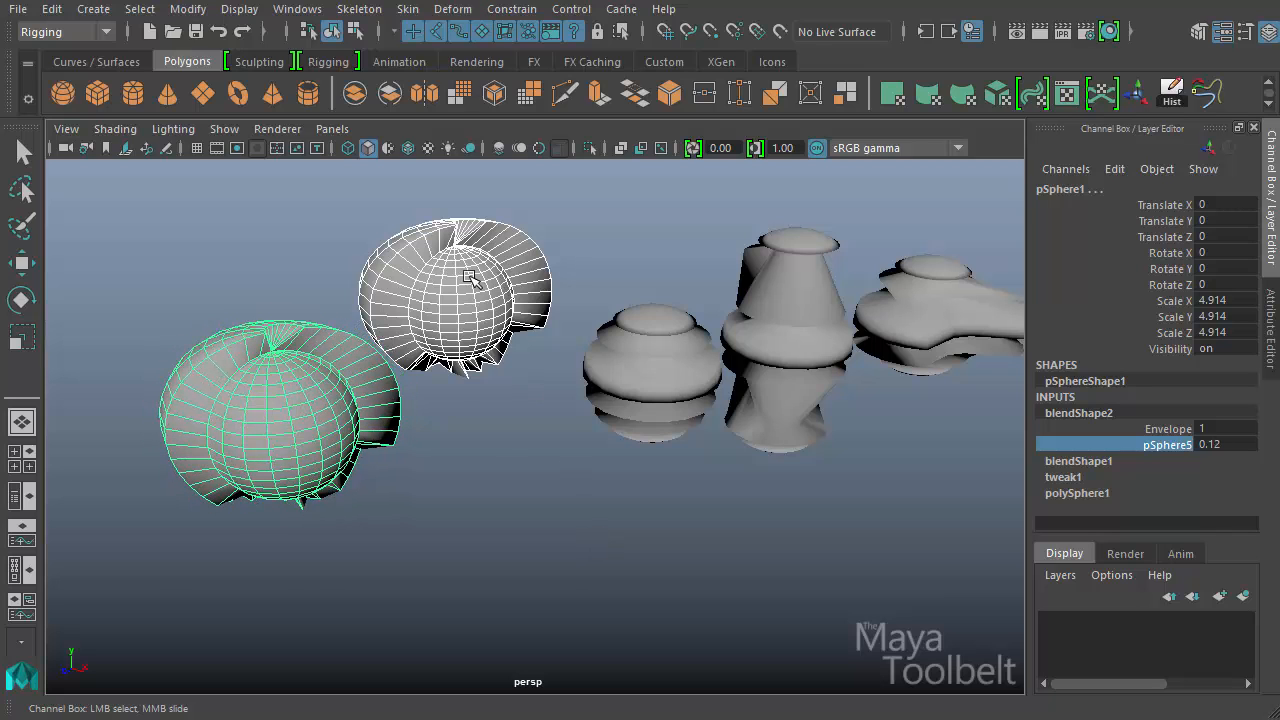
middle_drag(492, 499, 460, 546)
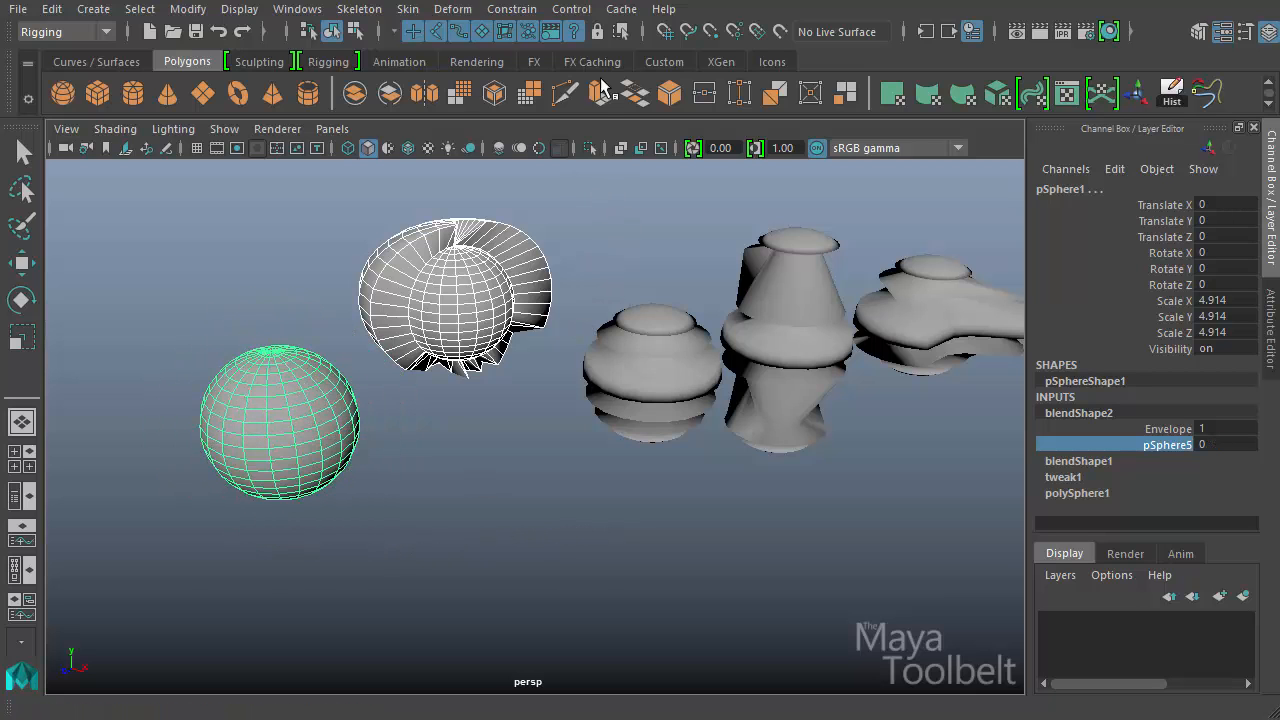
Open the options for adding a blend shape target and move the dialog clear of the spheres
alt+drag(642, 495, 632, 482)
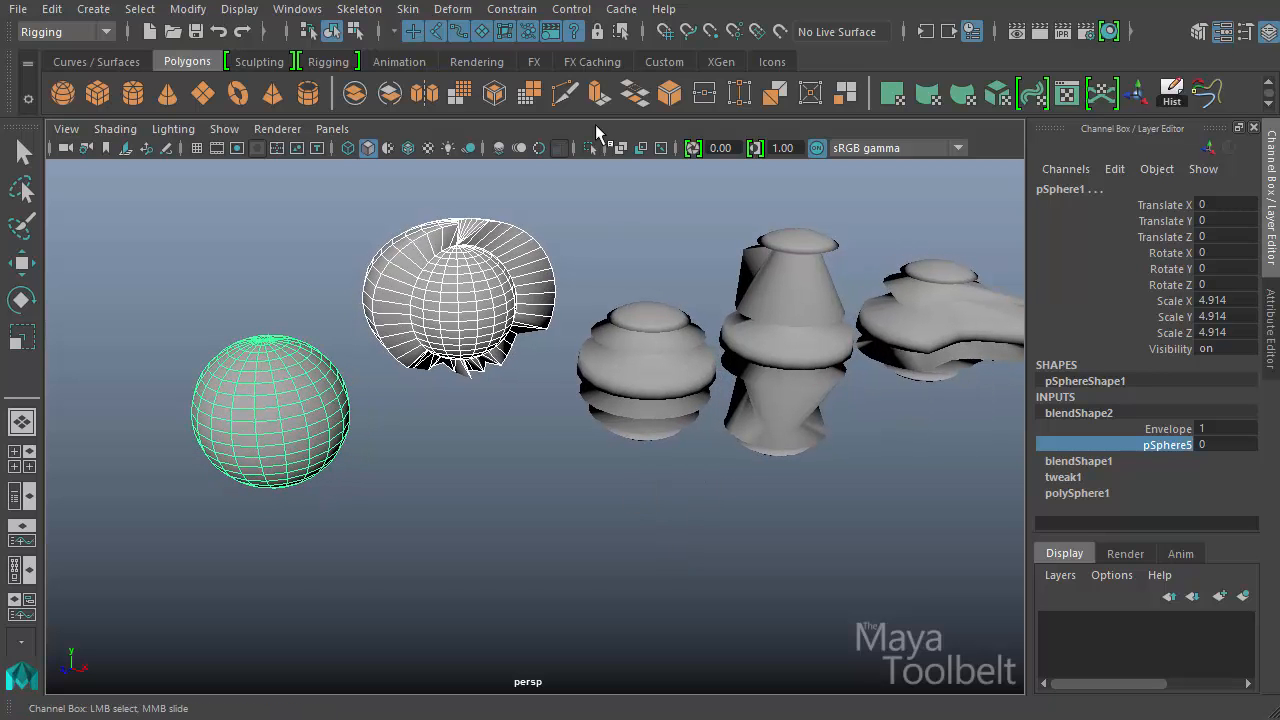
click(446, 10)
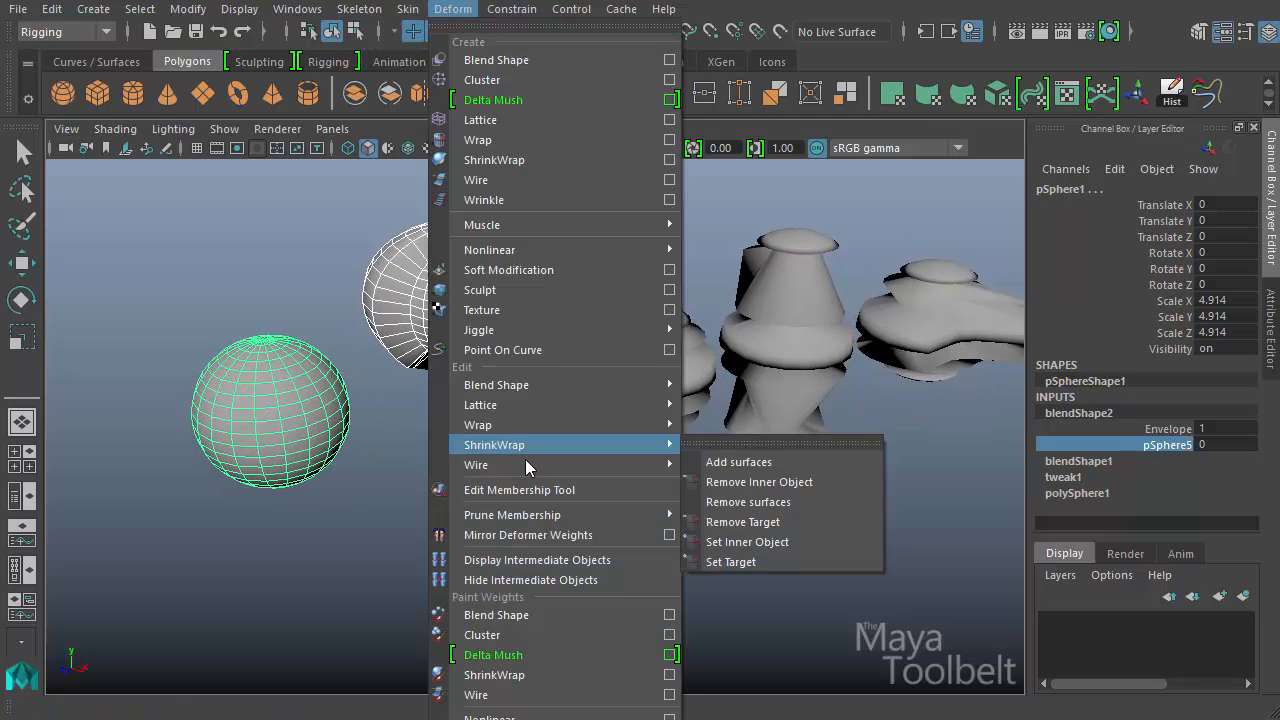
mouse_move(577, 386)
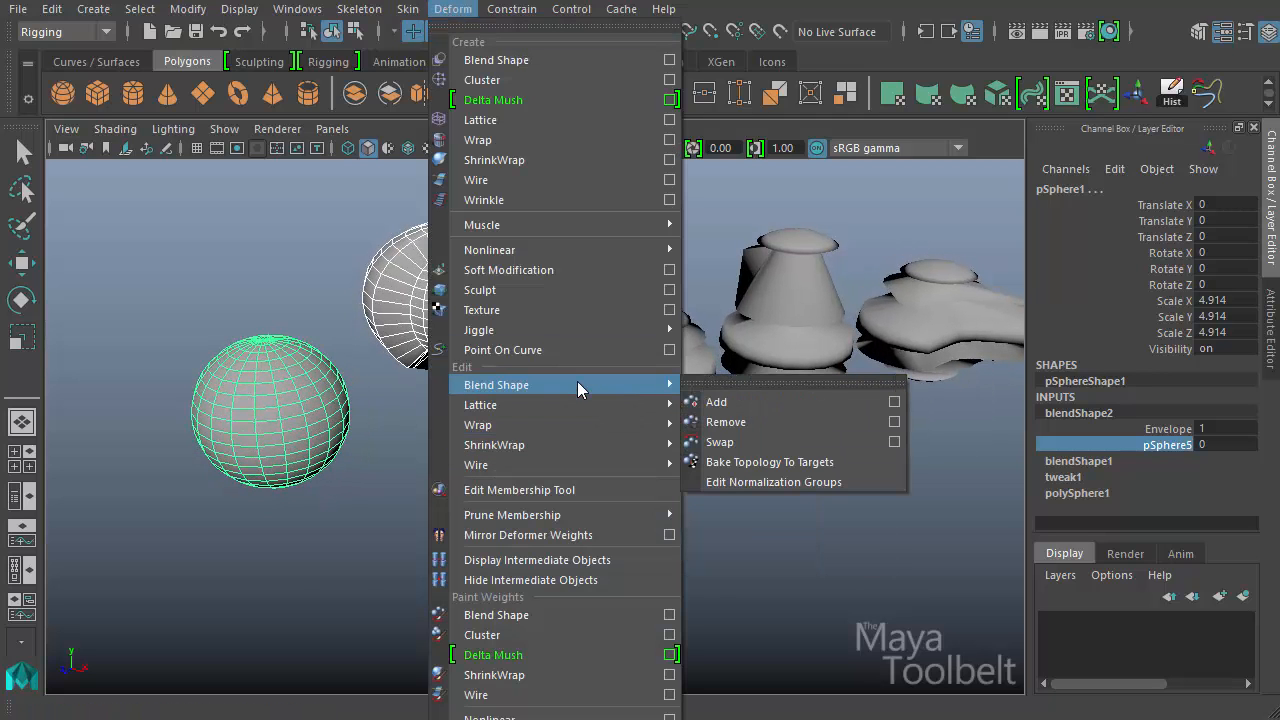
click(894, 401)
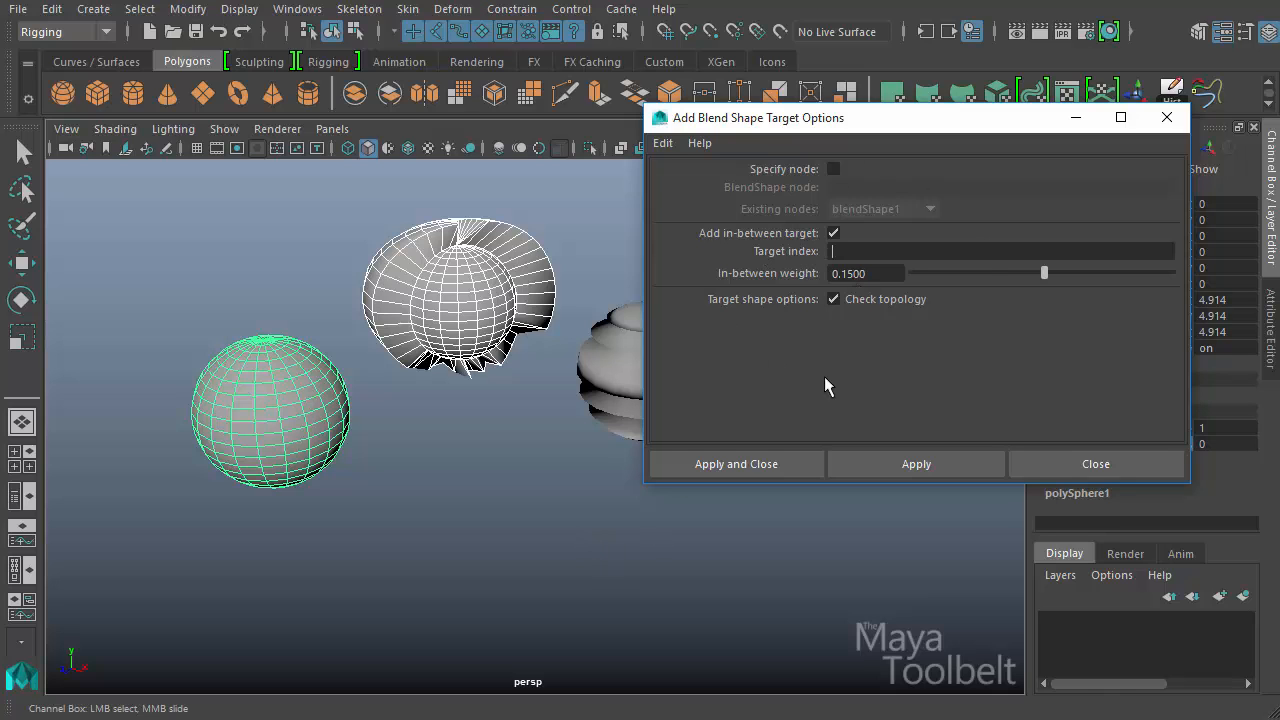
drag(822, 128, 614, 482)
drag(613, 477, 700, 355)
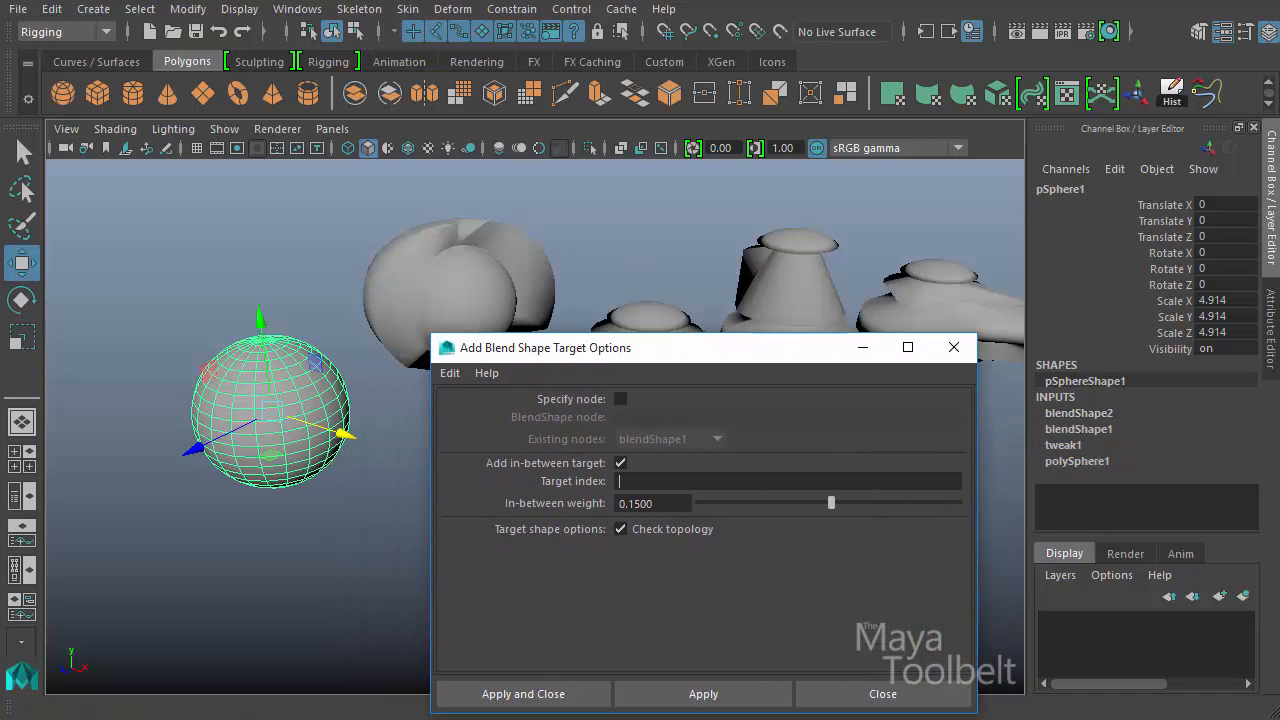
Open the Blend Shape editor, resize it to show both blend shape nodes, and place it beside the base sphere
click(297, 9)
mouse_move(411, 59)
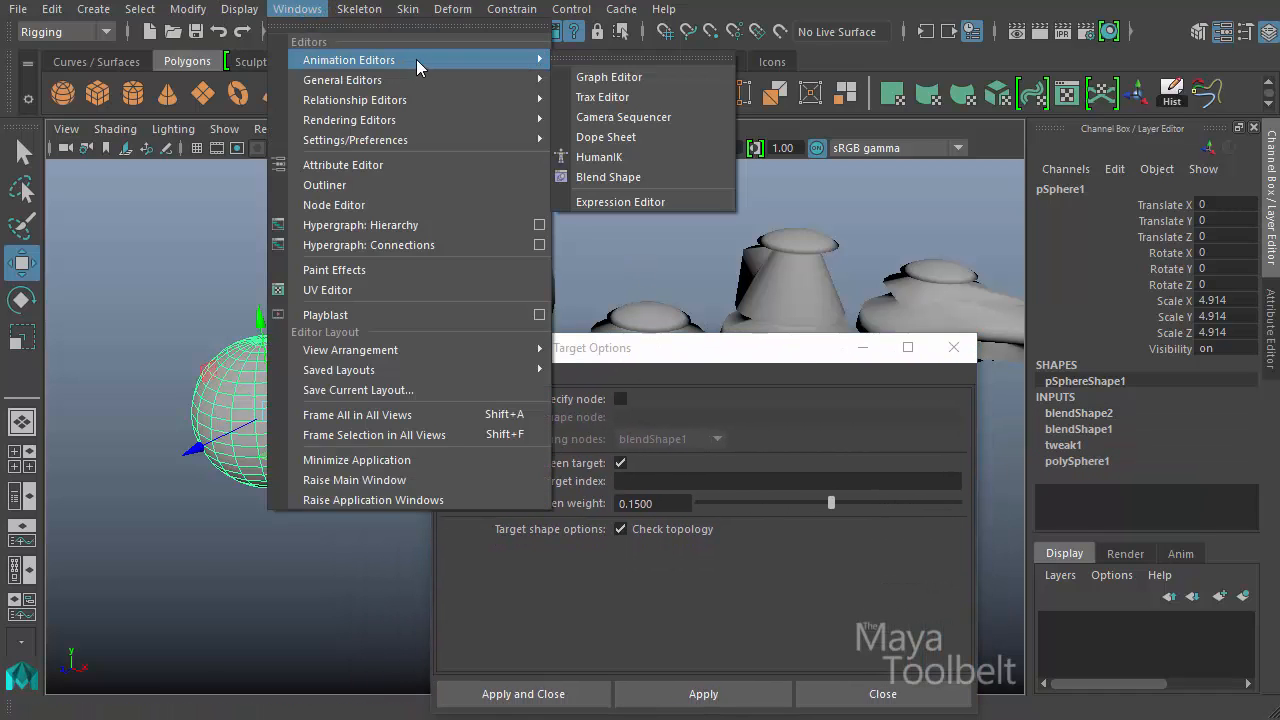
click(601, 177)
drag(367, 152, 382, 95)
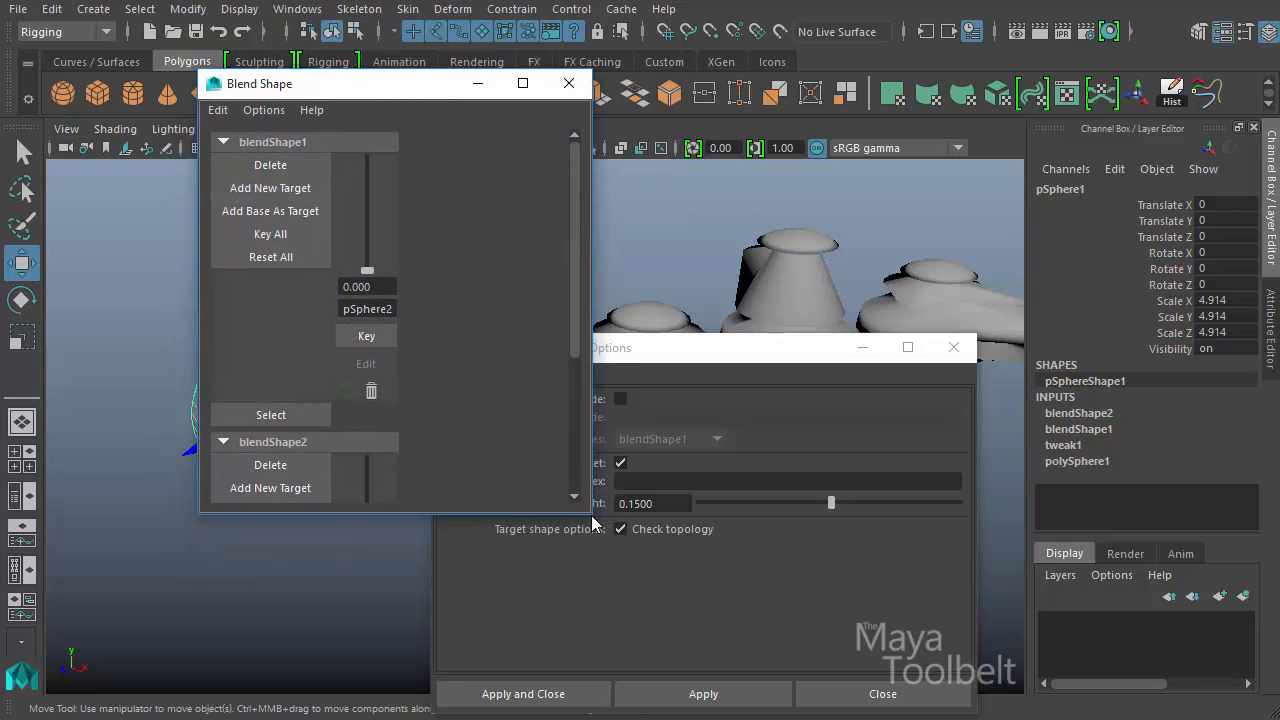
drag(592, 522, 479, 718)
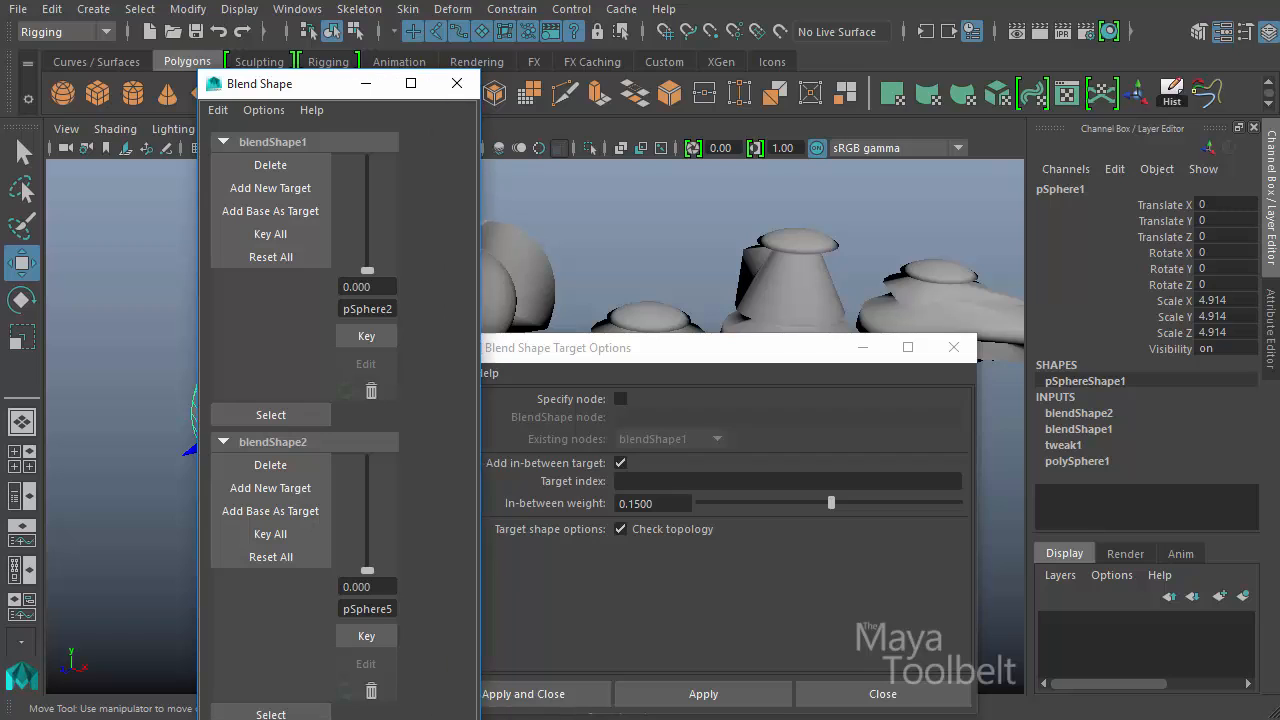
drag(316, 88, 276, 21)
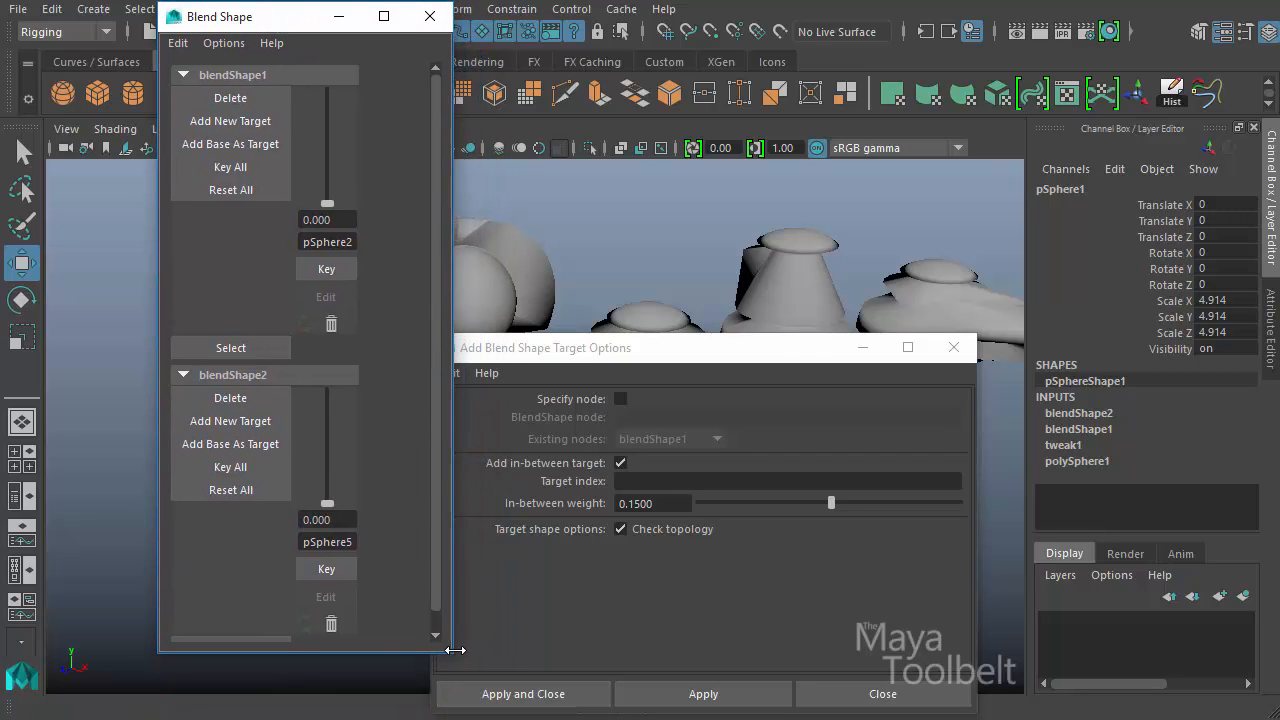
drag(455, 650, 482, 672)
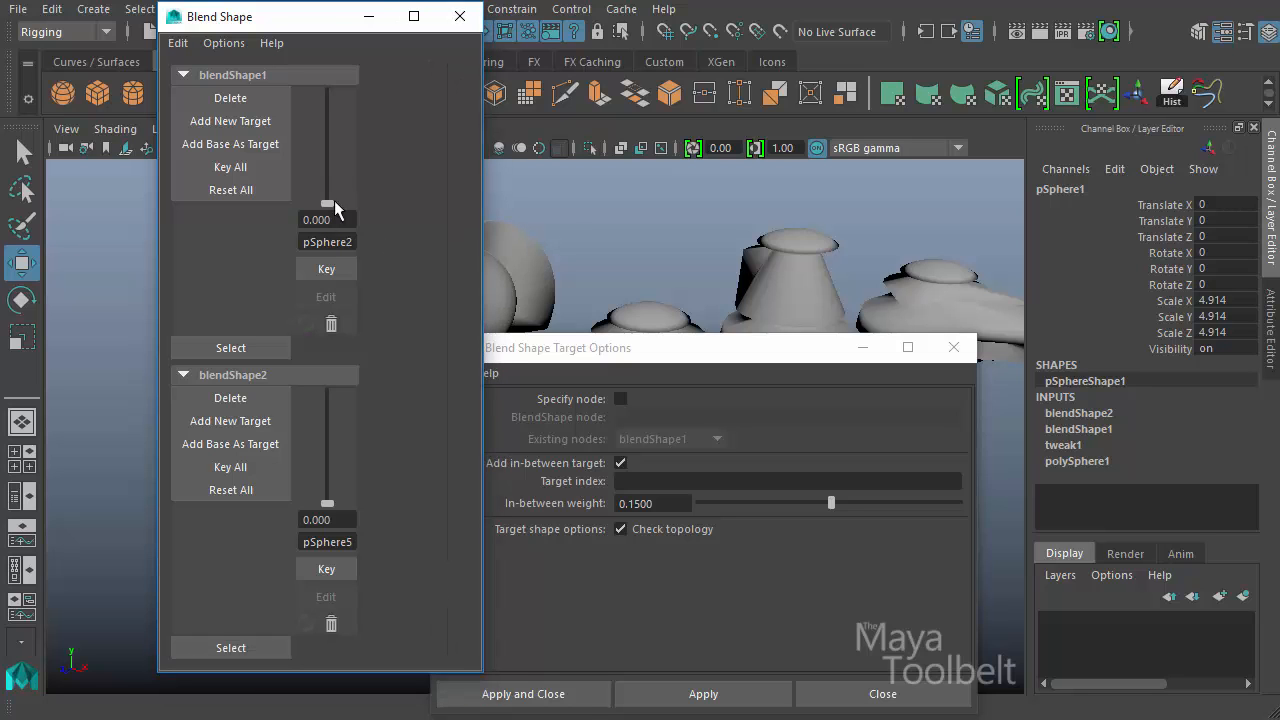
click(863, 348)
drag(268, 20, 834, 28)
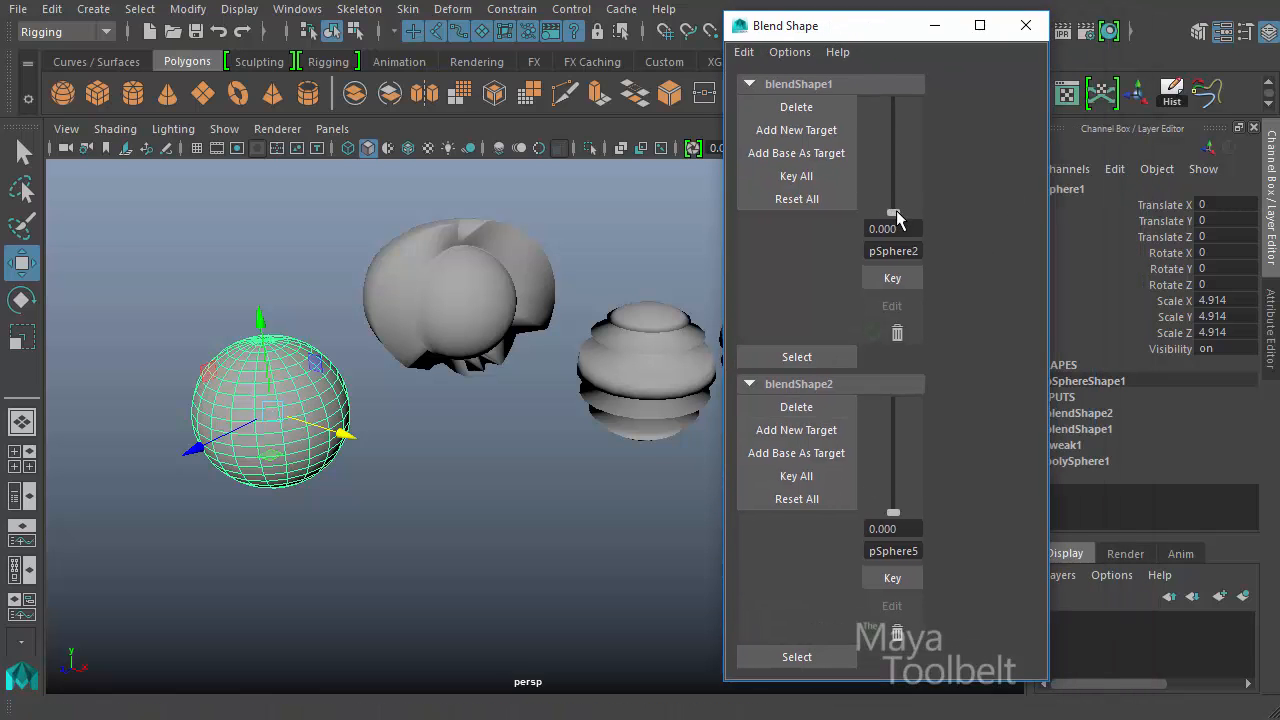
Set the Blend Shape editor's orientation to Horizontal and widen the window to show each target's full row
drag(893, 215, 920, 252)
drag(893, 518, 920, 525)
click(788, 53)
mouse_move(821, 89)
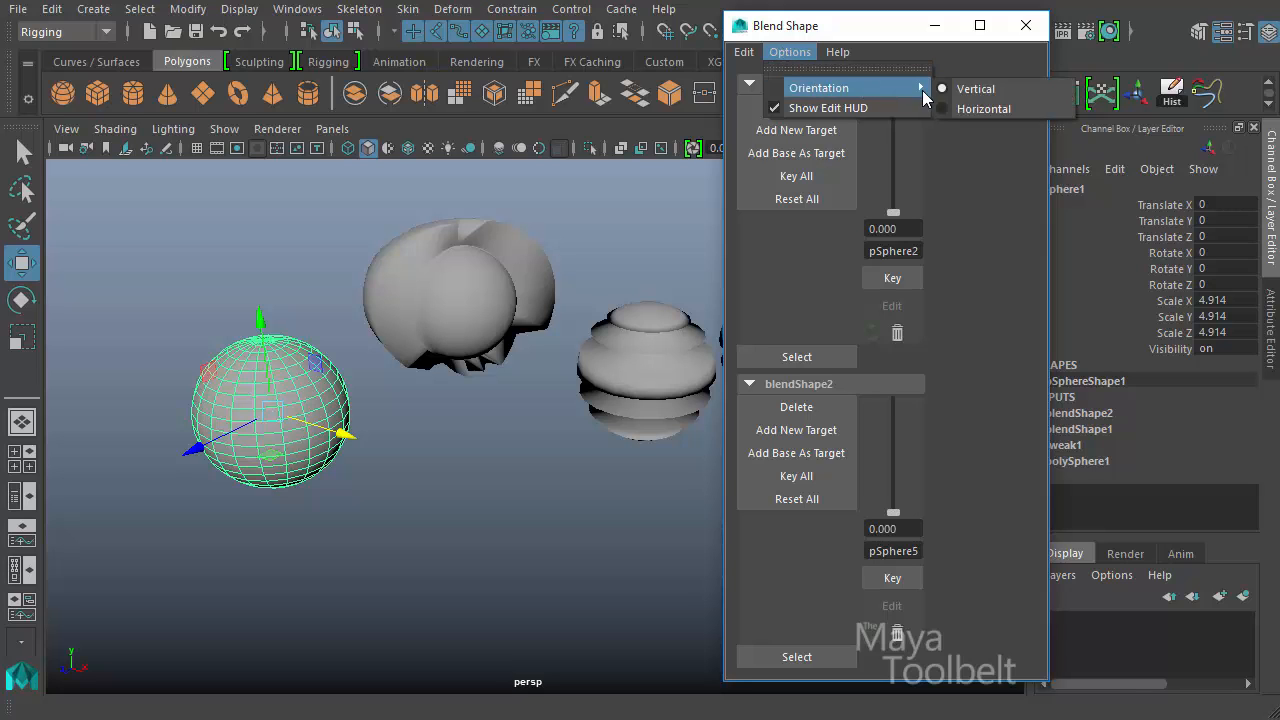
click(972, 109)
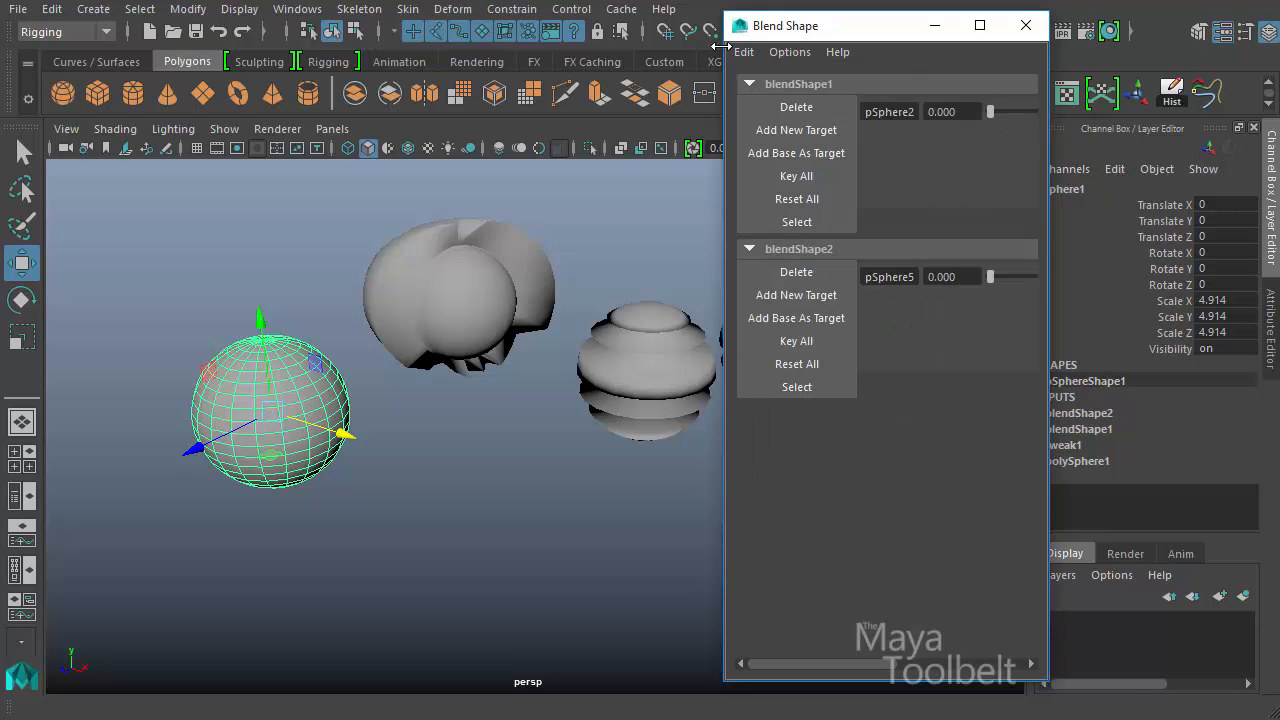
drag(722, 48, 377, 48)
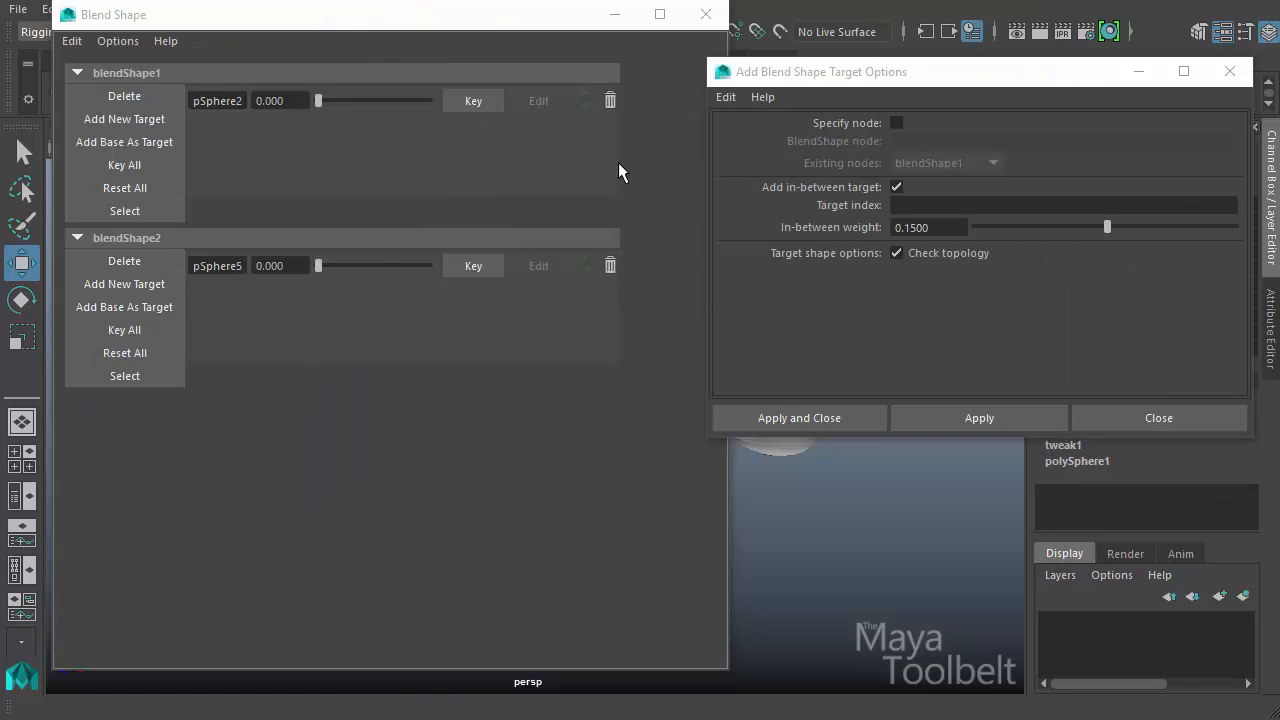
Delete the pSphere2 and pSphere5 targets and both blend shape nodes, then clear the open dialogs from view
click(610, 99)
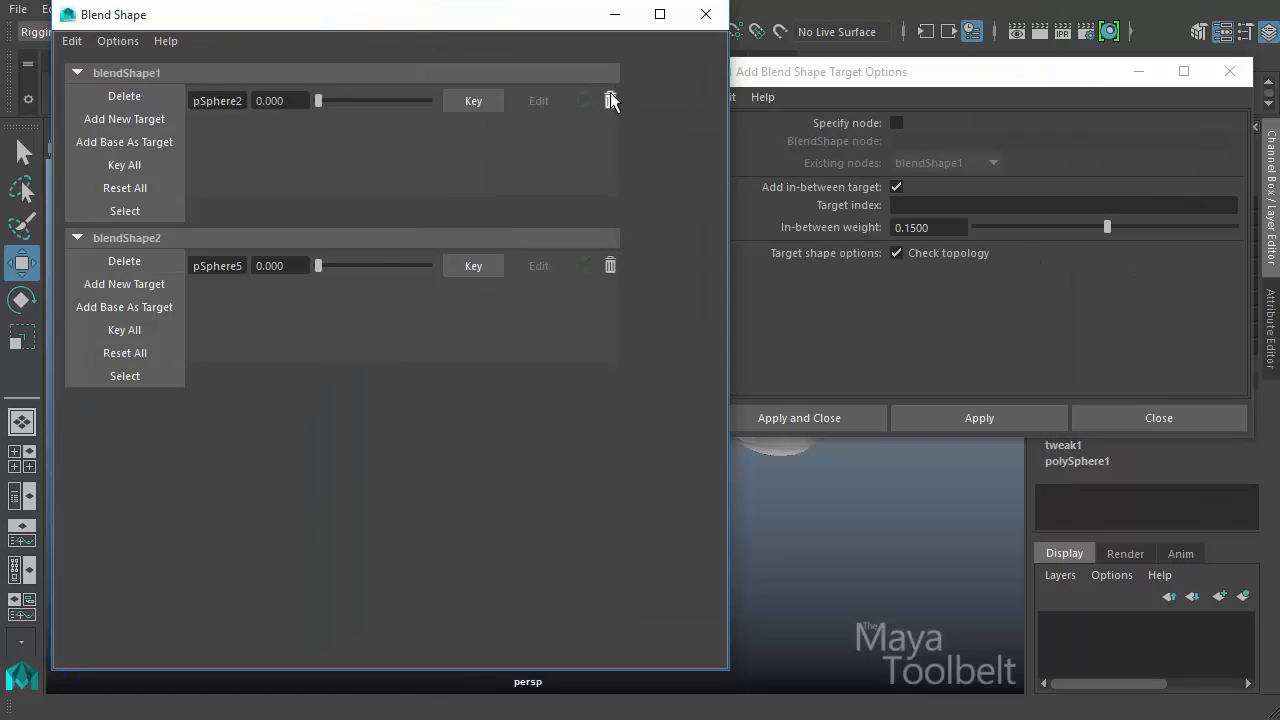
click(610, 266)
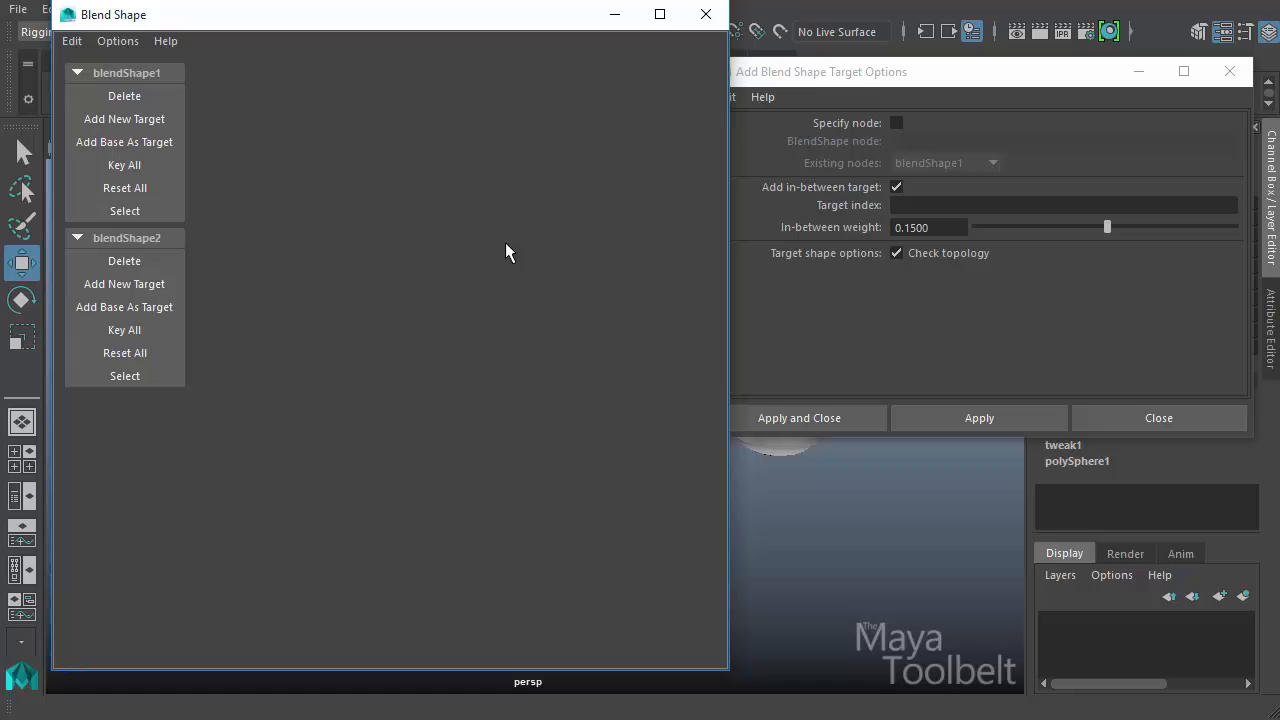
click(168, 95)
click(134, 97)
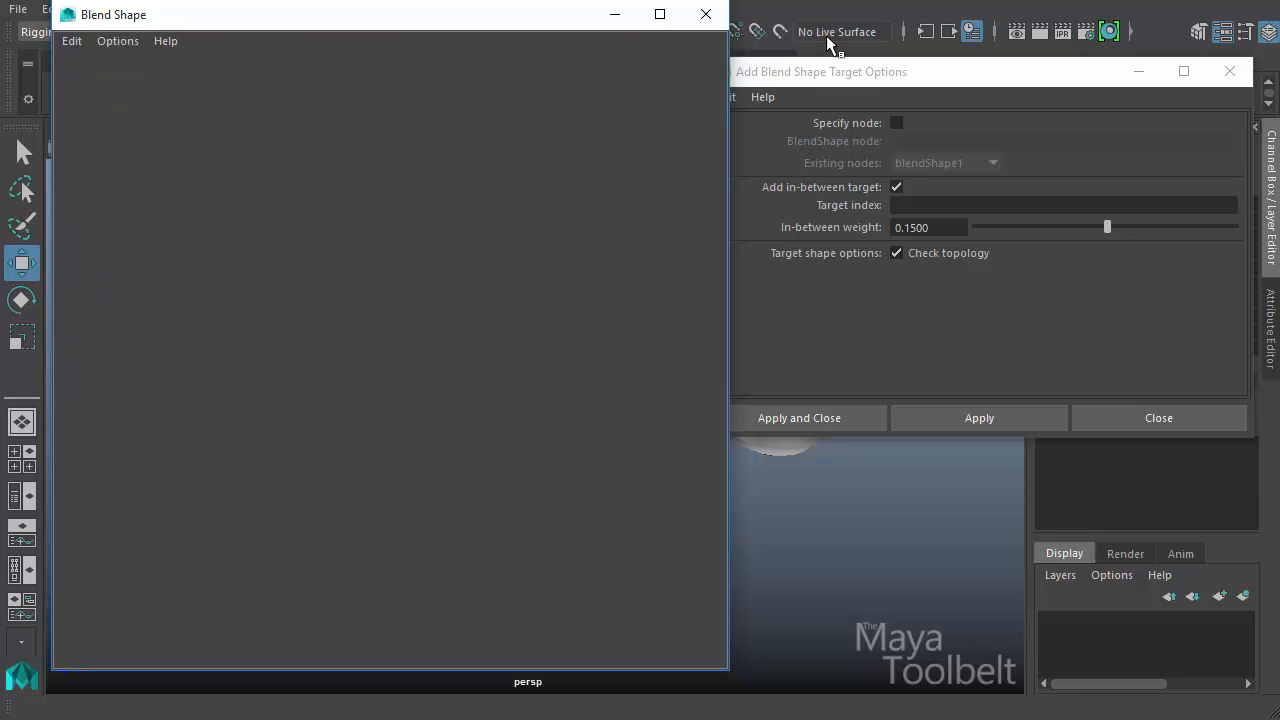
click(707, 16)
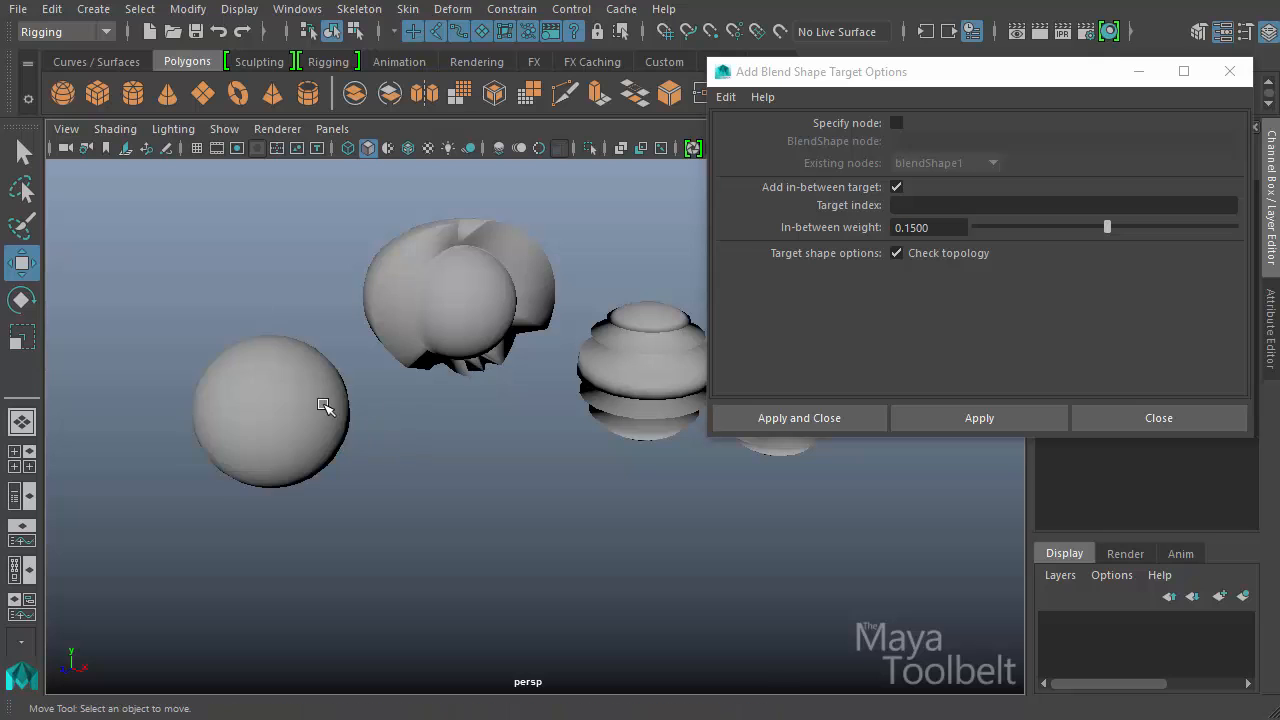
click(1138, 71)
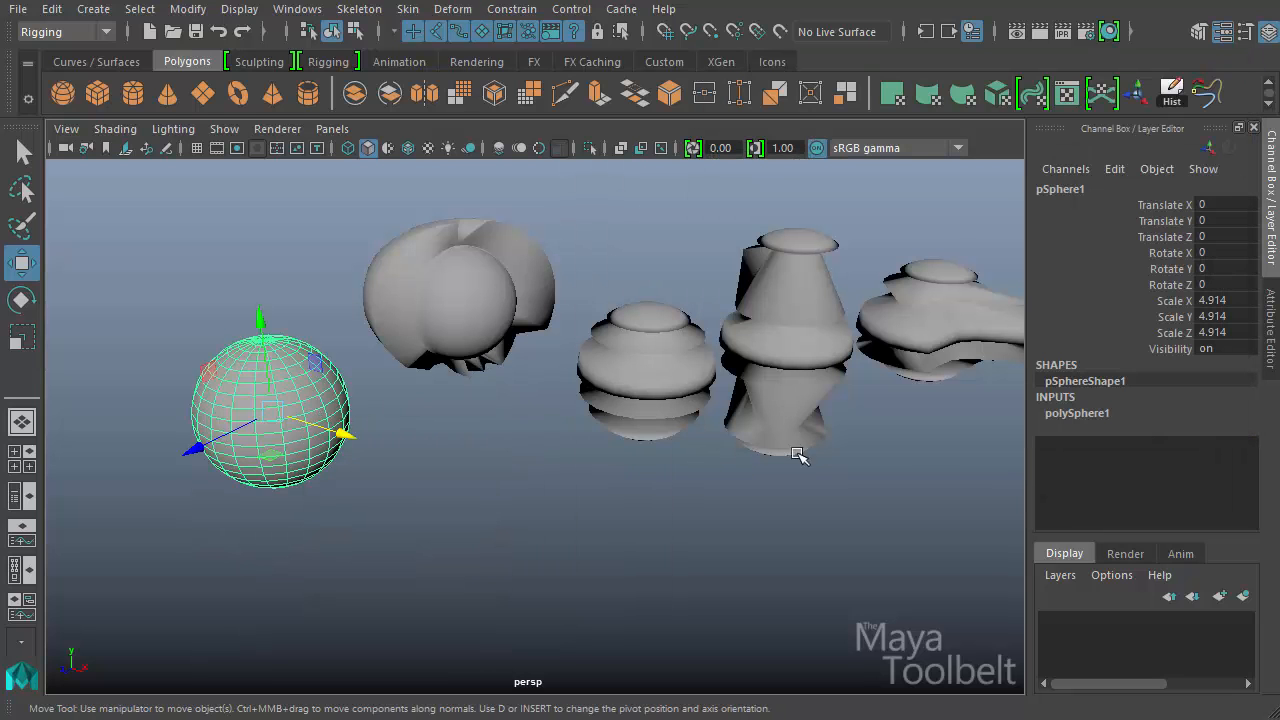
Select the three deformed target spheres other than the shell-like one, followed by the base sphere
alt+drag(837, 434, 720, 418)
click(546, 411)
shift+click(650, 333)
shift+click(795, 283)
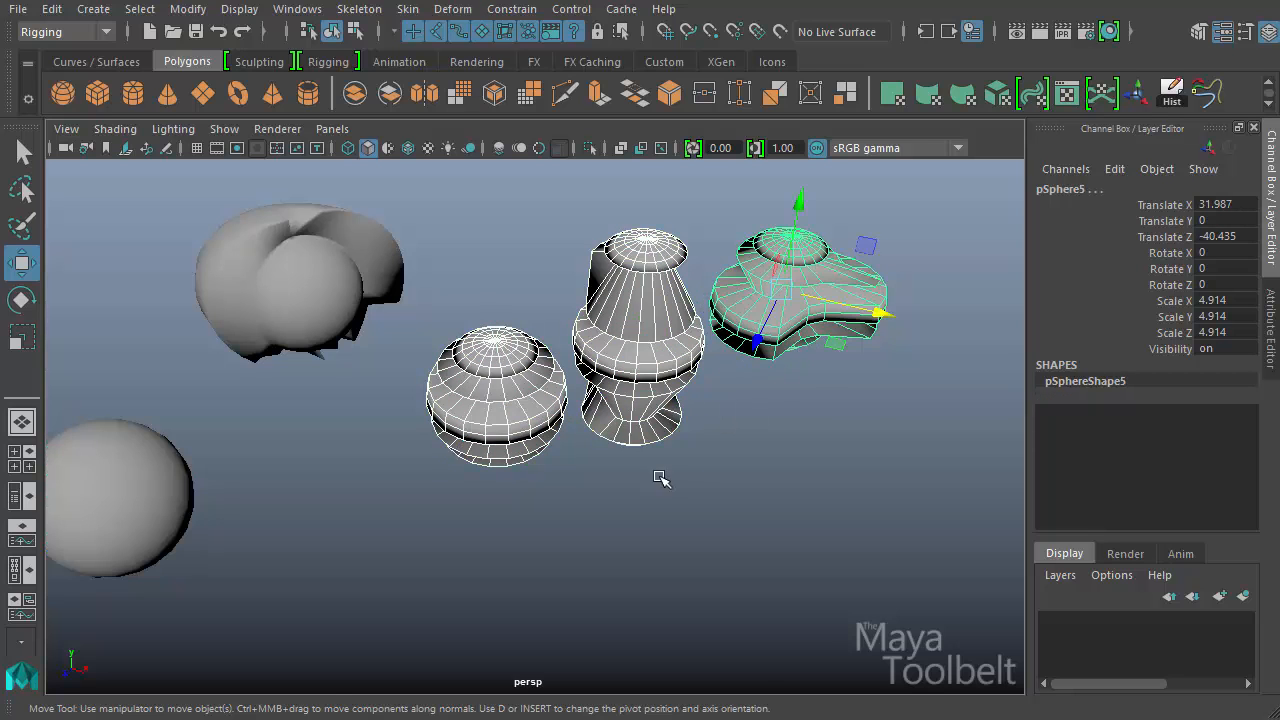
alt+drag(658, 477, 678, 485)
alt+middle_drag(678, 486, 726, 492)
alt+middle_drag(748, 449, 797, 478)
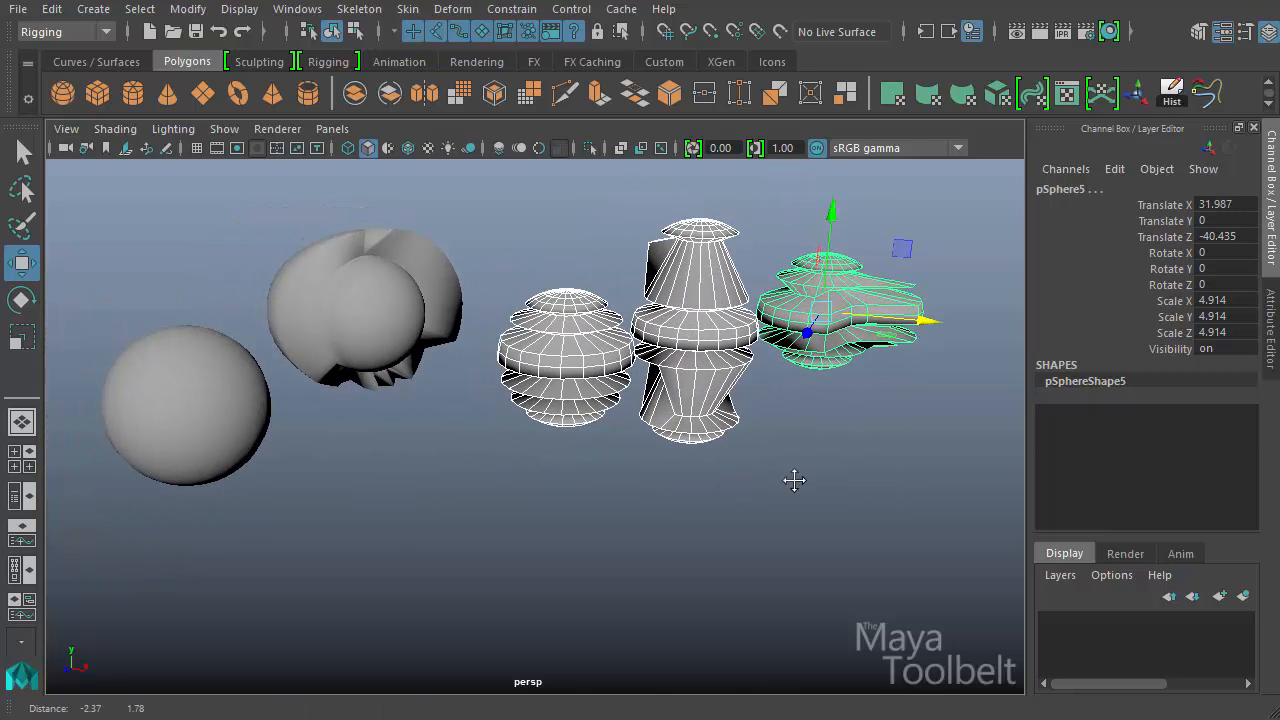
click(213, 410)
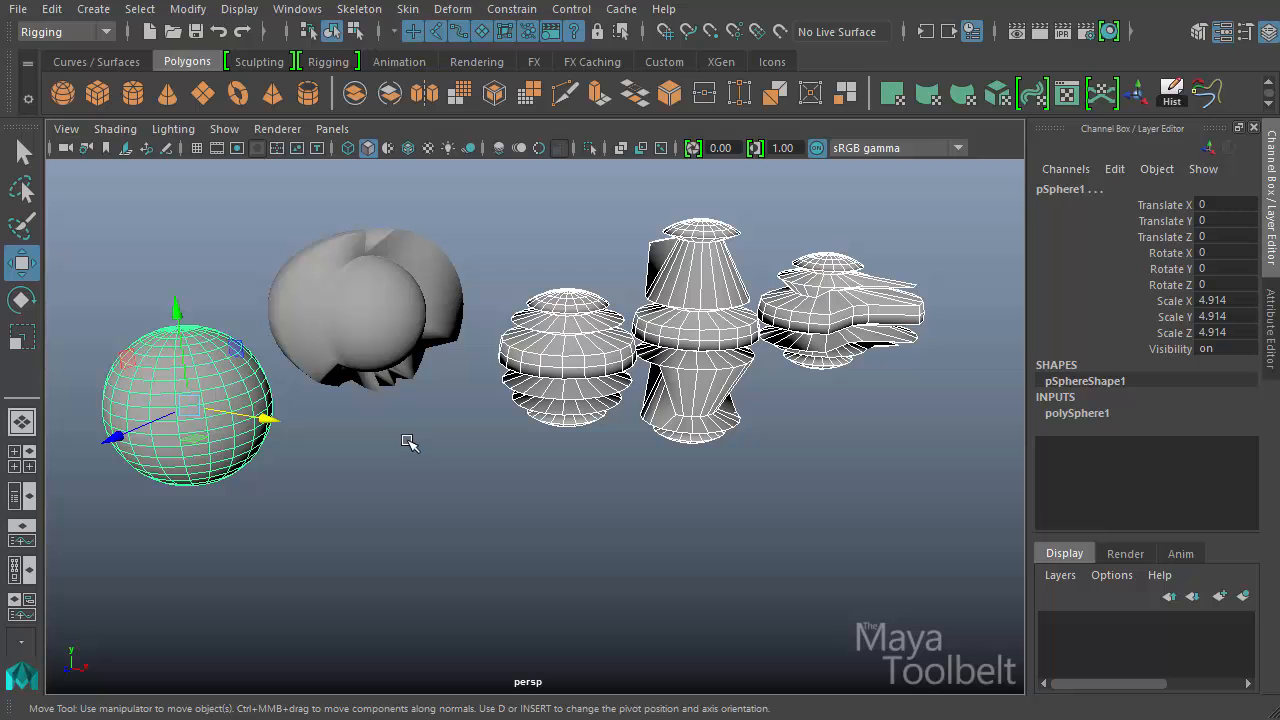
Reset the blend shape options to turn In-between off, and create a blend shape from the selected spheres
click(510, 9)
mouse_move(452, 9)
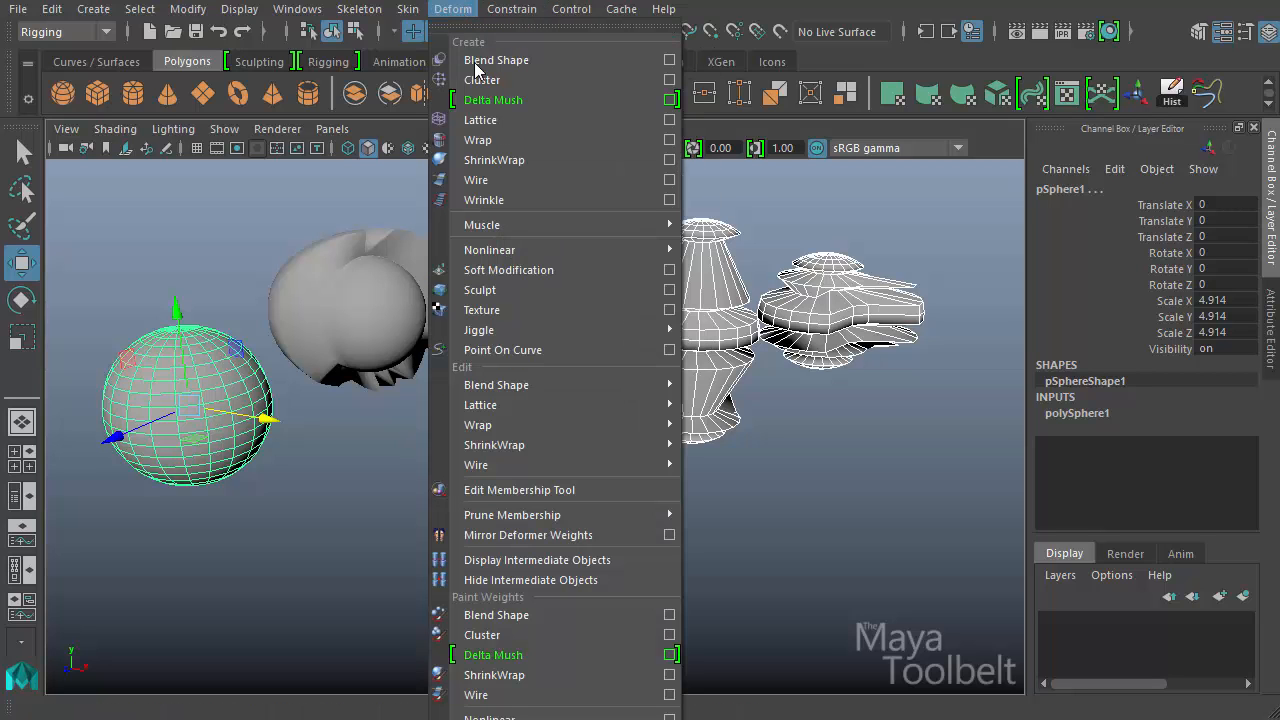
click(668, 60)
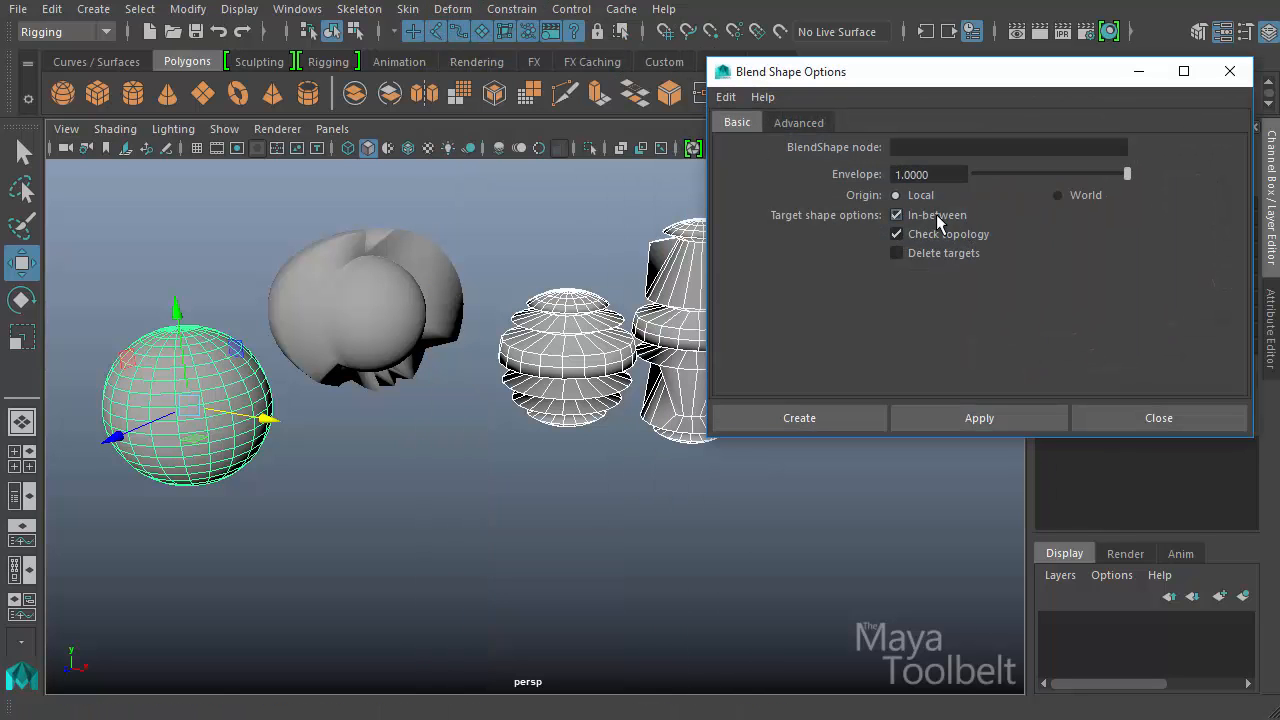
click(726, 97)
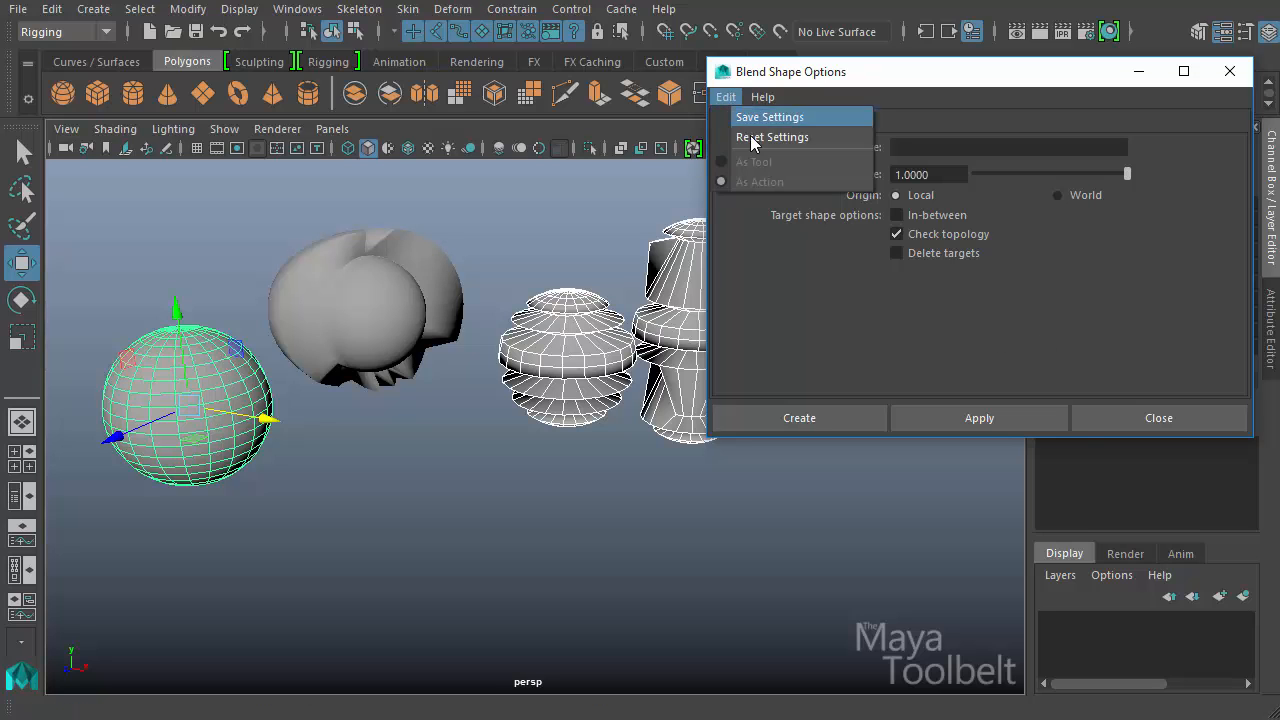
click(760, 137)
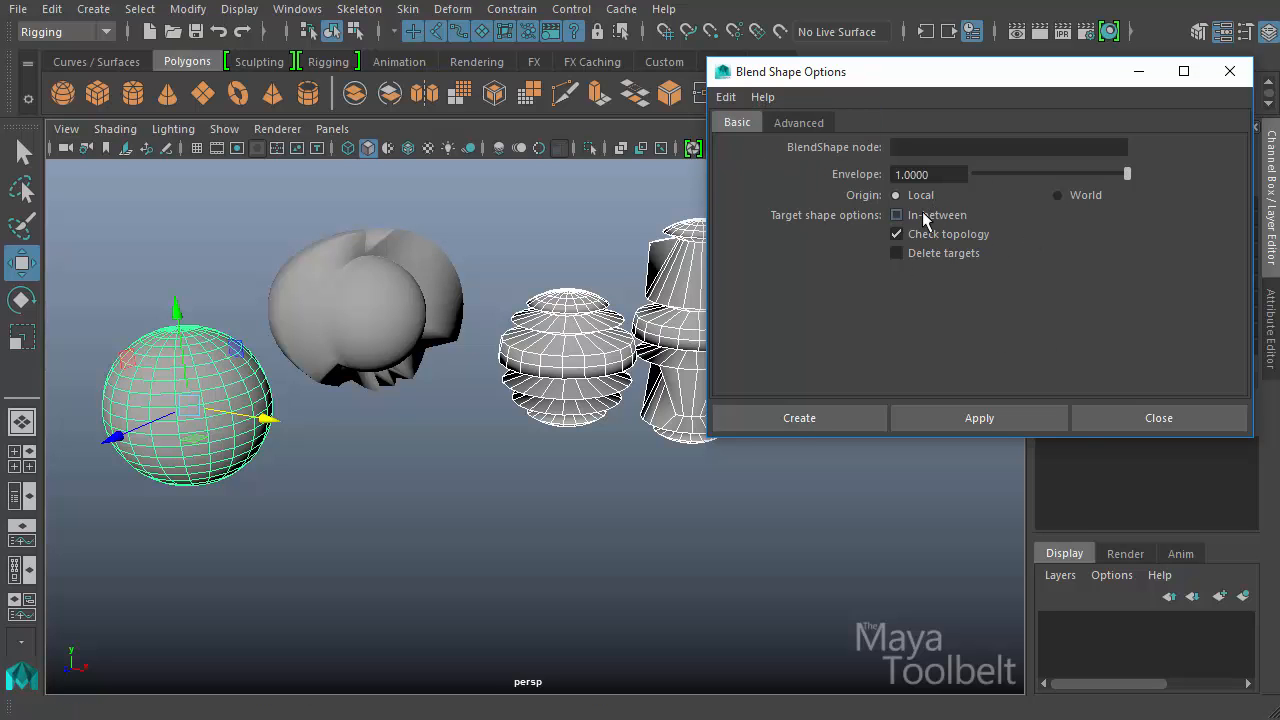
click(797, 418)
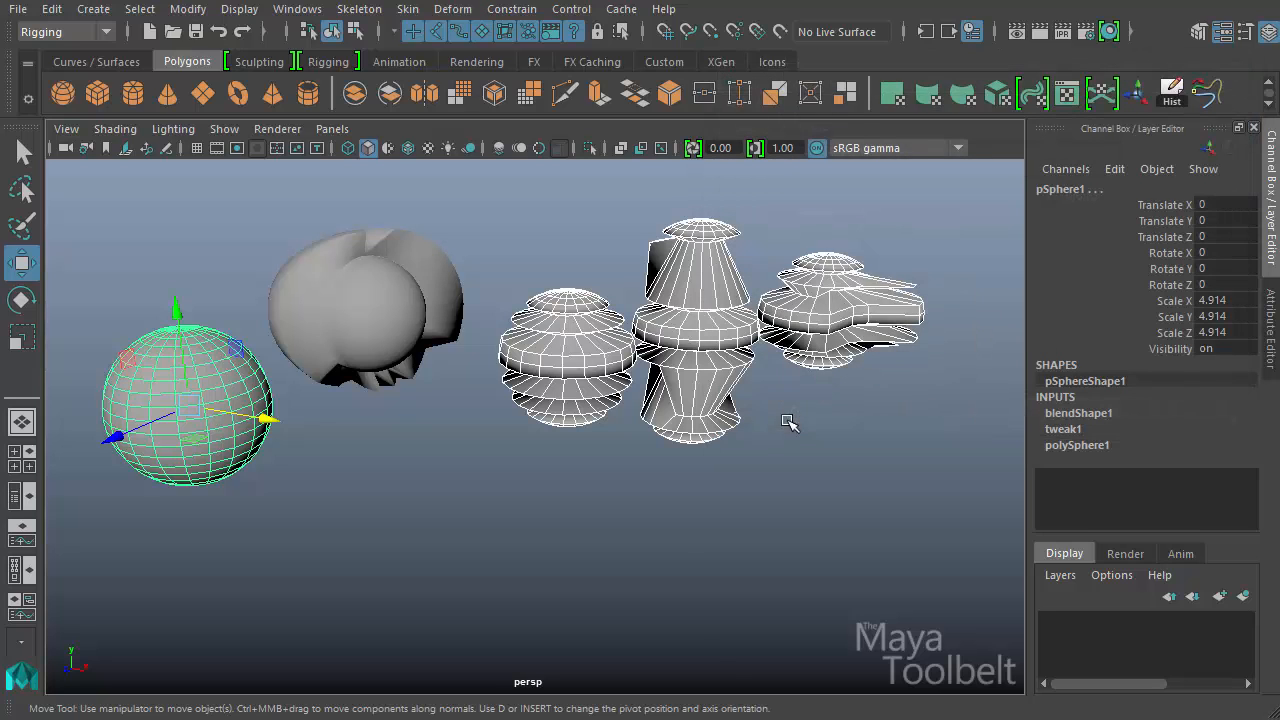
Select only the base sphere and expand its blendShape1 input to examine the target weights, then clear the selection
click(257, 397)
click(1078, 413)
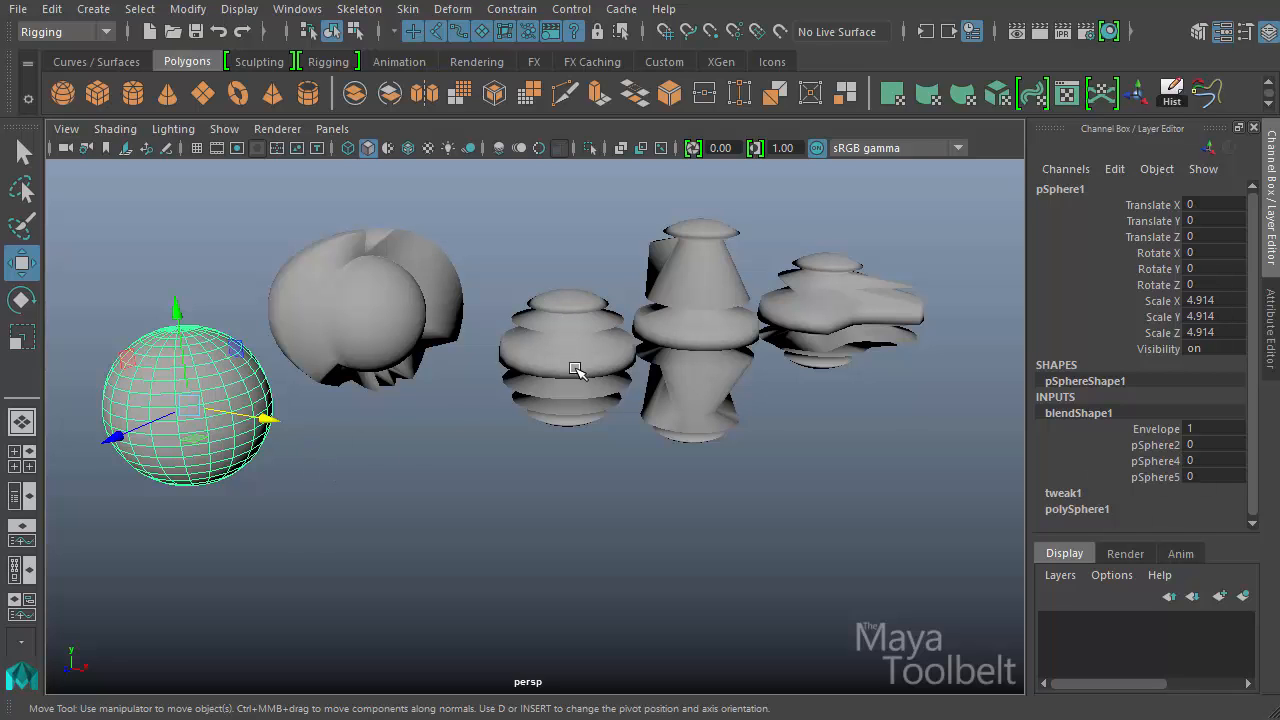
click(776, 331)
click(713, 303)
Reopen the Blend Shape editor to examine the target sliders under blendShape1
click(195, 12)
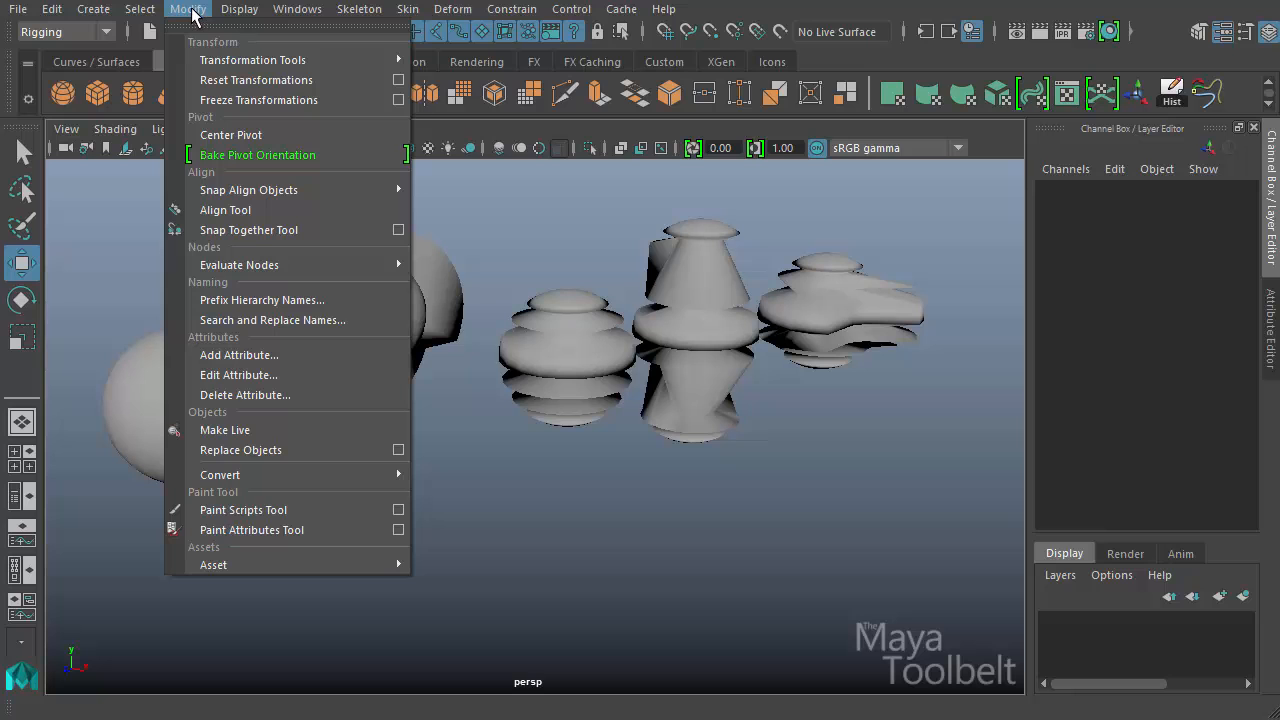
mouse_move(297, 9)
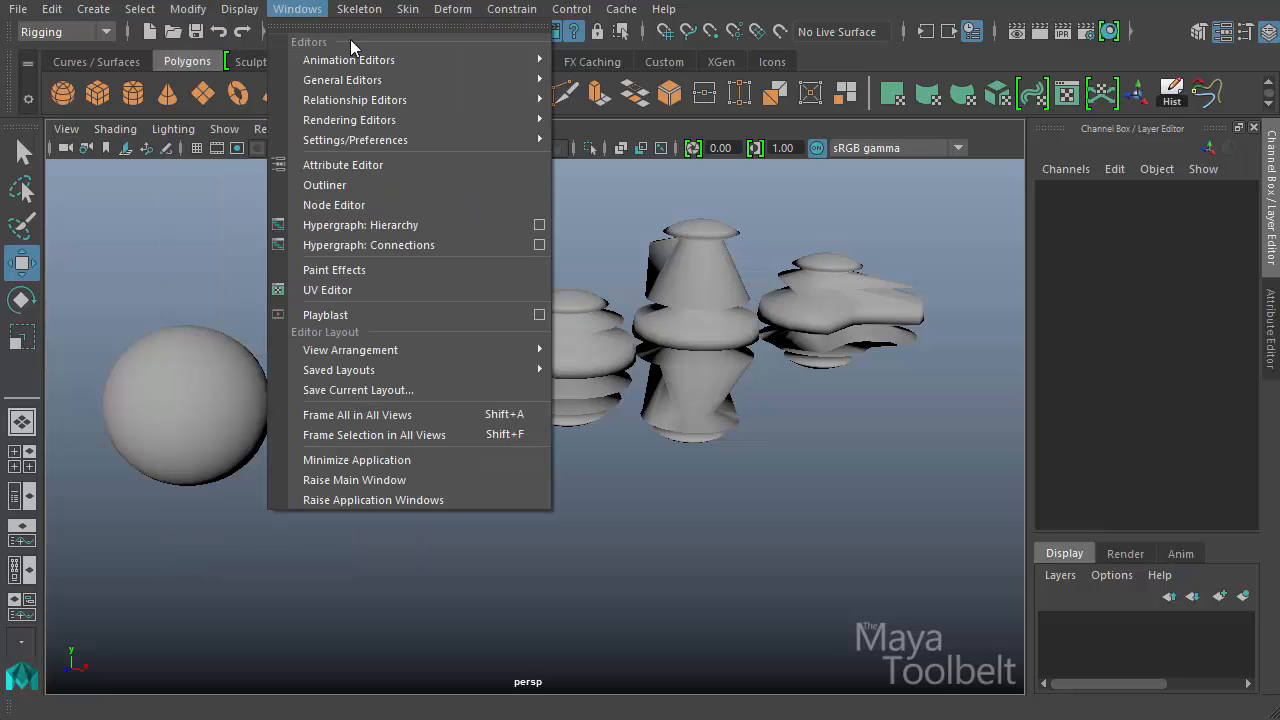
mouse_move(350, 60)
click(595, 176)
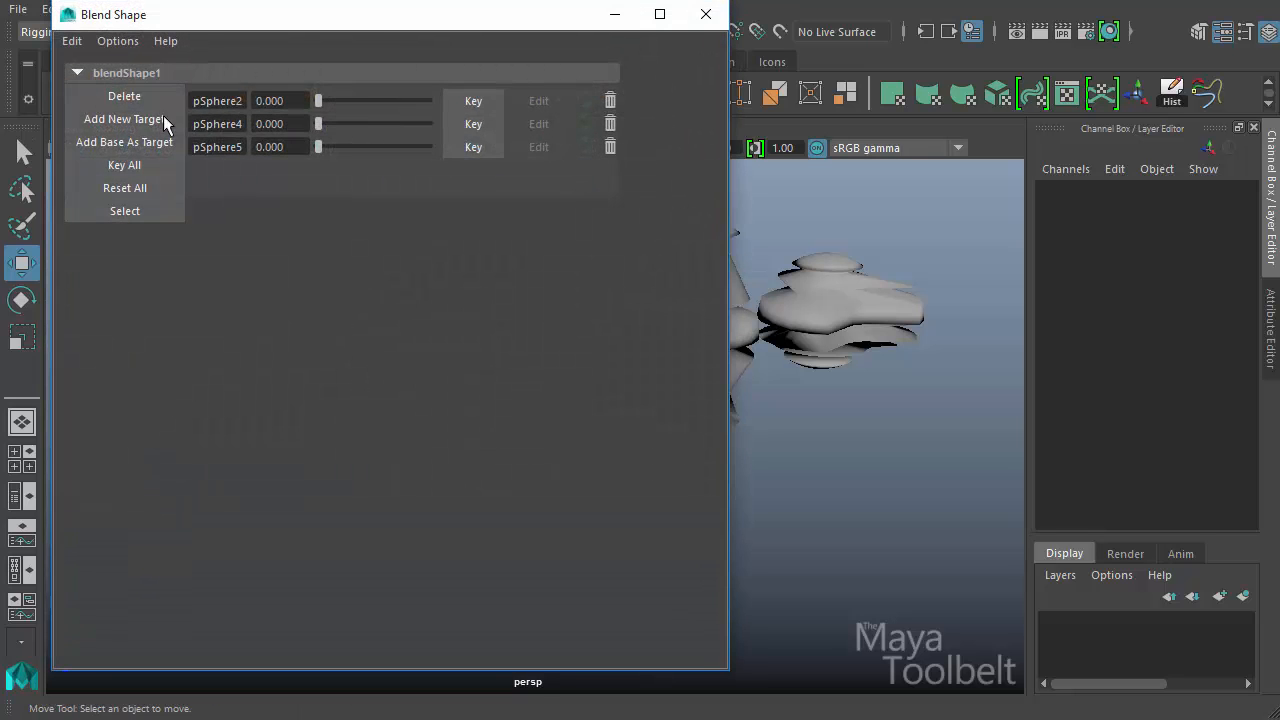
click(247, 75)
click(195, 76)
mouse_move(323, 98)
mouse_down()
mouse_move(382, 101)
mouse_move(318, 101)
mouse_up()
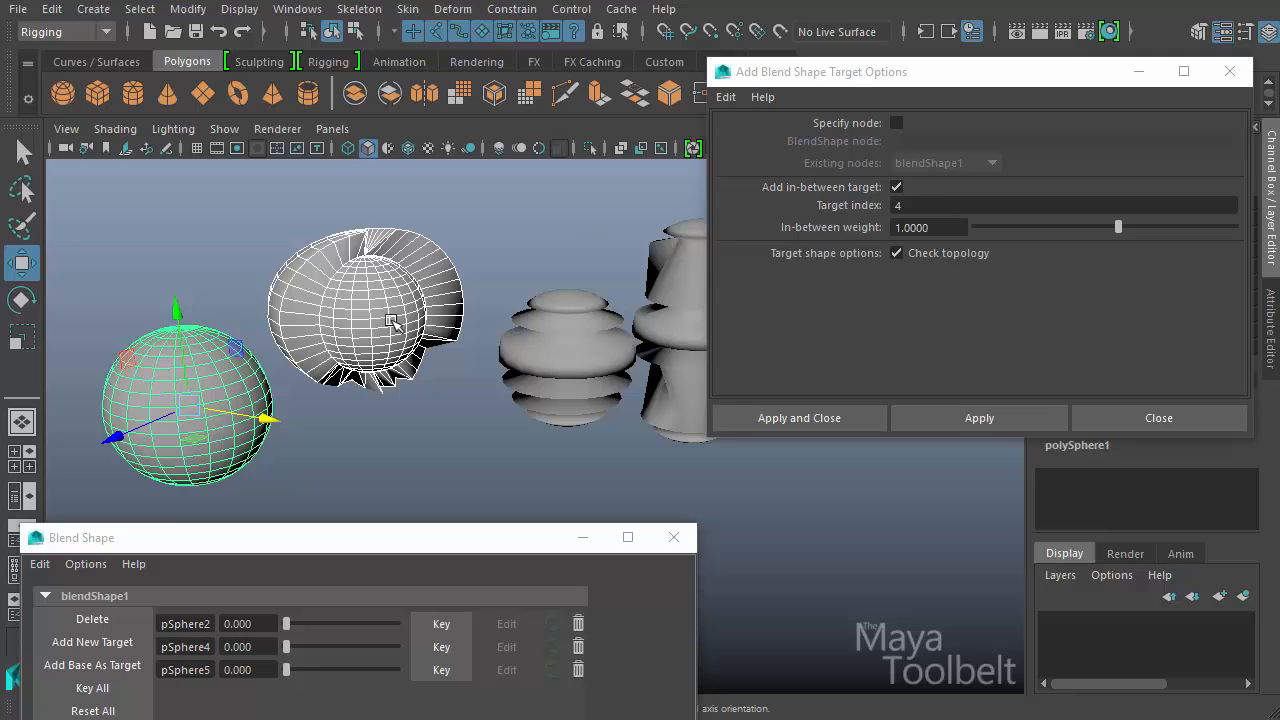
Select only the shell-like sphere, shrink the Blend Shape editor, and move it below that sphere
click(392, 322)
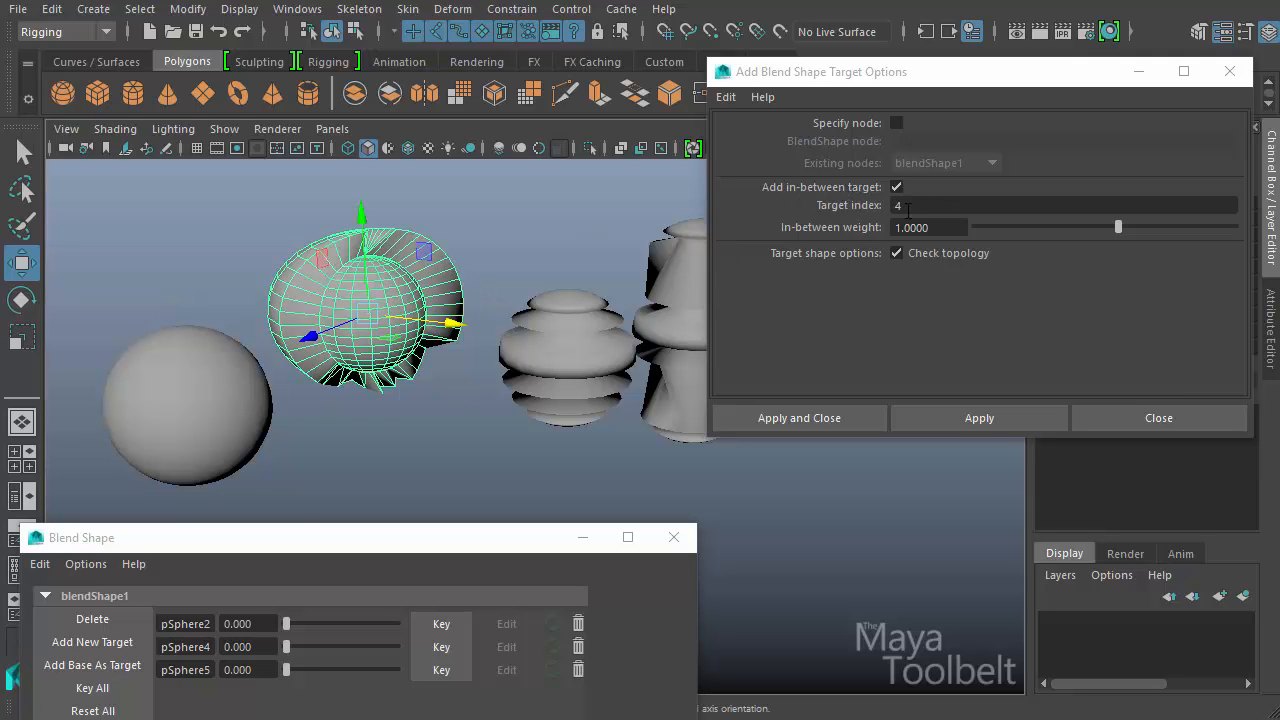
drag(305, 540, 349, 251)
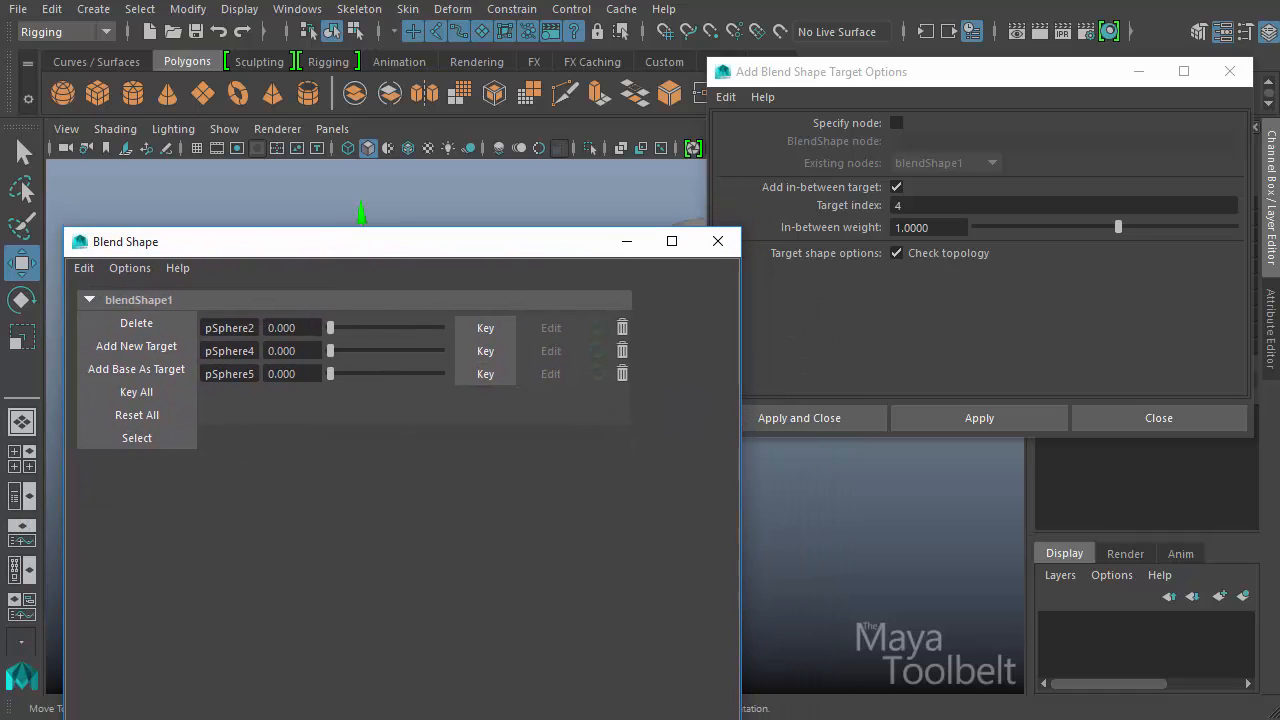
drag(740, 718, 694, 621)
drag(398, 243, 417, 468)
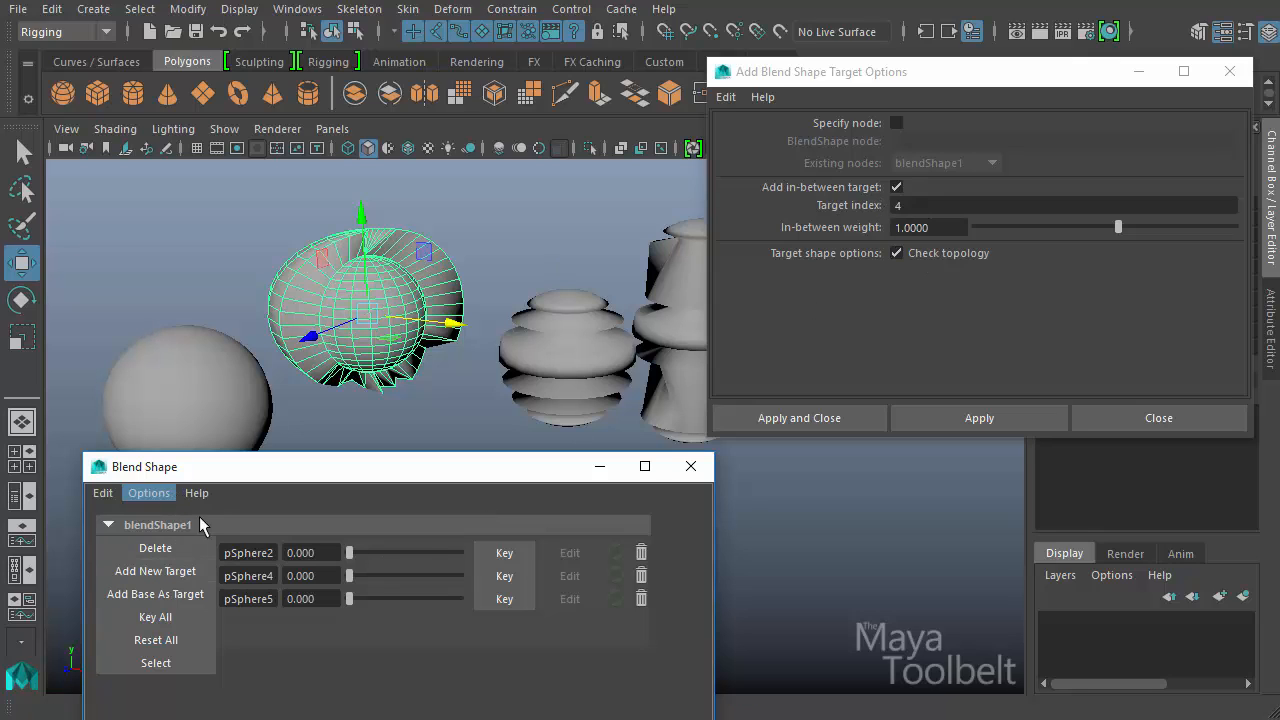
Switch the Blend Shape editor's orientation from horizontal to vertical sliders and move it down to uncover the shell-like sphere
click(148, 493)
mouse_move(256, 530)
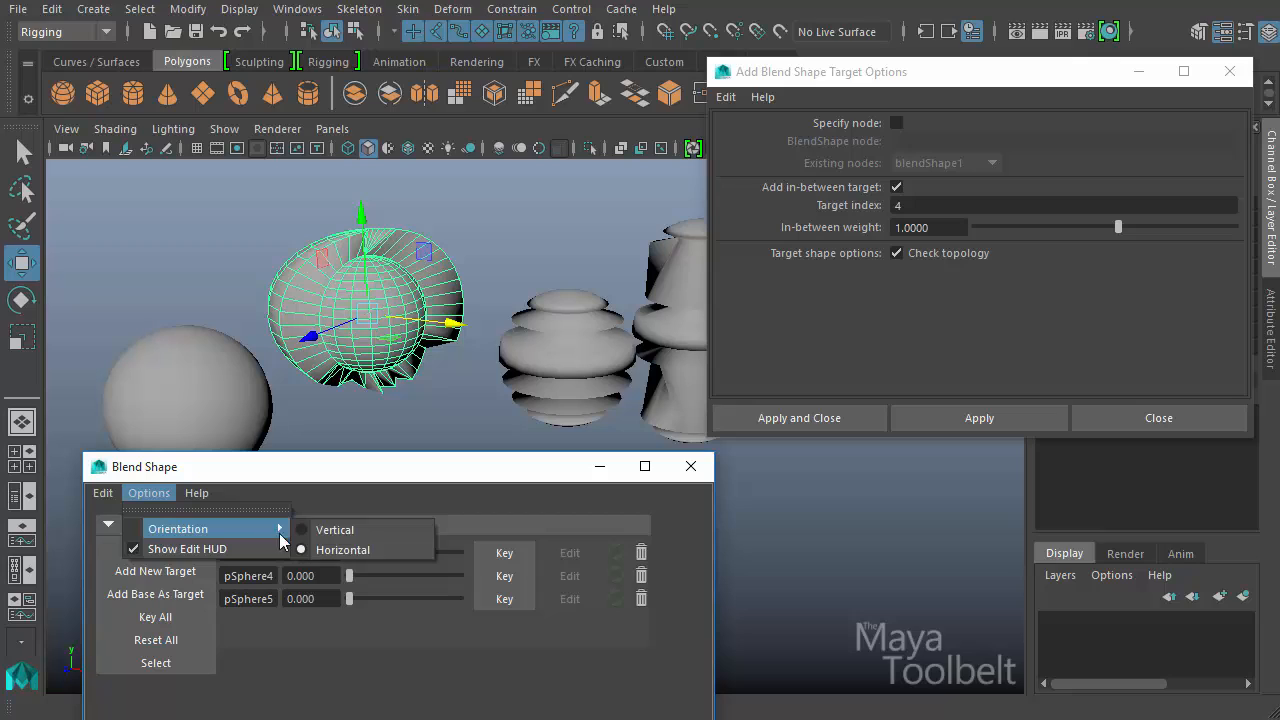
click(372, 549)
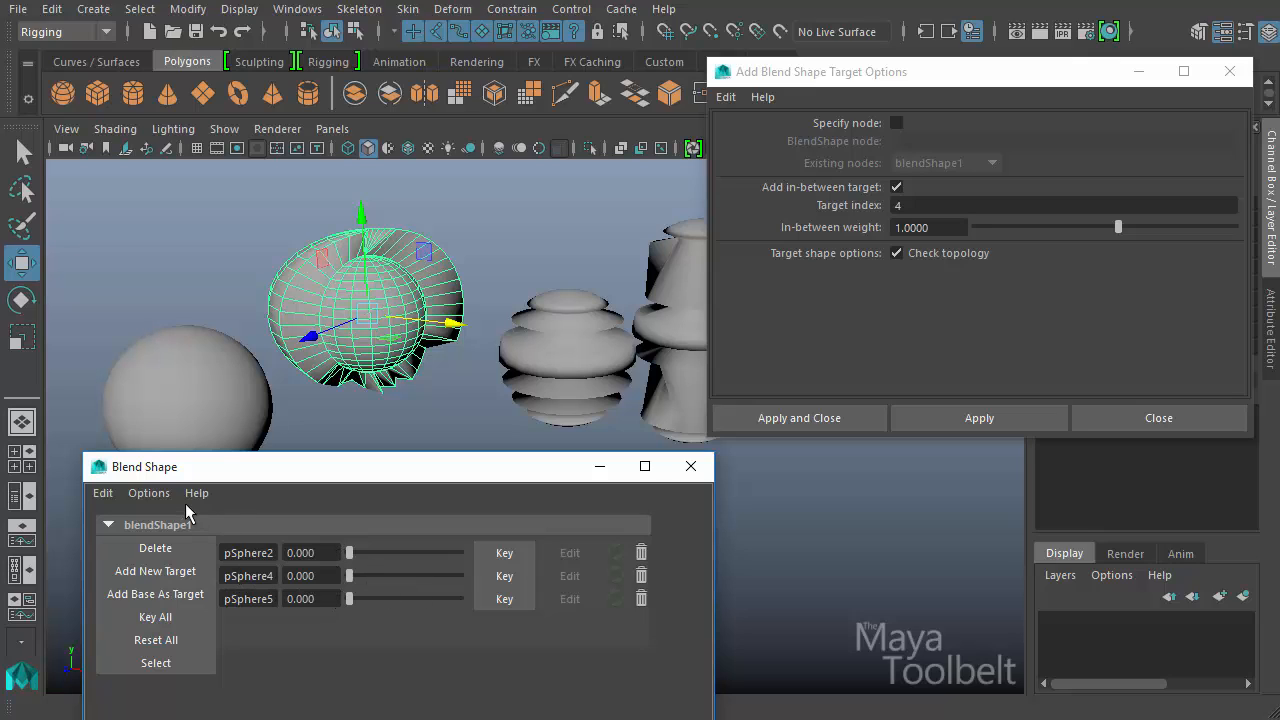
click(149, 493)
mouse_move(288, 529)
click(330, 530)
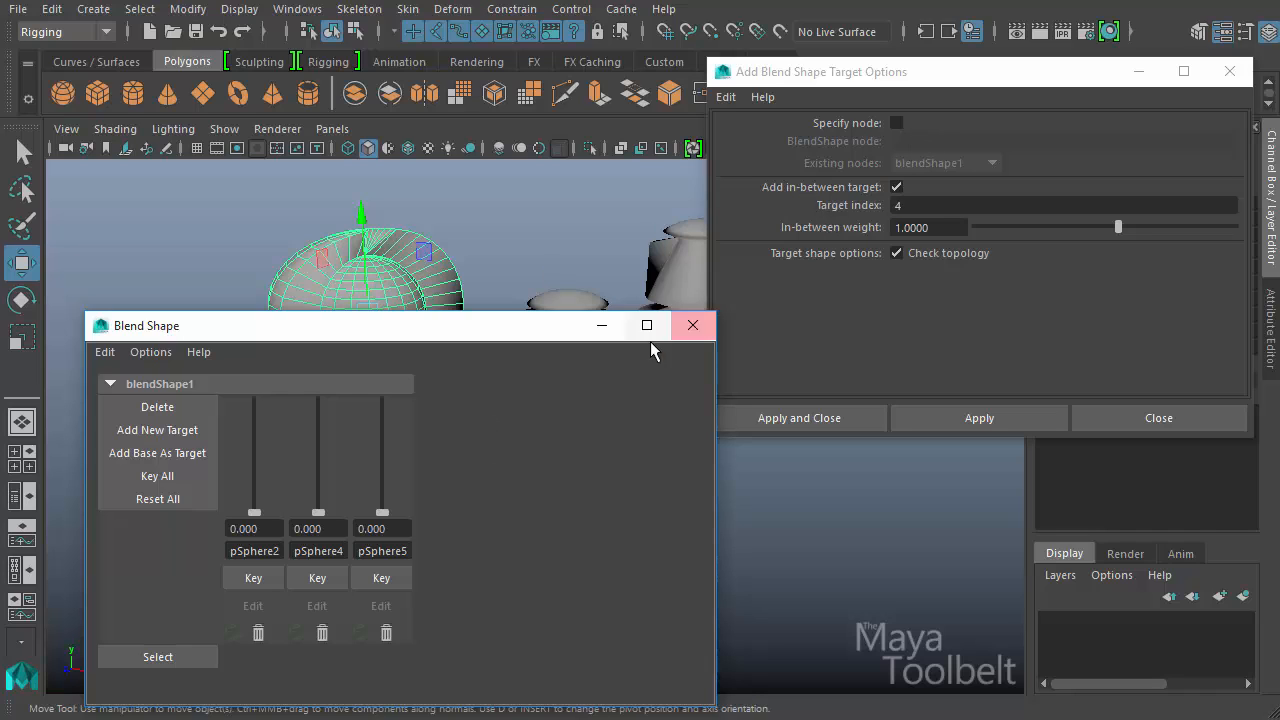
drag(525, 341, 520, 404)
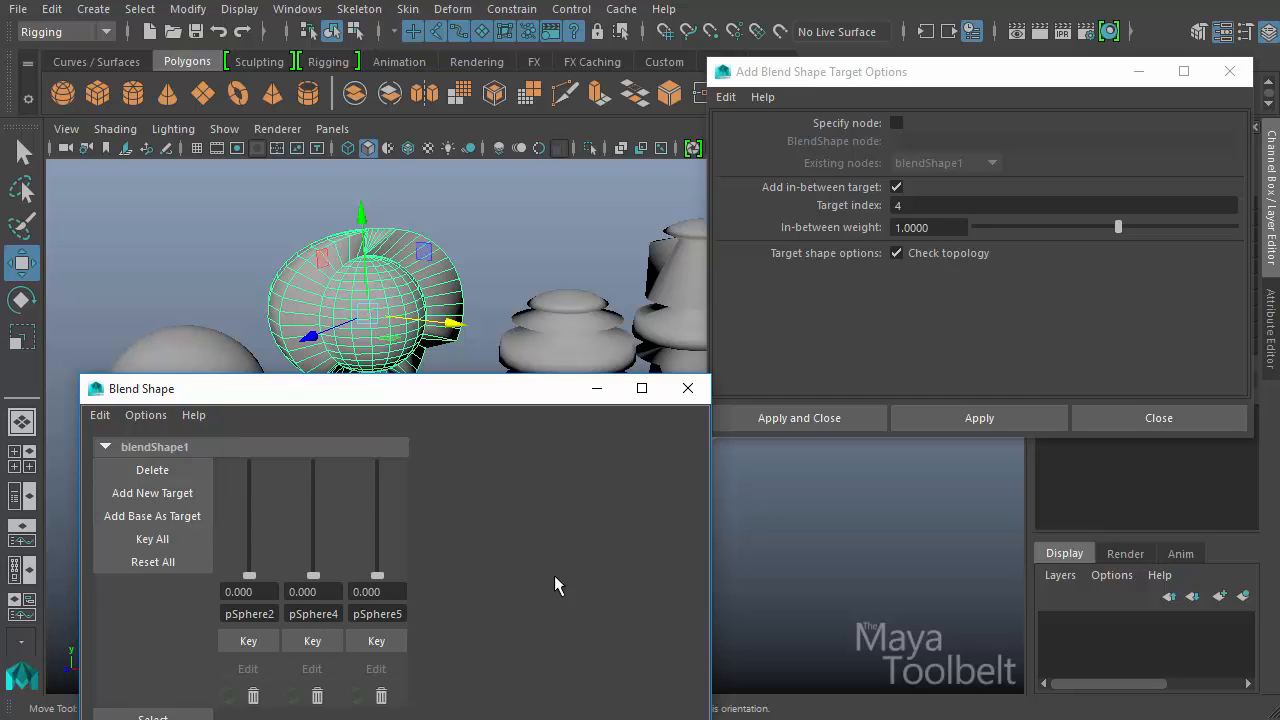
Add the shell-like sphere to the base sphere as an in-between target with target index 2 and in-between weight 0.5
drag(911, 205, 886, 204)
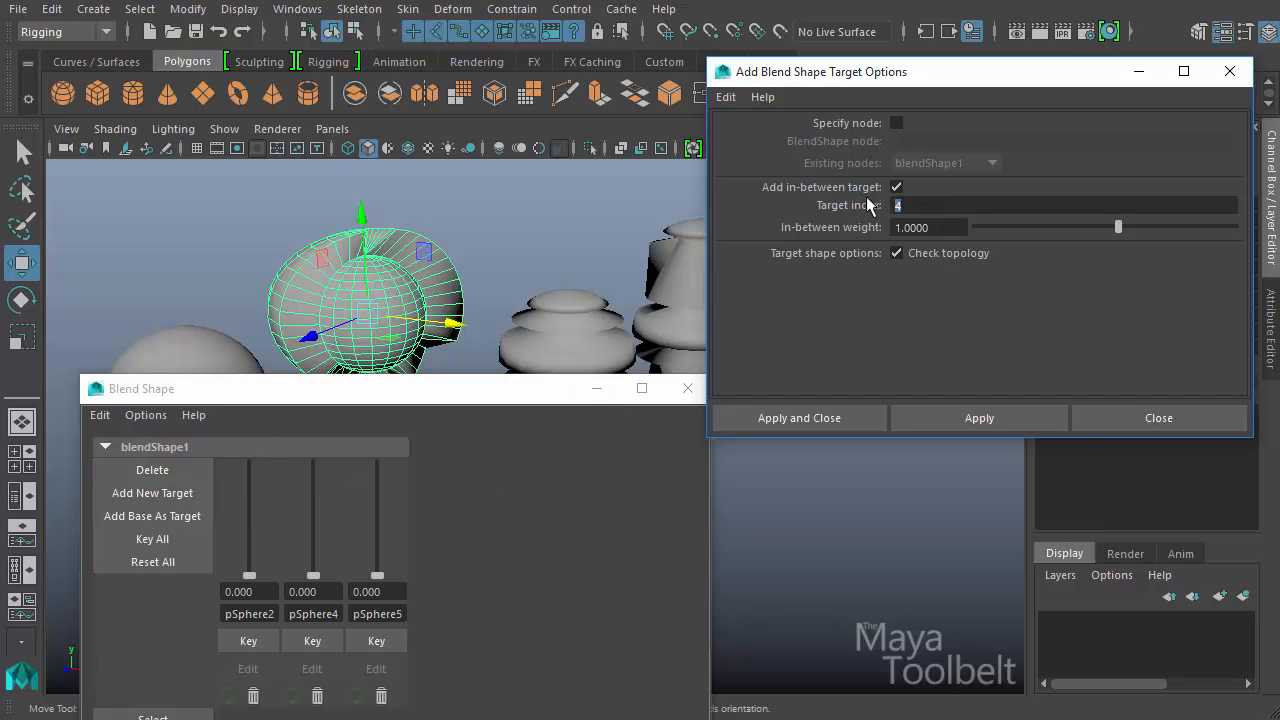
text(2)
drag(313, 578, 334, 593)
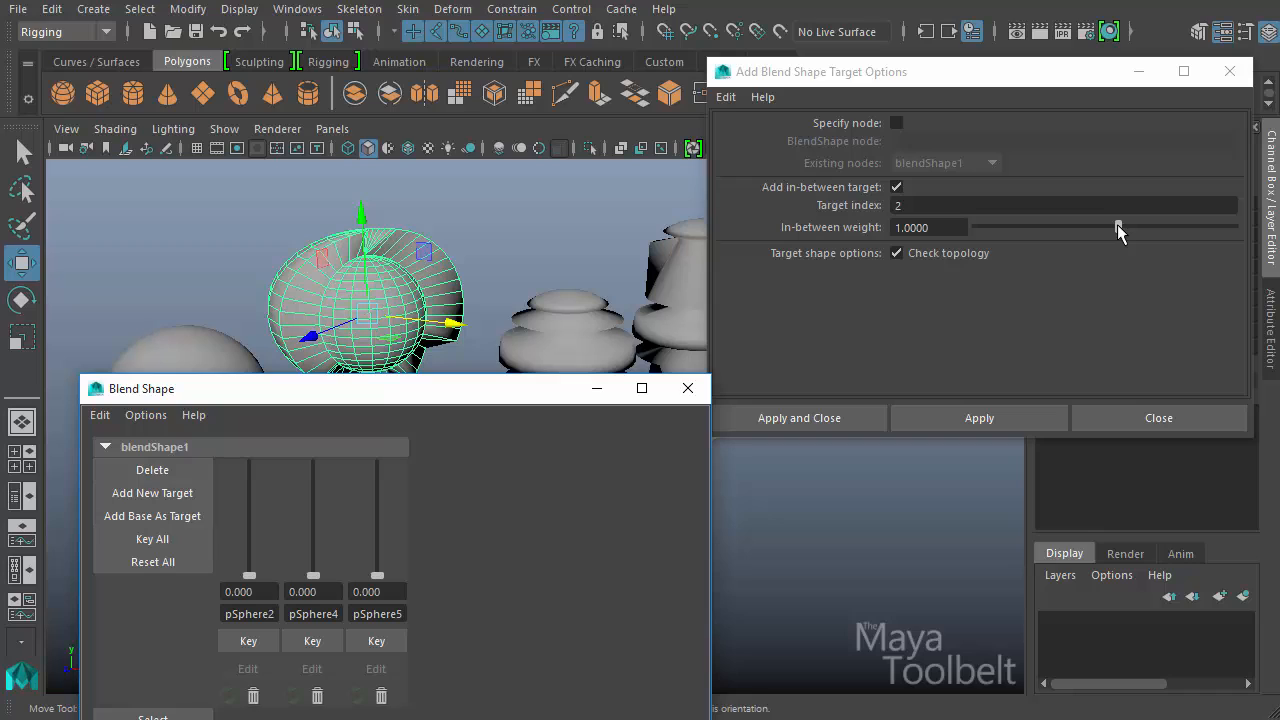
drag(1118, 228, 1111, 228)
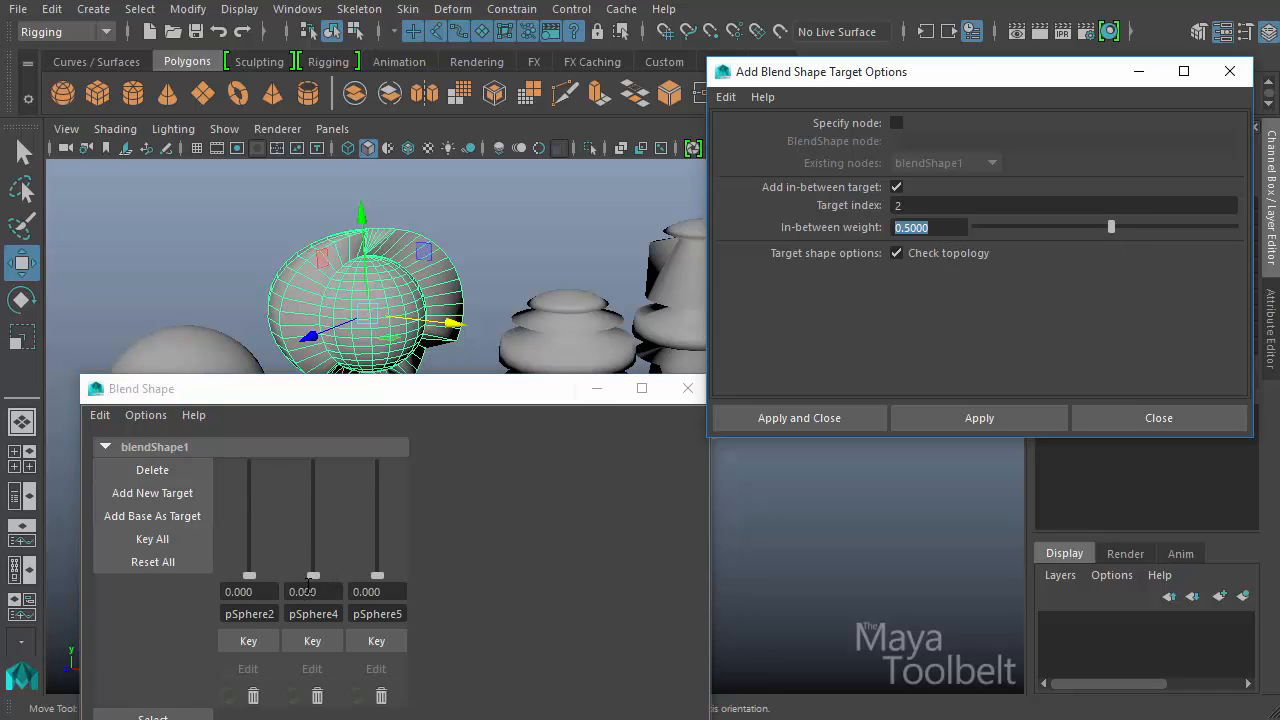
drag(310, 587, 317, 508)
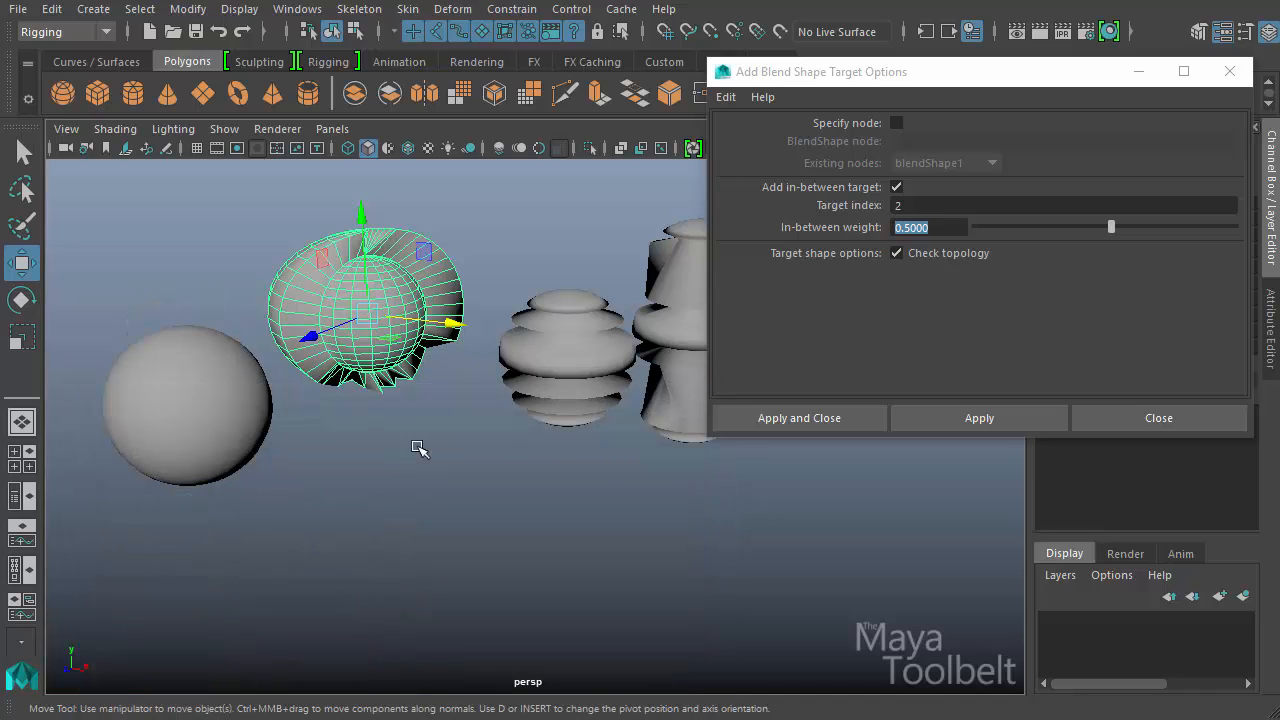
click(268, 408)
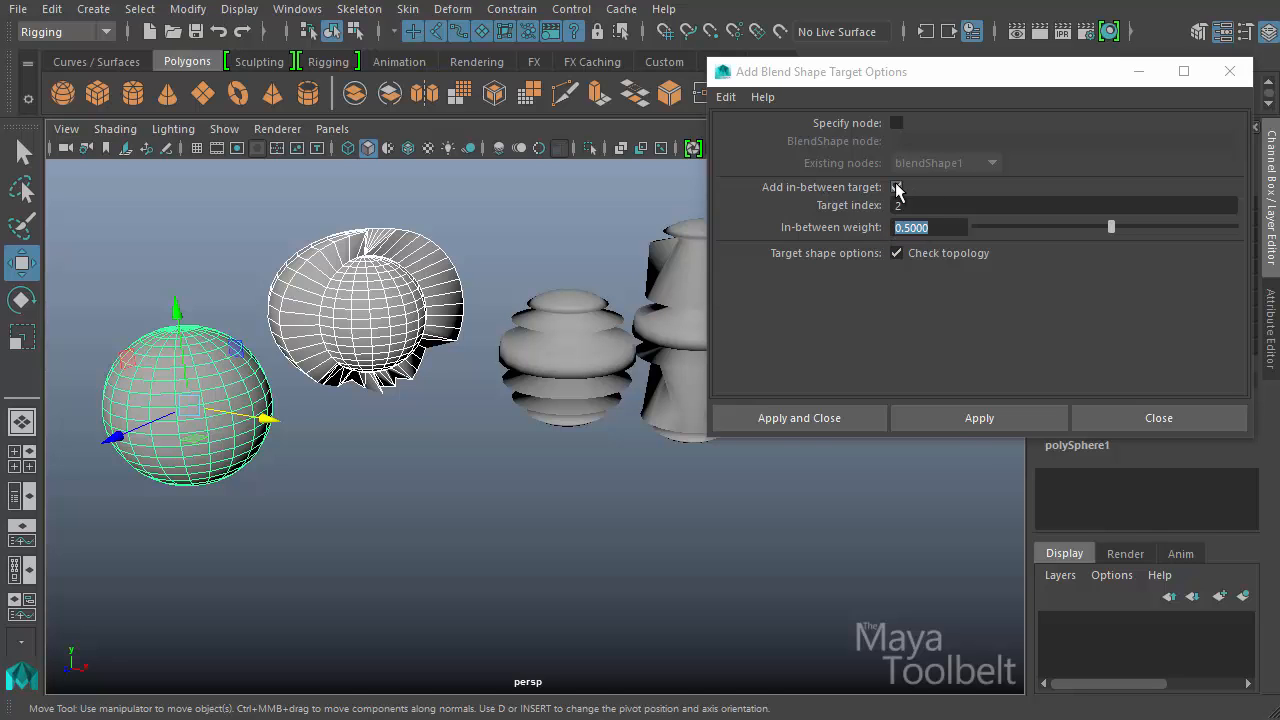
click(799, 421)
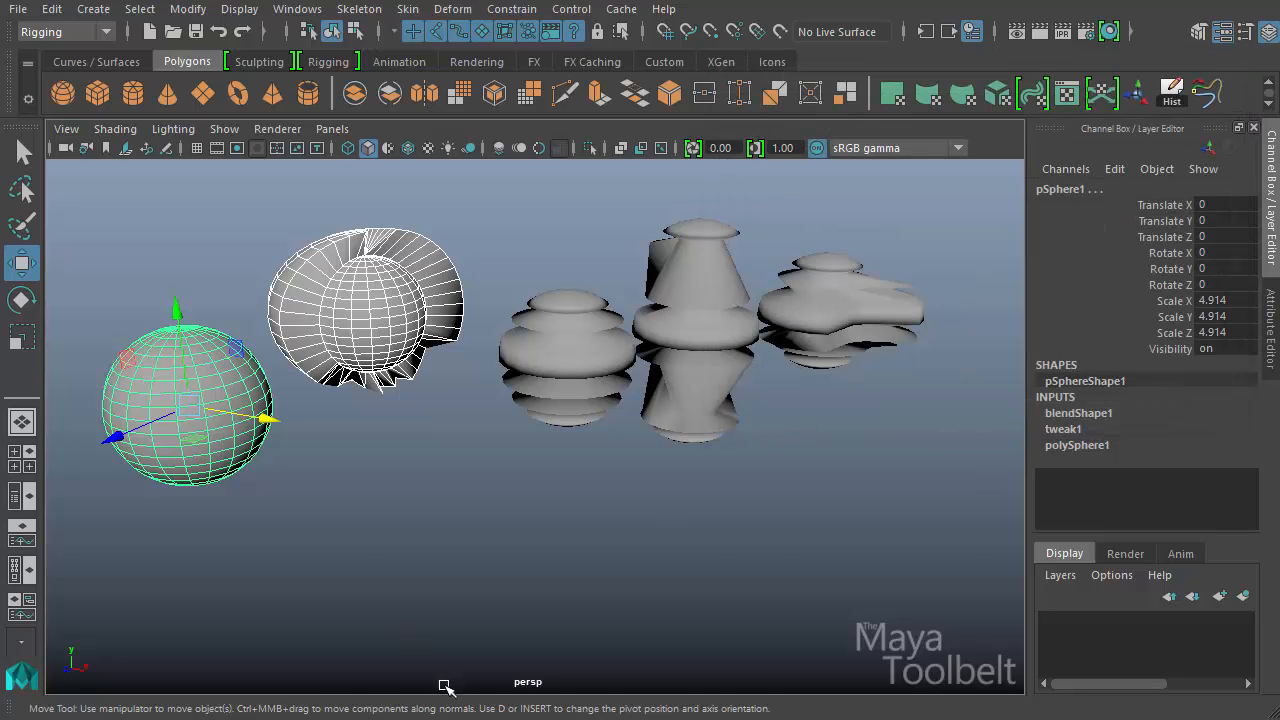
Select only the base sphere, reopen the Blend Shape editor, and move it away from the base sphere
click(338, 462)
click(260, 398)
click(300, 10)
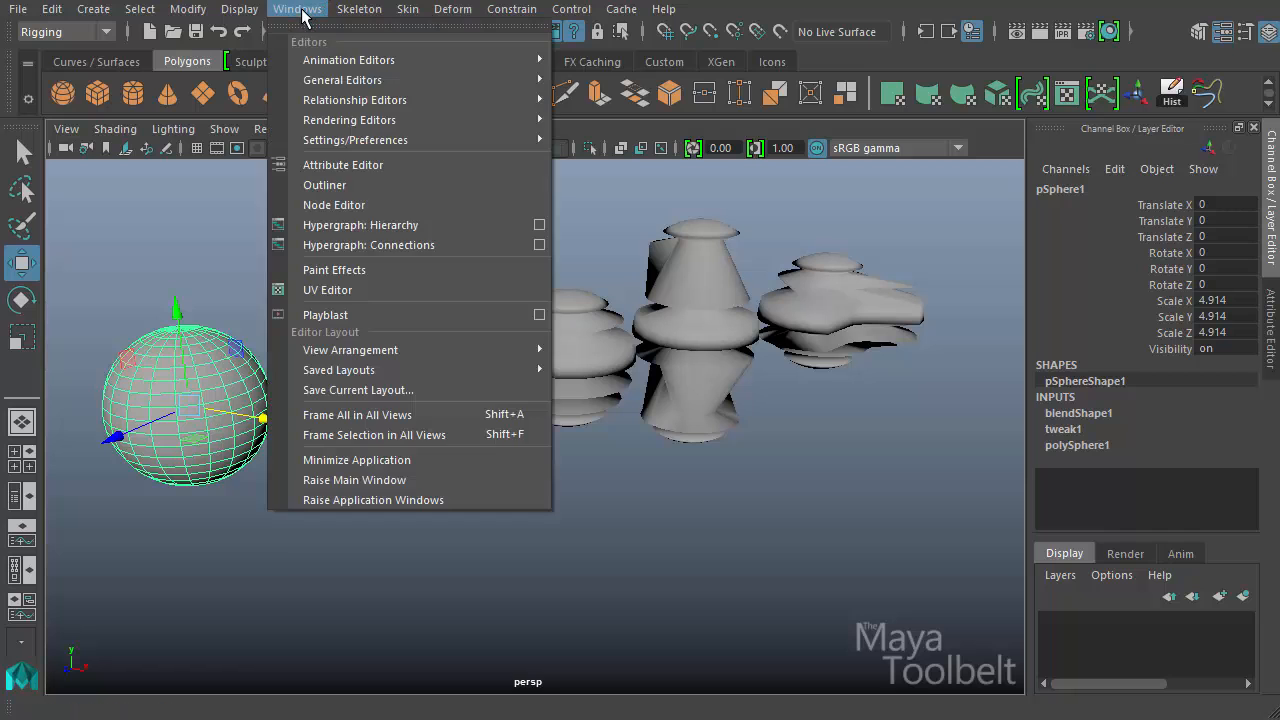
mouse_move(447, 62)
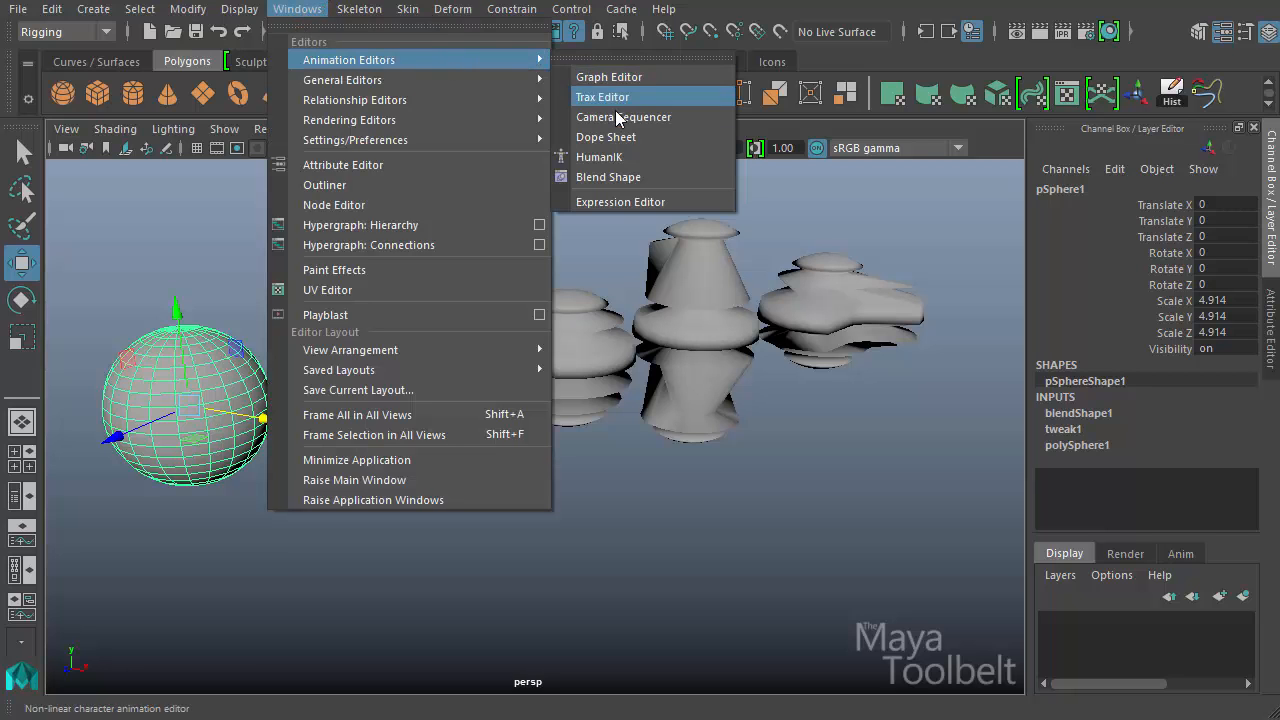
click(613, 180)
drag(349, 388, 753, 211)
Preview the pSphere4 weight from 0.495 to 1.000, compare the result with the source spheres, and reset all target weights
drag(721, 394, 720, 338)
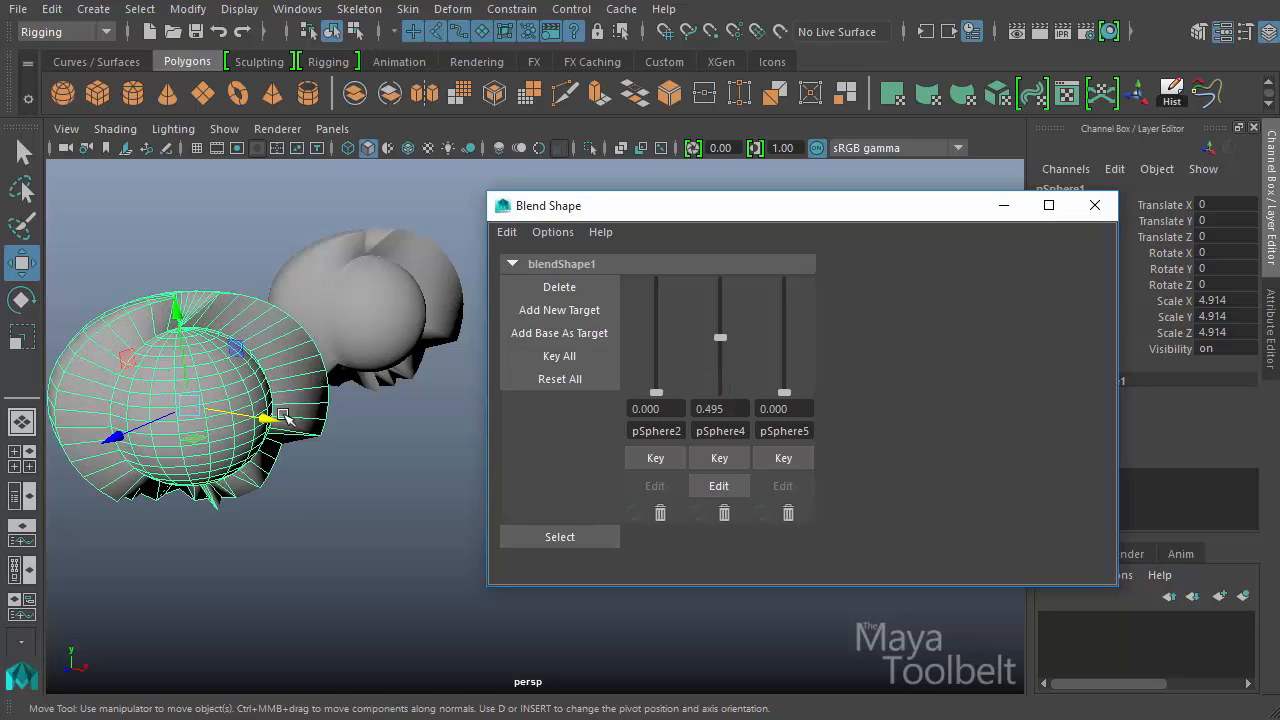
drag(721, 336, 710, 269)
drag(724, 221, 681, 451)
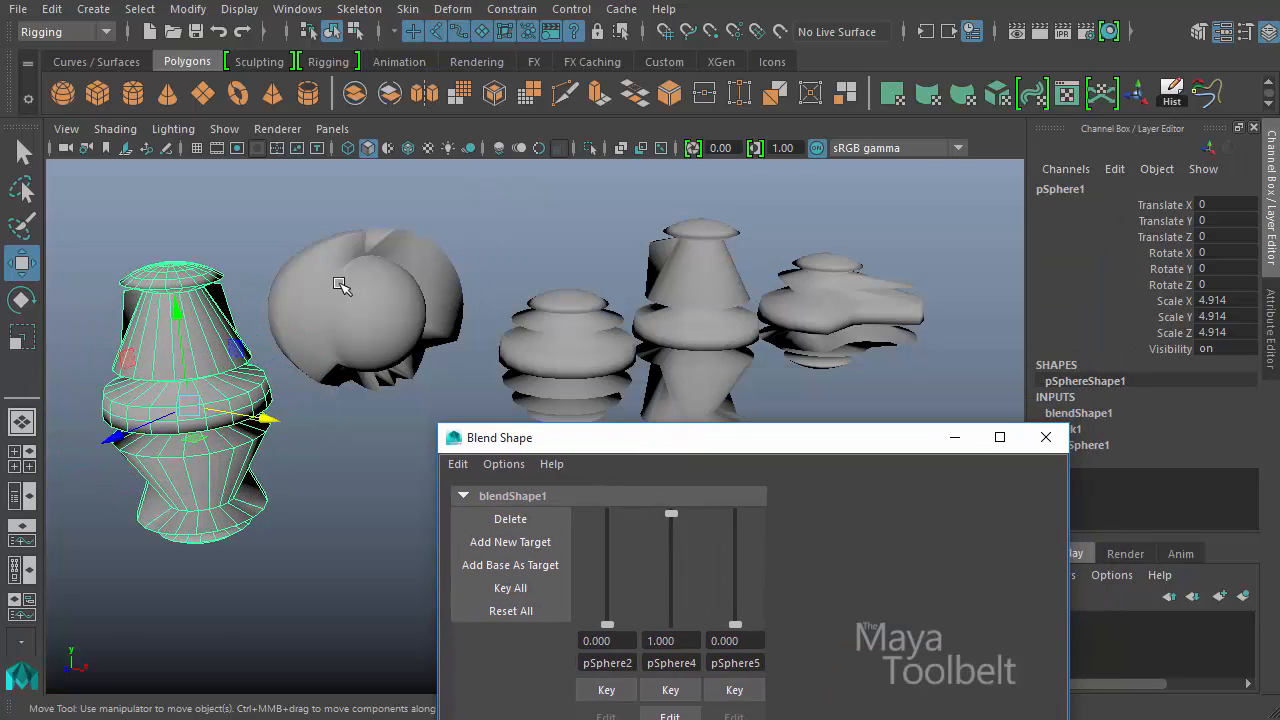
click(344, 283)
click(690, 280)
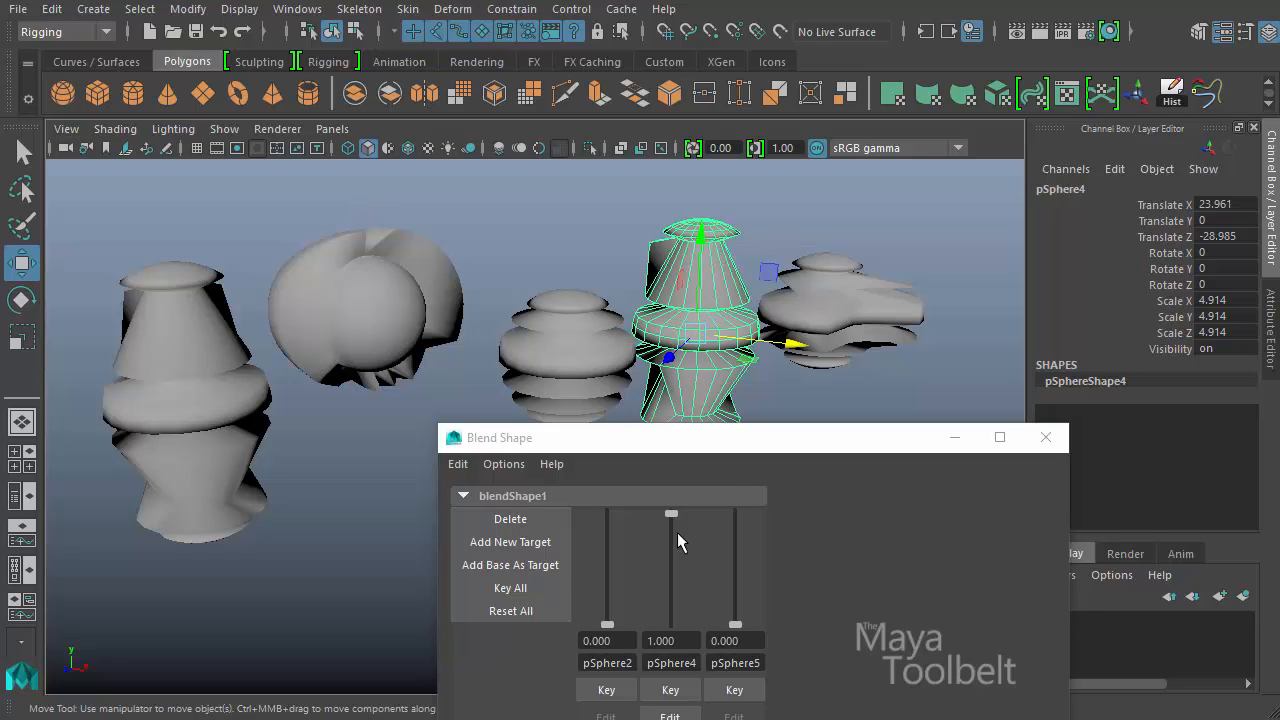
click(488, 610)
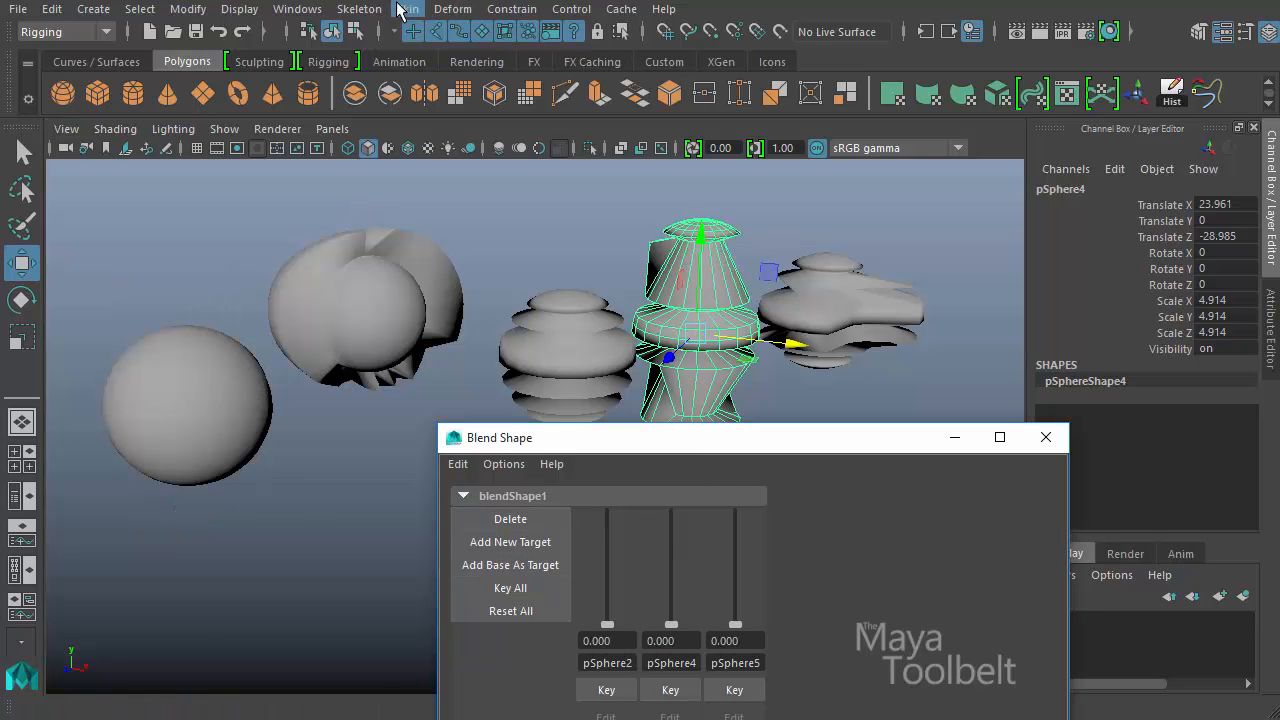
Open the Add Blend Shape Target options and turn off Add in-between target
click(452, 8)
mouse_move(545, 385)
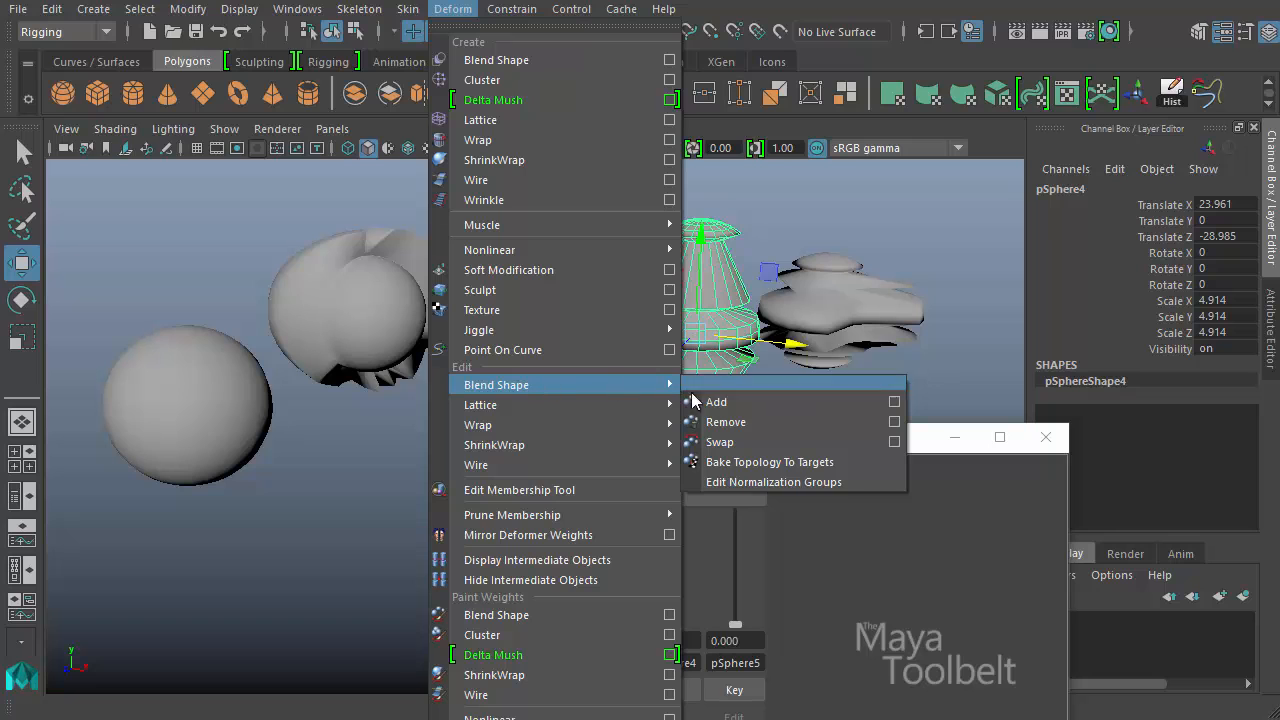
click(894, 403)
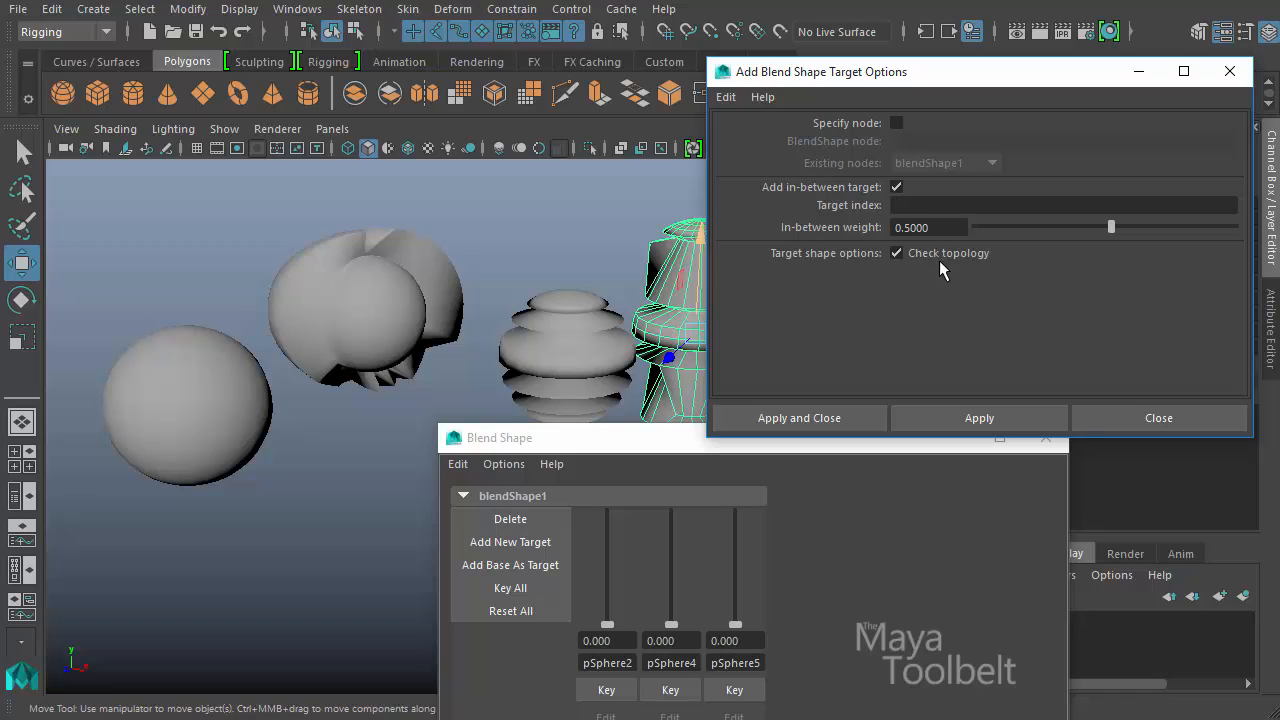
click(896, 187)
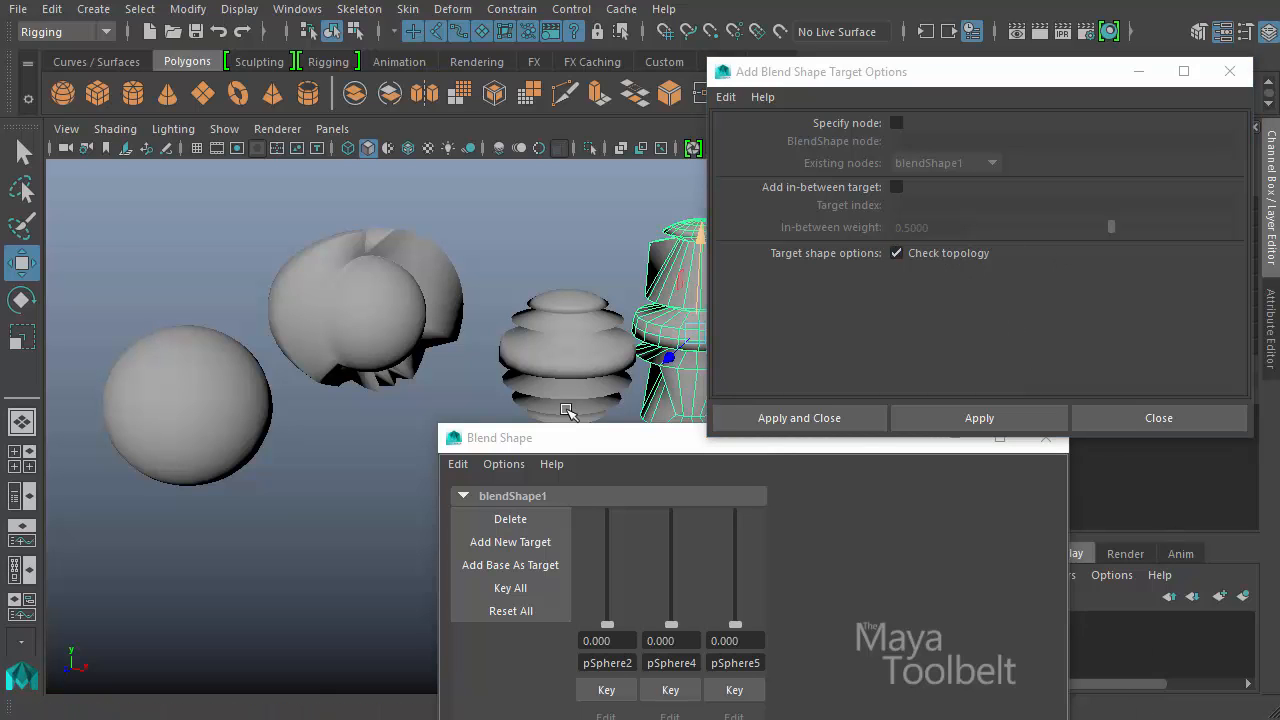
Select the base sphere and the surrounding deformed spheres in turn to compare their topology
click(366, 314)
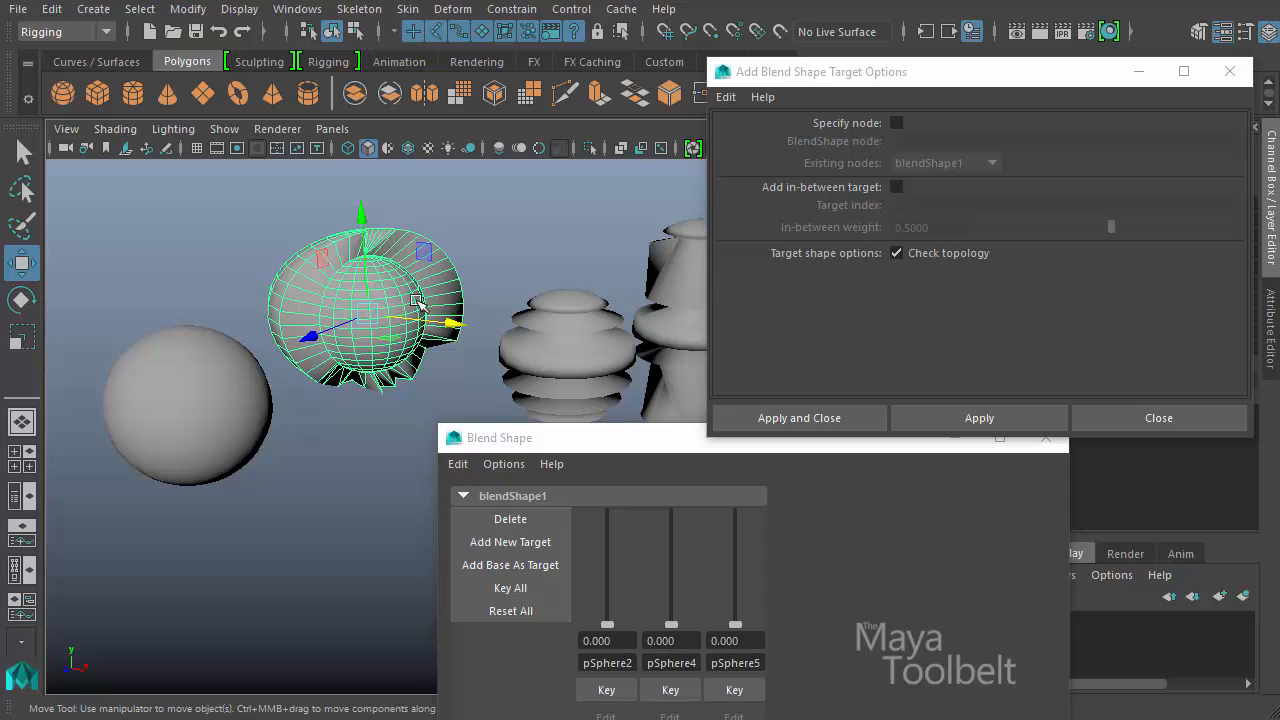
click(203, 390)
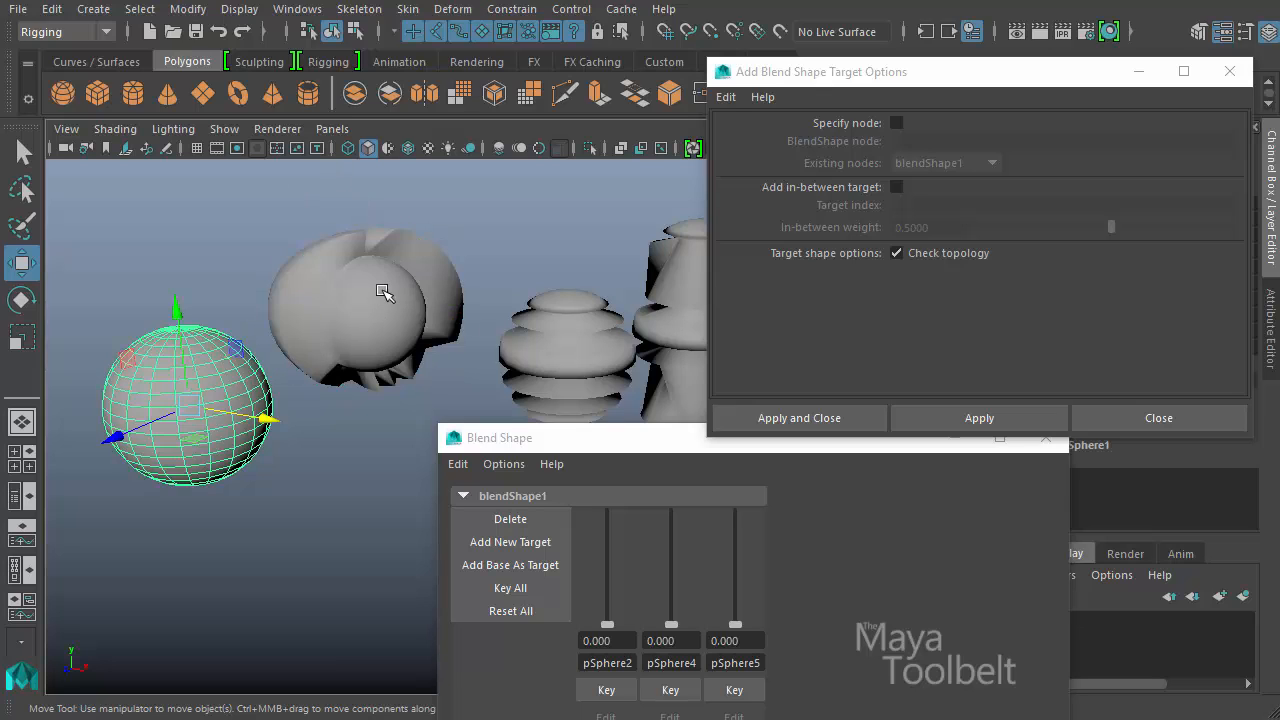
click(386, 288)
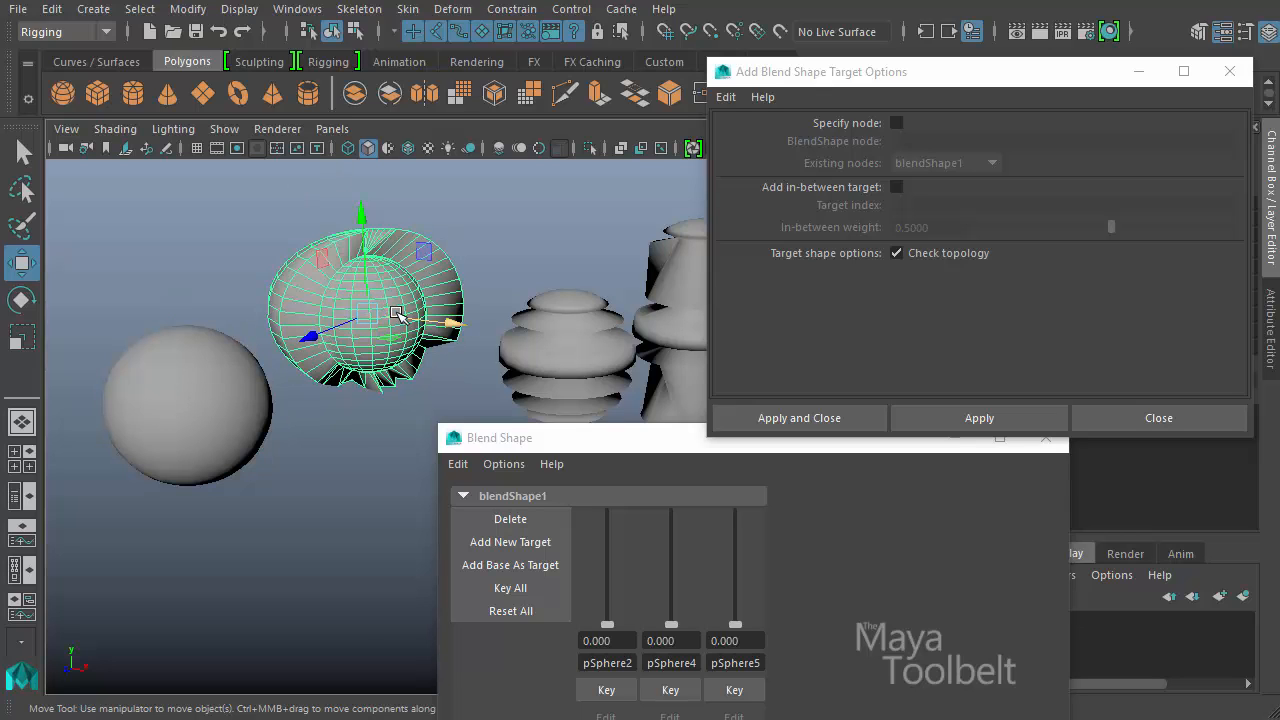
alt+drag(405, 377, 323, 420)
click(184, 599)
key(f)
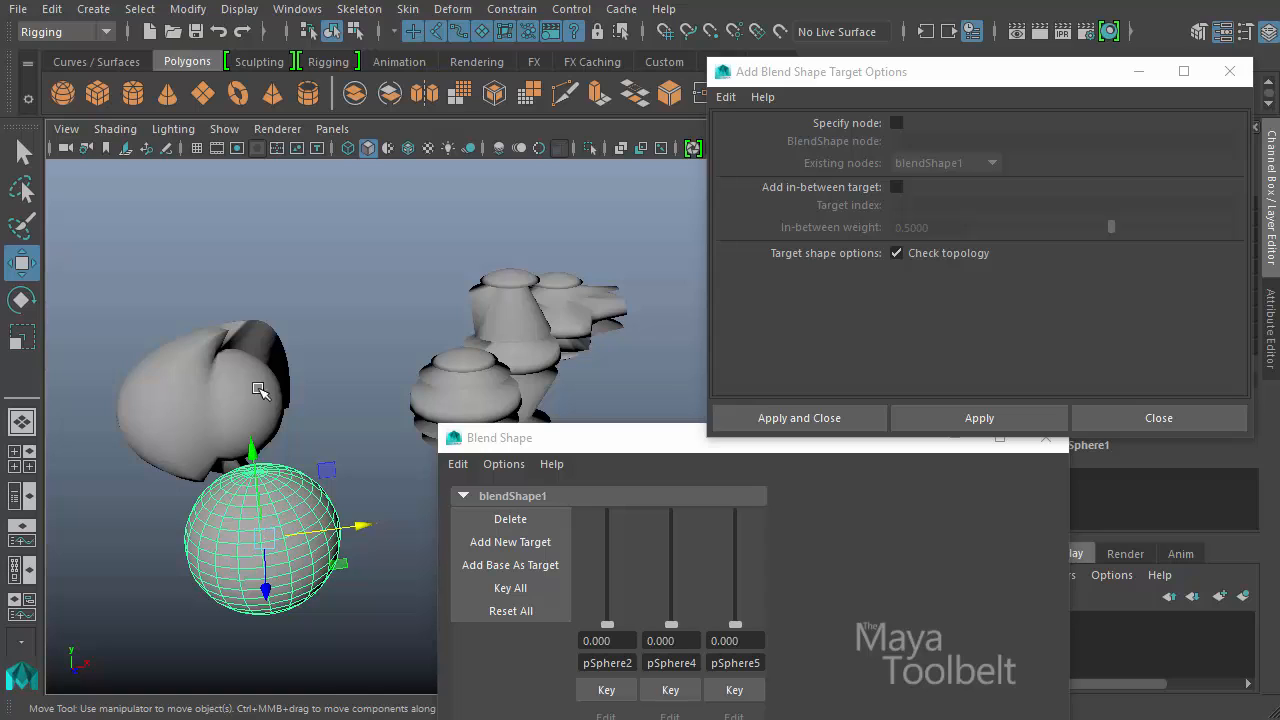
click(203, 371)
click(480, 385)
click(510, 300)
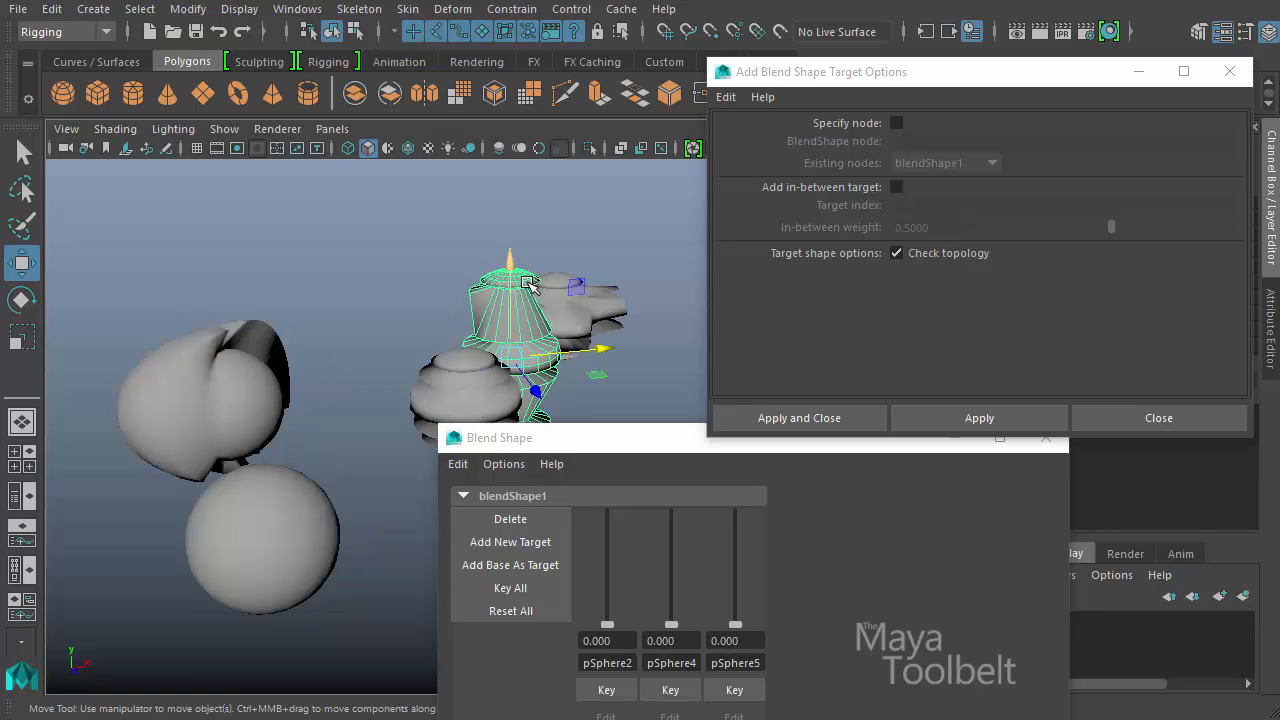
click(620, 297)
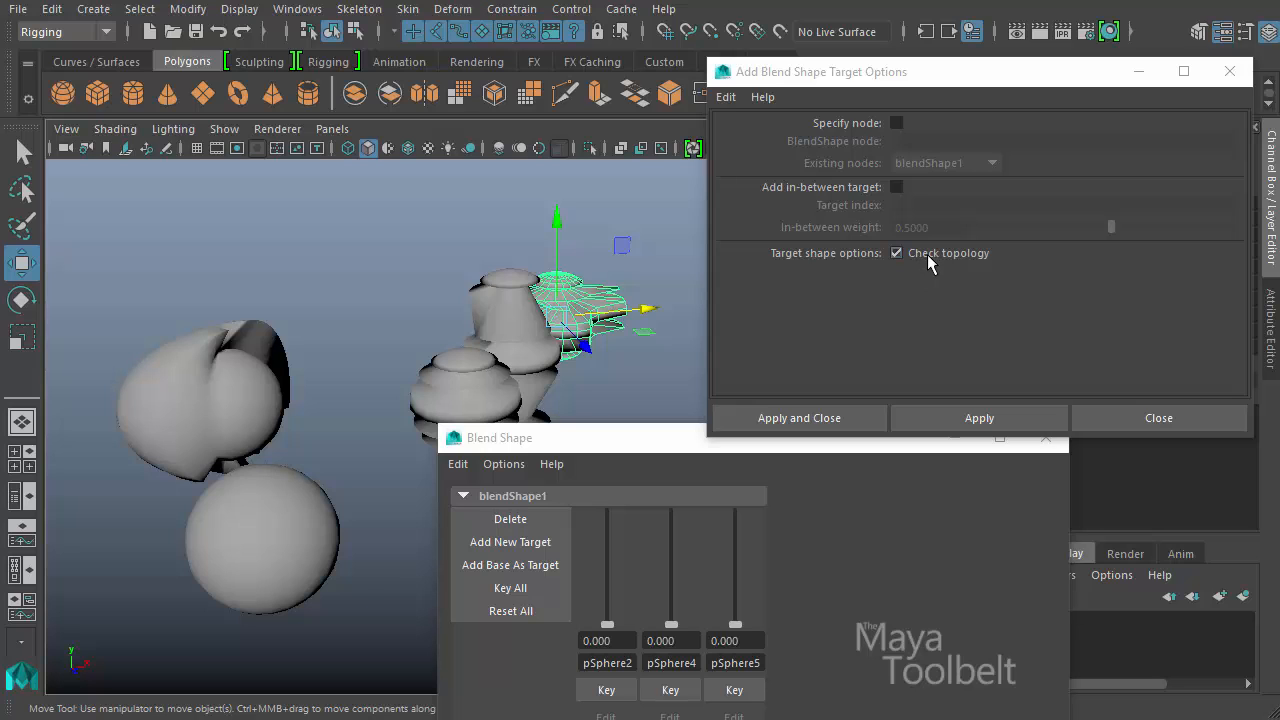
click(218, 427)
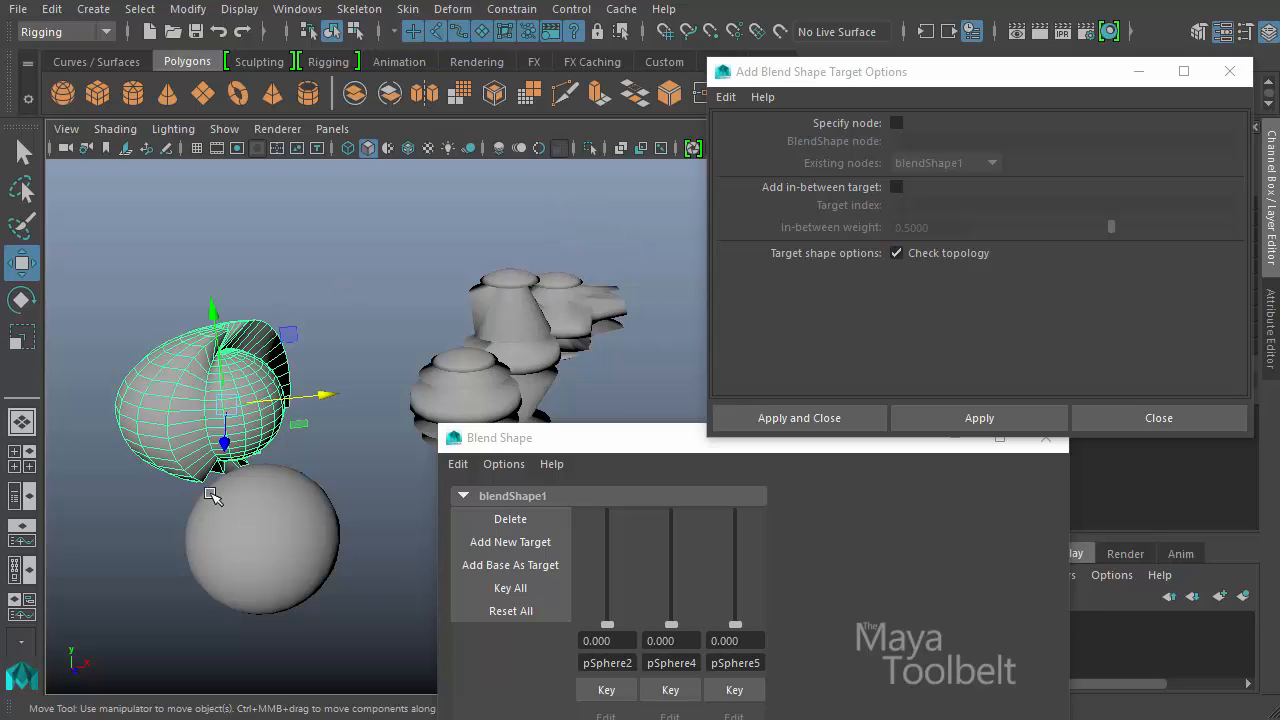
click(262, 549)
click(249, 430)
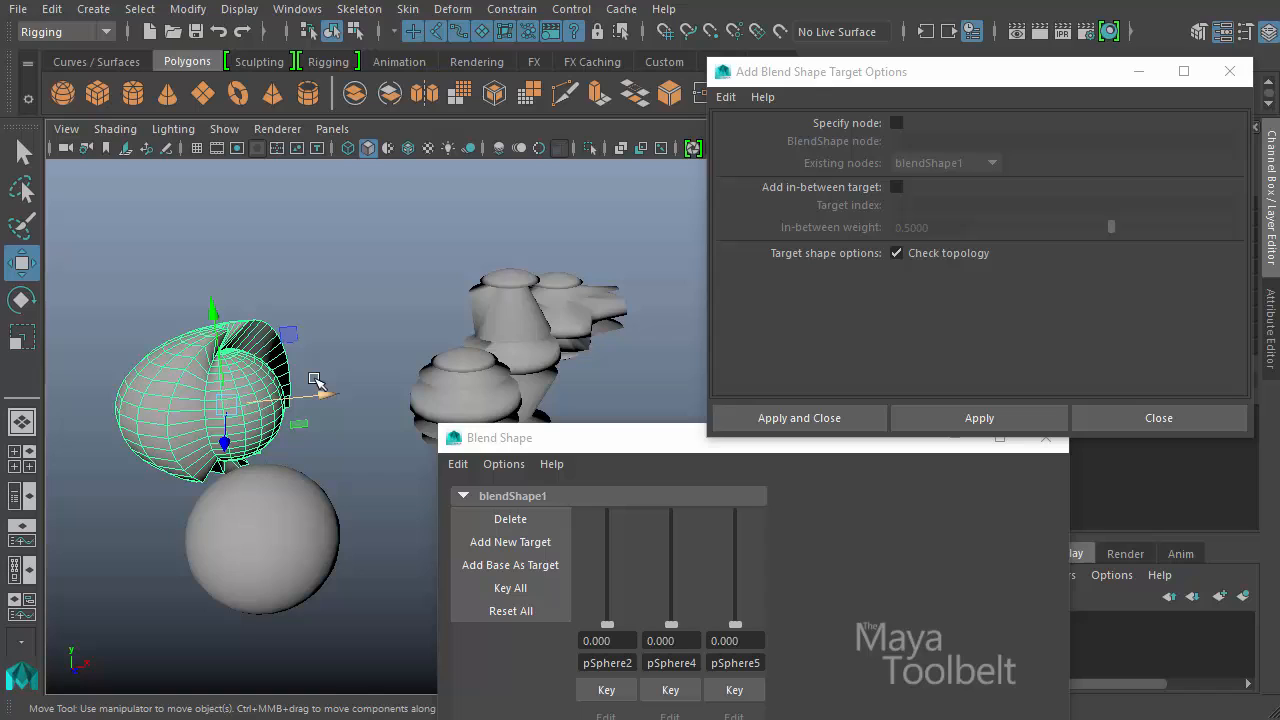
Select several edge loops on the shell-like sphere and remove them with the Modeling set's Delete Edge/Vertex command
right_drag(191, 372, 196, 330)
click(180, 352)
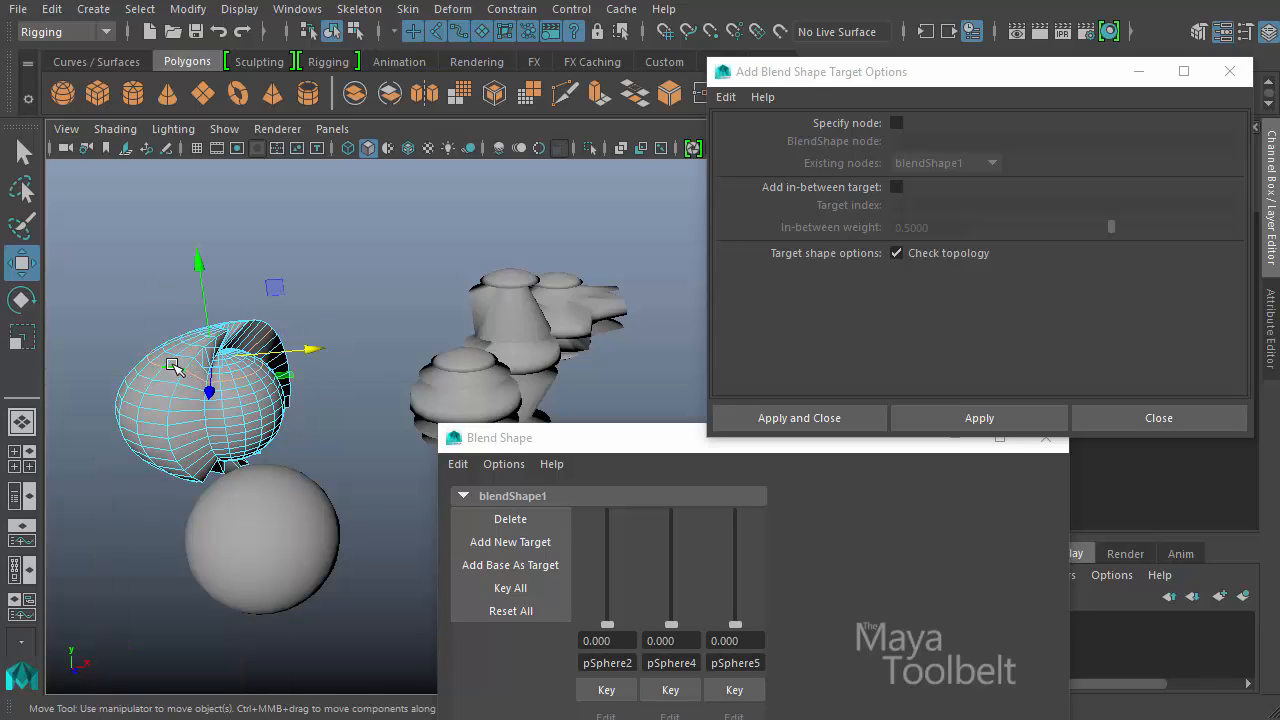
double_click(167, 418)
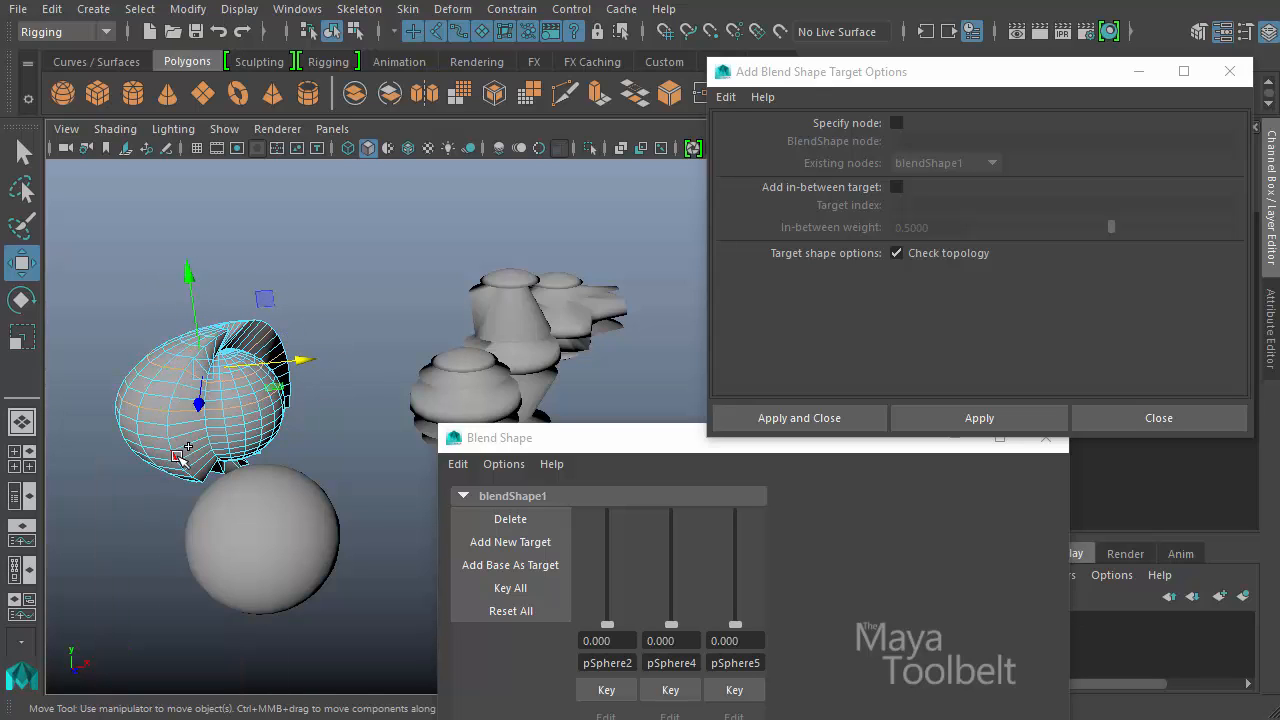
double_click(180, 452)
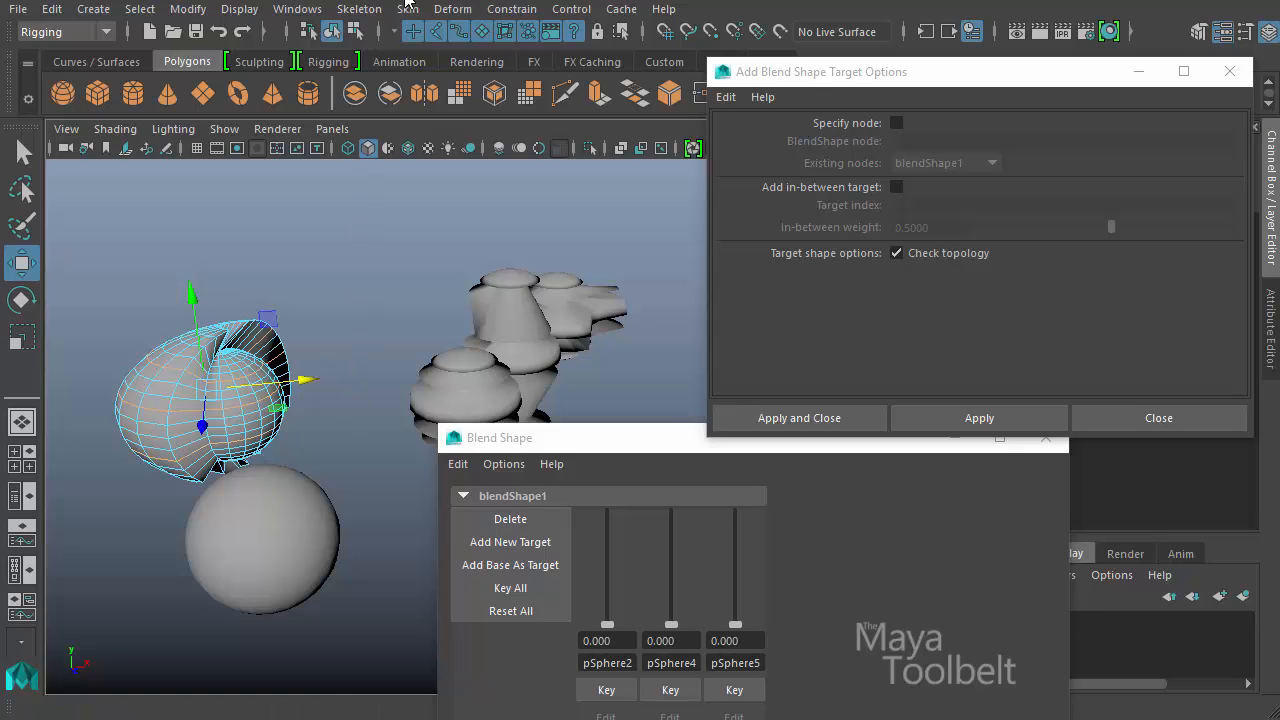
click(60, 31)
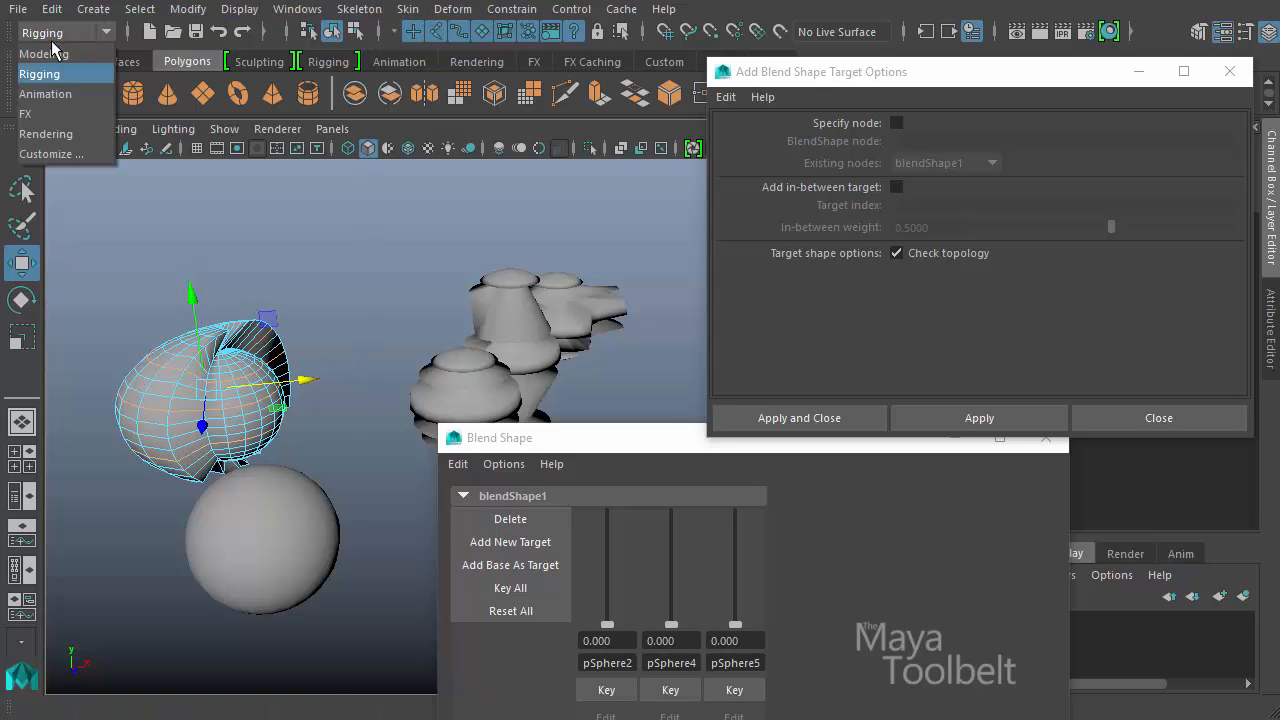
click(66, 56)
click(405, 9)
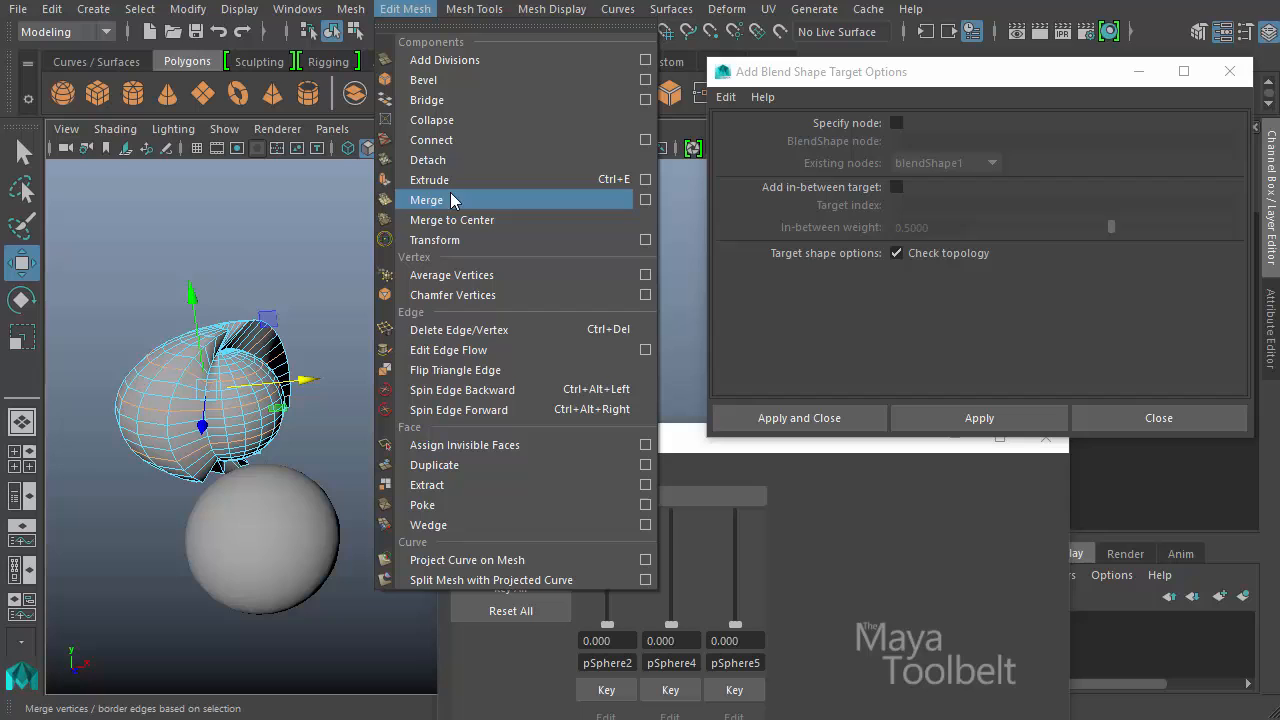
click(451, 334)
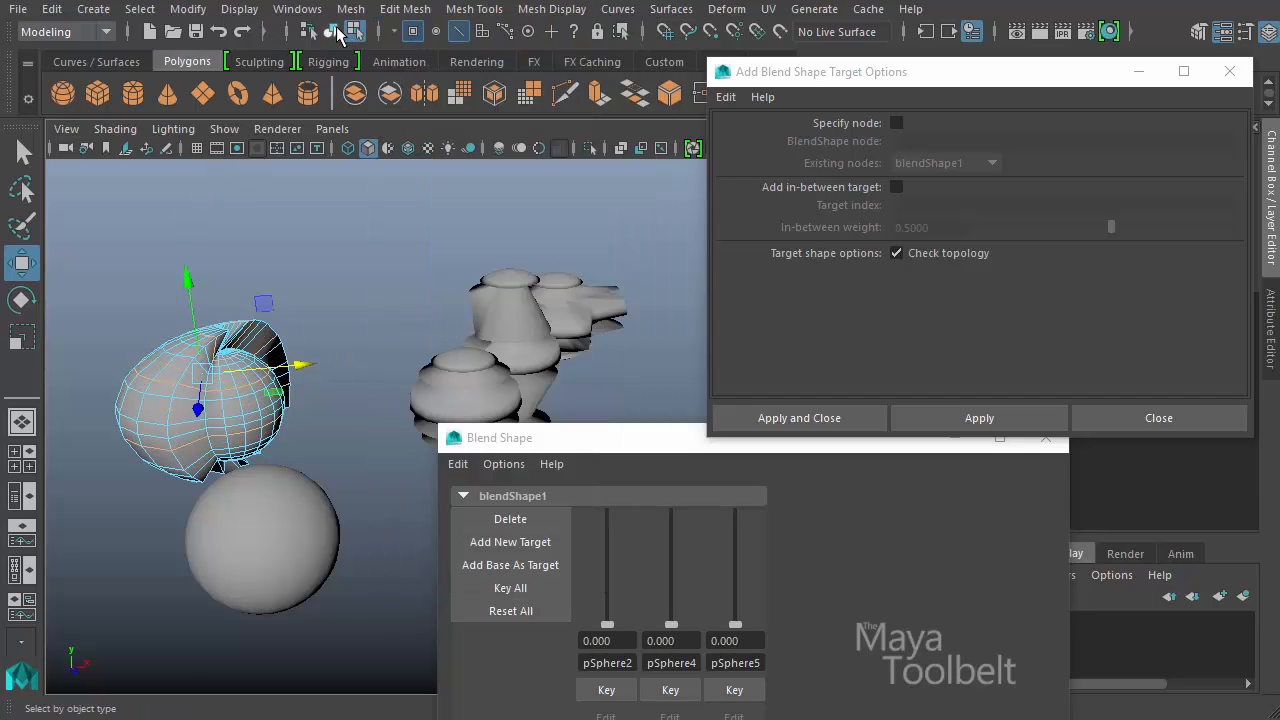
Try to add the edited shell-like sphere as a blend shape target of the base sphere with Check topology enabled
click(257, 372)
alt+drag(257, 372, 262, 479)
alt+middle_drag(262, 479, 311, 451)
shift+click(230, 432)
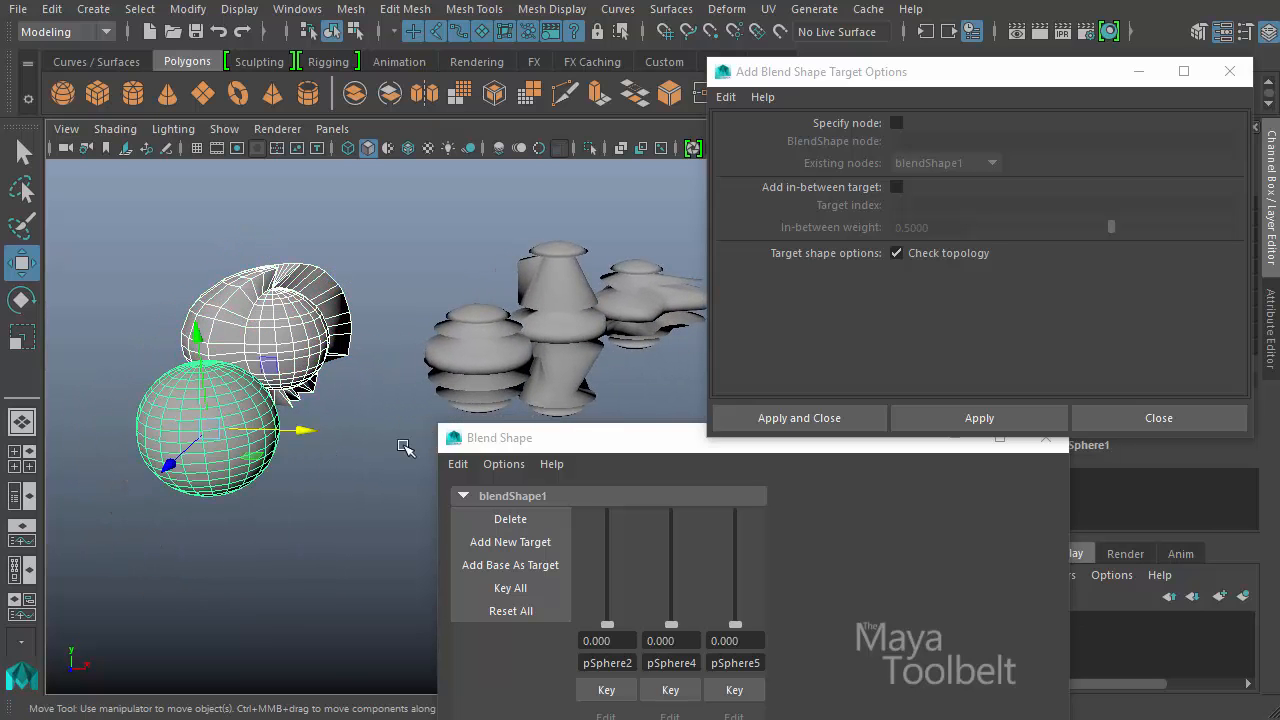
alt+drag(403, 444, 360, 464)
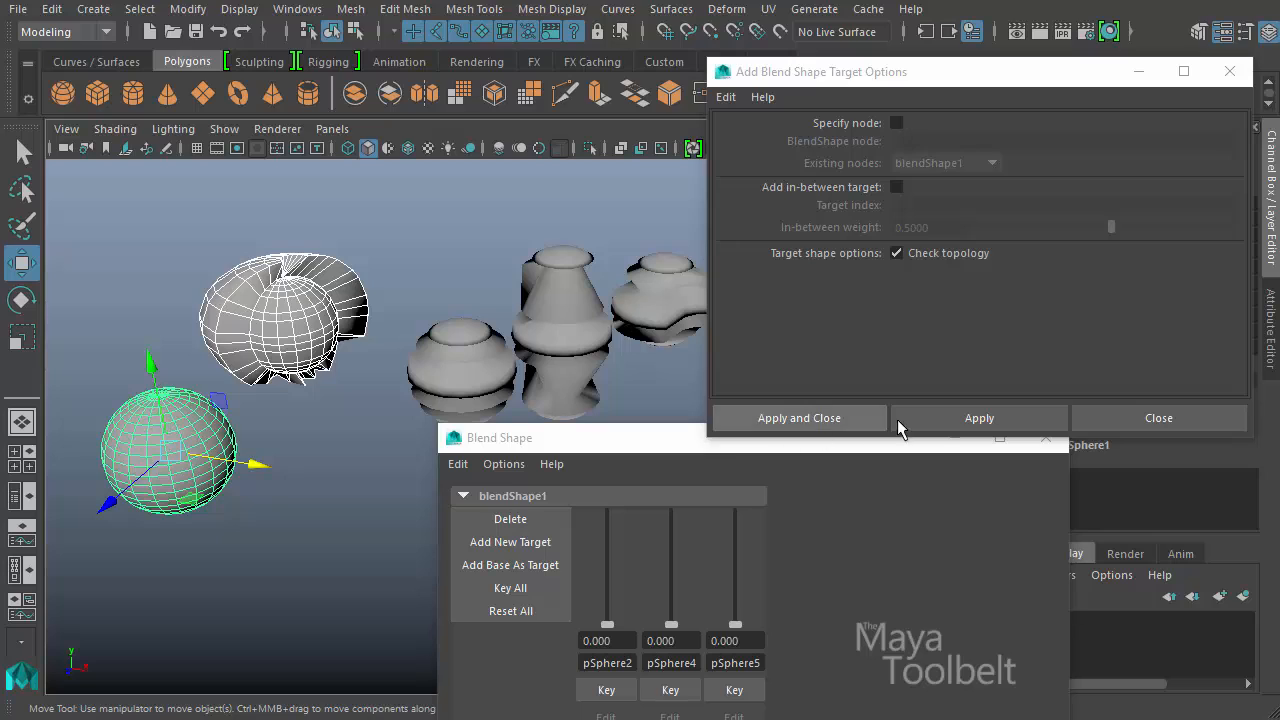
click(957, 428)
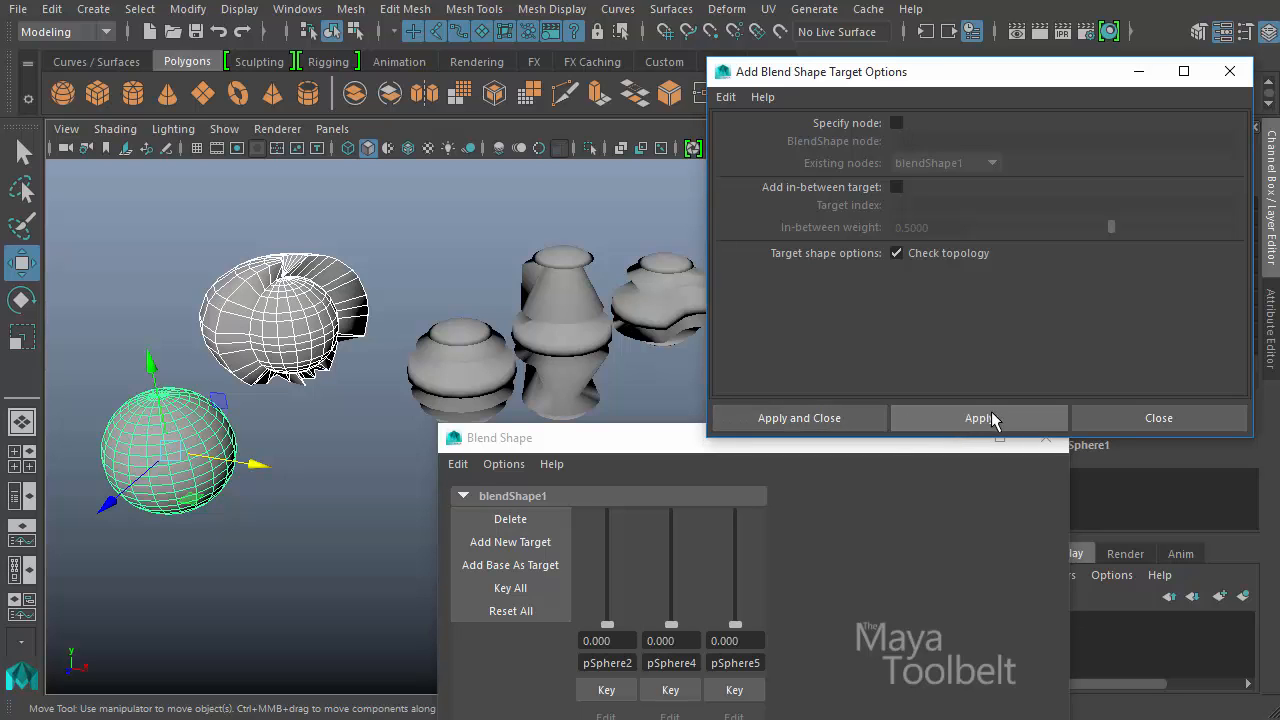
Add the shell-like sphere as a target of the base sphere with Check topology turned off, and preview the new target's weight
click(928, 256)
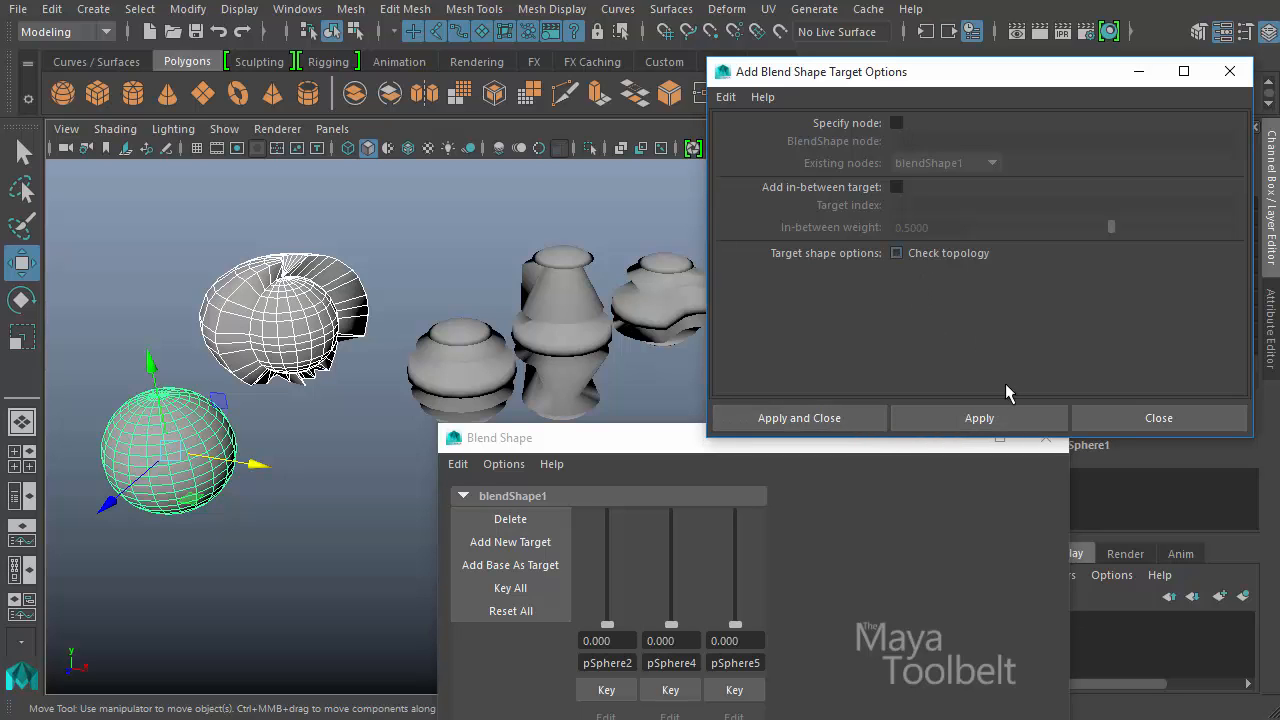
click(1000, 414)
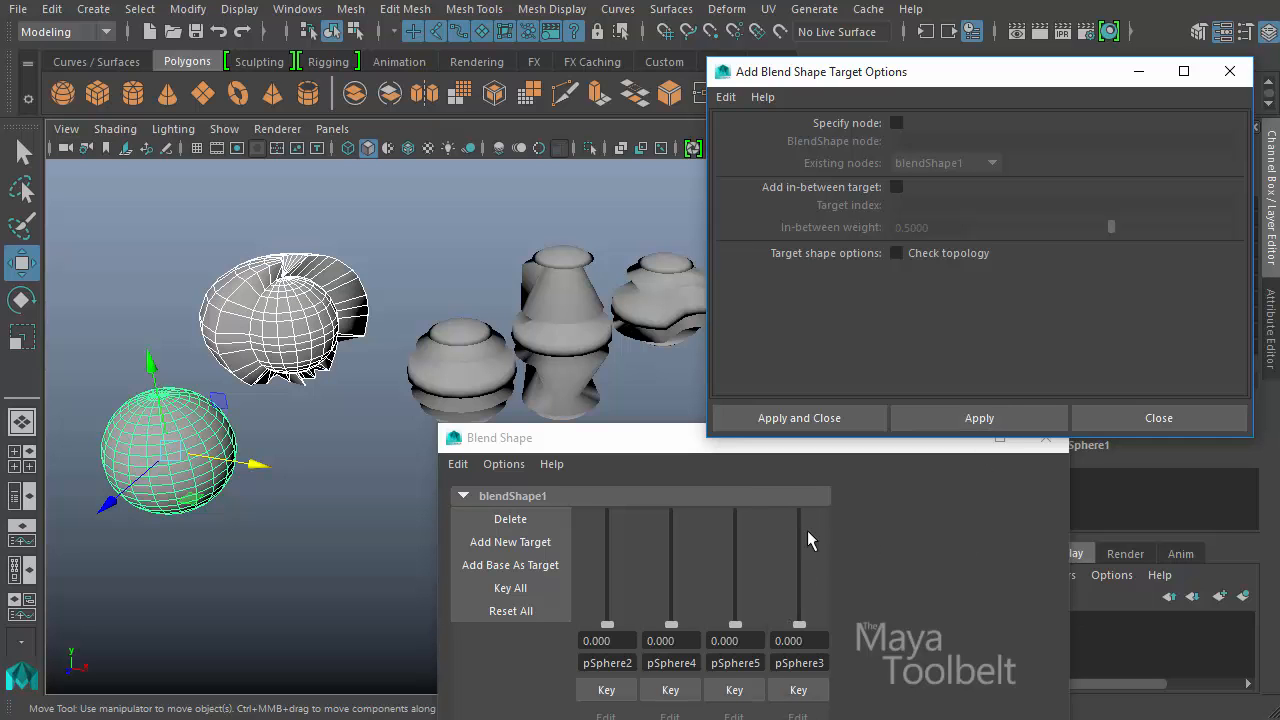
drag(800, 628, 833, 640)
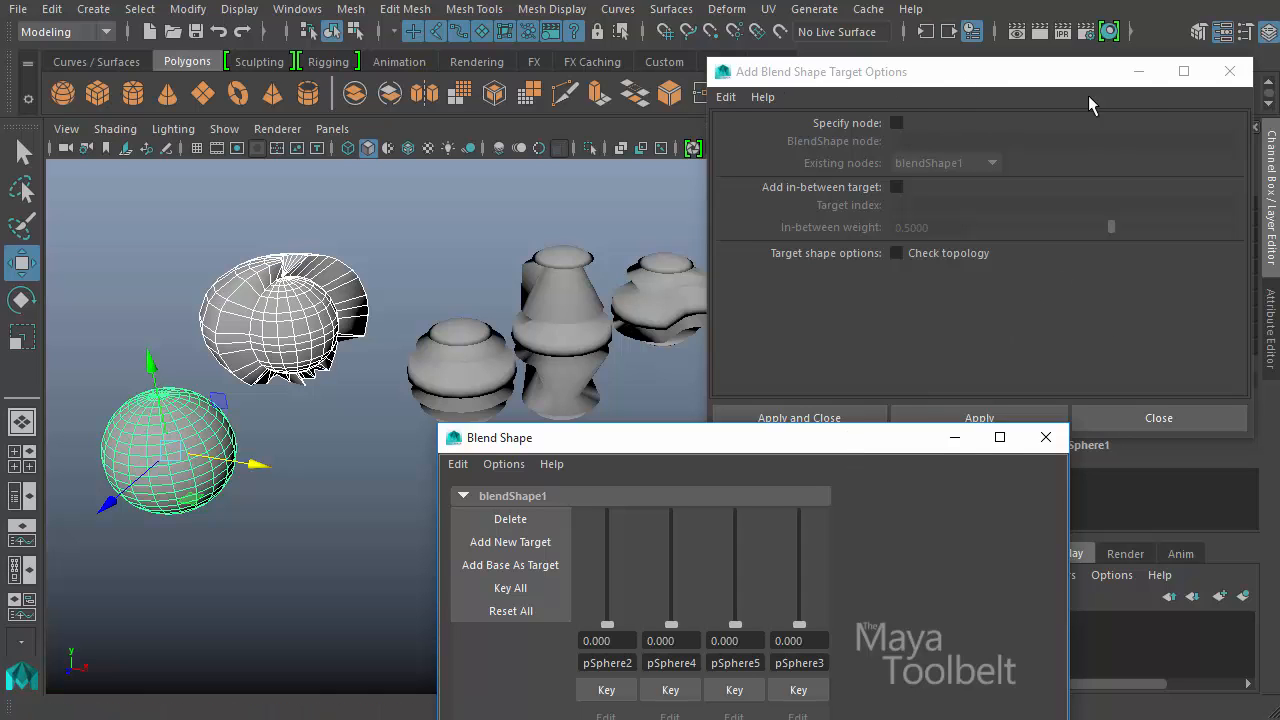
Close the Add Blend Shape Target Options and Blend Shape windows, and detach the Blend Shape editing commands into a floating window over the viewport
click(1232, 72)
click(1045, 437)
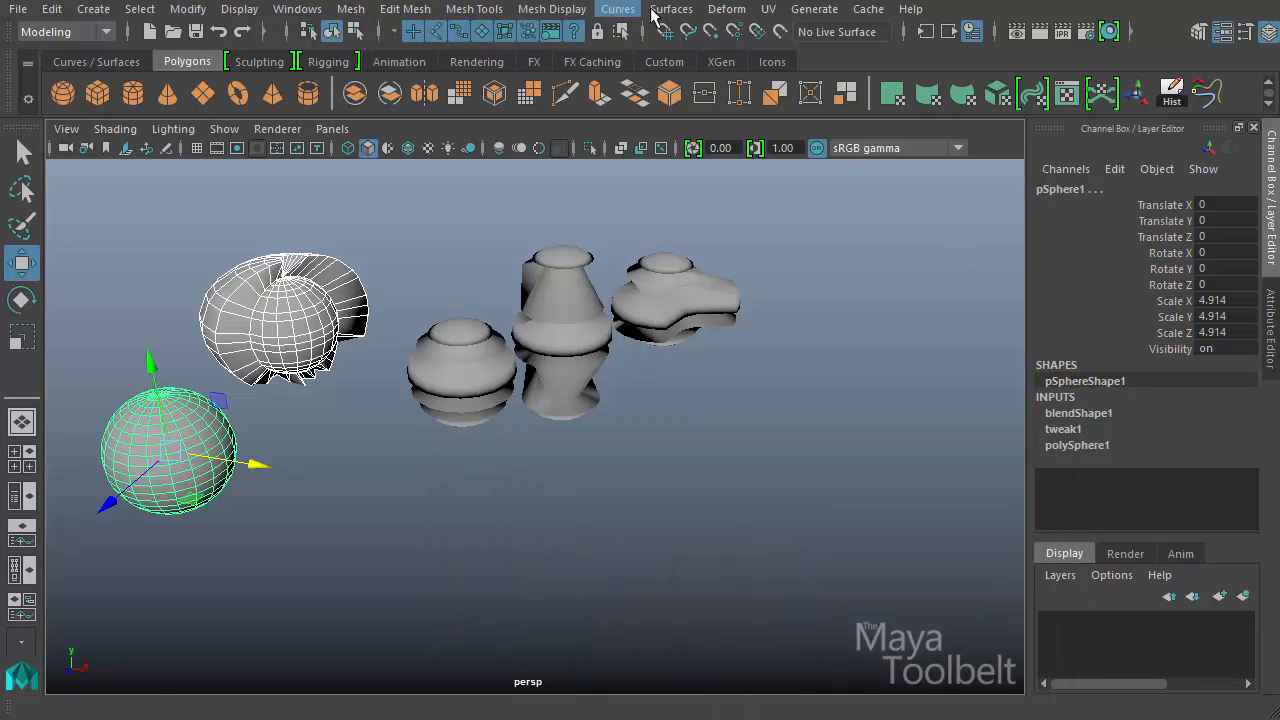
click(724, 10)
mouse_move(797, 385)
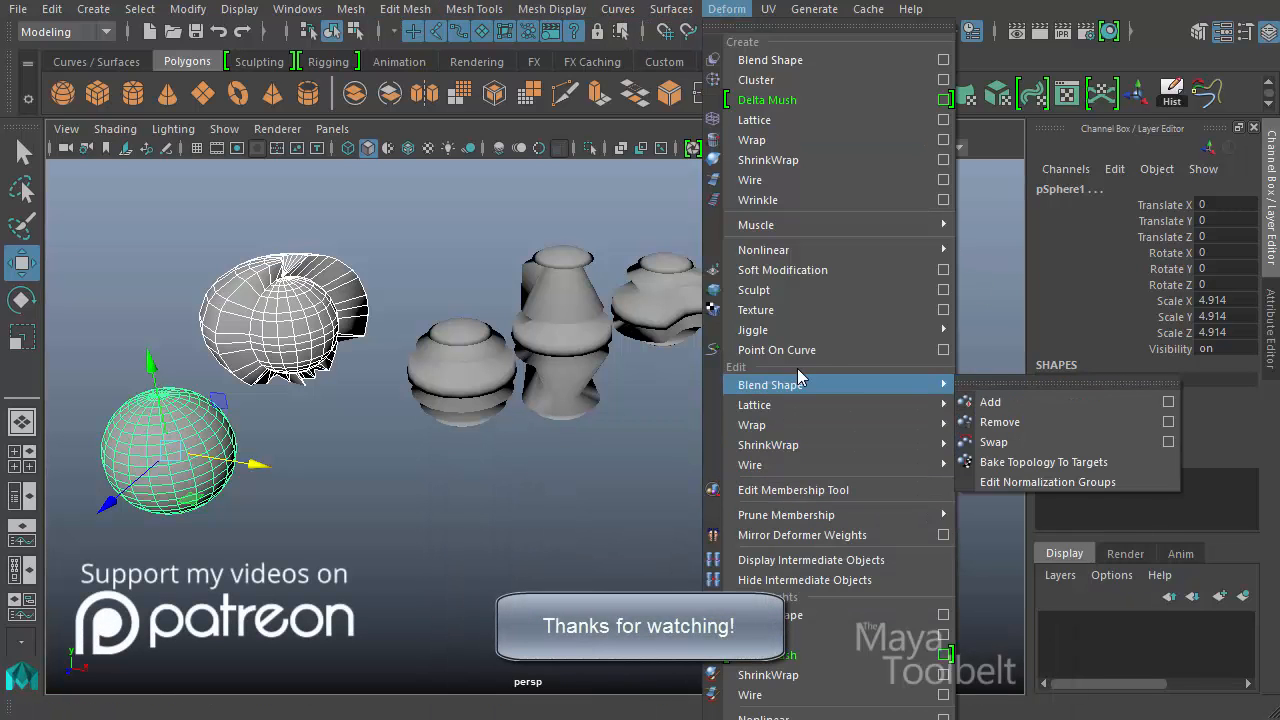
click(1026, 381)
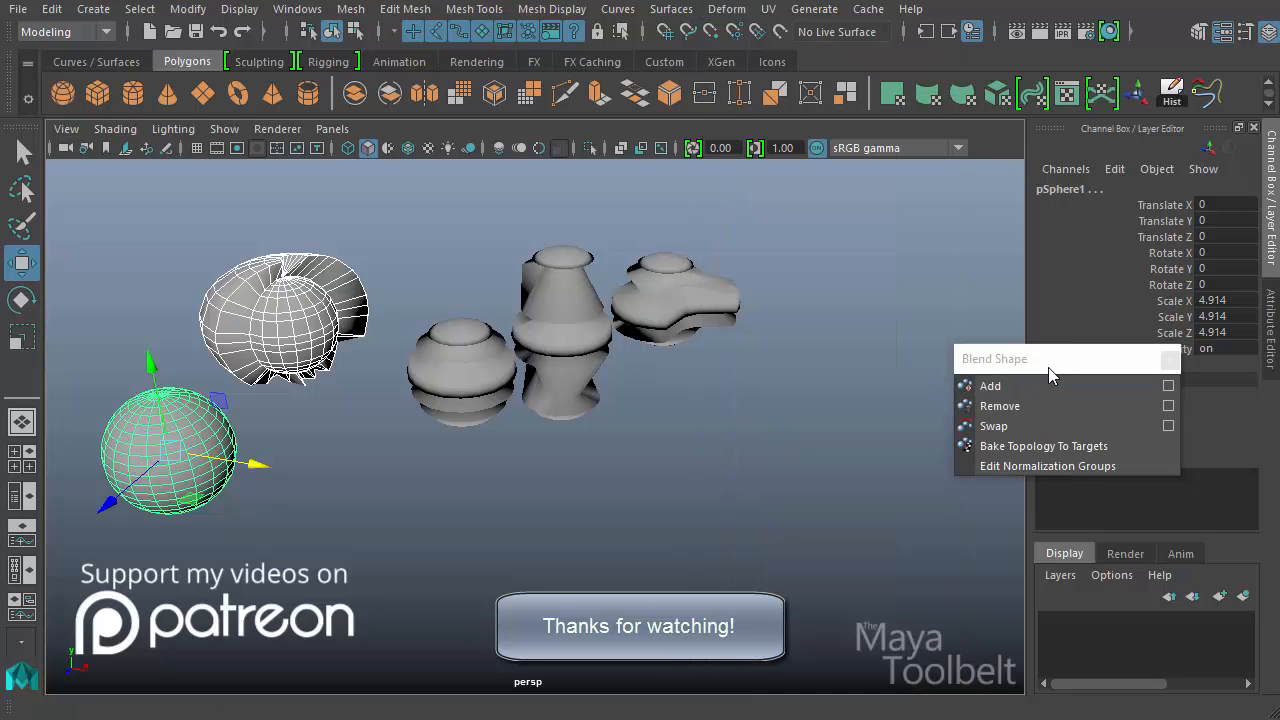
drag(1048, 367, 881, 171)
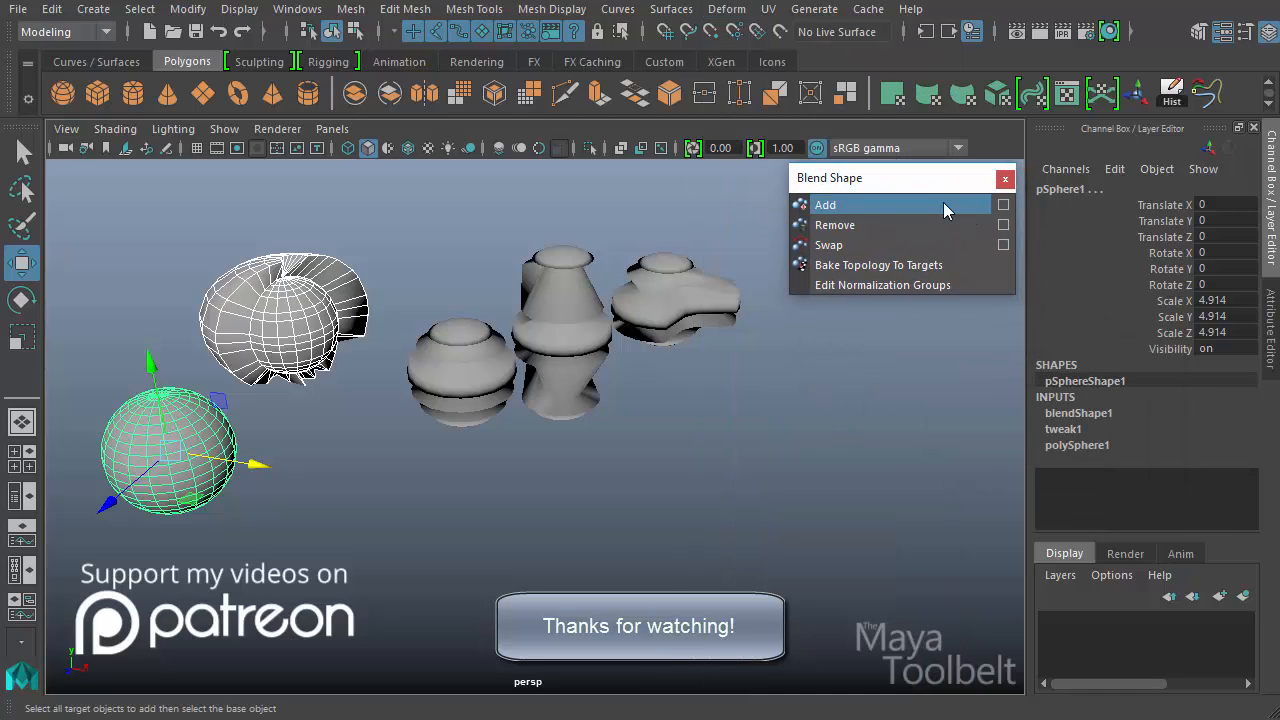